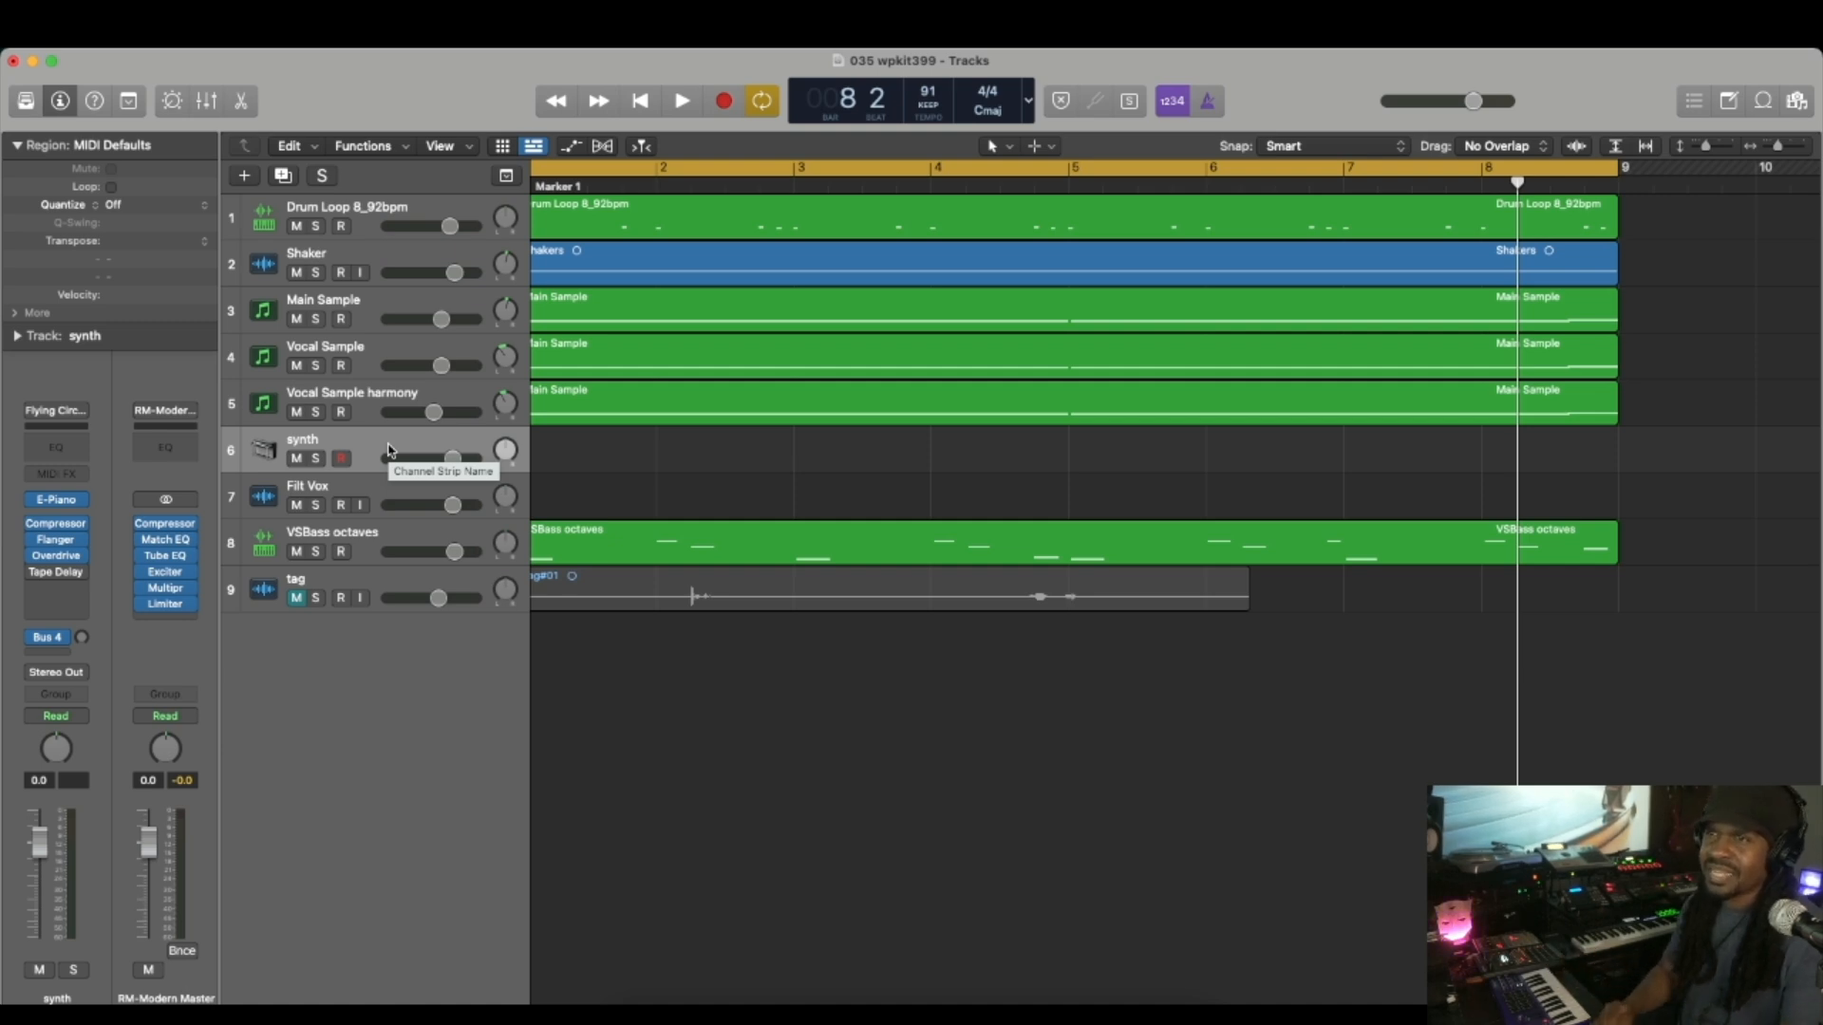
scroll(717, 456, "down", 3)
scroll(717, 455, "up", 5)
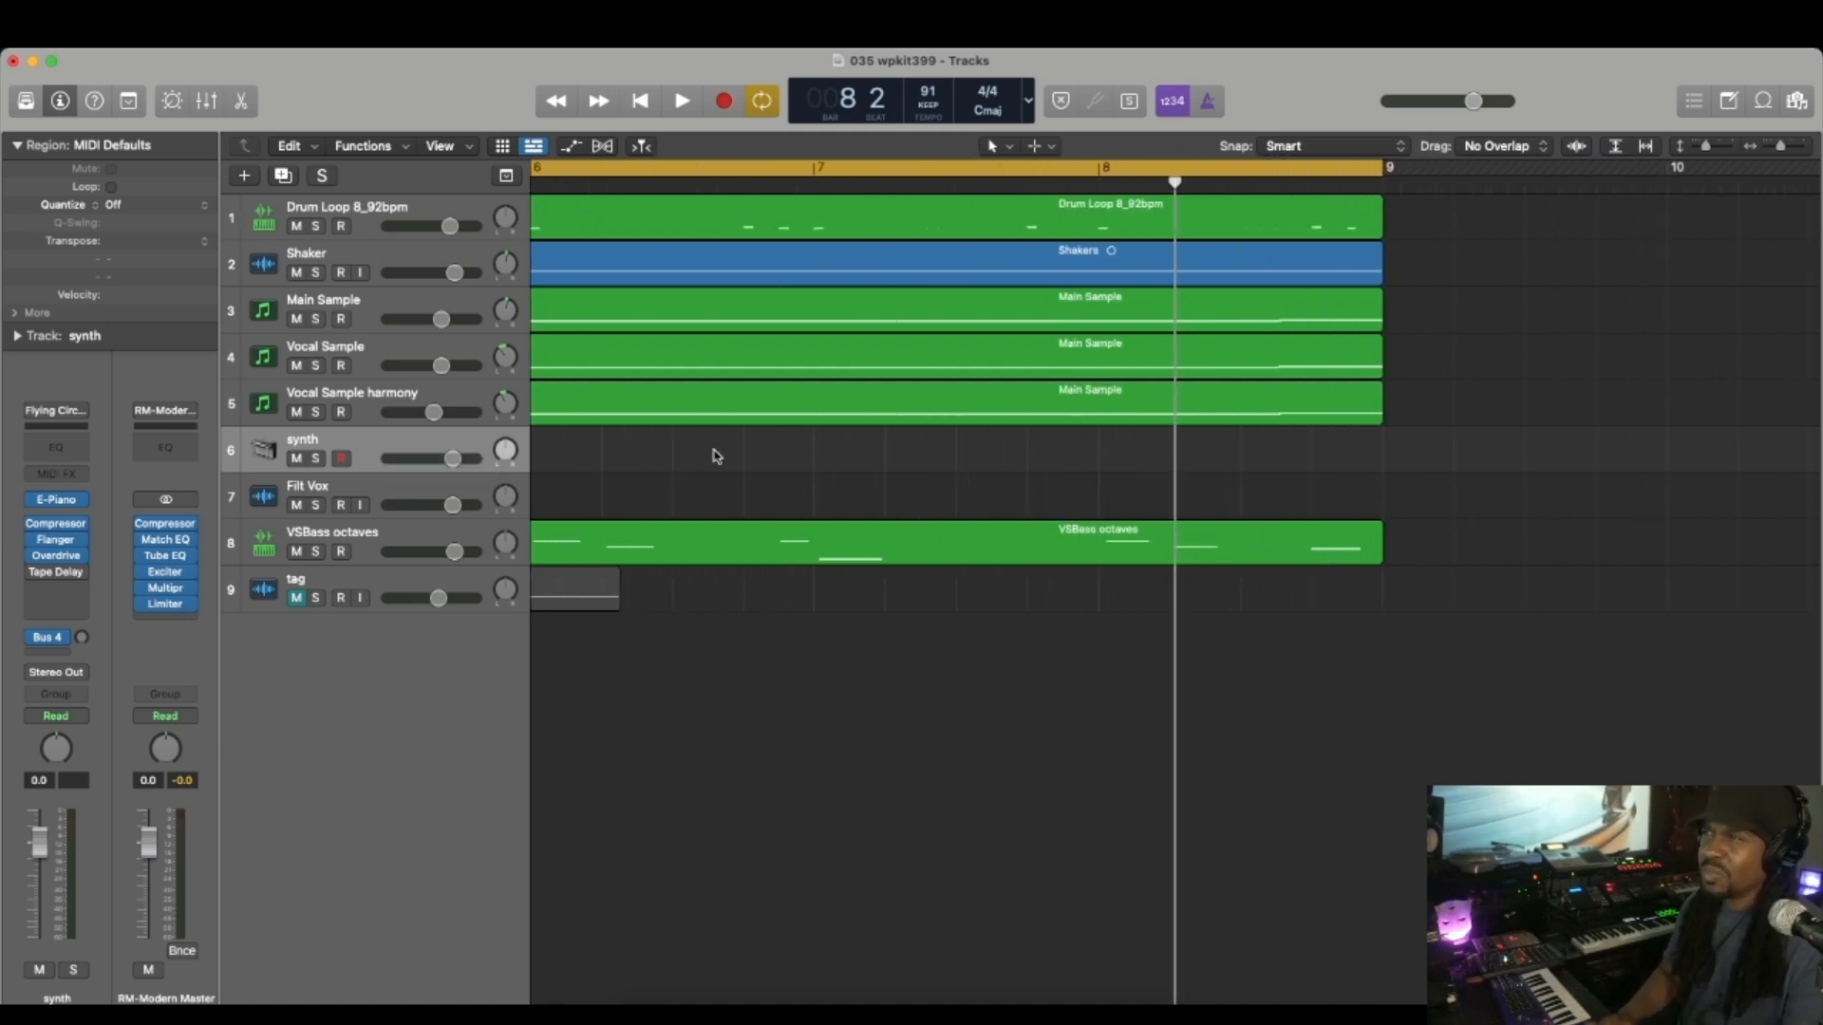
scroll(717, 455, "left", 4)
scroll(716, 456, "down", 2)
scroll(716, 456, "down", 3)
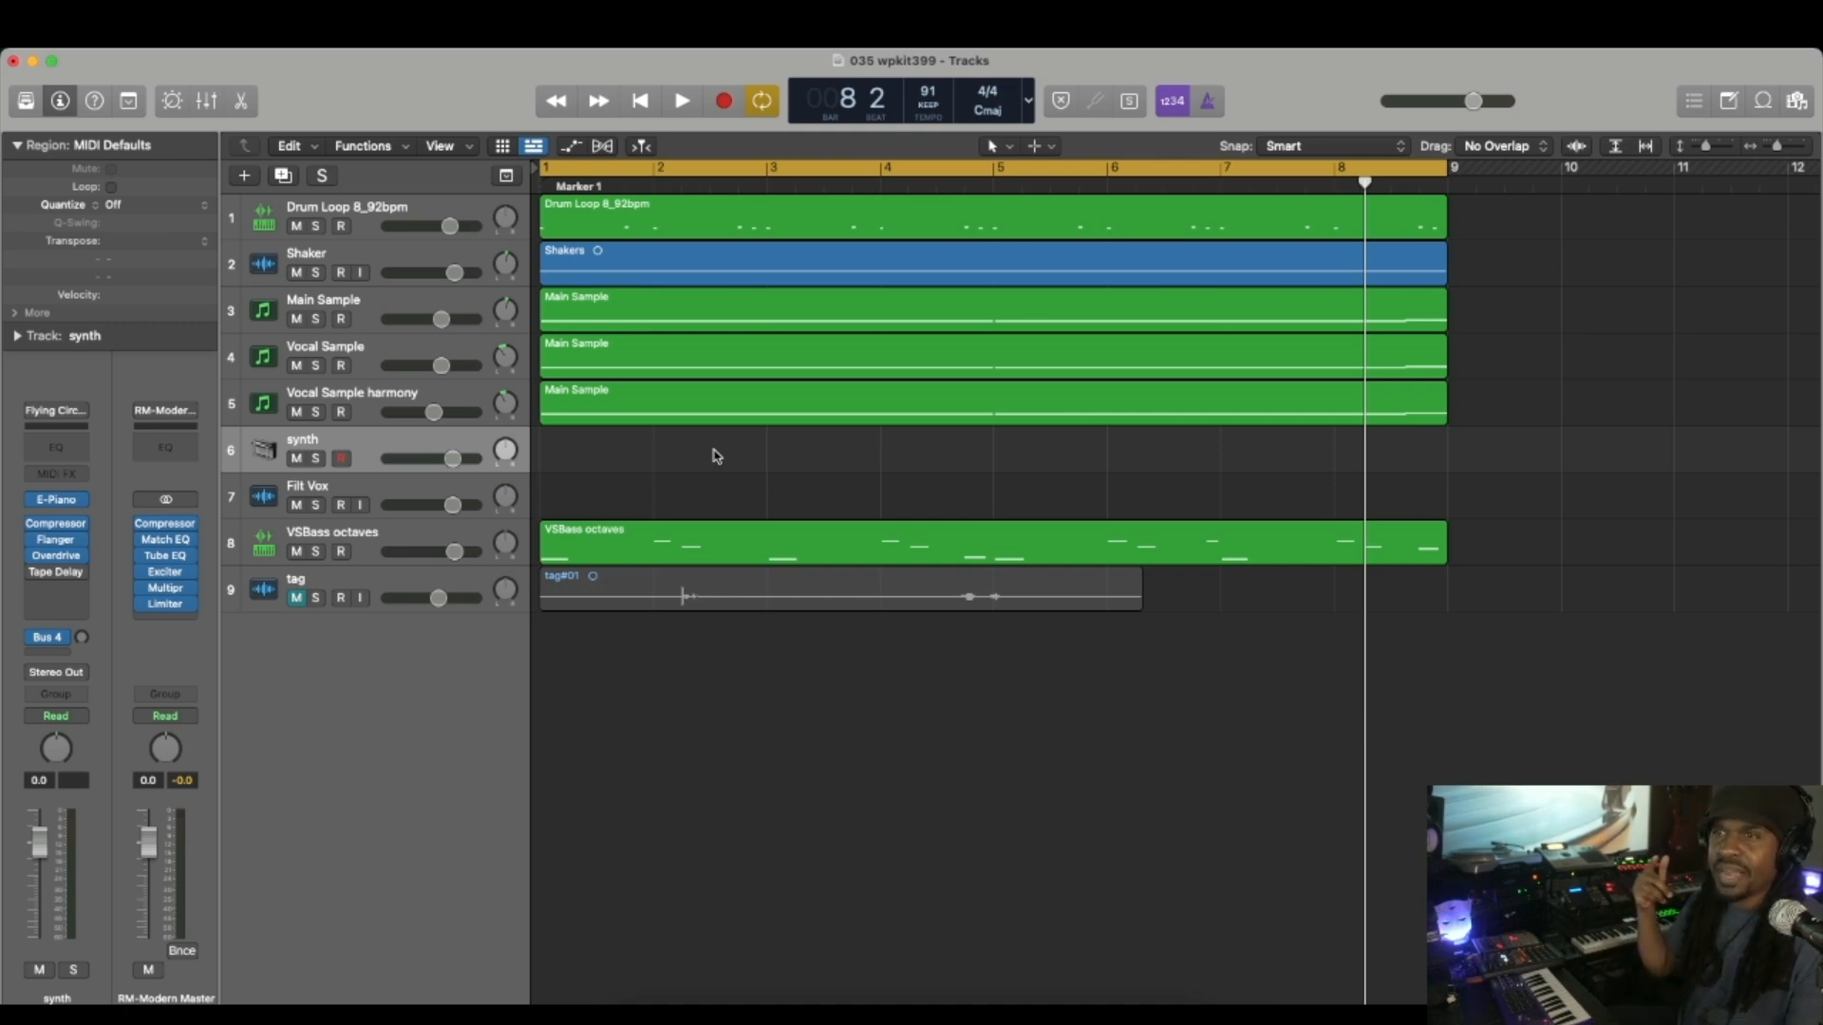
scroll(717, 455, "up", 3)
scroll(717, 456, "down", 3)
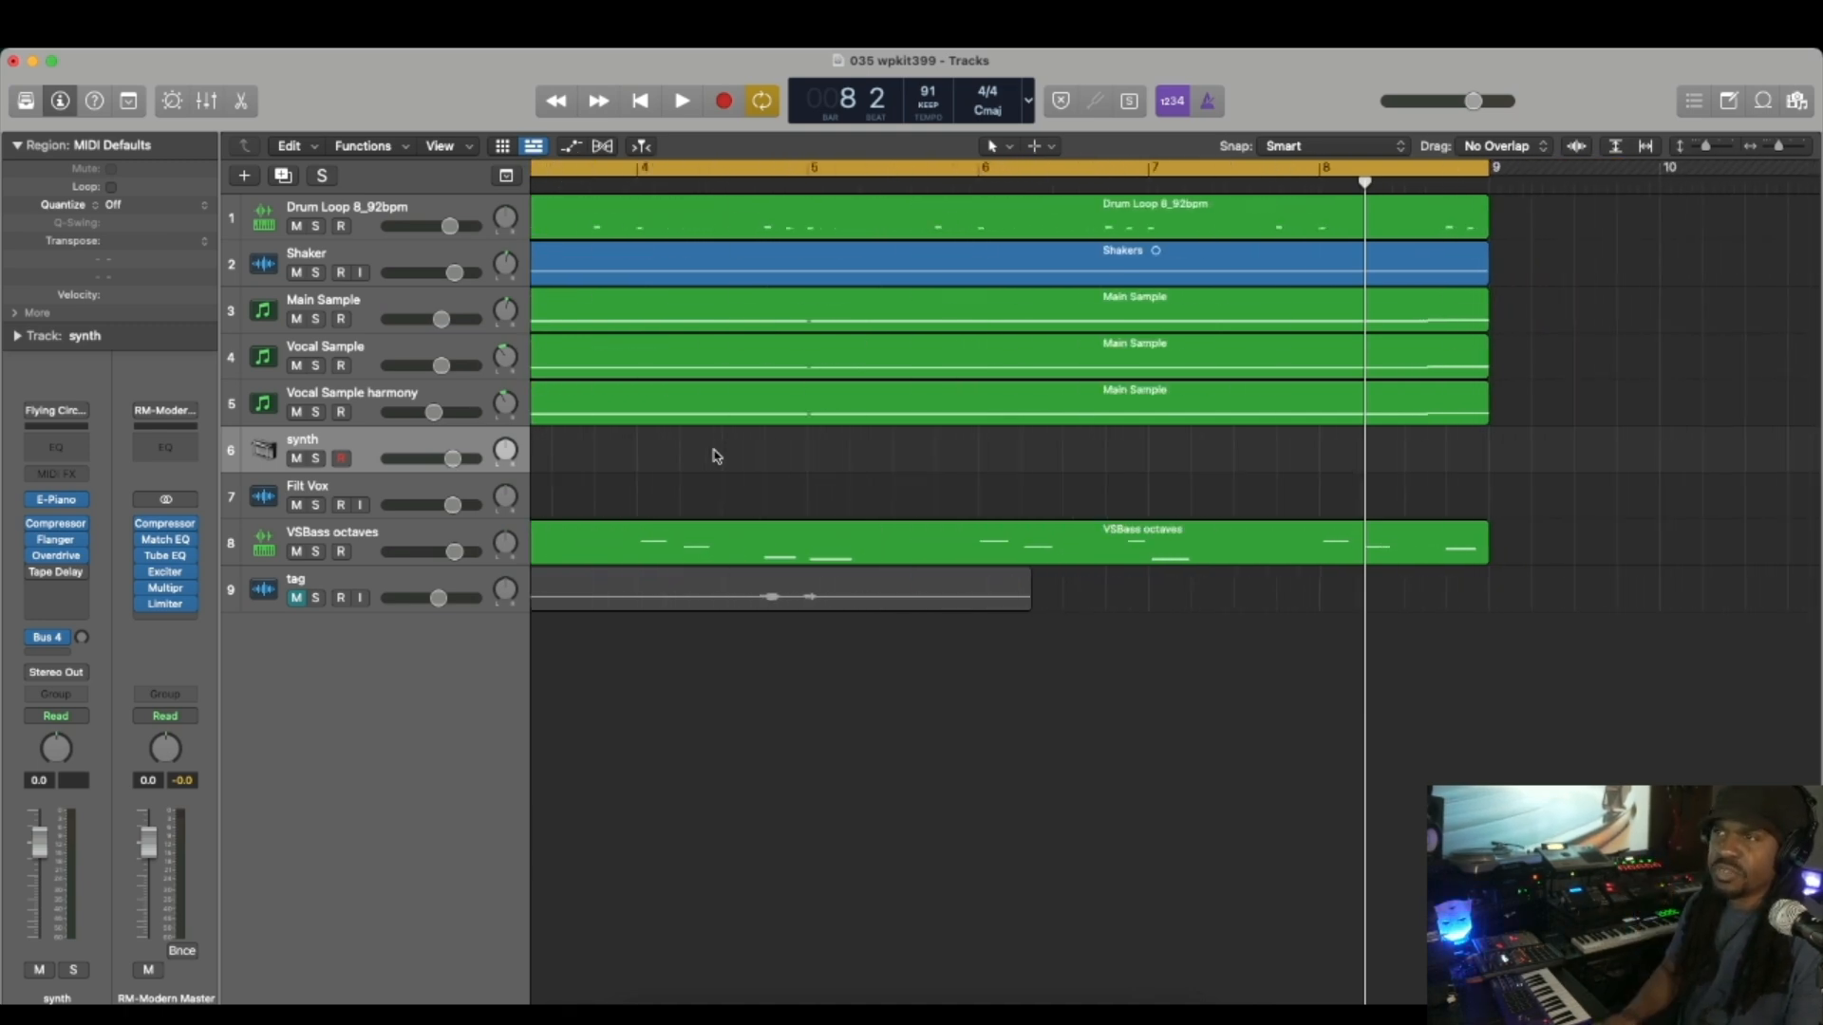
scroll(717, 455, "down", 1)
scroll(717, 456, "up", 4)
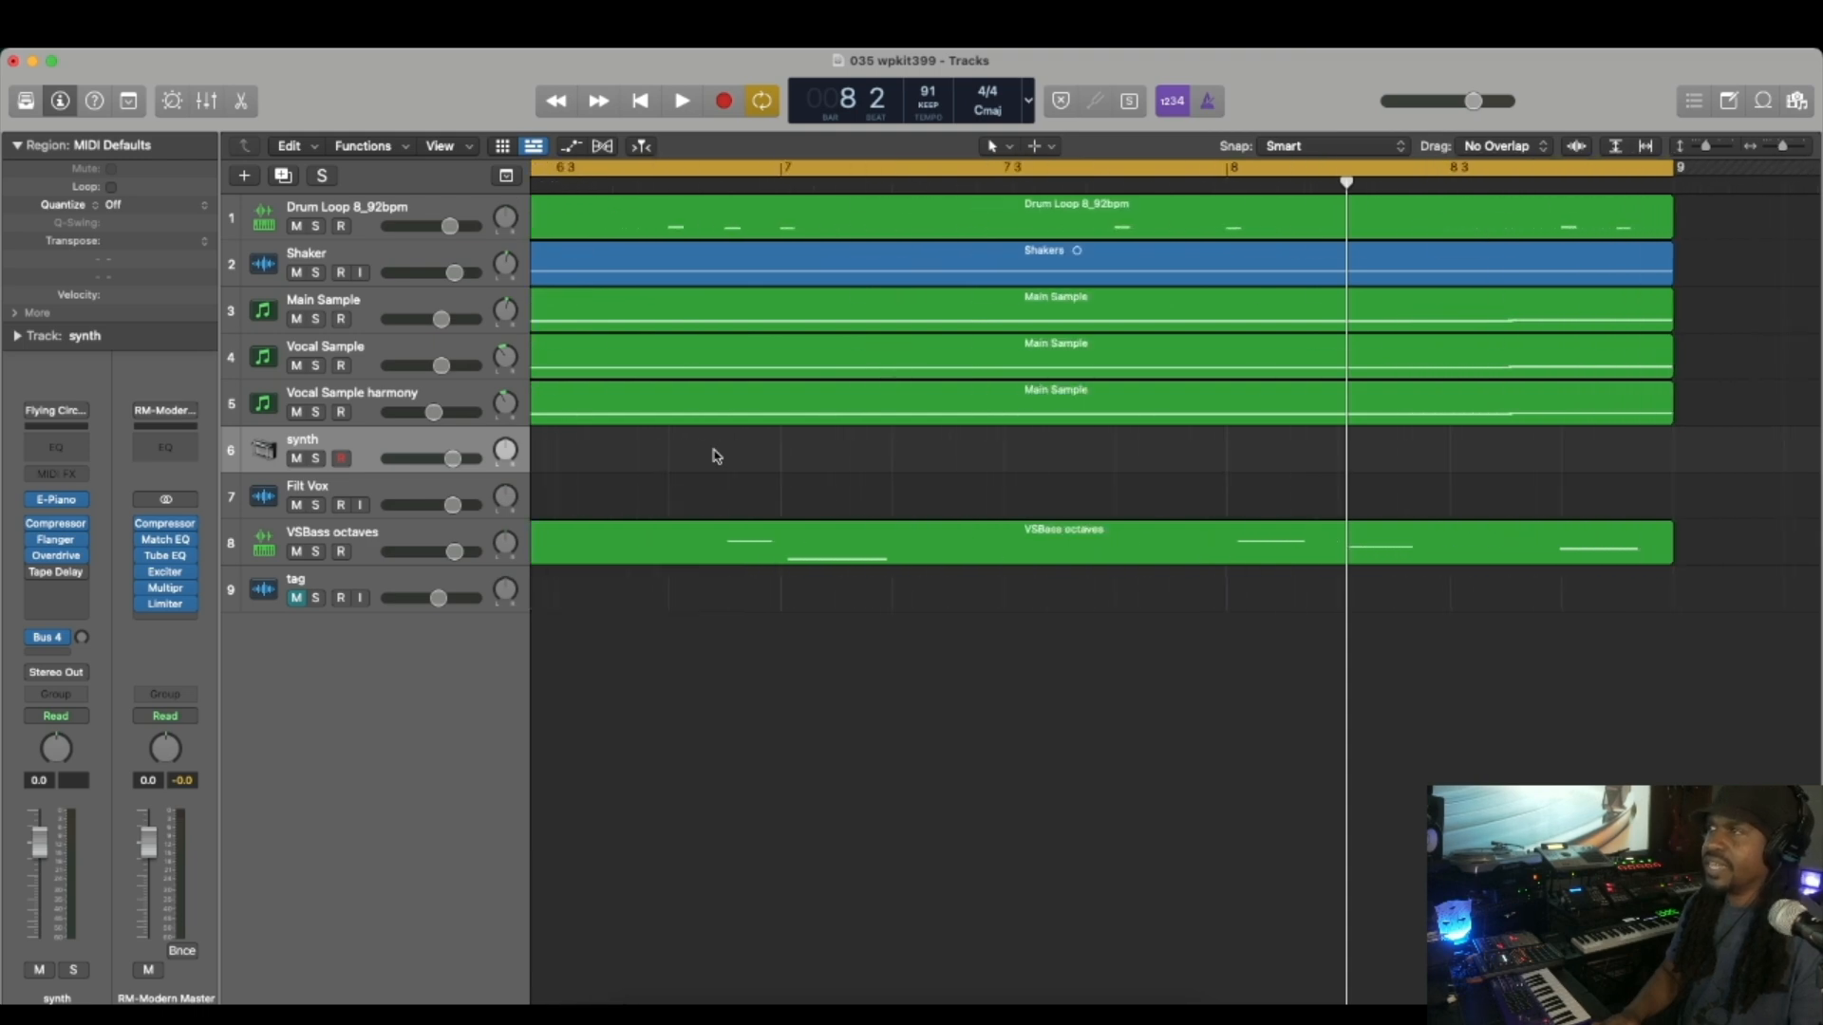
scroll(717, 456, "down", 5)
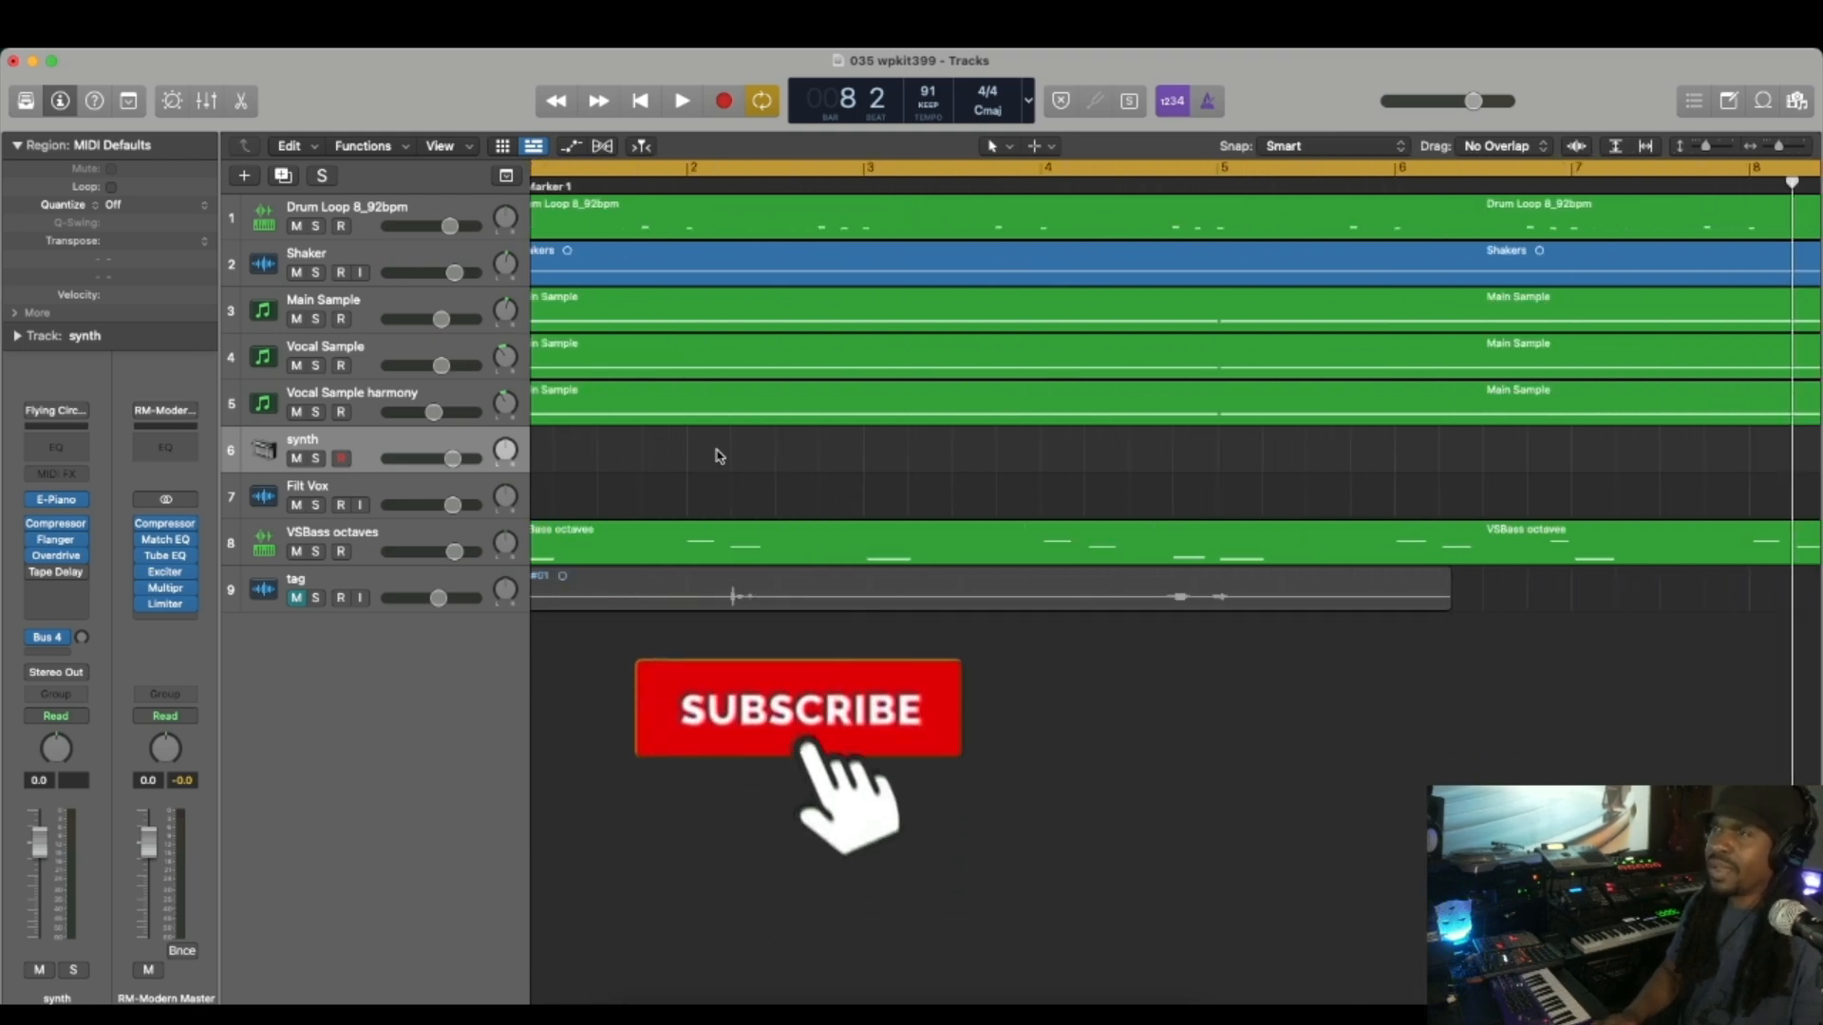
scroll(716, 456, "up", 3)
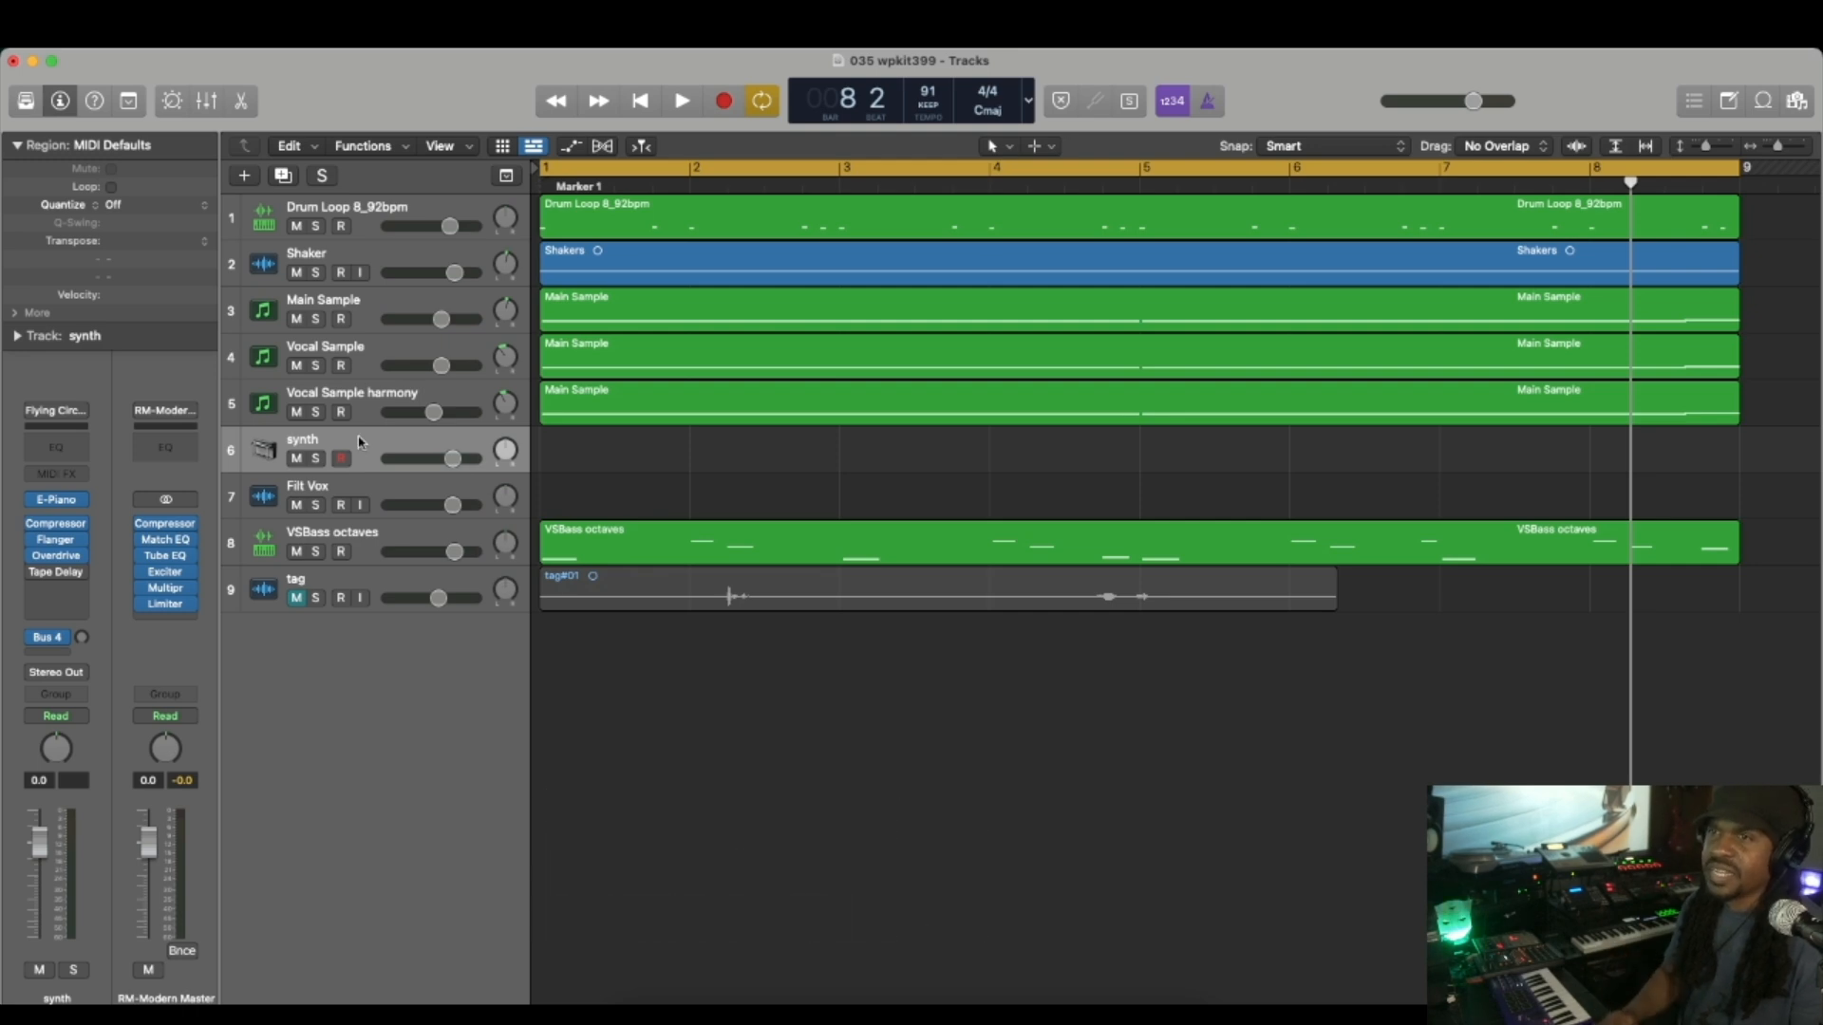
Step: Play the arrangement from the beginning and stop it near bar 5
key("Return")
key("space")
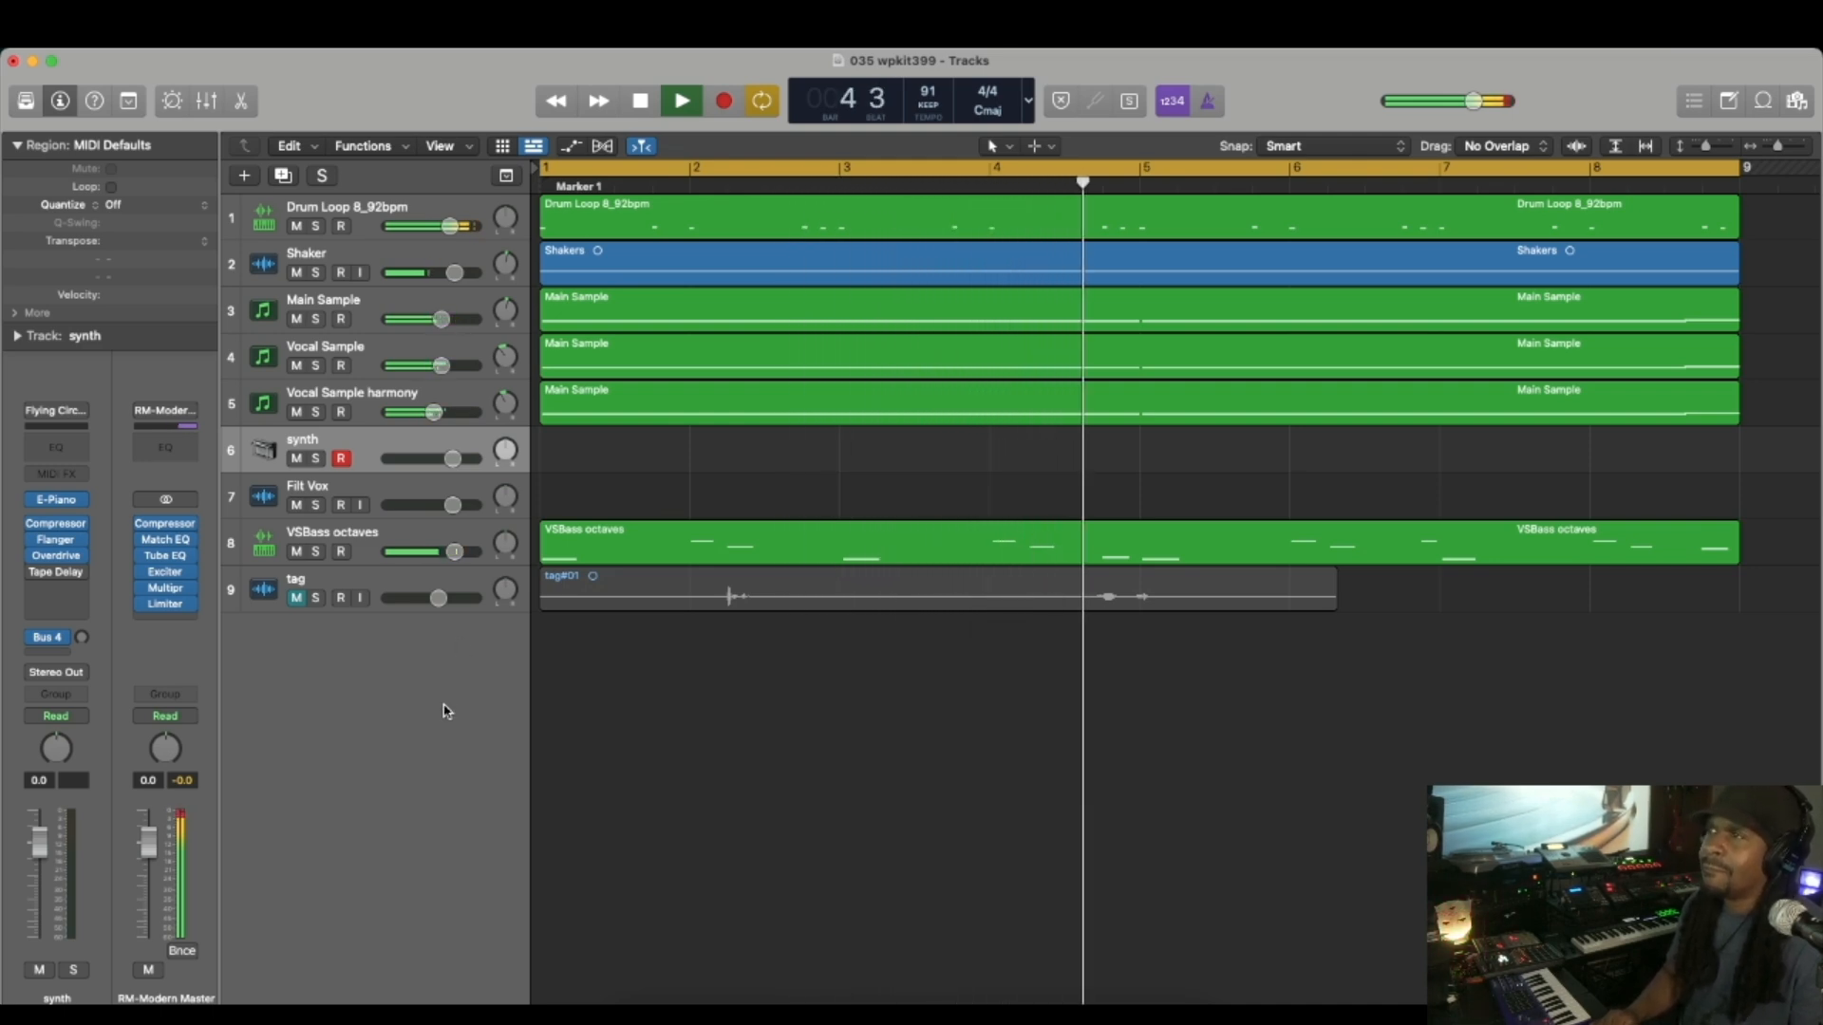
key("space")
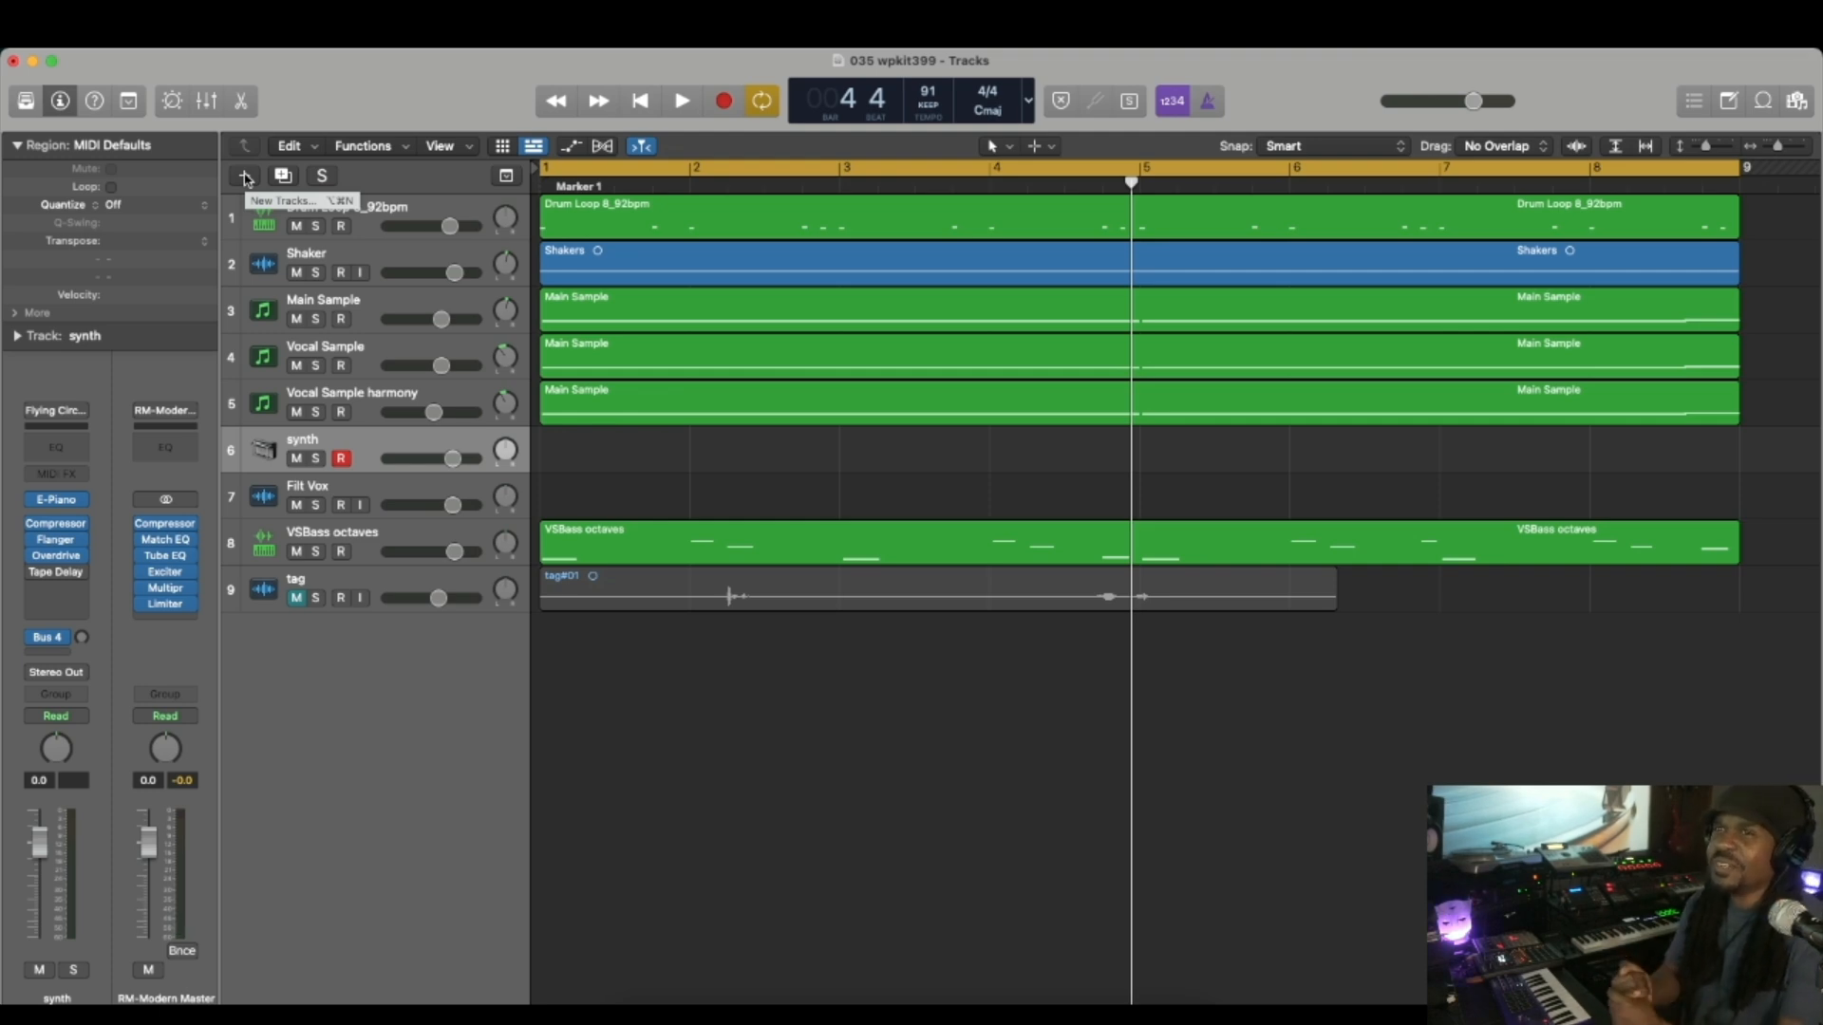
Step: Mute the VSBass octaves, Vocal Sample harmony and Vocal Sample tracks, keeping Main Sample audible
left_click(377, 488)
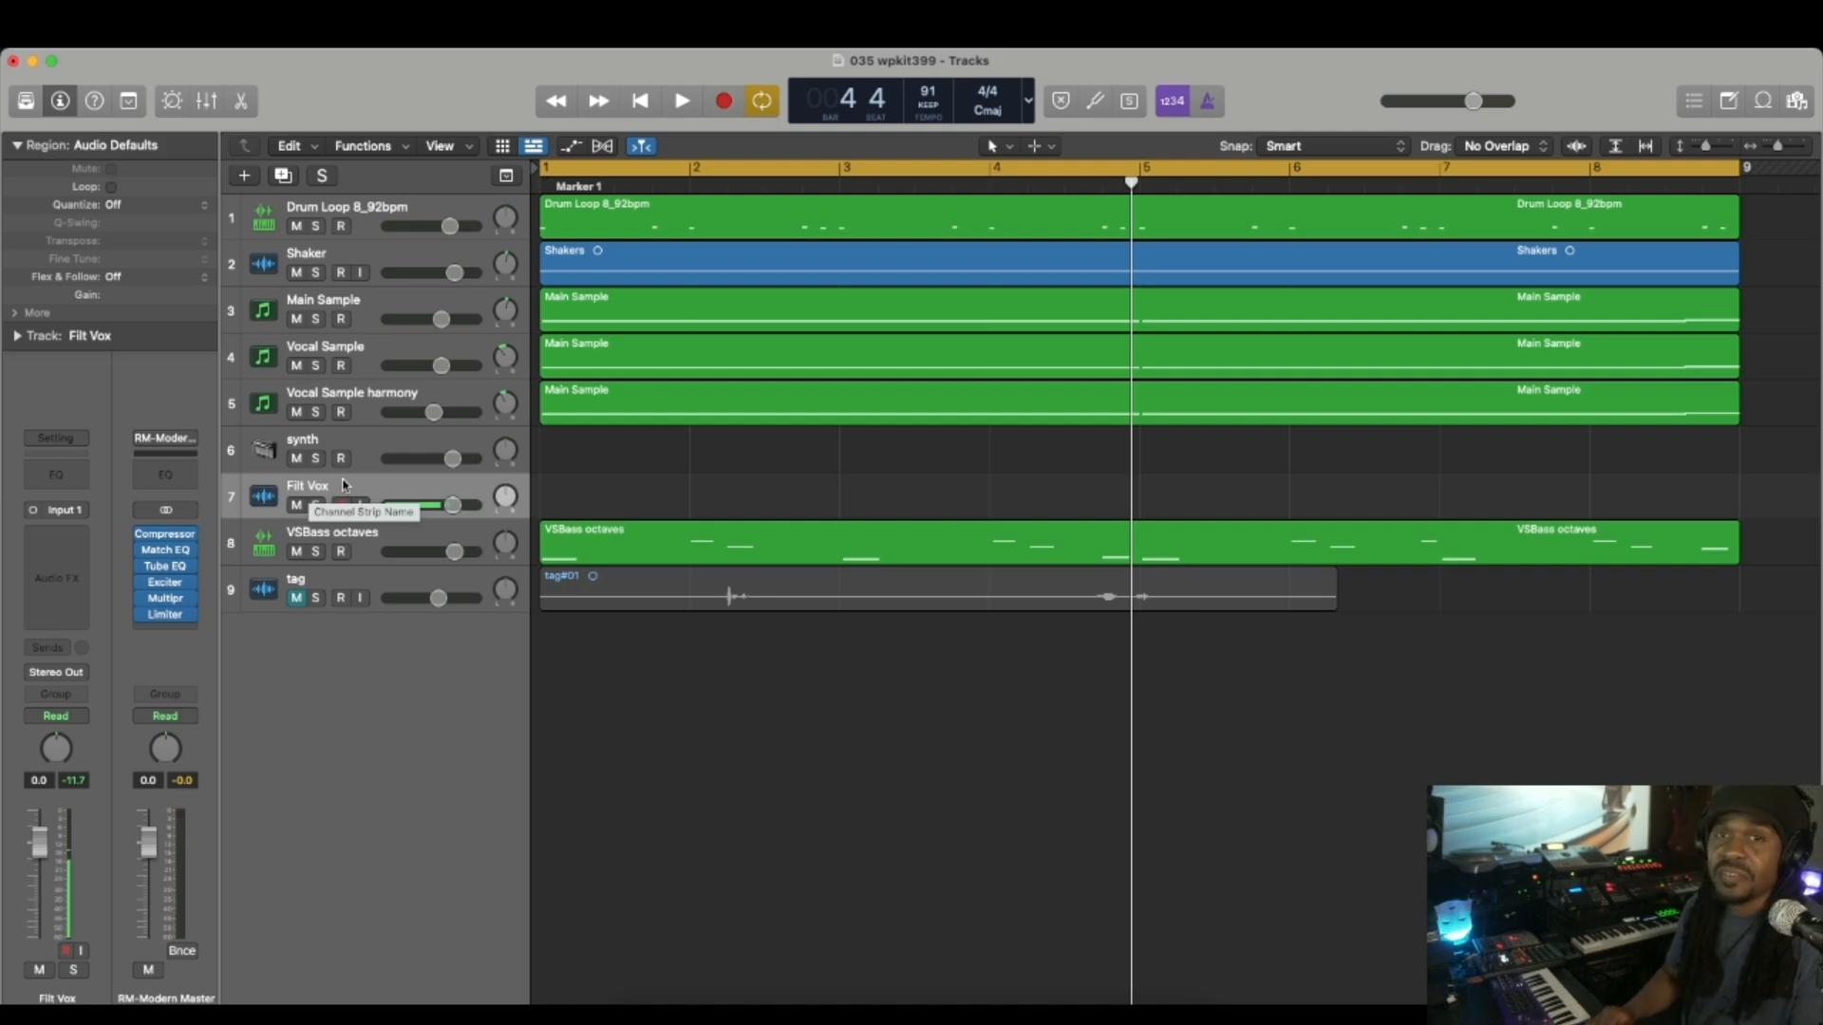
key("space")
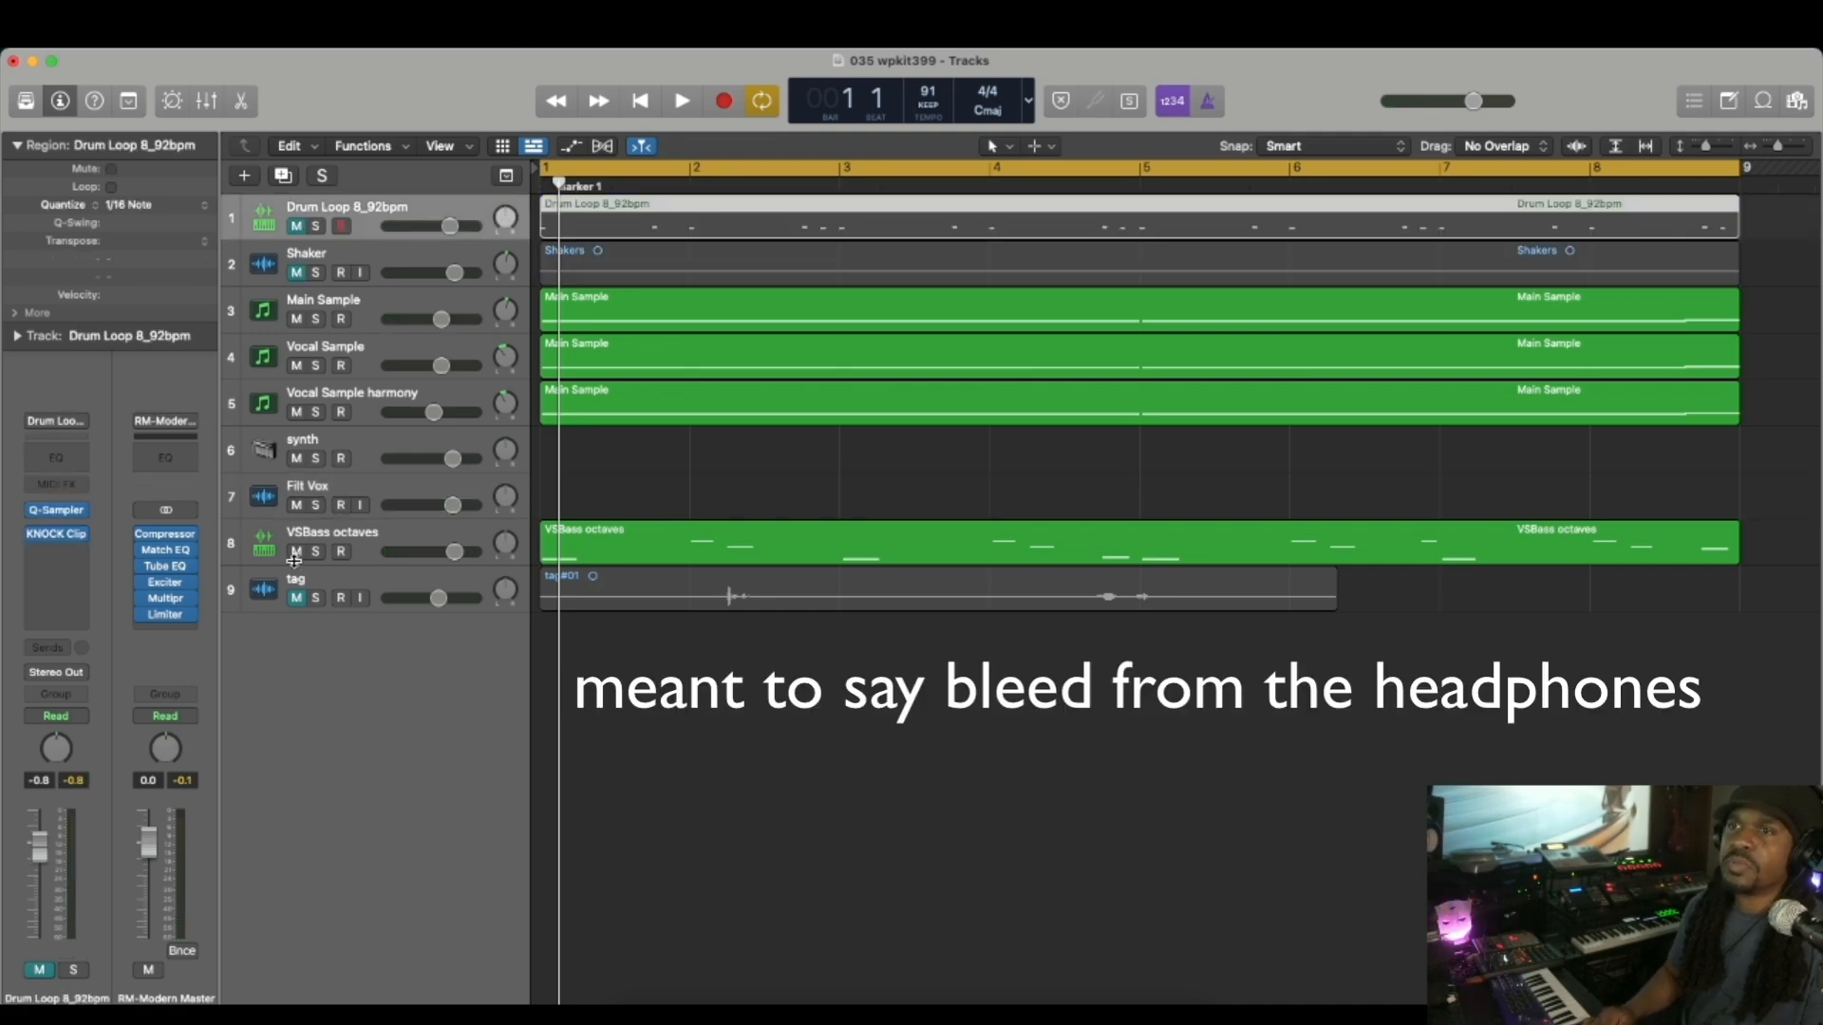
left_click(296, 553)
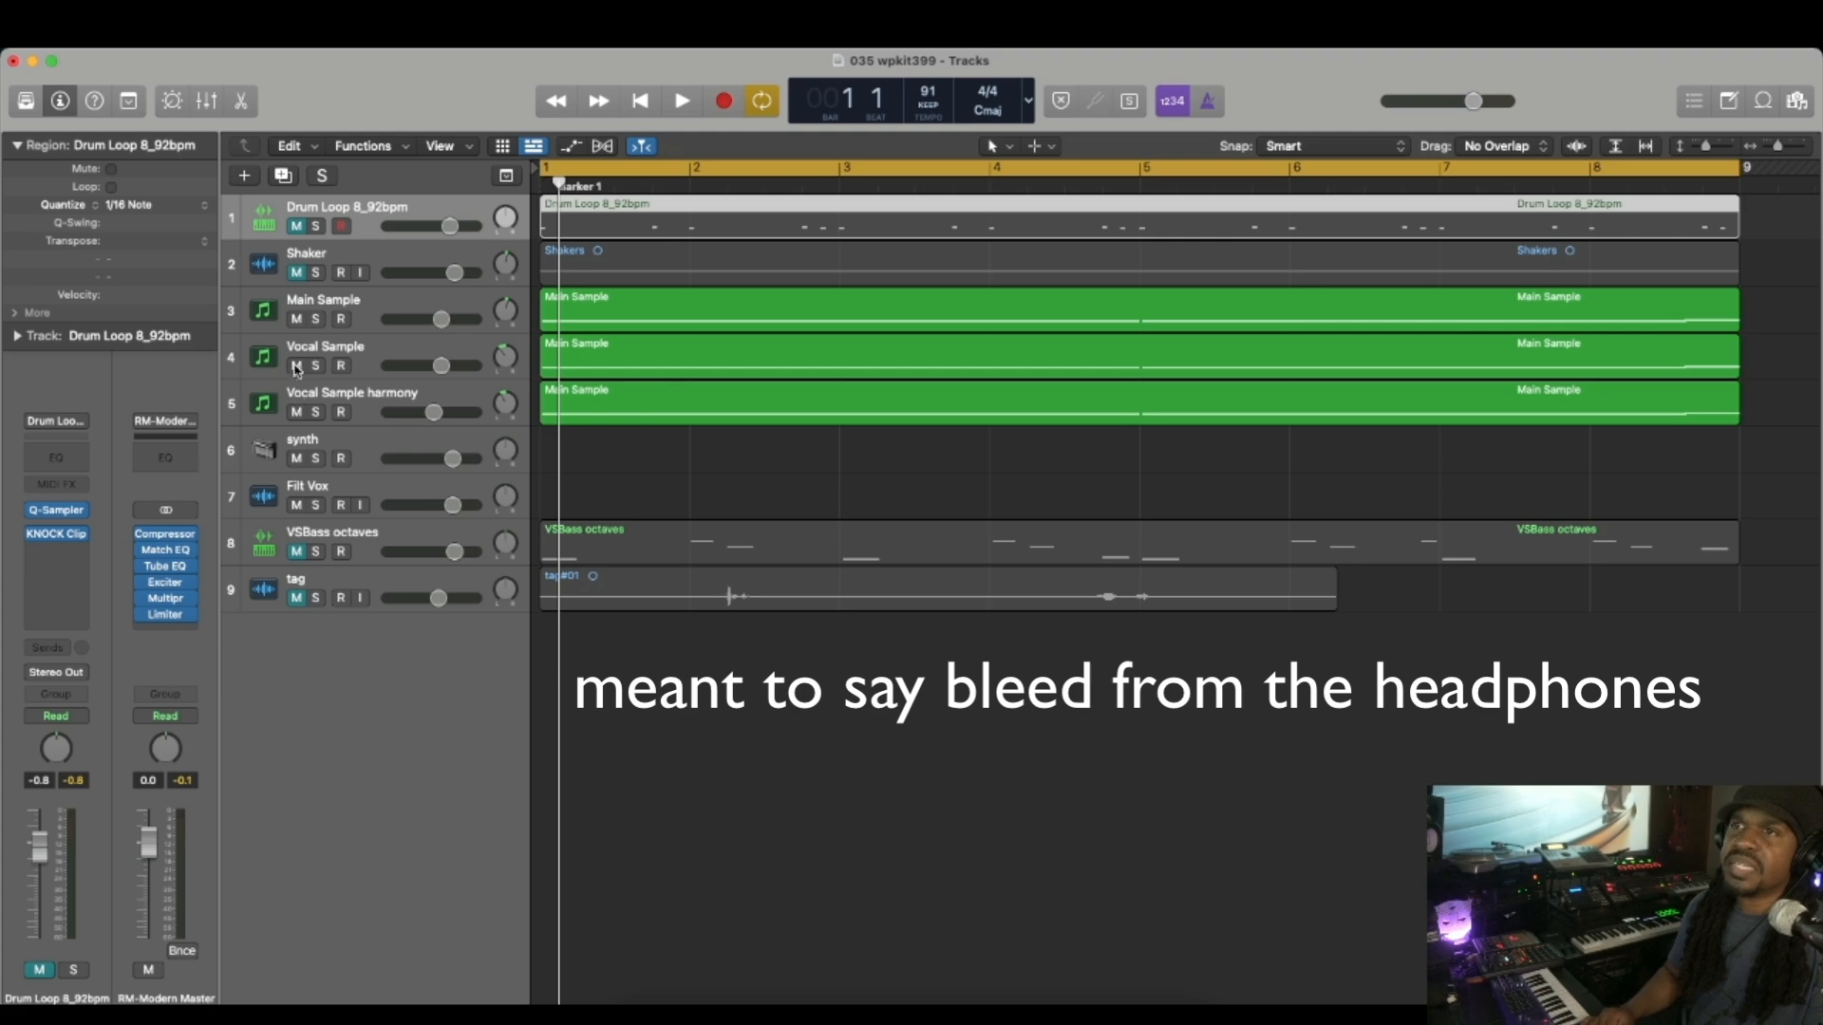
left_click(296, 412)
left_click(297, 366)
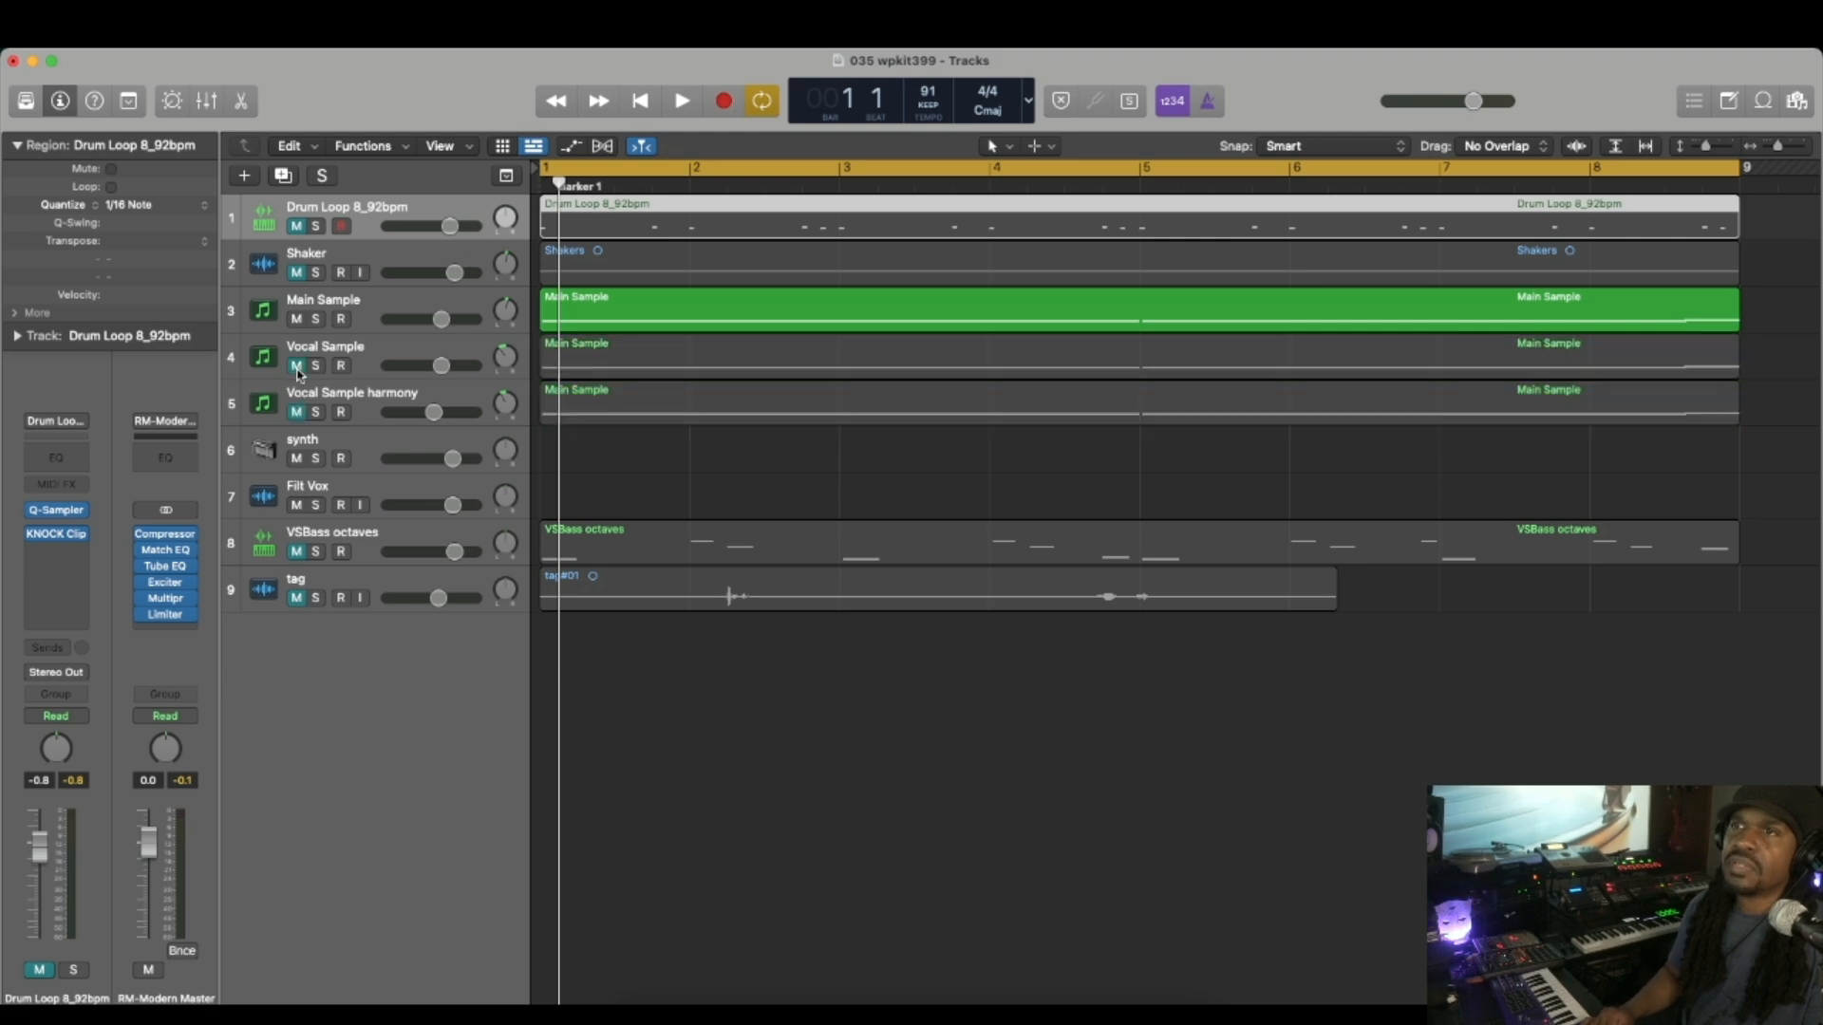
Step: Lower the Main Sample track's volume to a quiet guide level and play it briefly to check the level
left_click(440, 318)
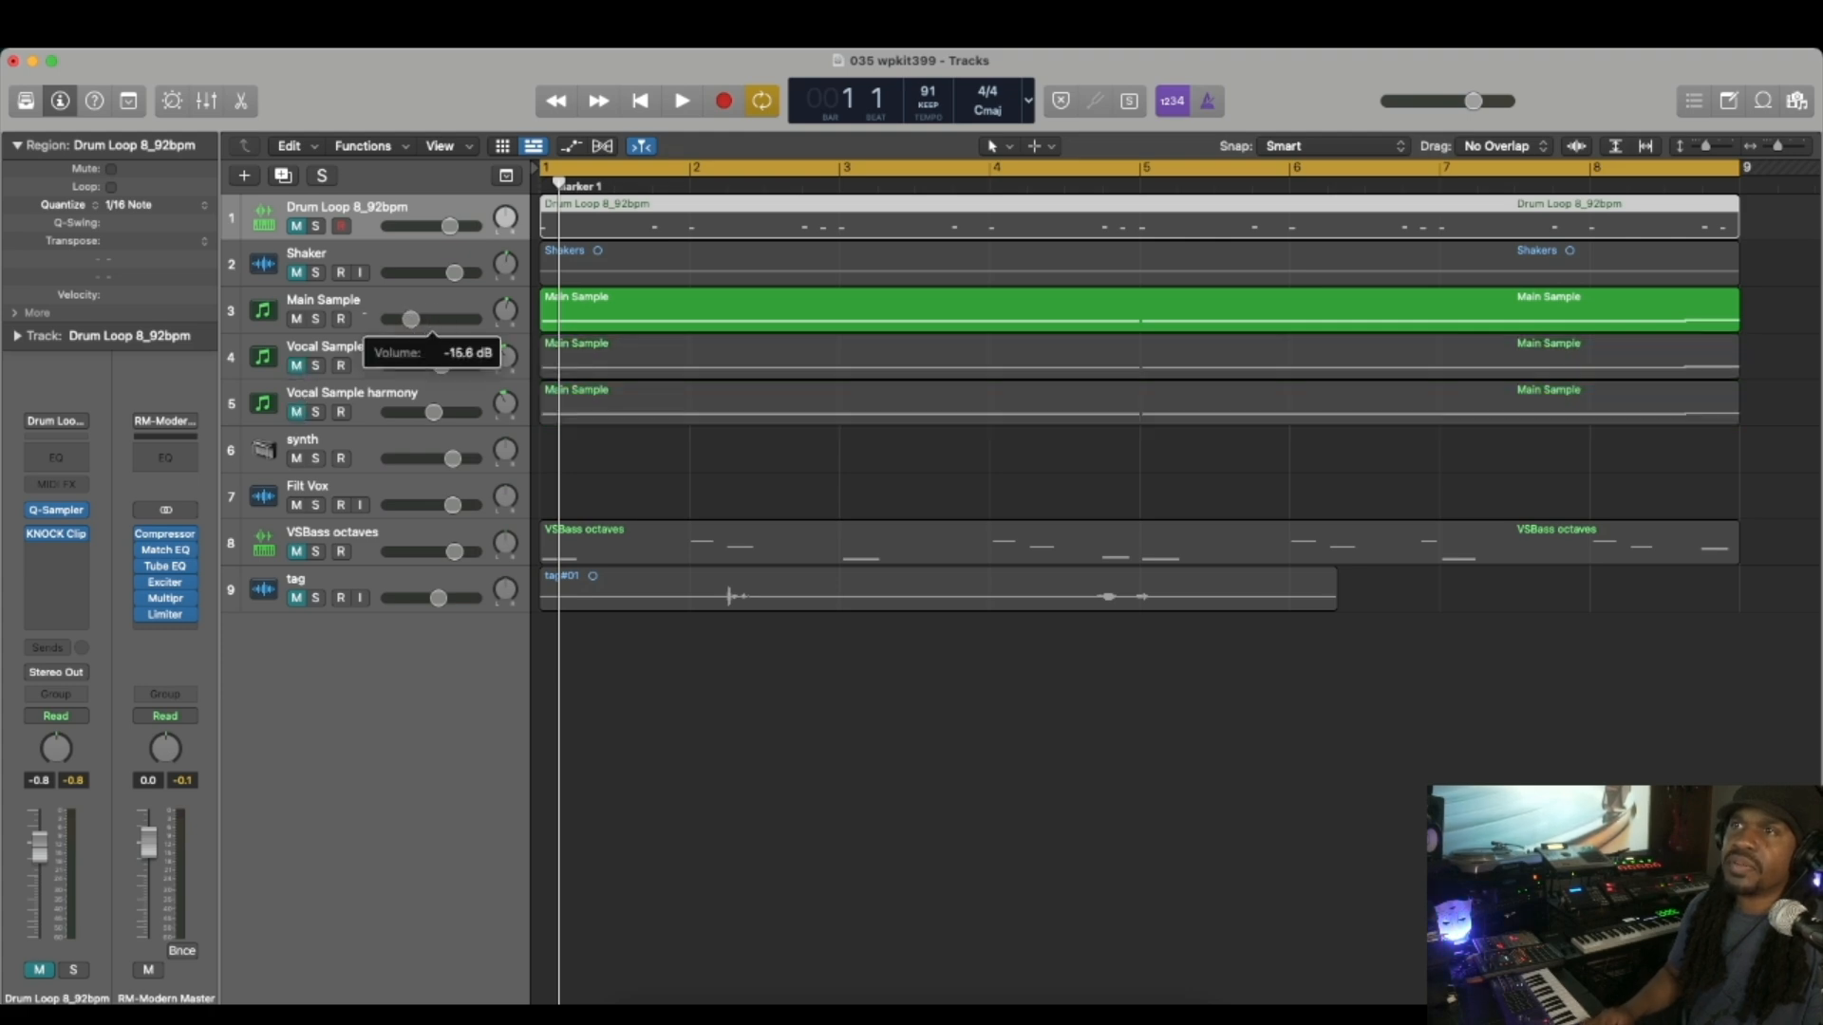
left_click_drag(402, 319, 396, 320)
key("space")
key("space")
left_click(397, 320)
key("space")
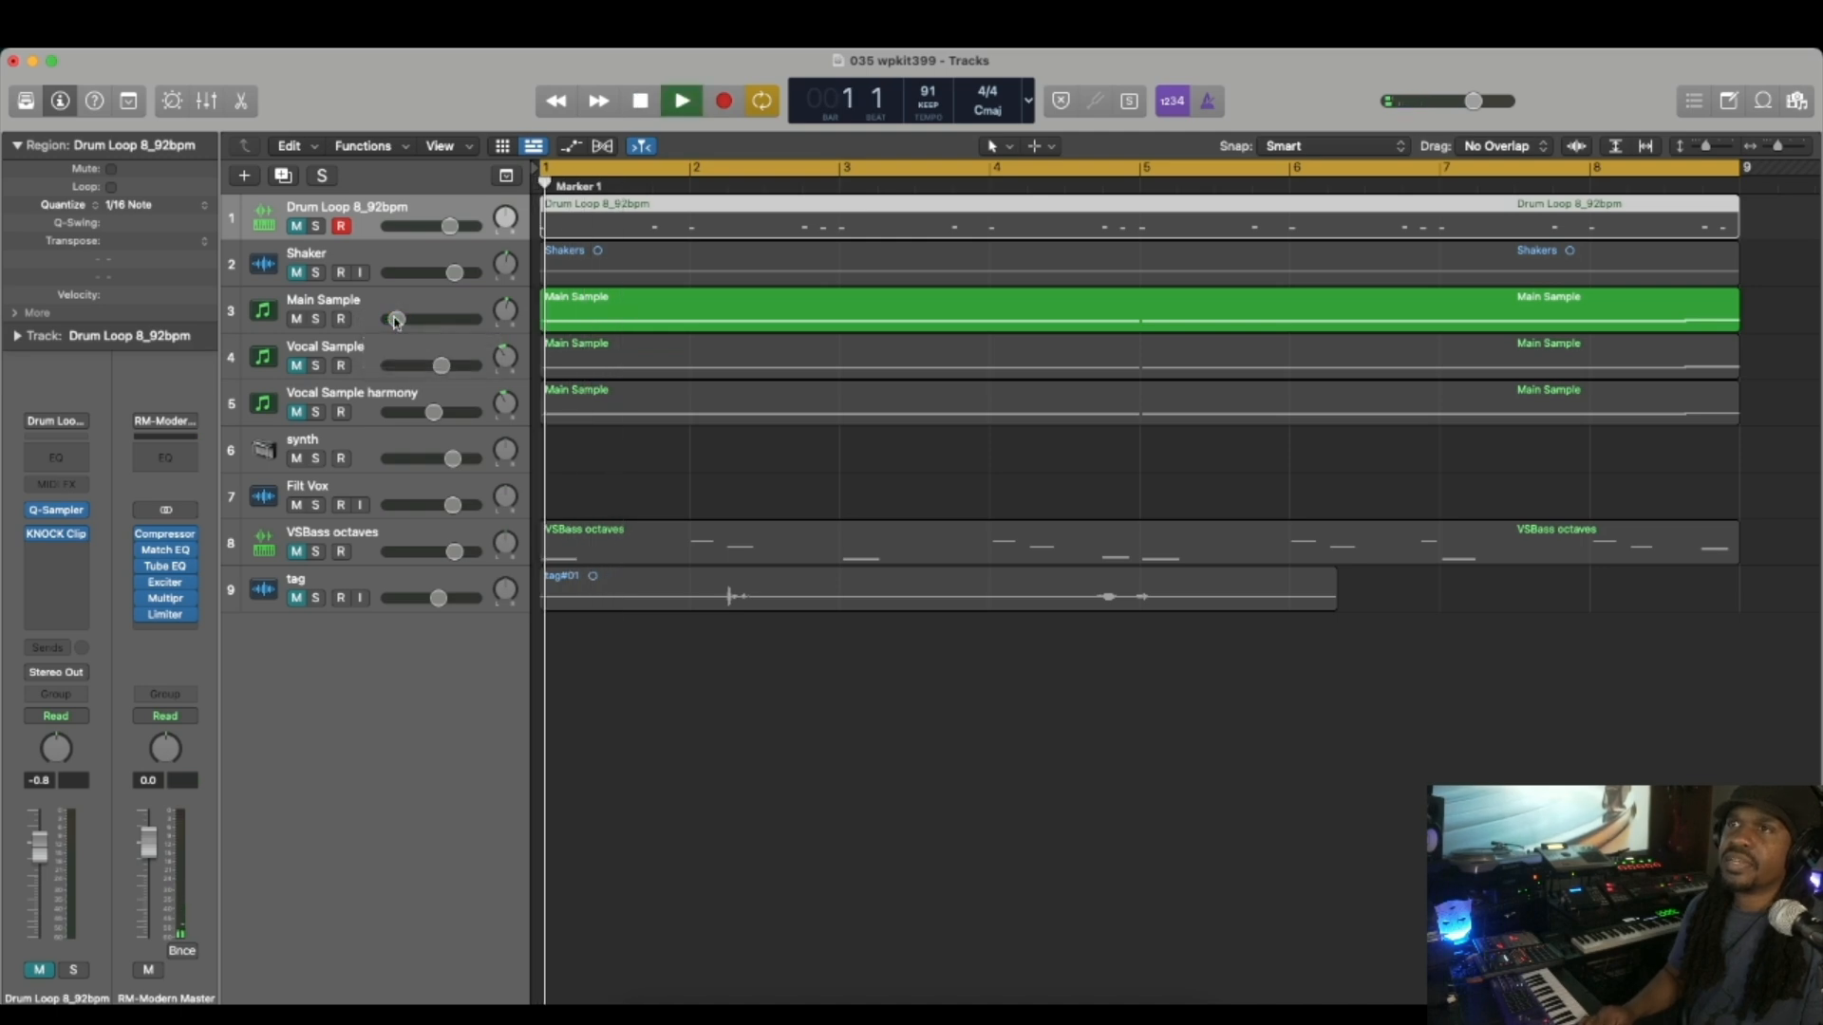
key("space")
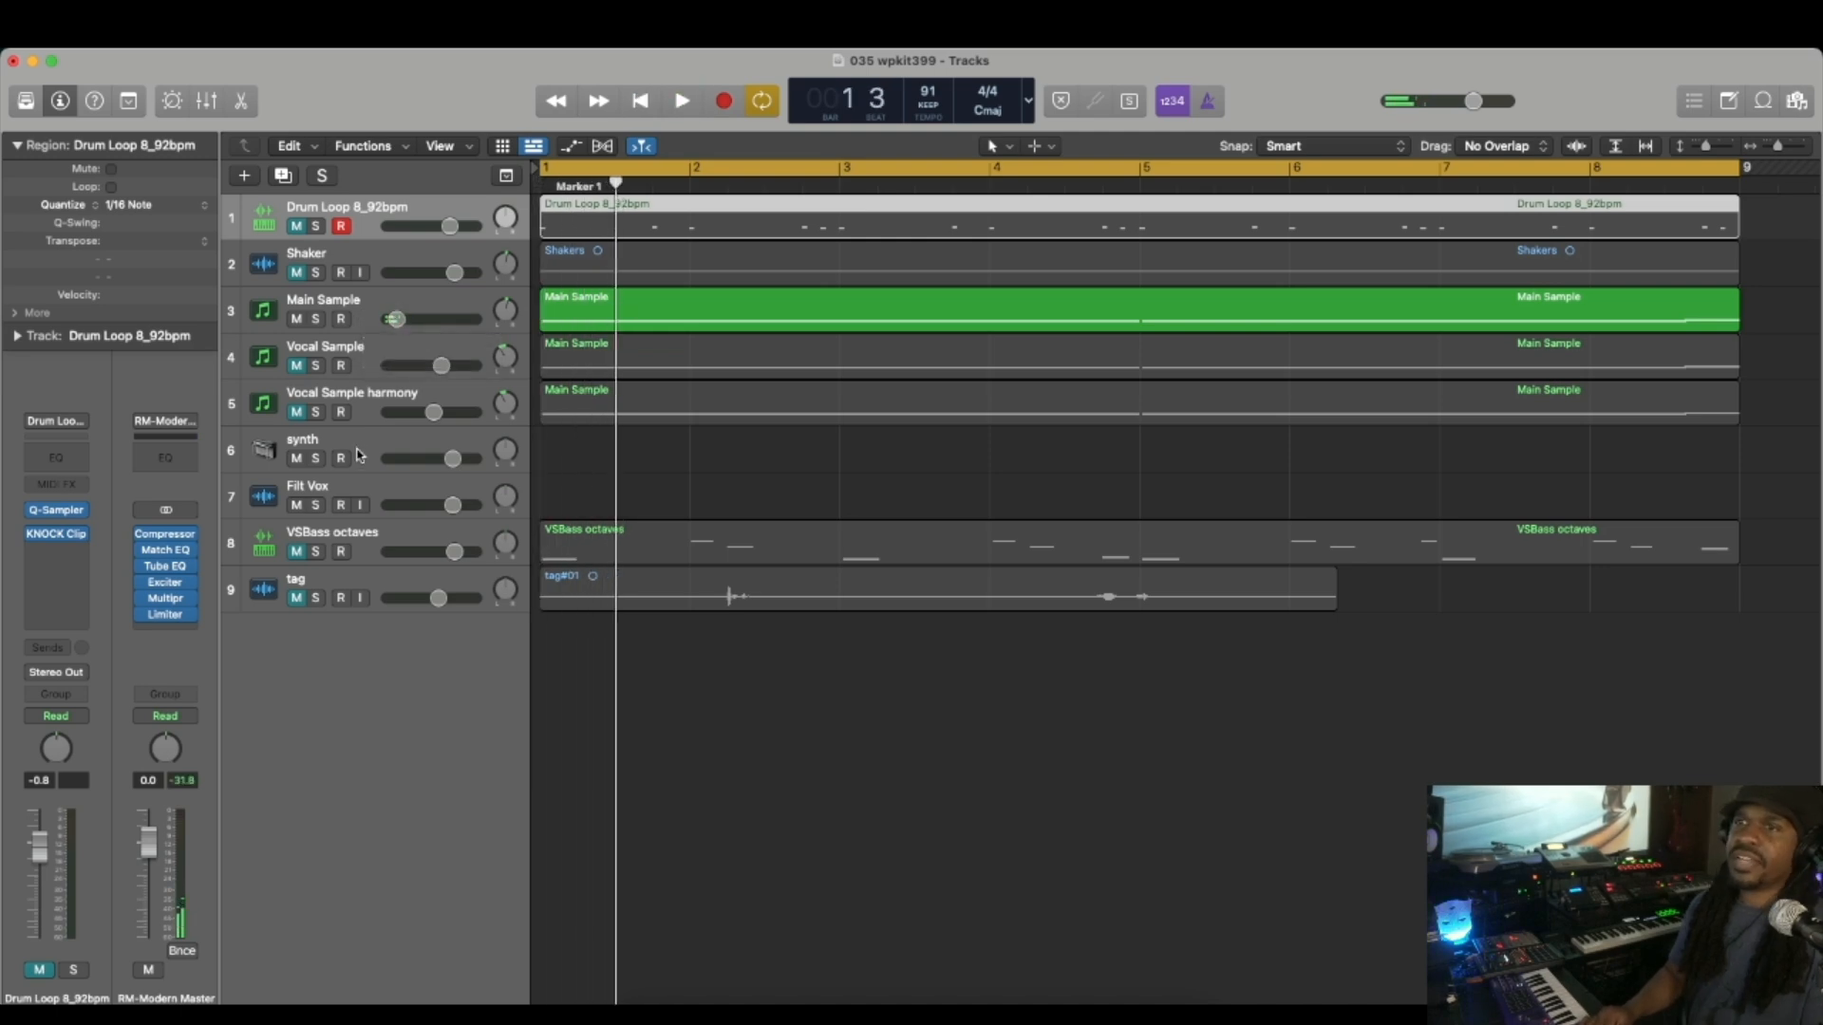
Step: Record a vocal take on the Filt Vox track over the Main Sample, from bar 8 to about bar 16
left_click(361, 498)
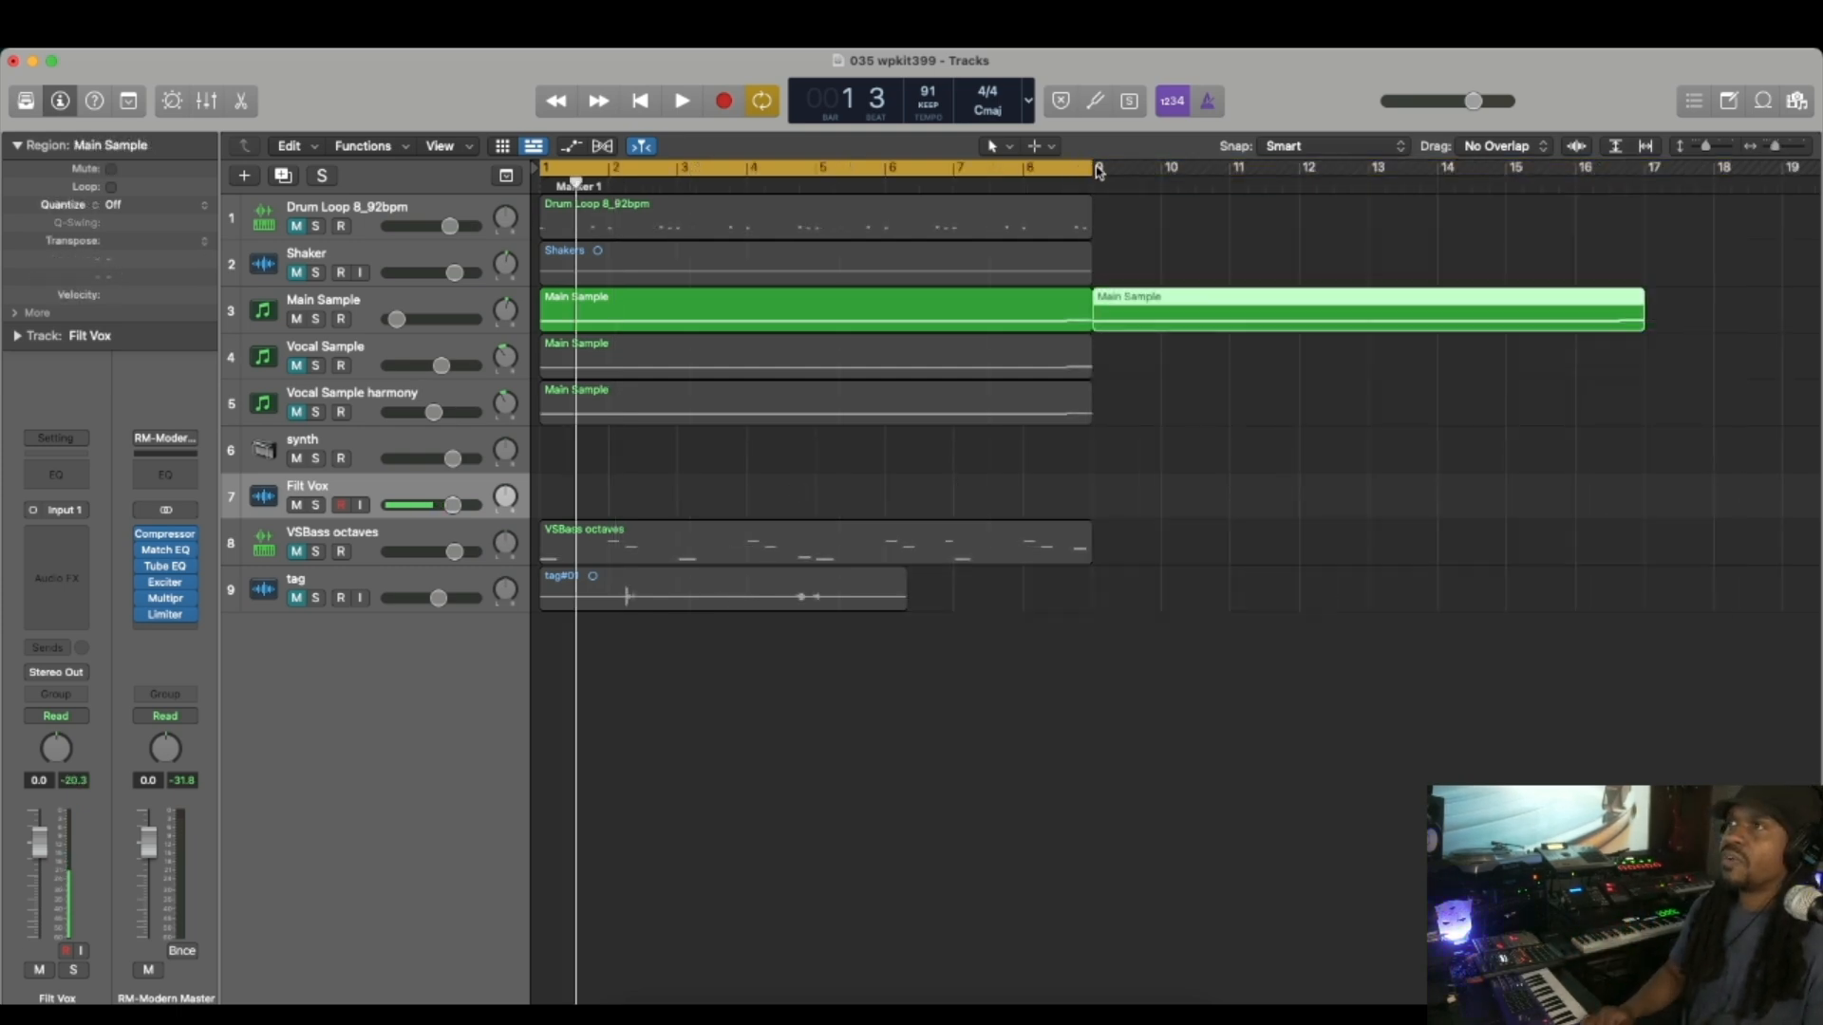
left_click_drag(1092, 168, 1647, 234)
key("space")
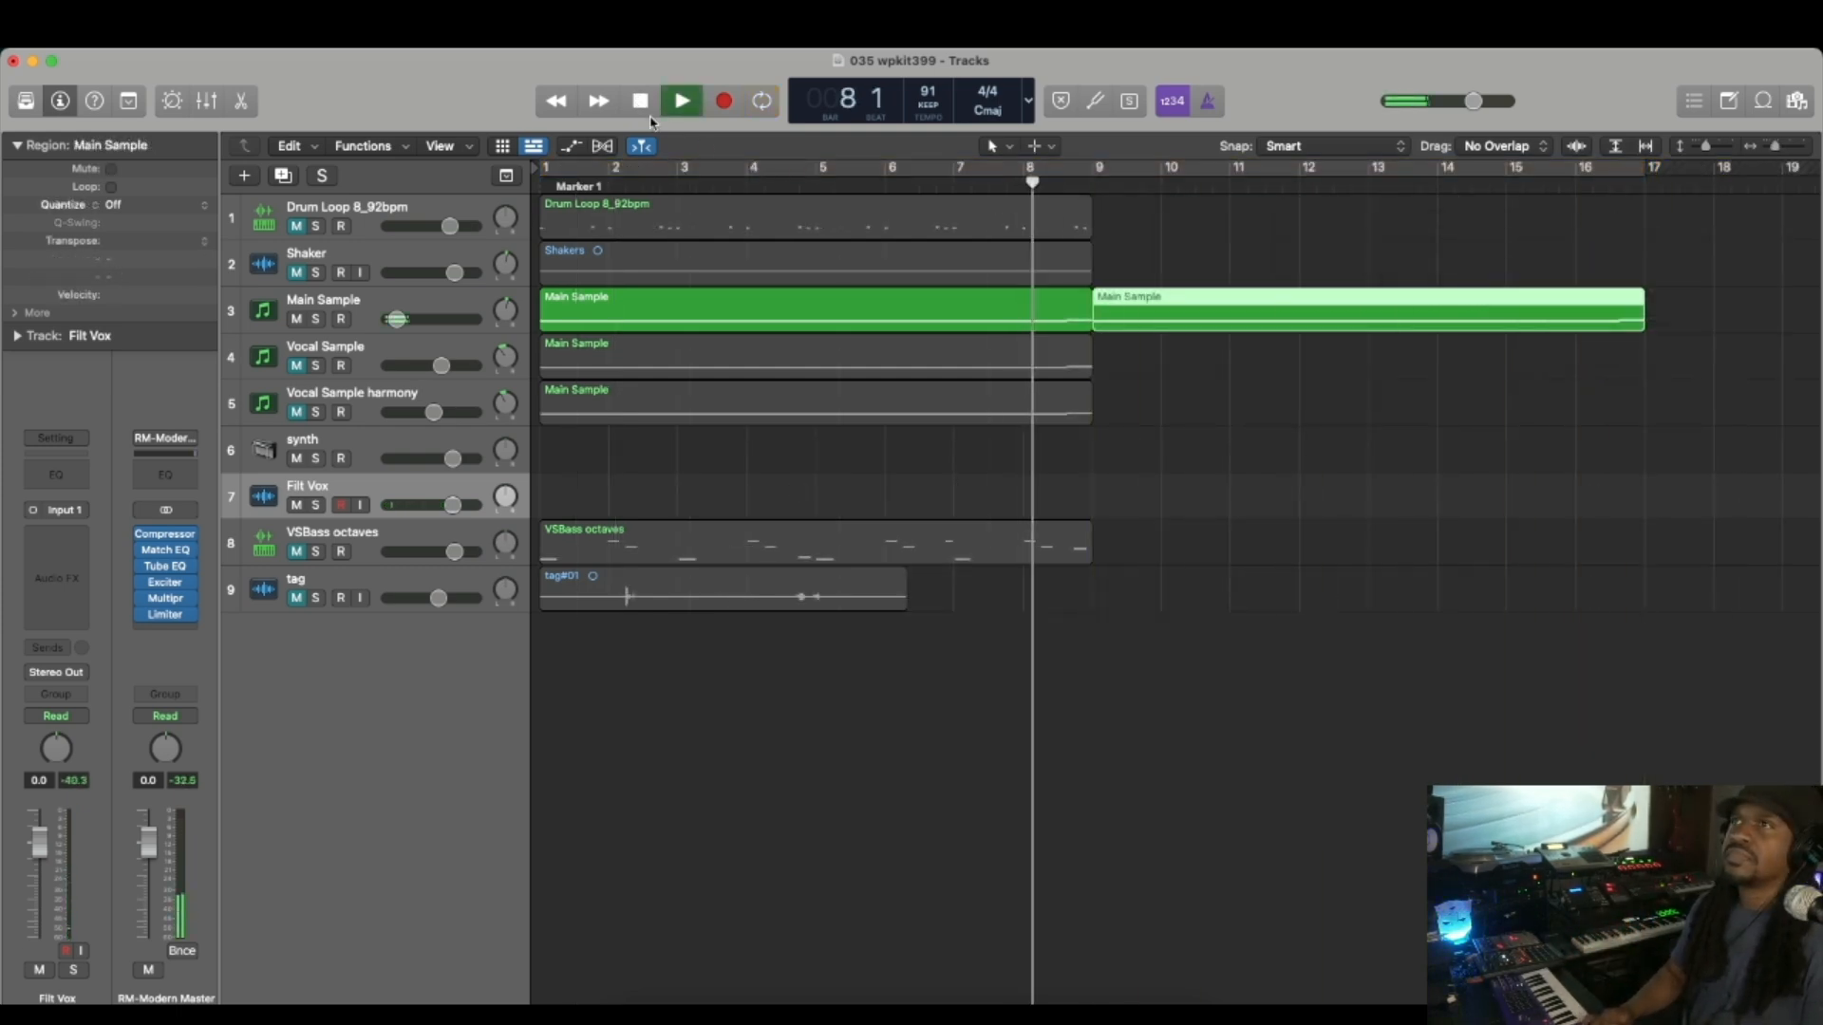
left_click(648, 108)
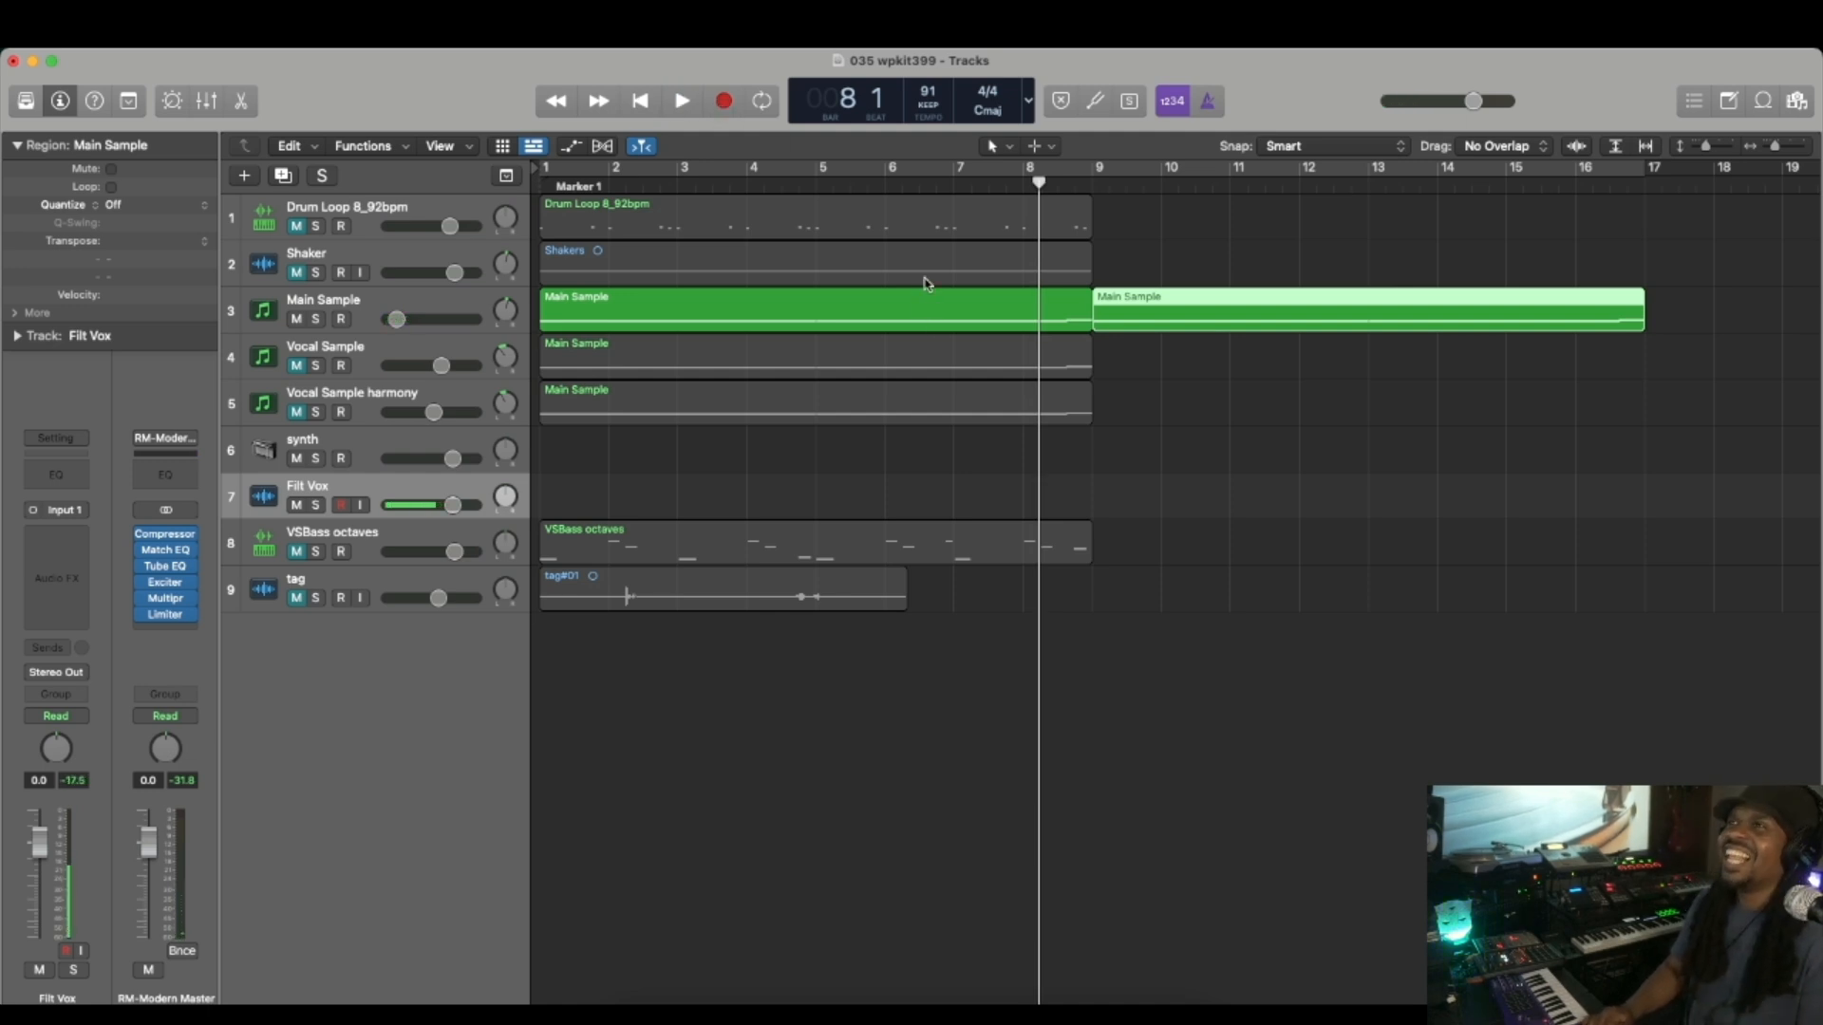
left_click(724, 102)
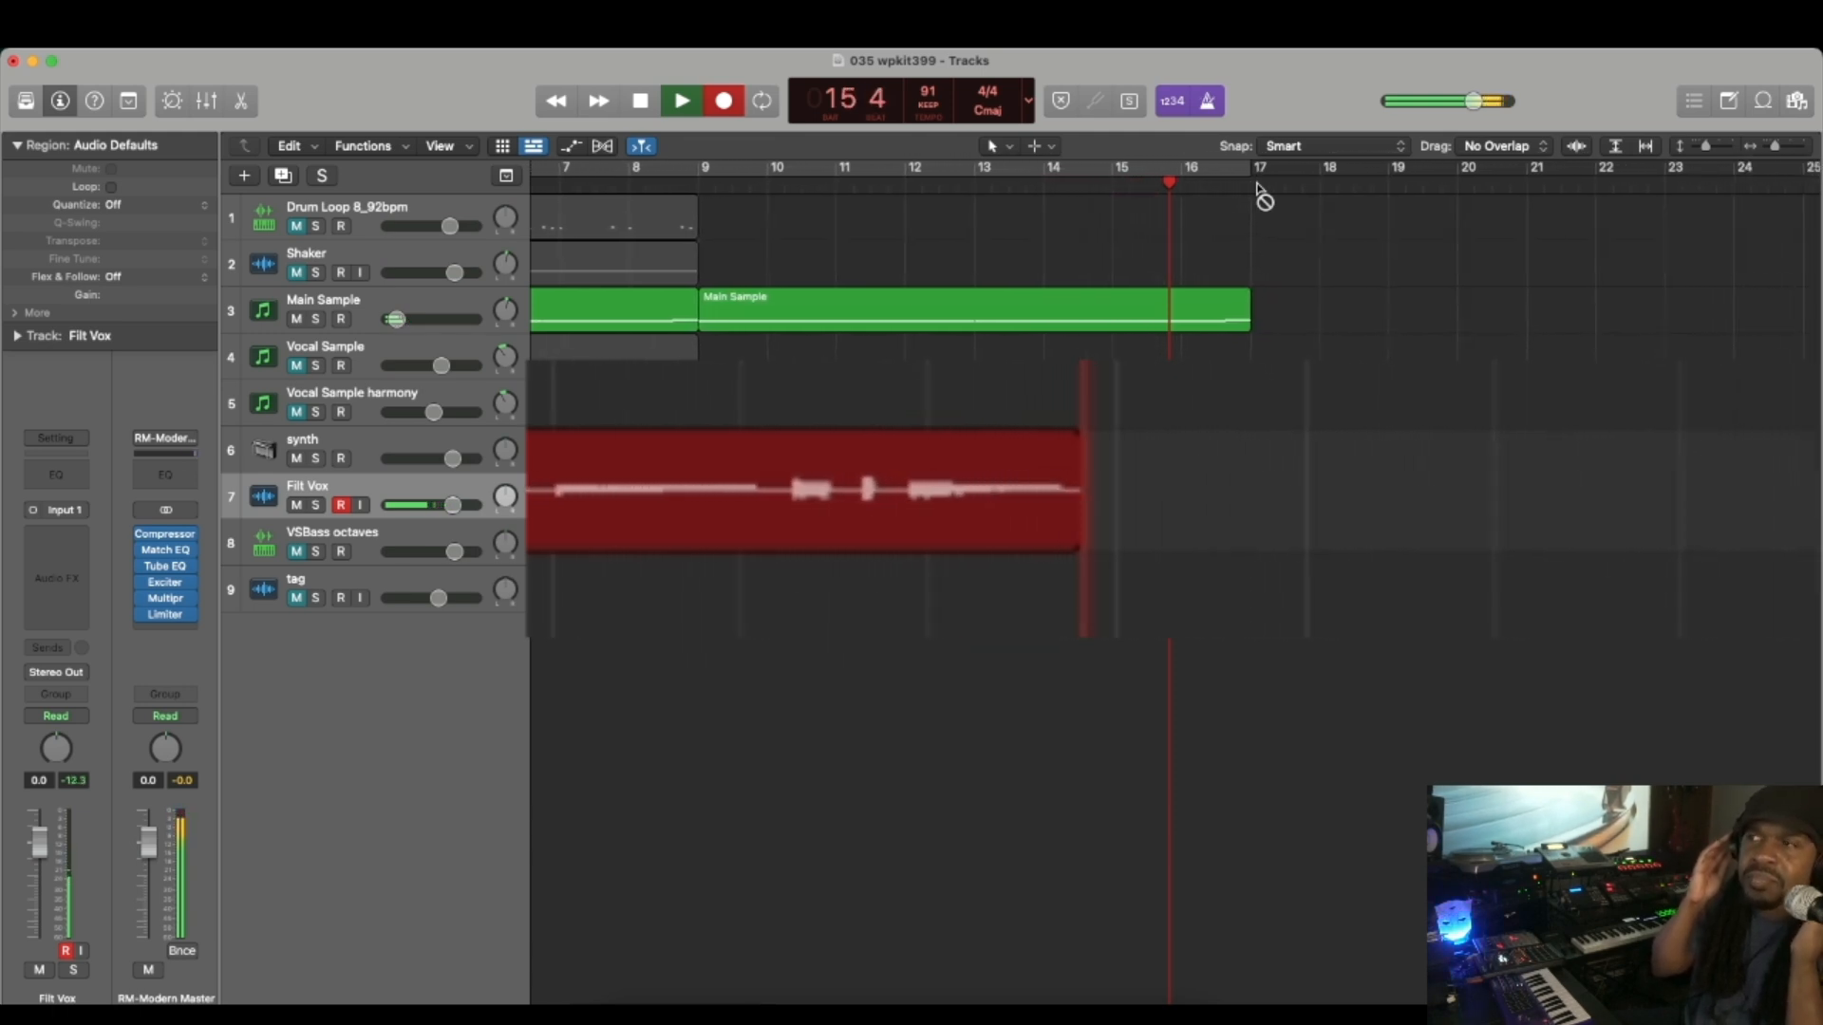
key("space")
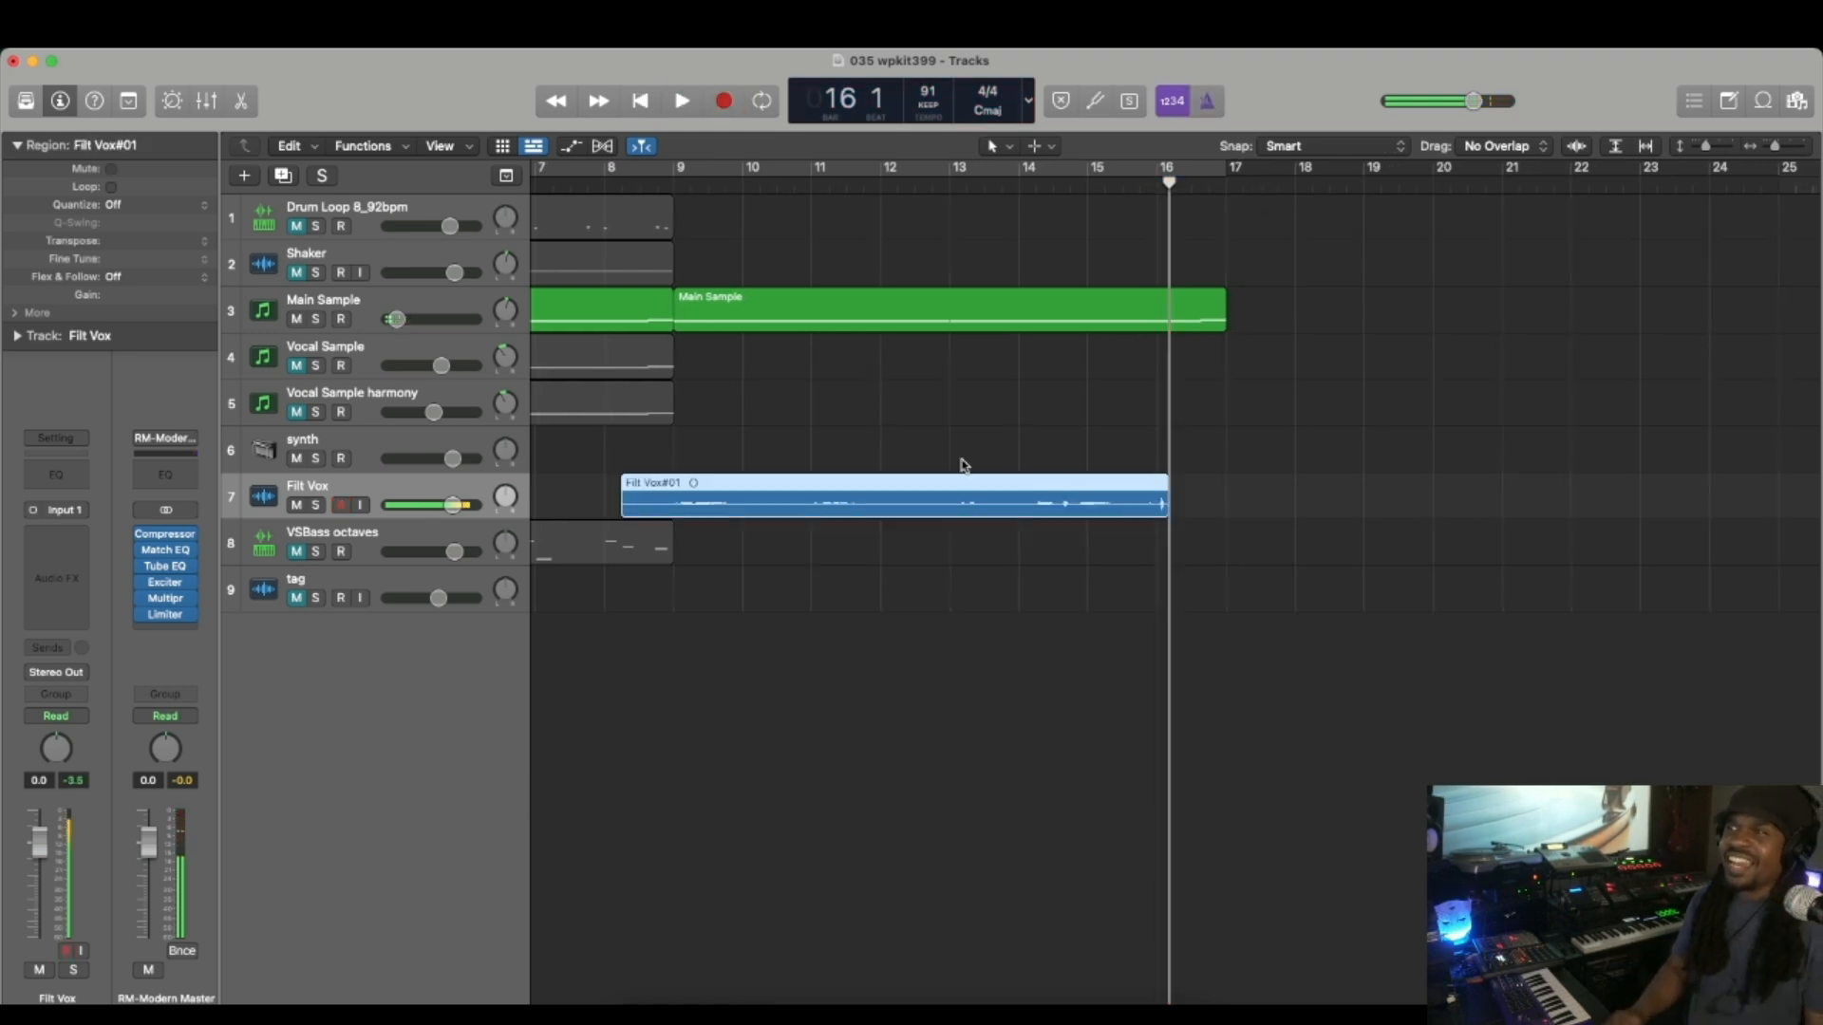
Step: Play the last moments of the Filt Vox#01 region and trim its end to just before bar 16
left_click_drag(1165, 190, 1149, 190)
key("space")
key("space")
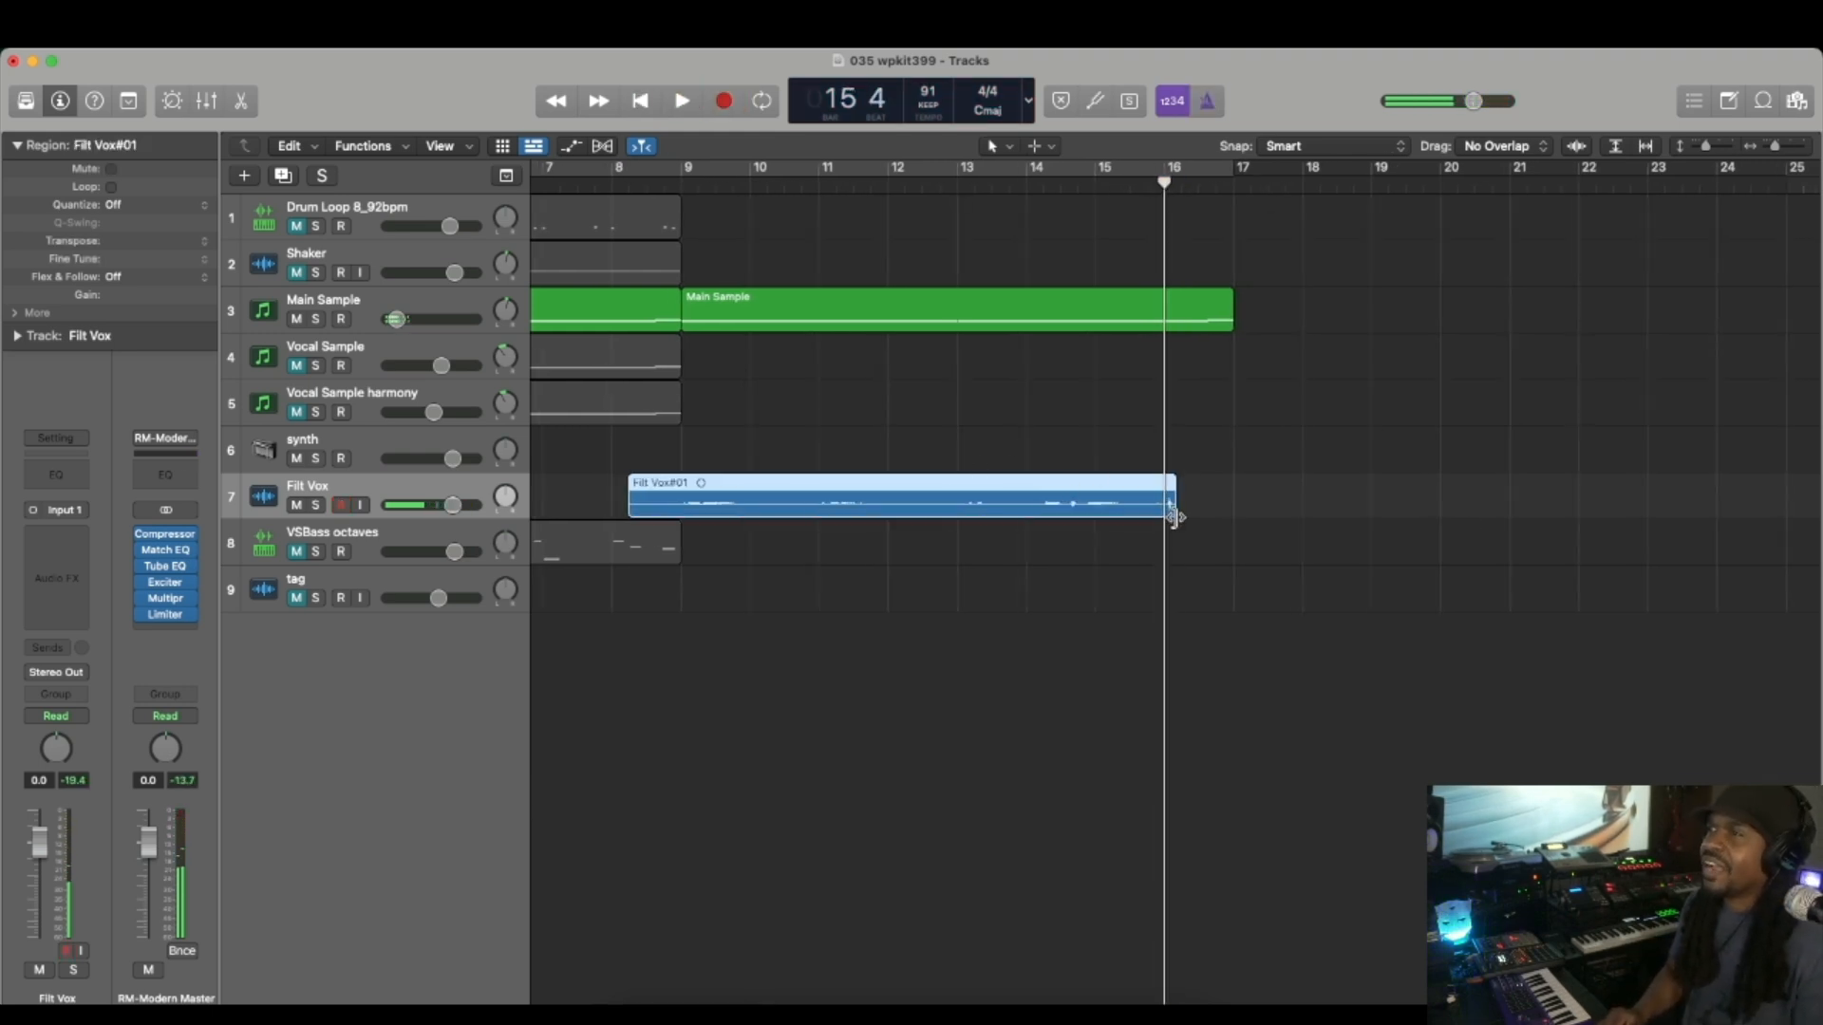
left_click_drag(1174, 518, 1150, 512)
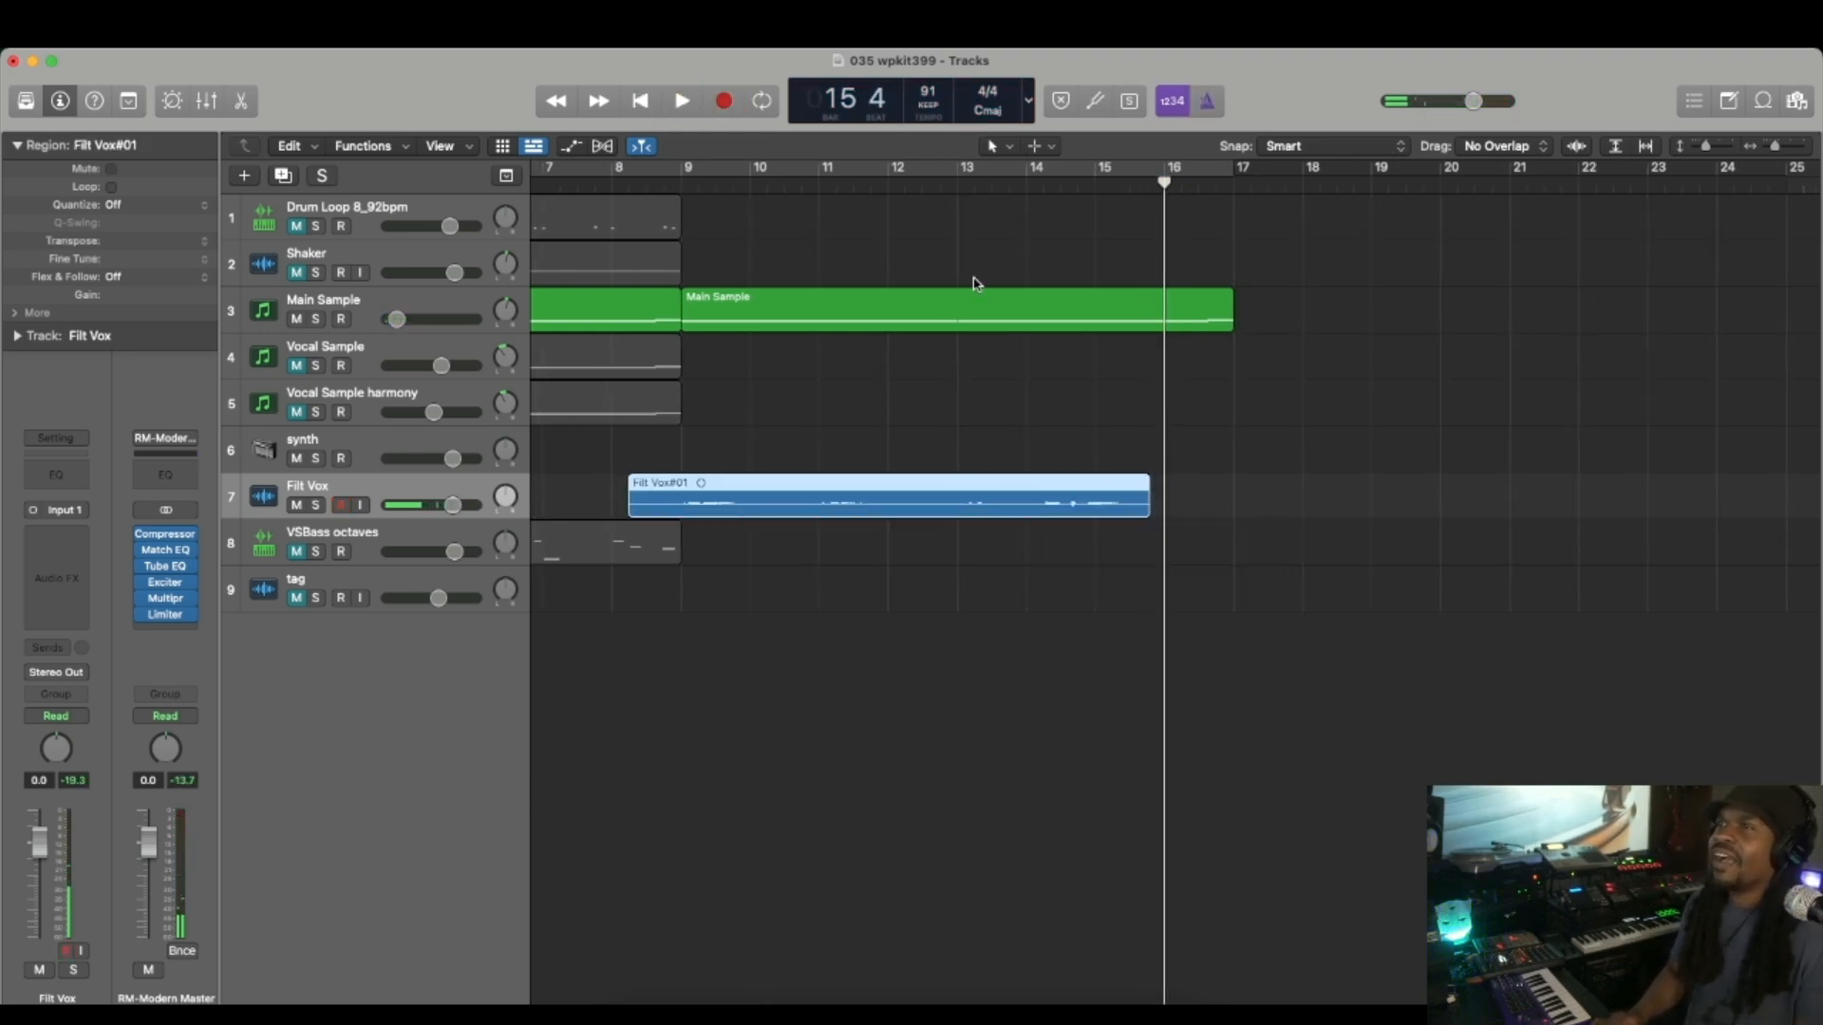
Step: Play the recorded vocal from just before bar 9 to hear it against the Main Sample
left_click(658, 187)
key("space")
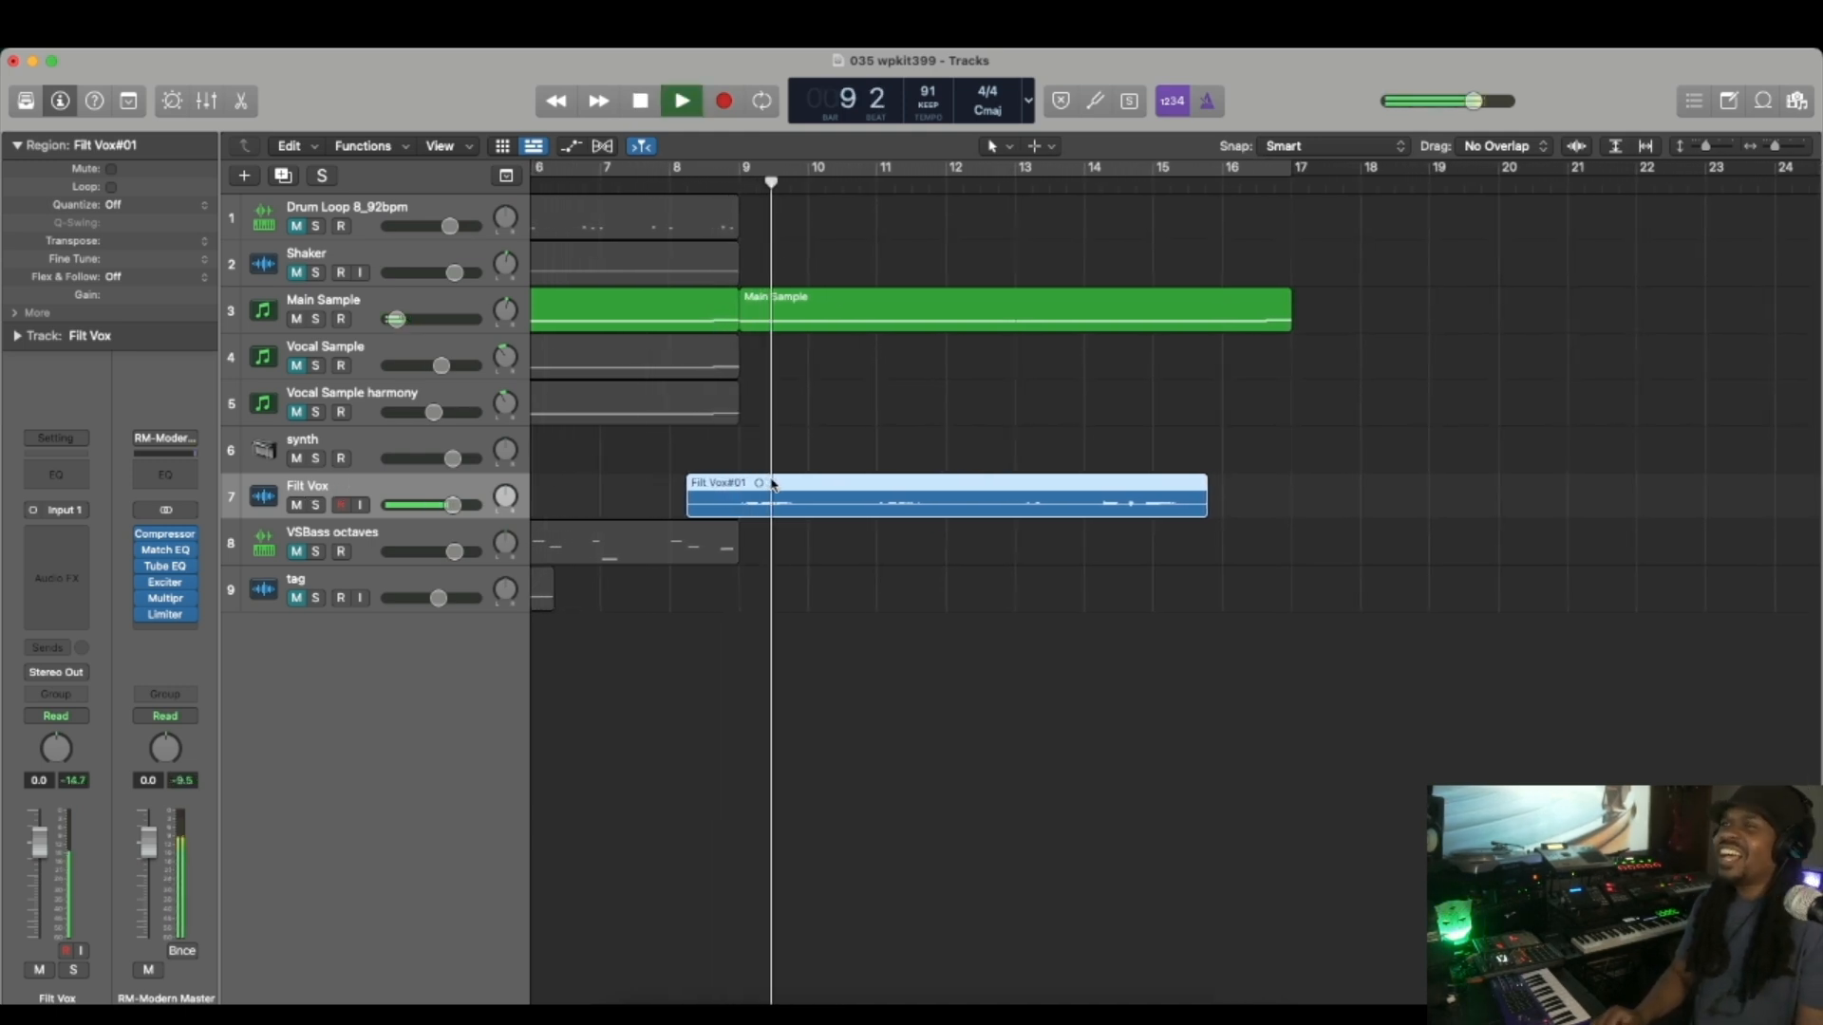
key("space")
Step: Increase the Filt Vox track's height so the recorded waveform is displayed larger
scroll(991, 577, "up", 6)
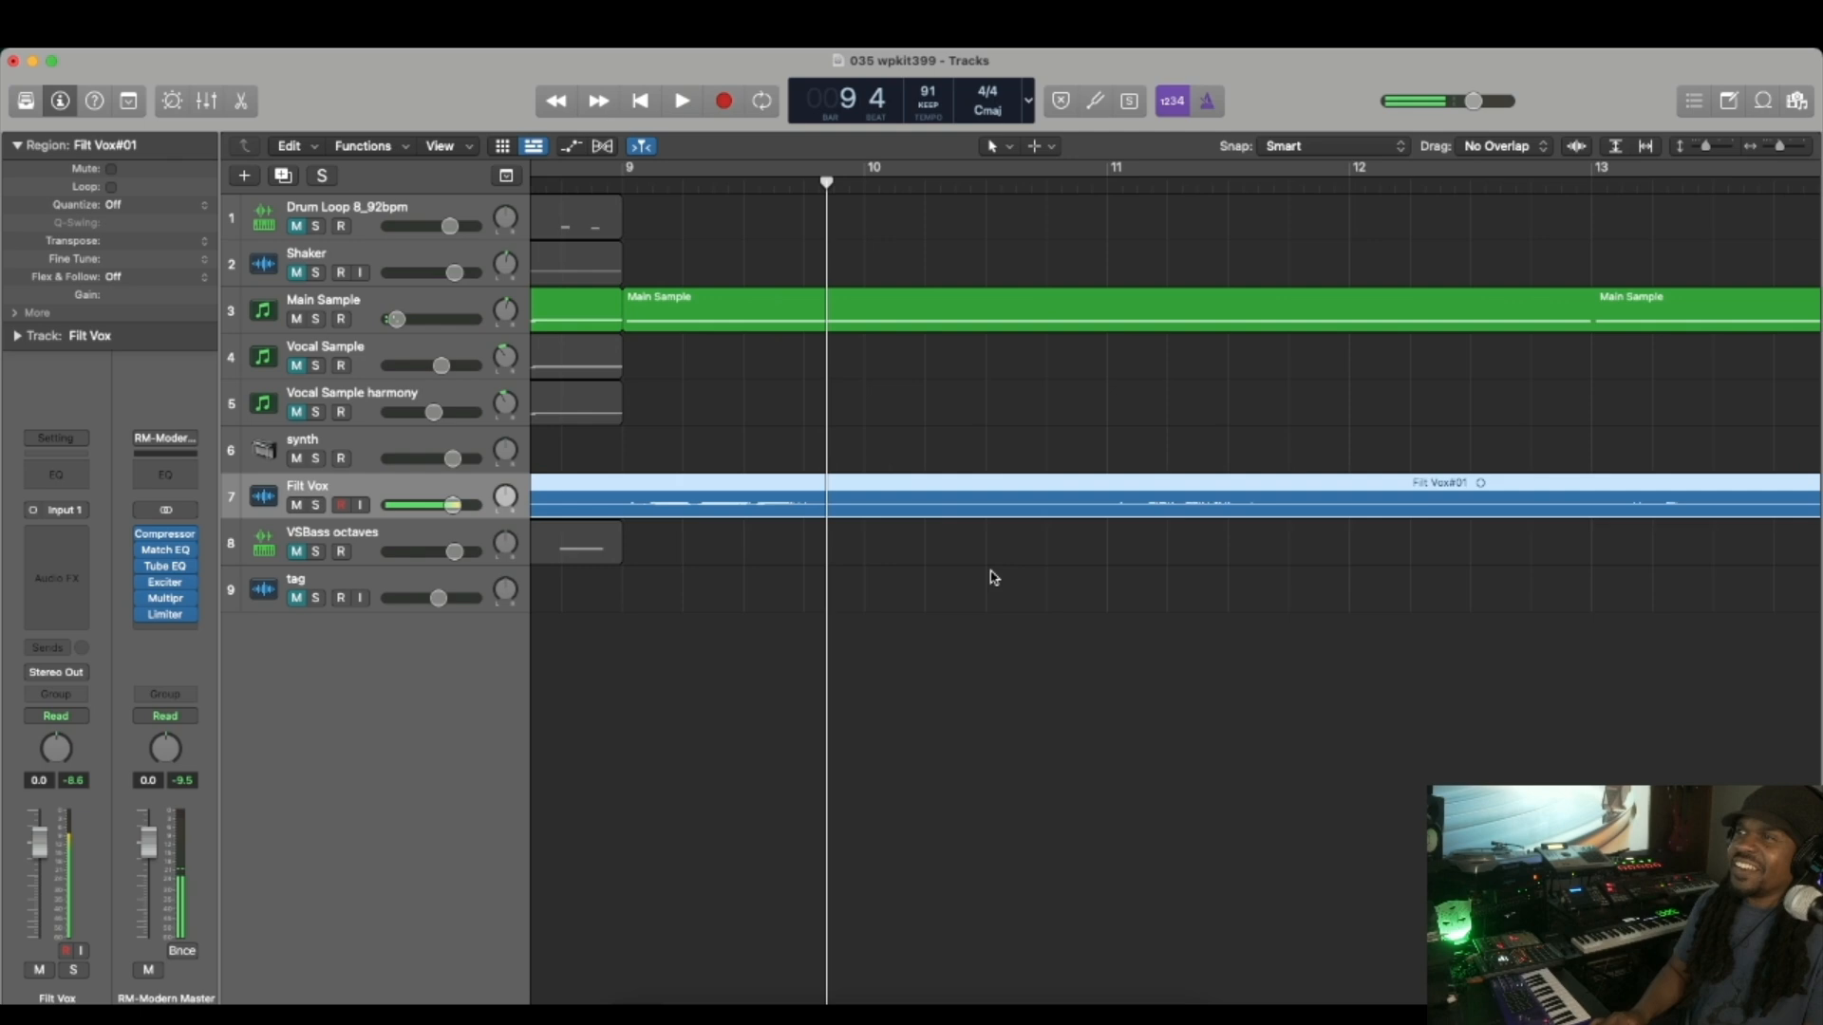
scroll(991, 577, "down", 5)
scroll(991, 577, "up", 2)
scroll(991, 578, "down", 2)
scroll(991, 577, "up", 2)
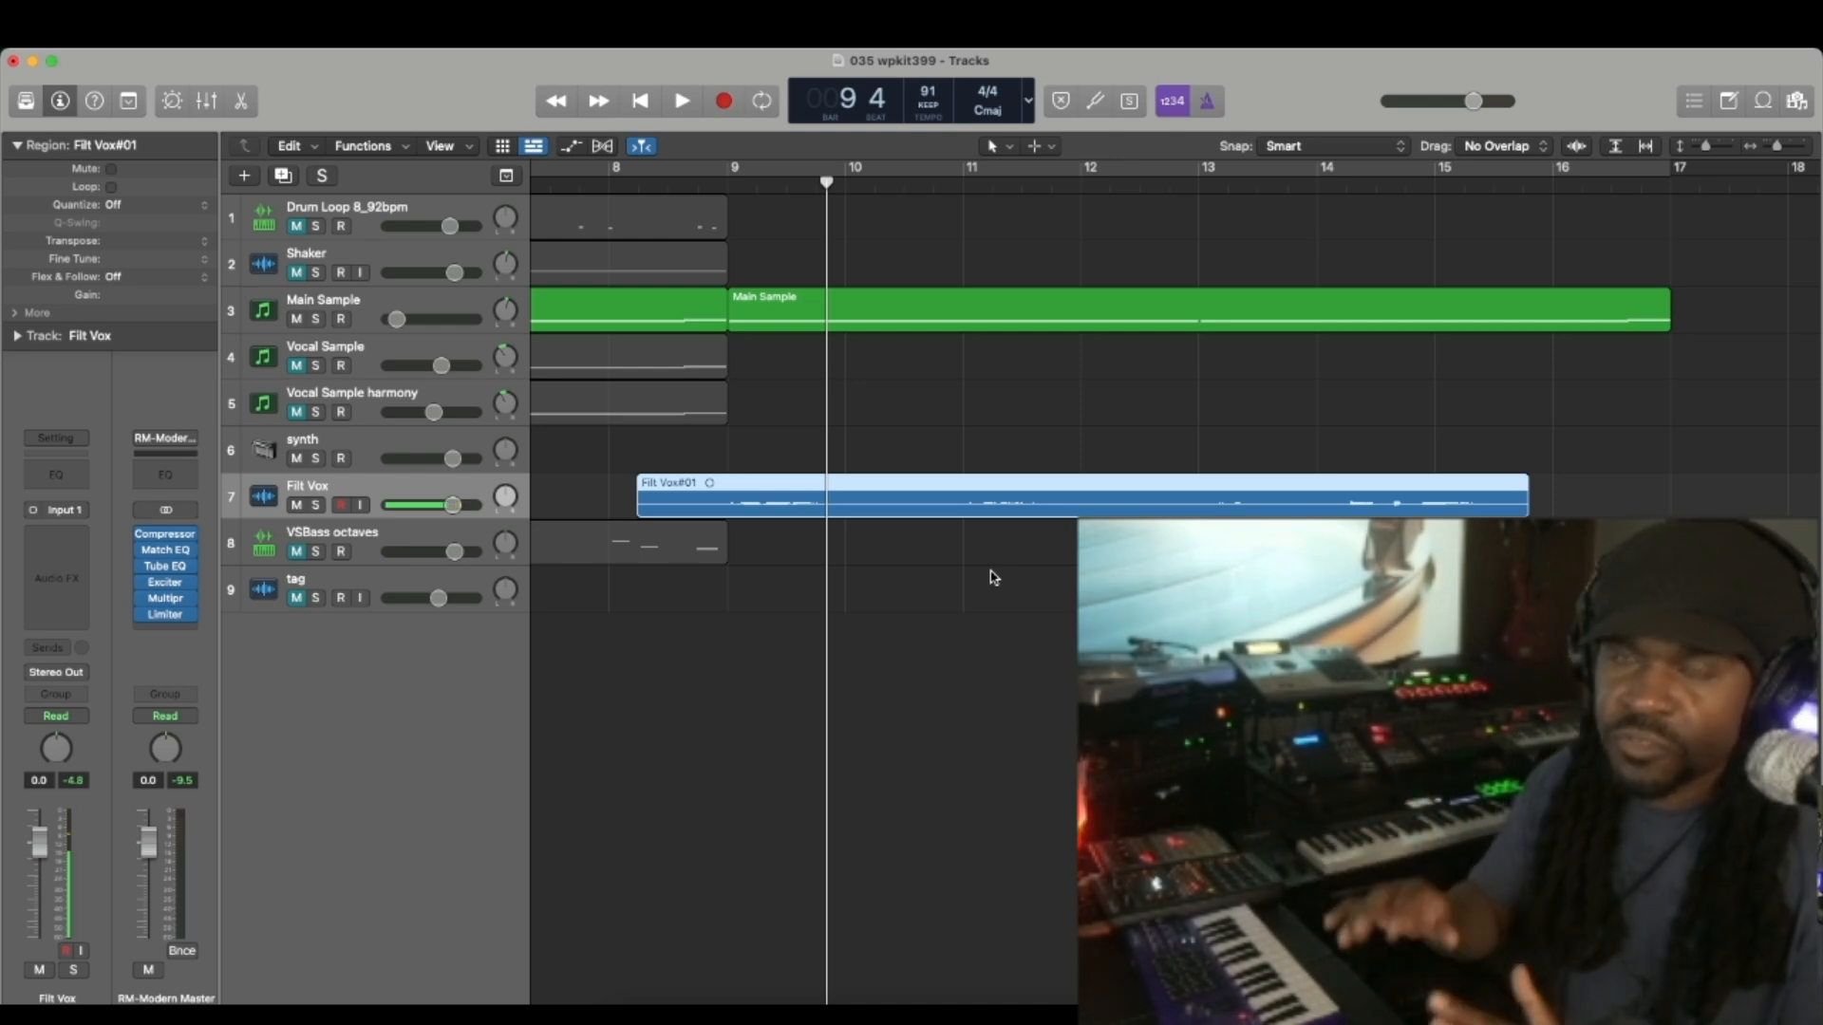
left_click_drag(407, 519, 406, 591)
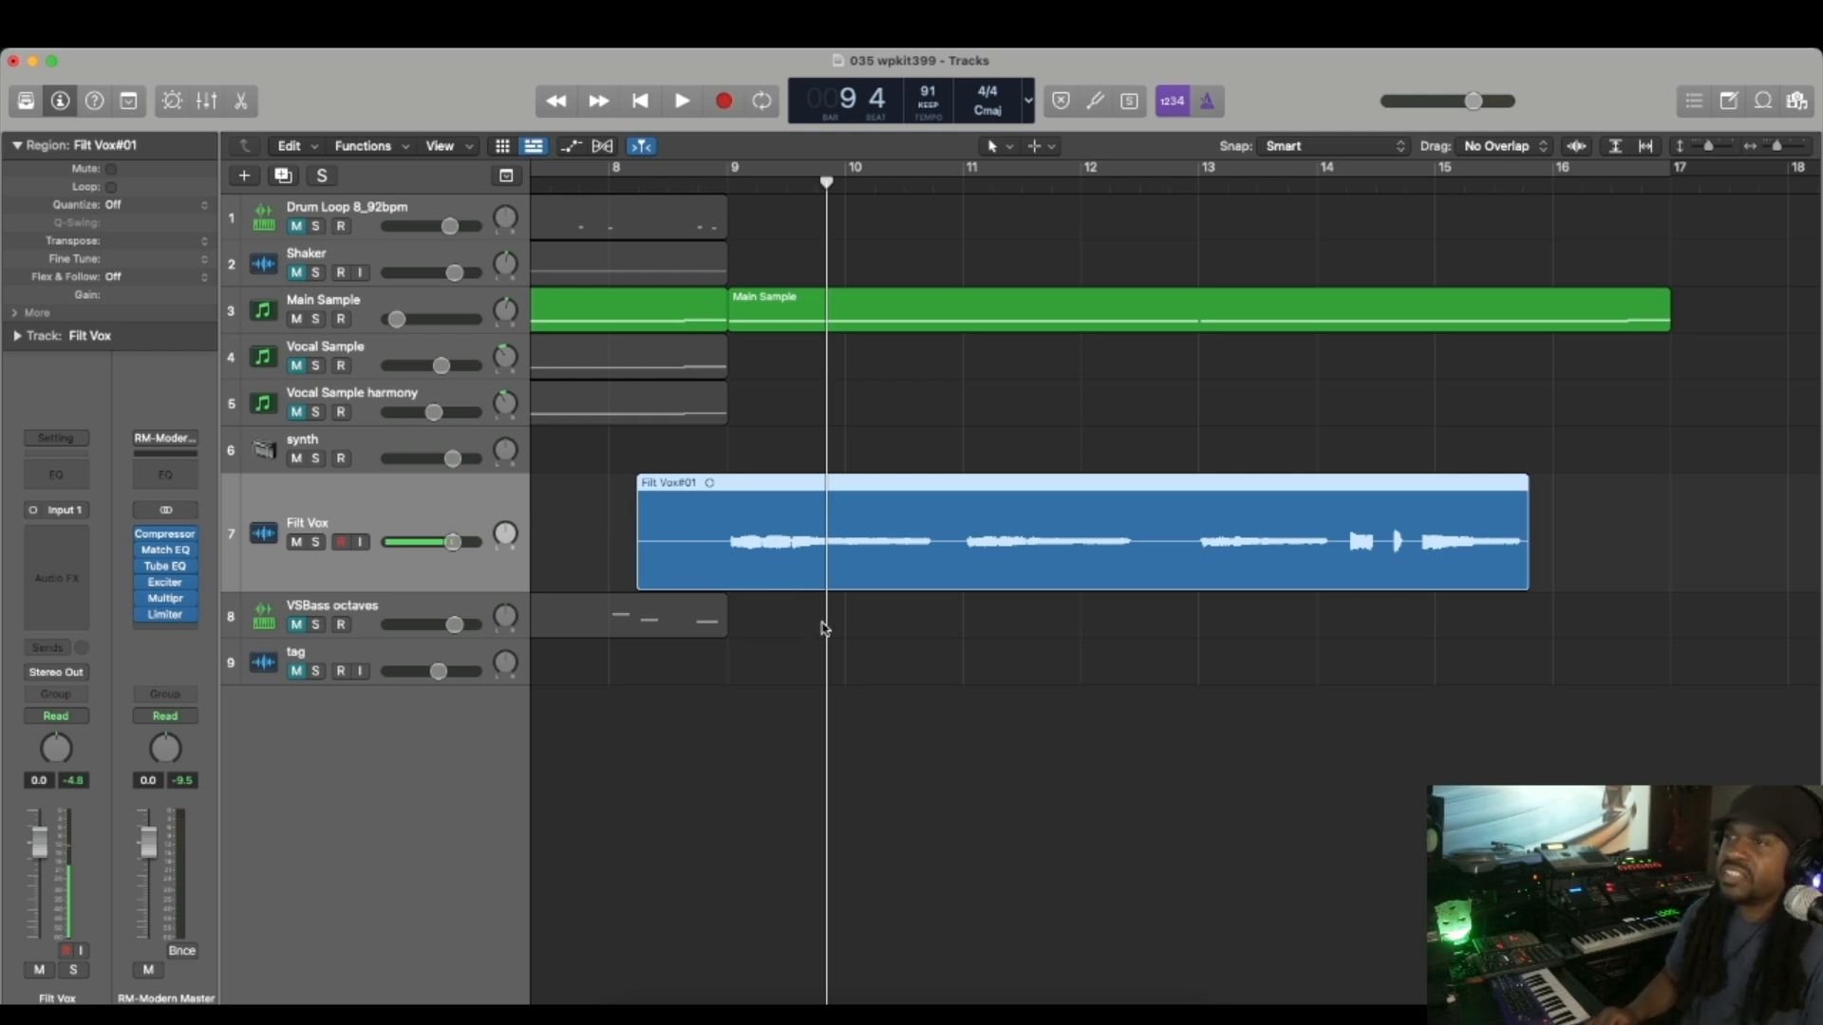
Step: Open the Filt Vox#01 region in the audio track editor with its whole waveform in view
key("e")
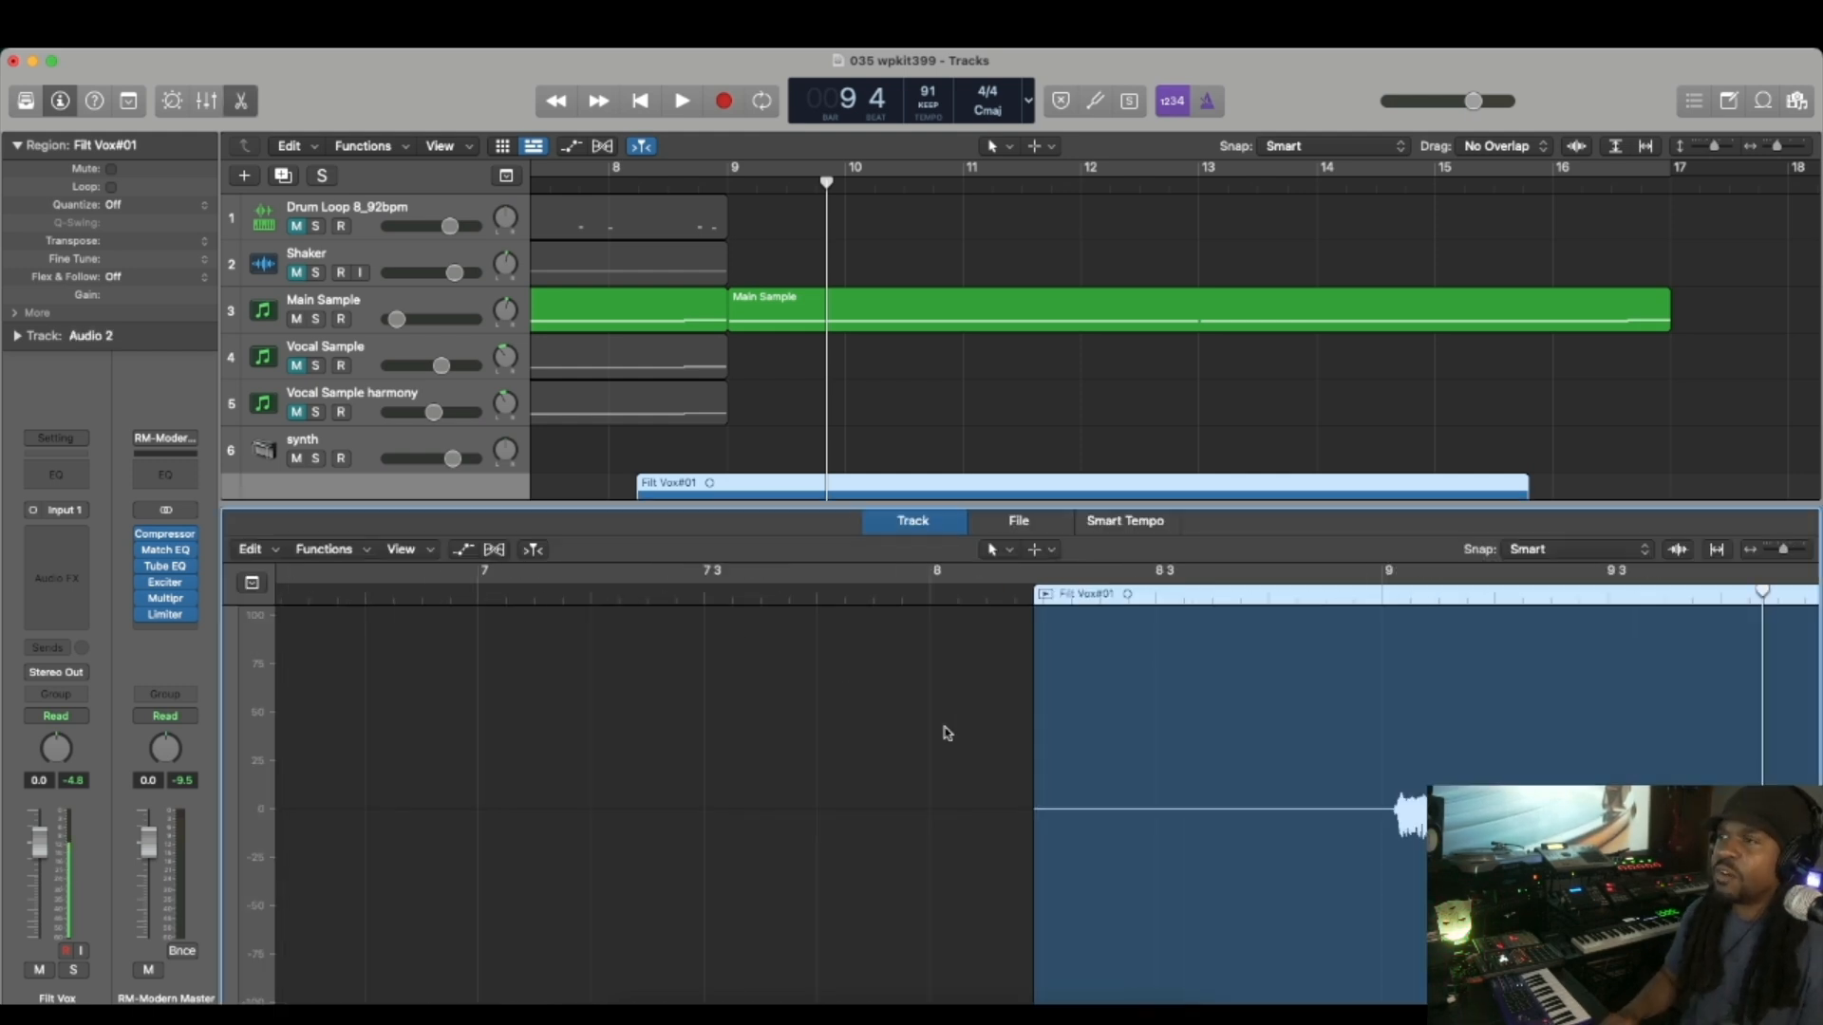
scroll(946, 733, "right", 5)
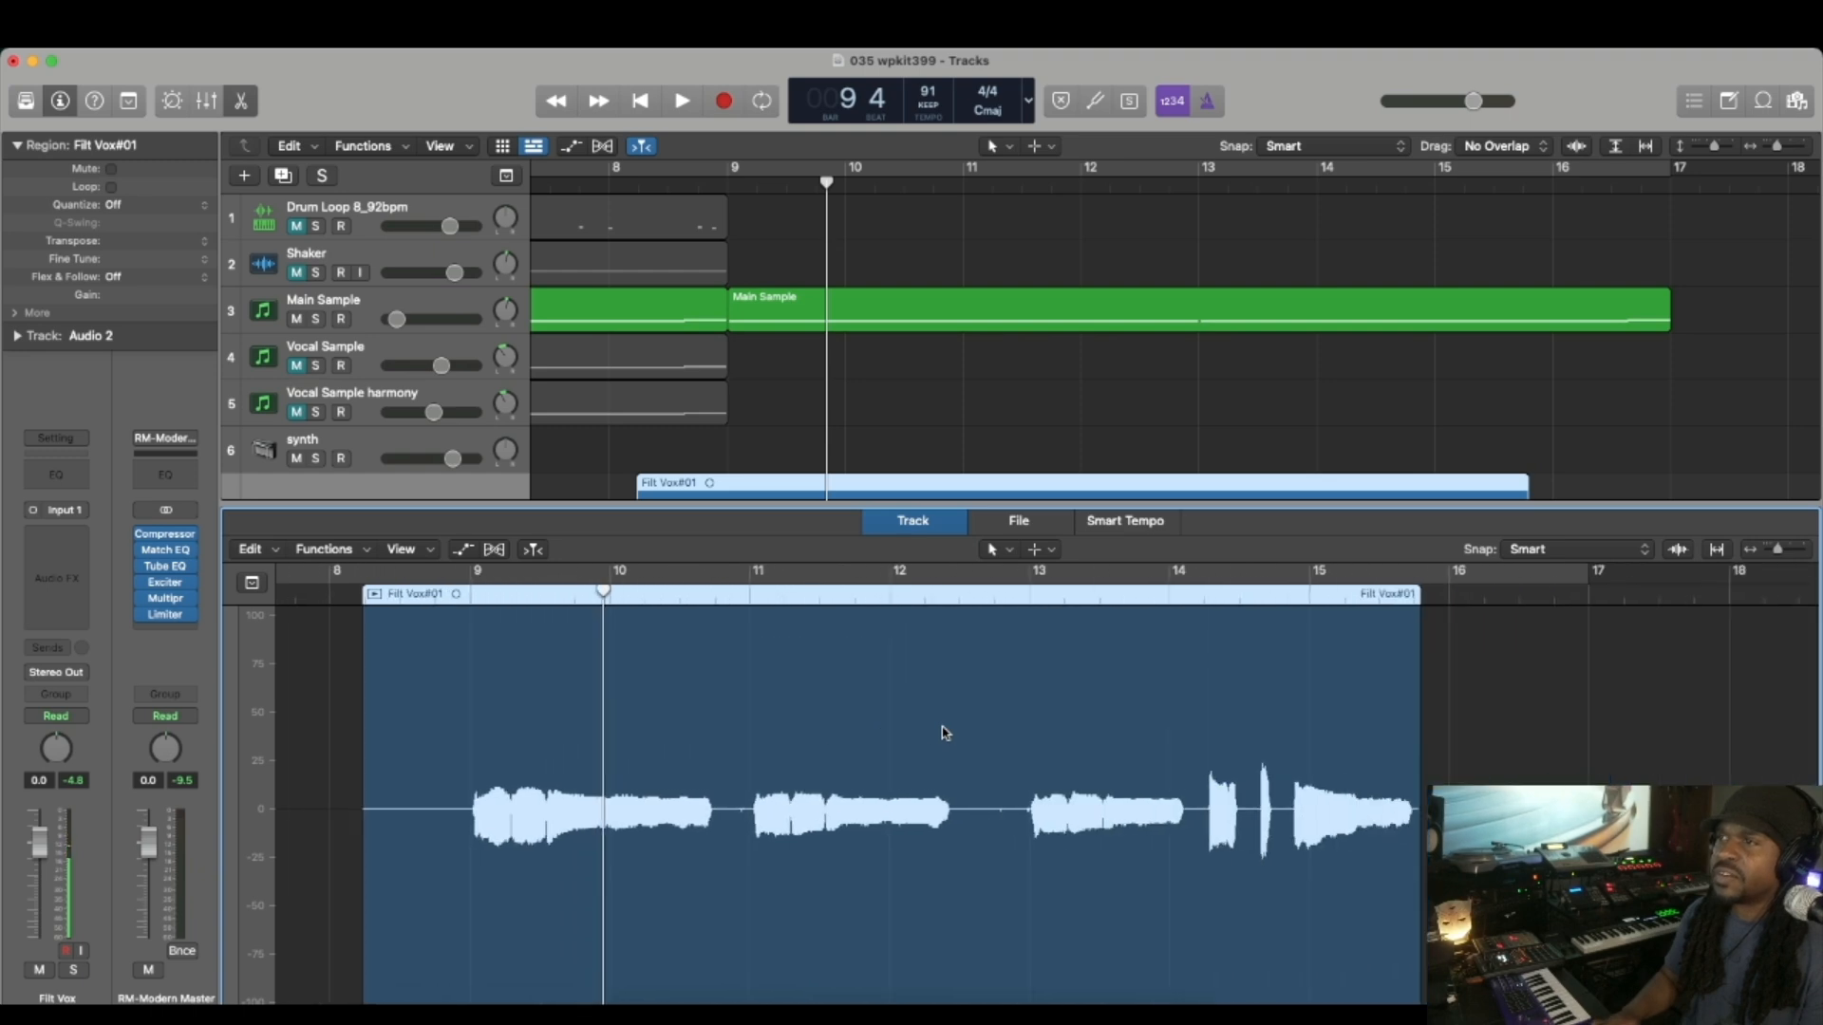
scroll(946, 733, "left", 1)
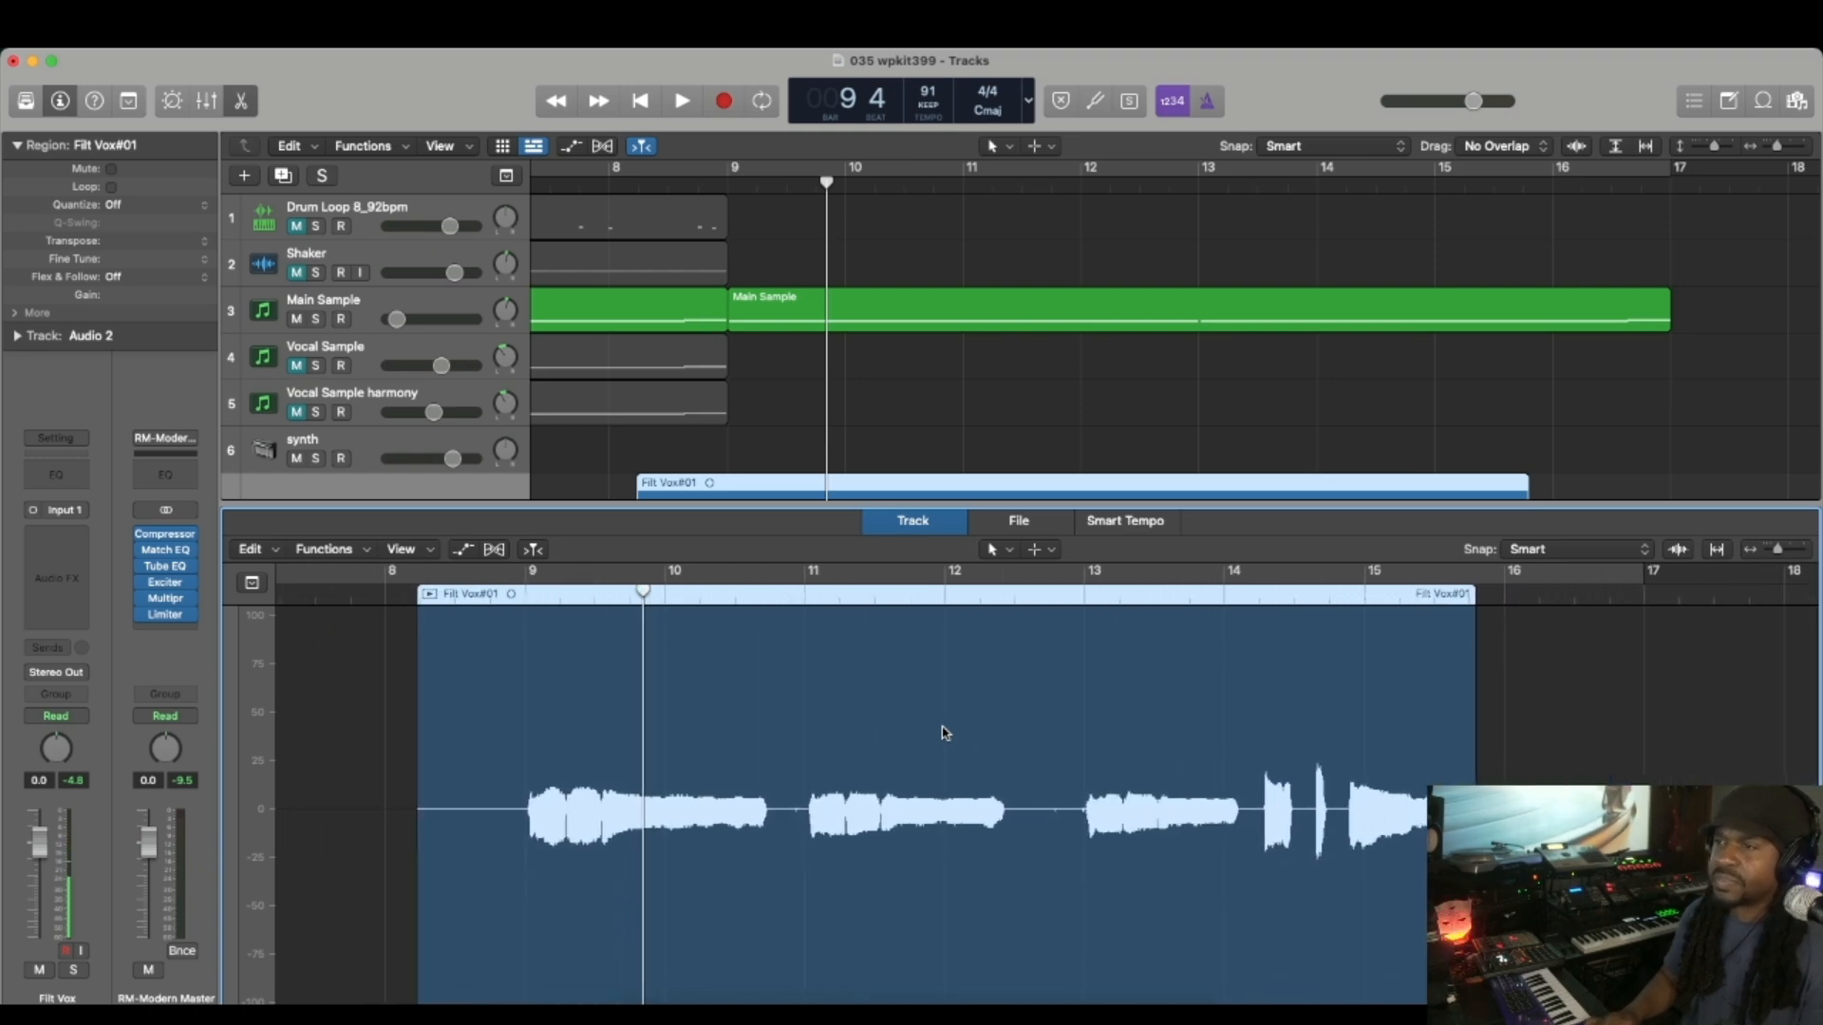
scroll(932, 479, "down", 3)
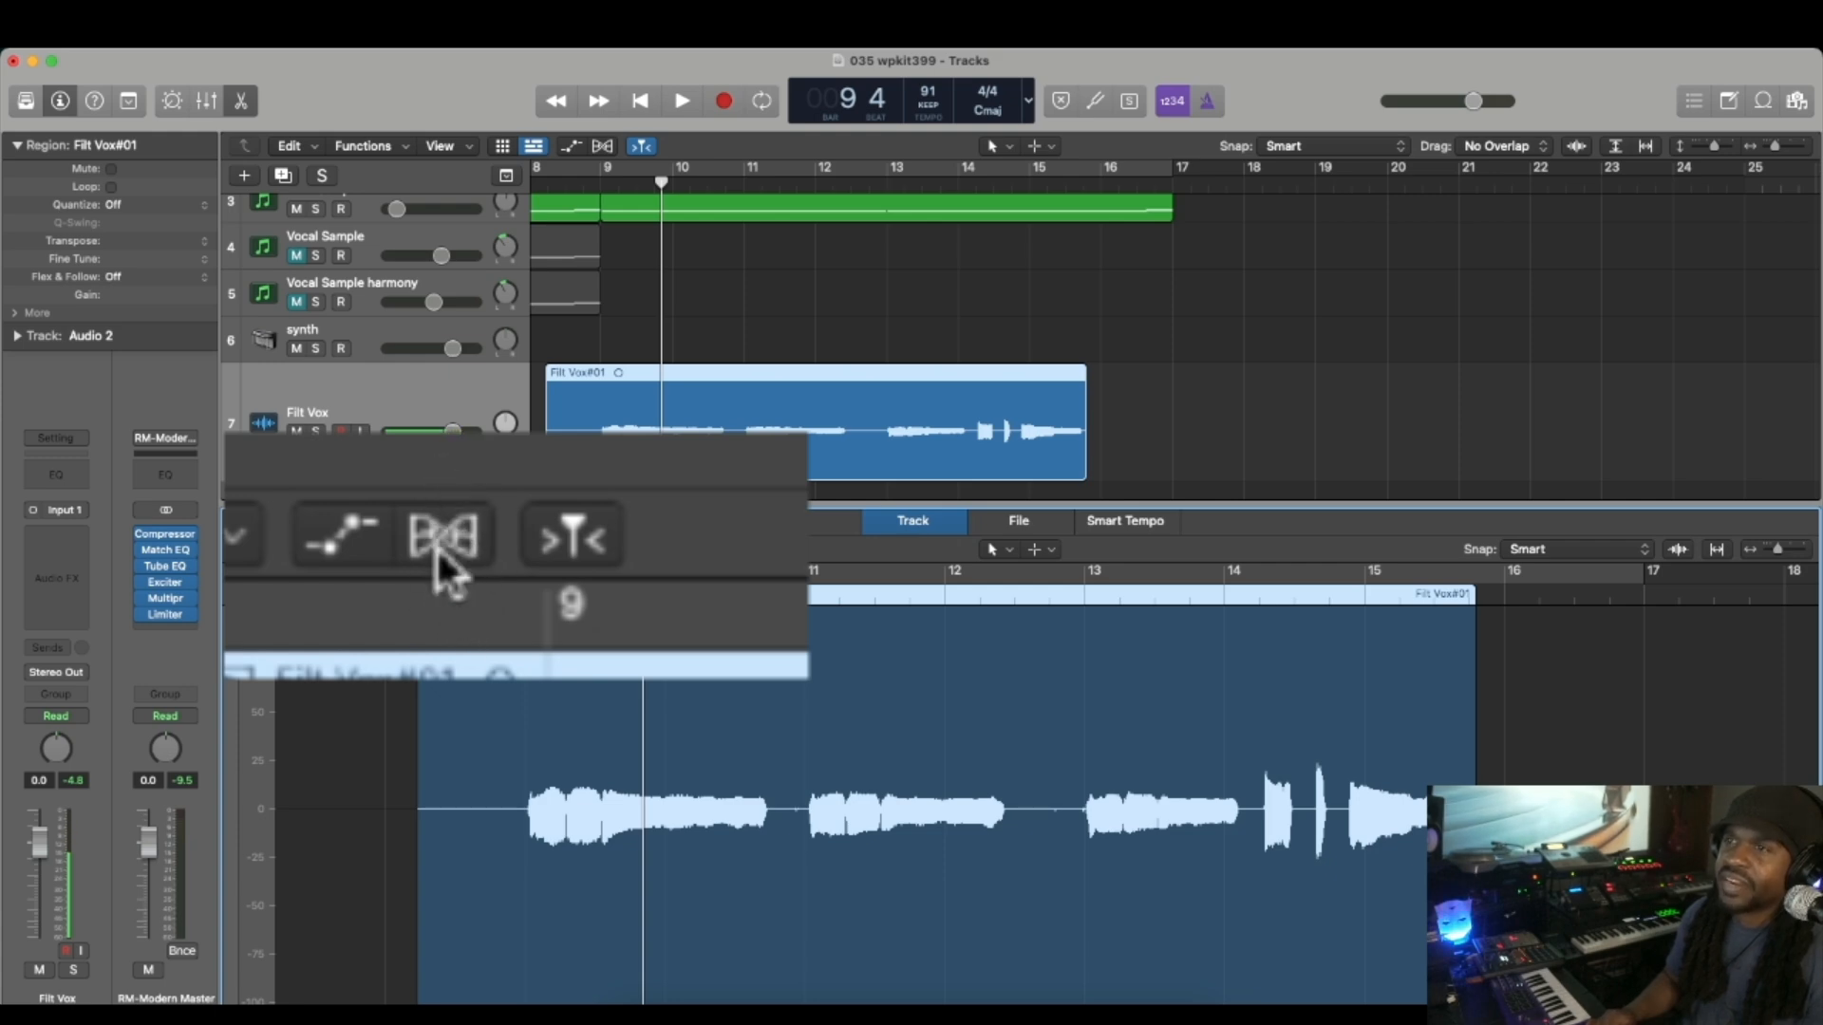
Step: Turn on Flex for the Filt Vox track in the audio track editor and set its mode to Flex Pitch
left_click(493, 548)
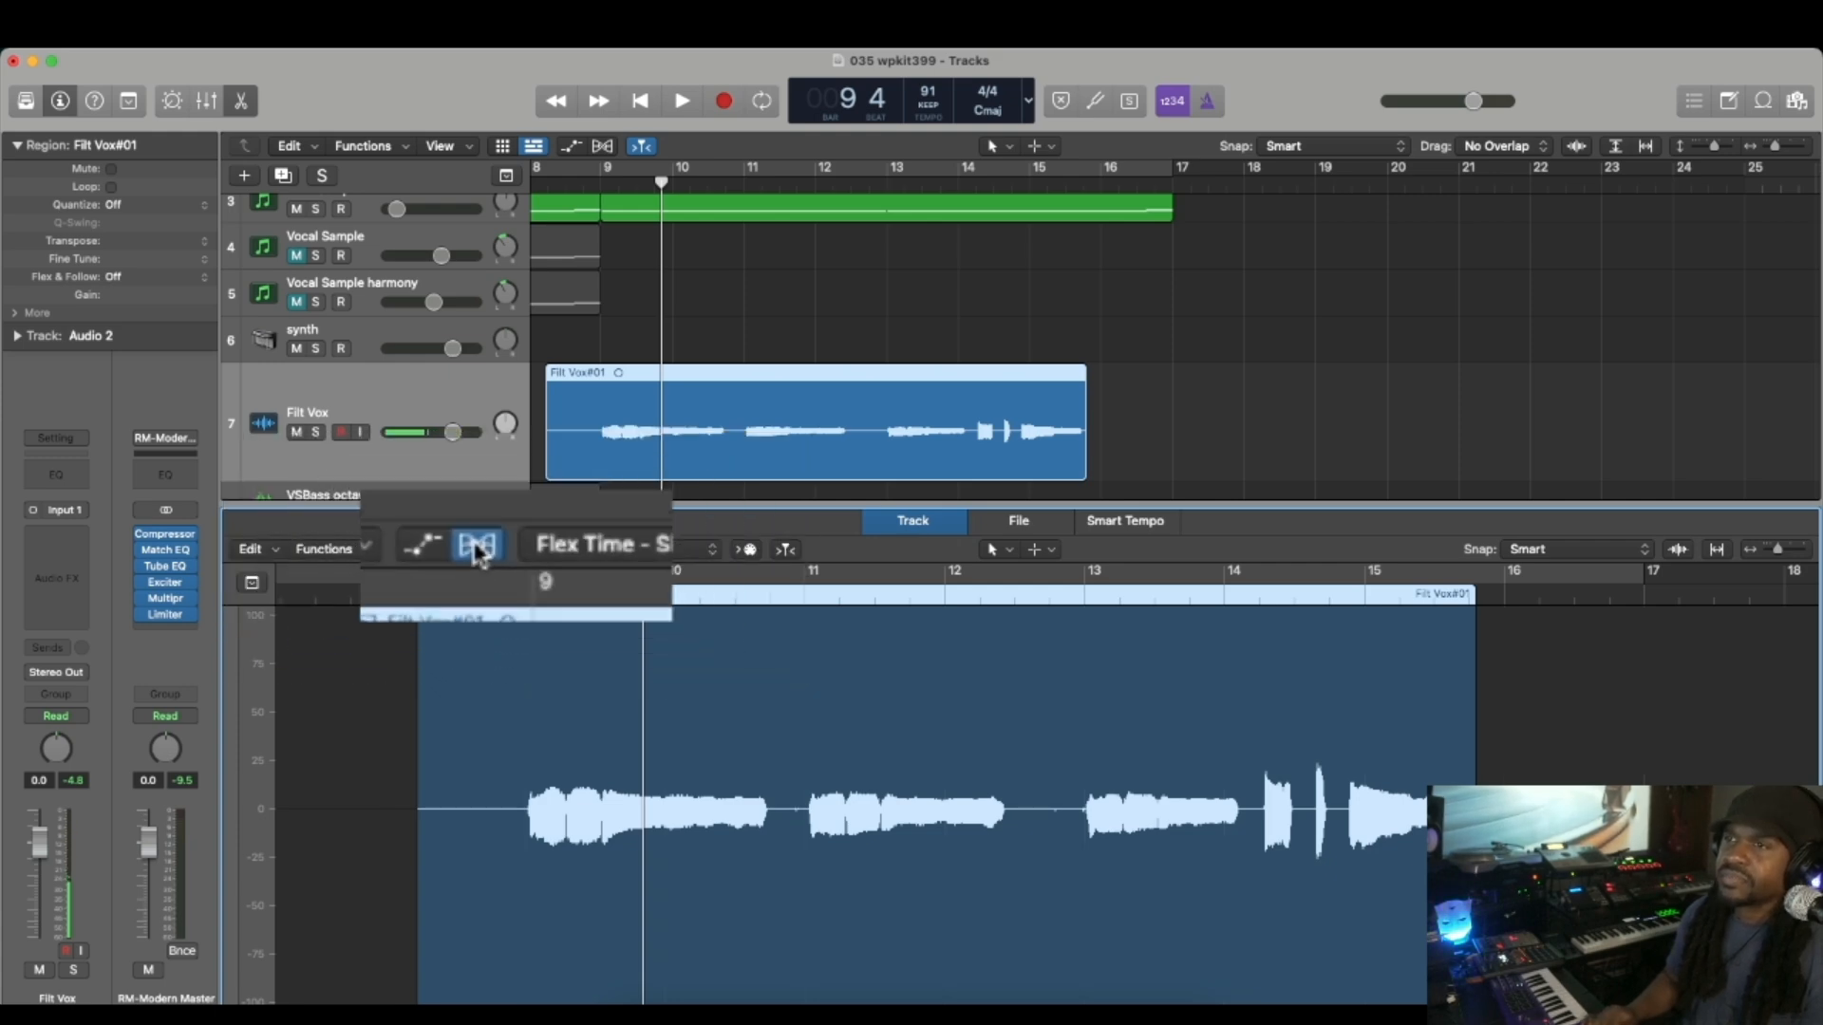
left_click(628, 551)
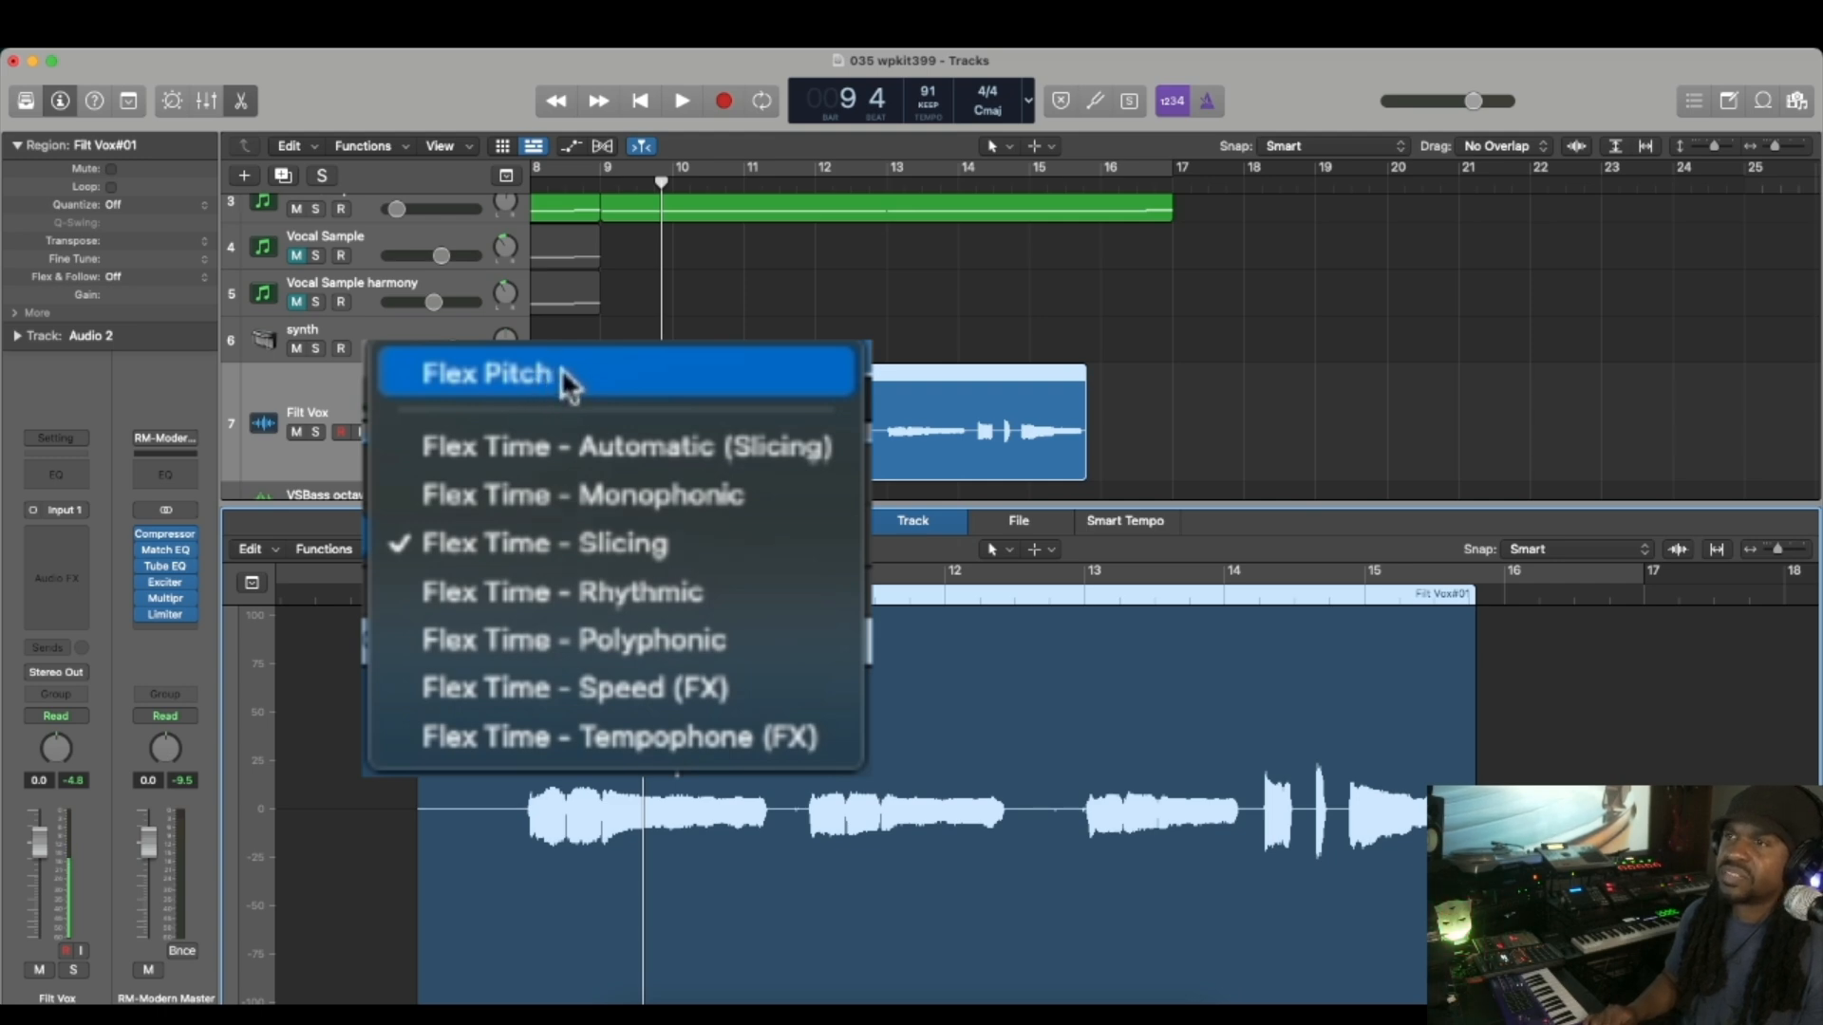
left_click(561, 368)
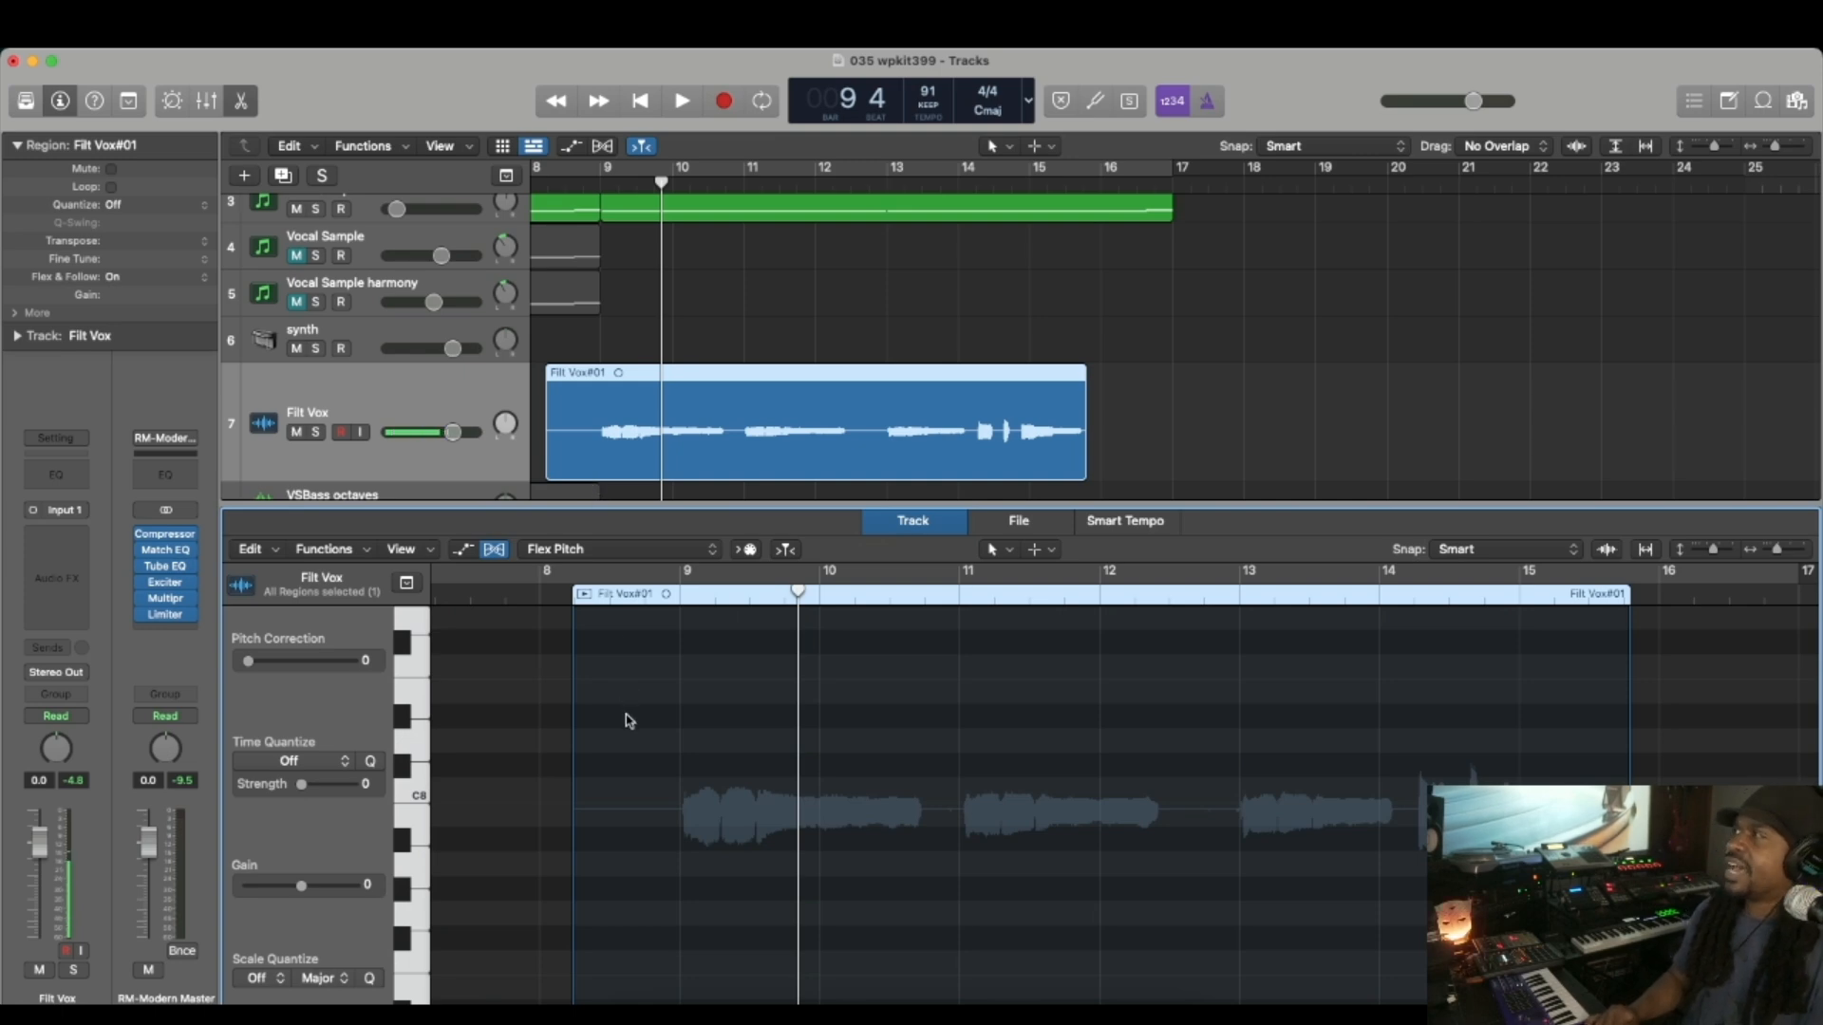
scroll(936, 640, "right", 3)
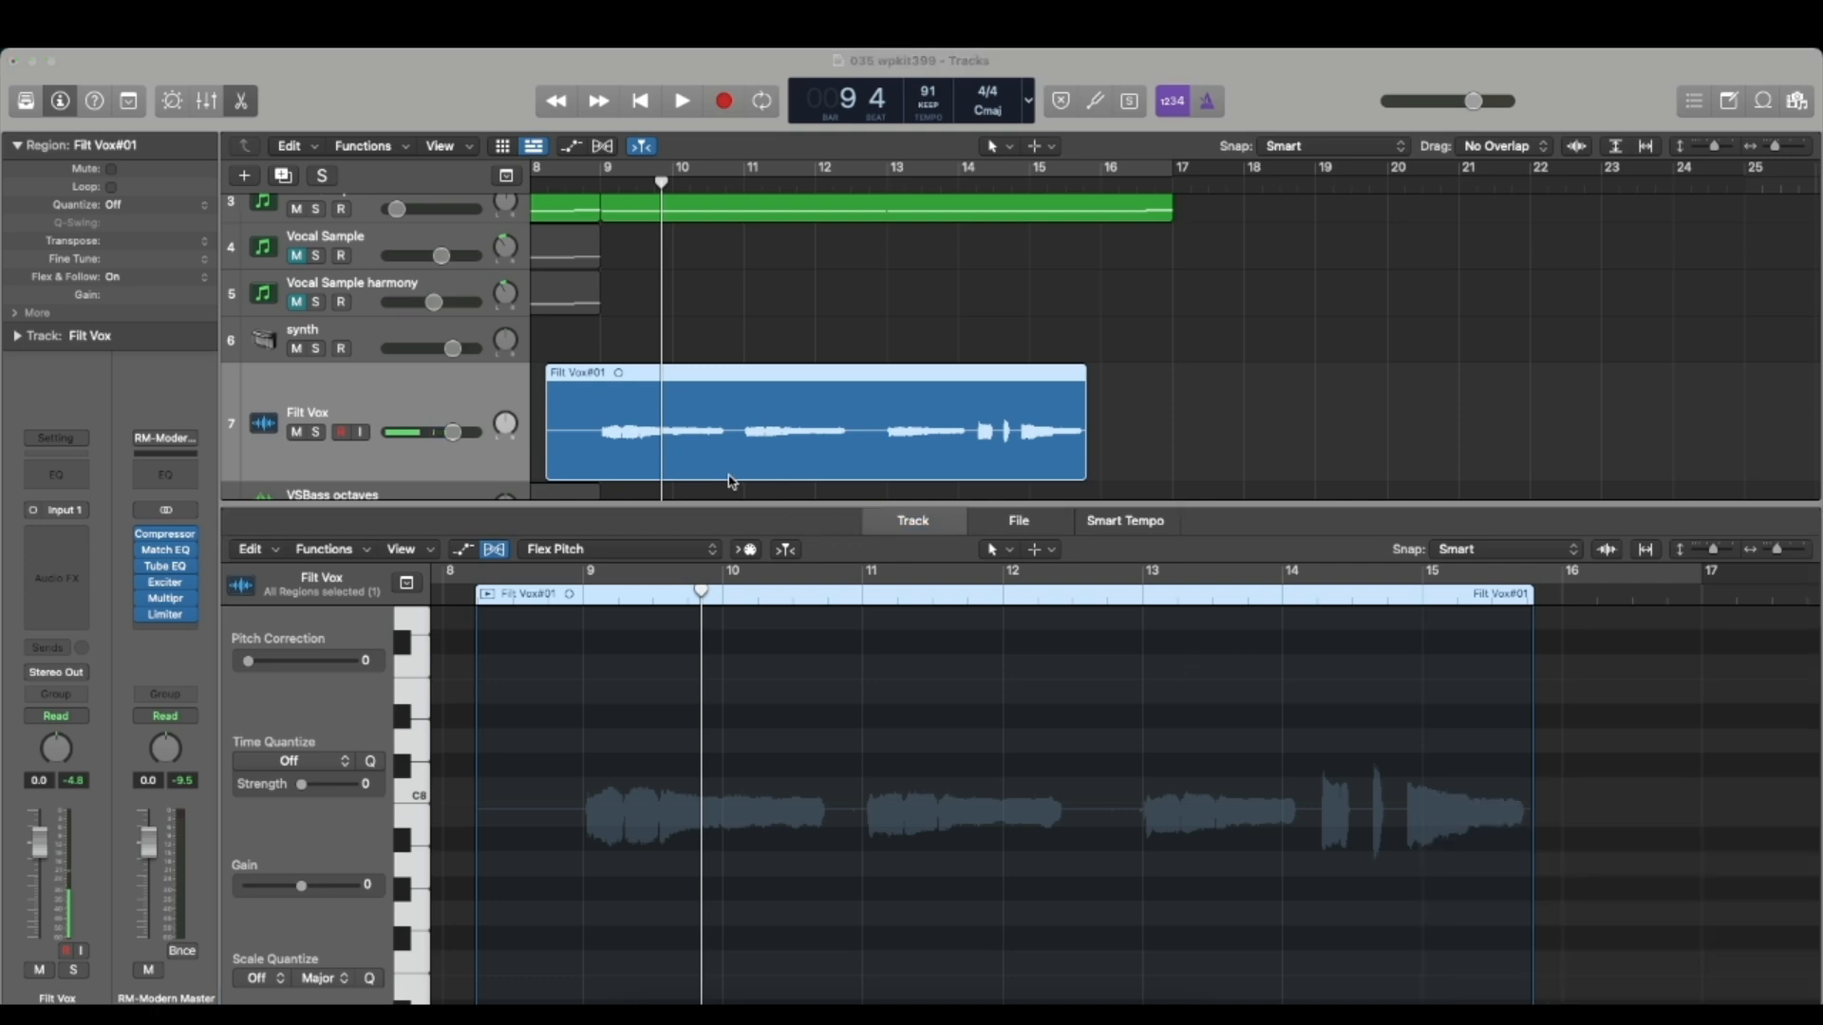
left_click(710, 559)
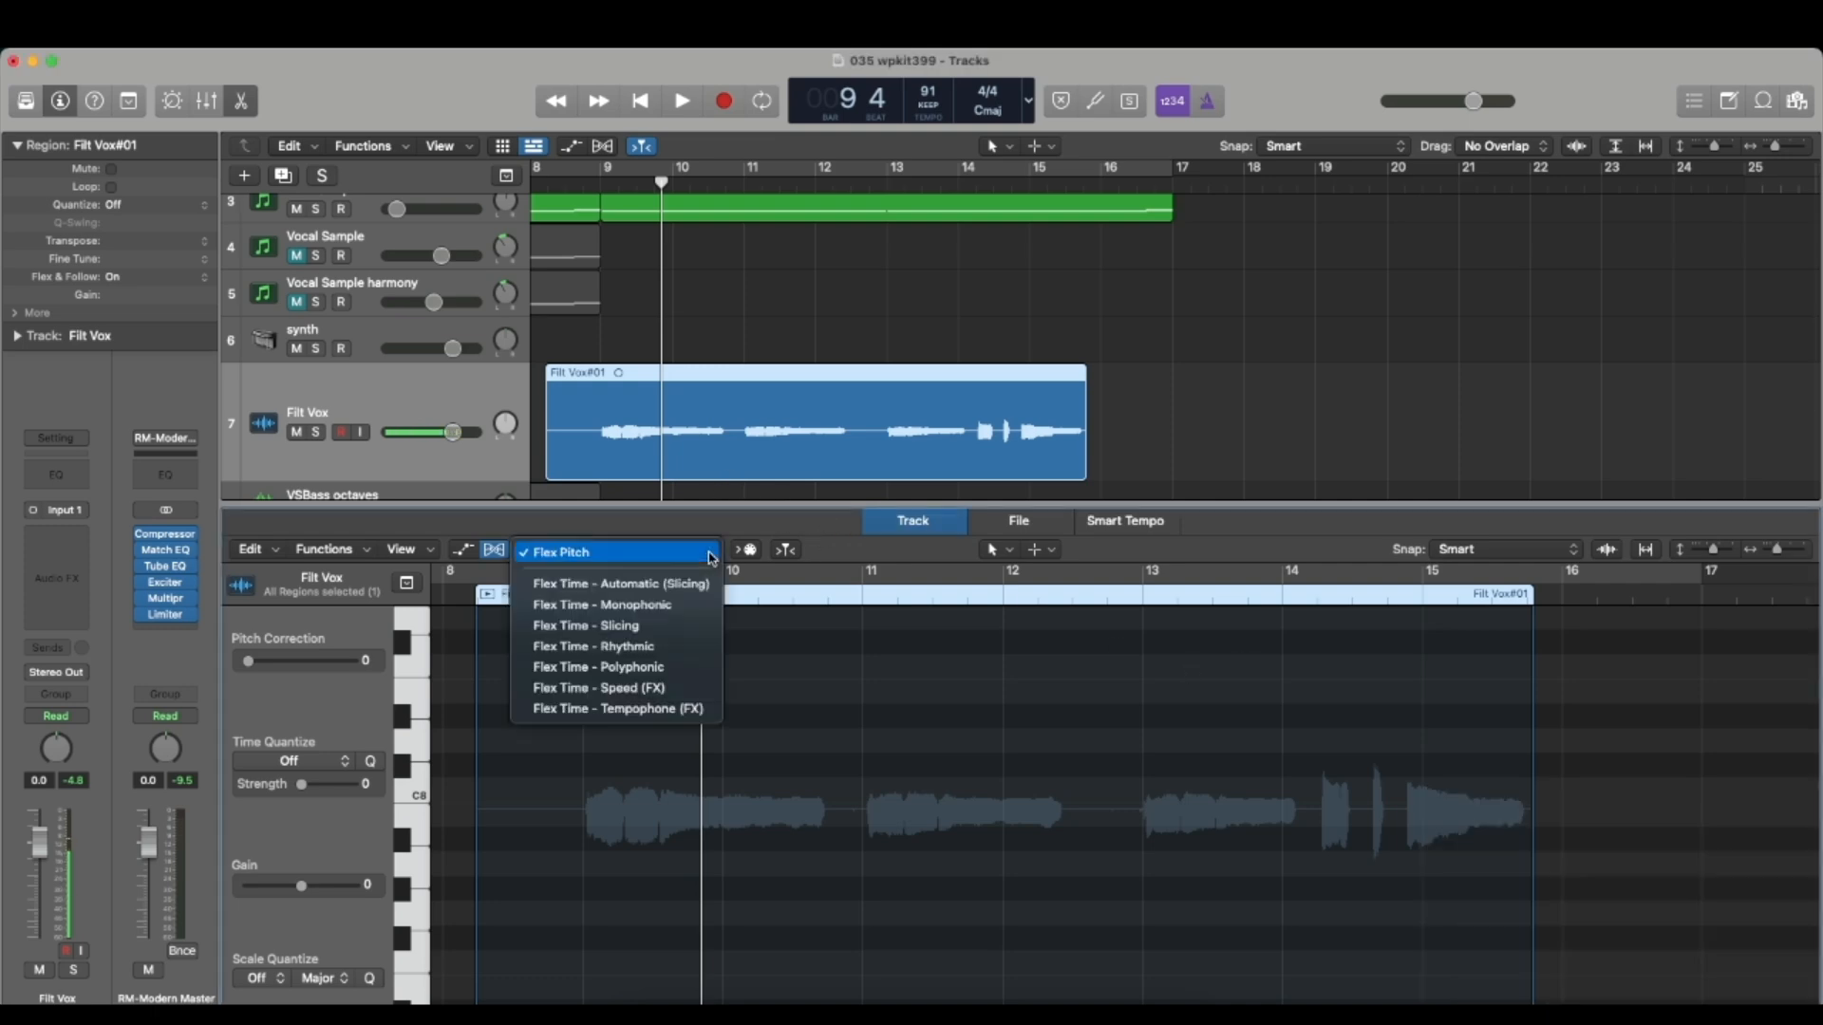
left_click(705, 554)
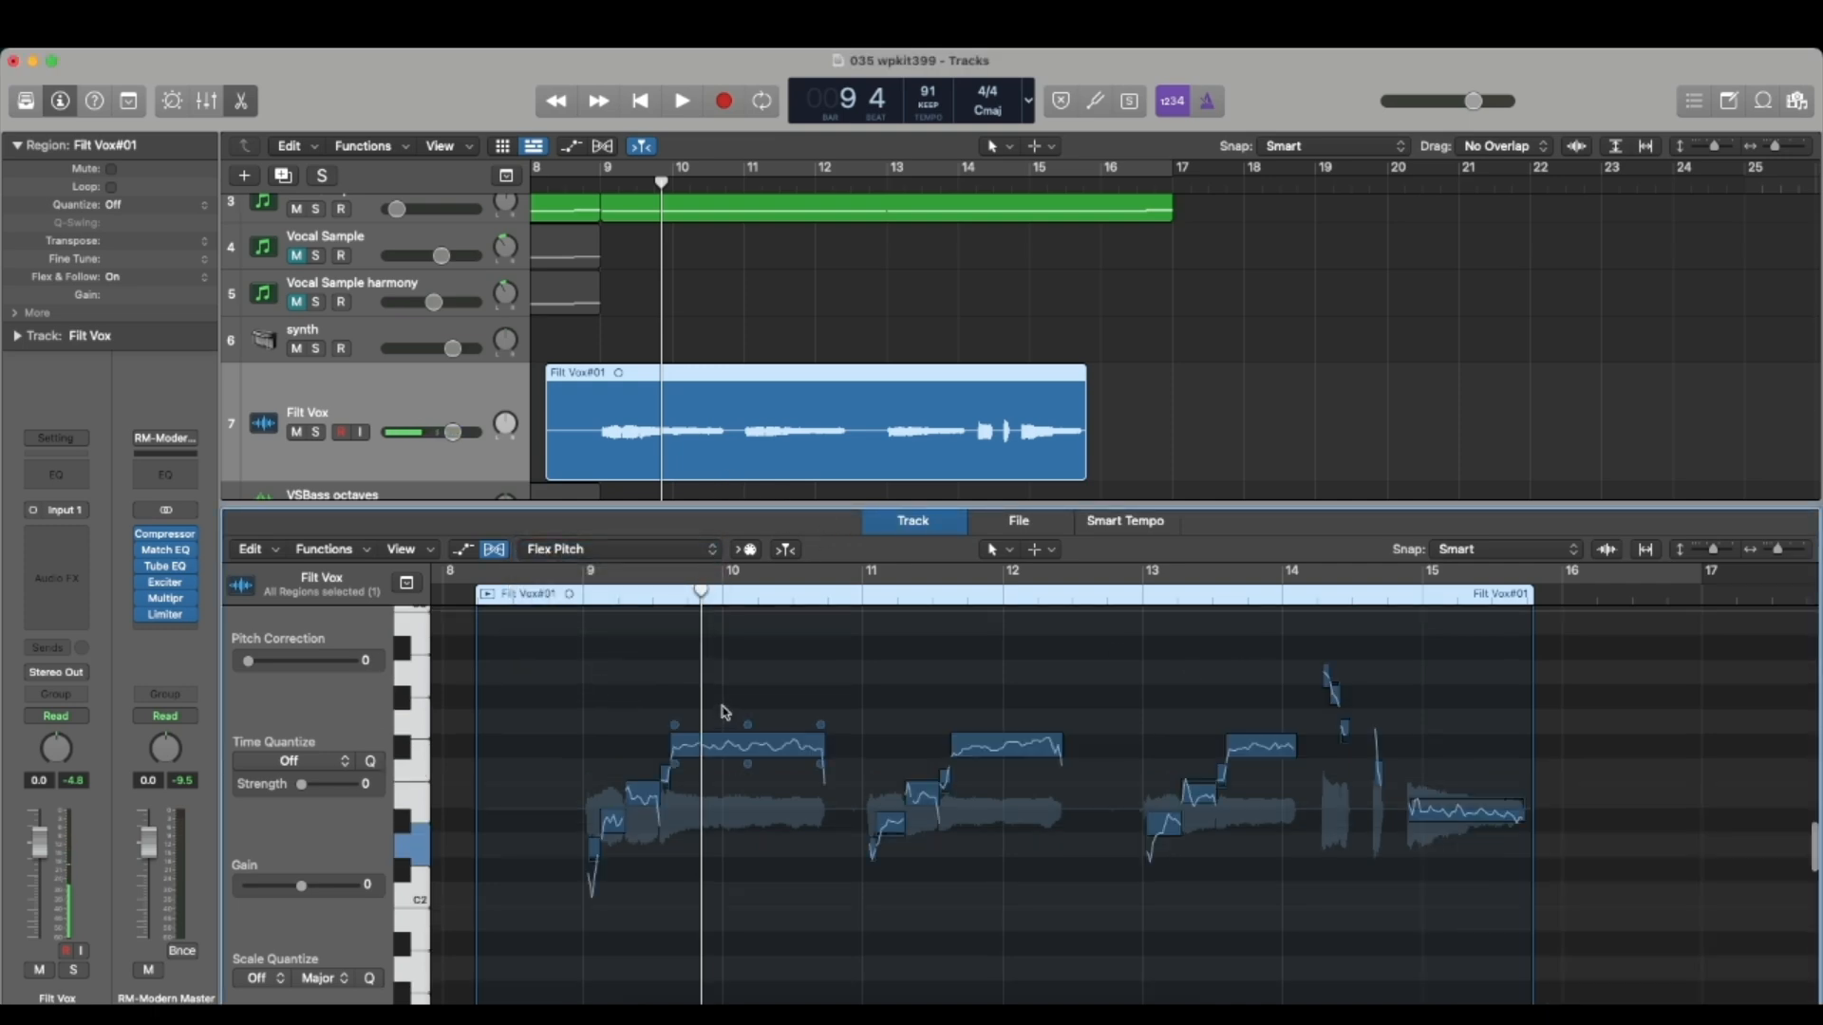
Step: Examine the Flex Pitch notes of the vocal's first phrase and the Vibrato and Fine Pitch handles on its long note
scroll(703, 673, "up", 4)
scroll(703, 673, "down", 4)
mouse_move(748, 760)
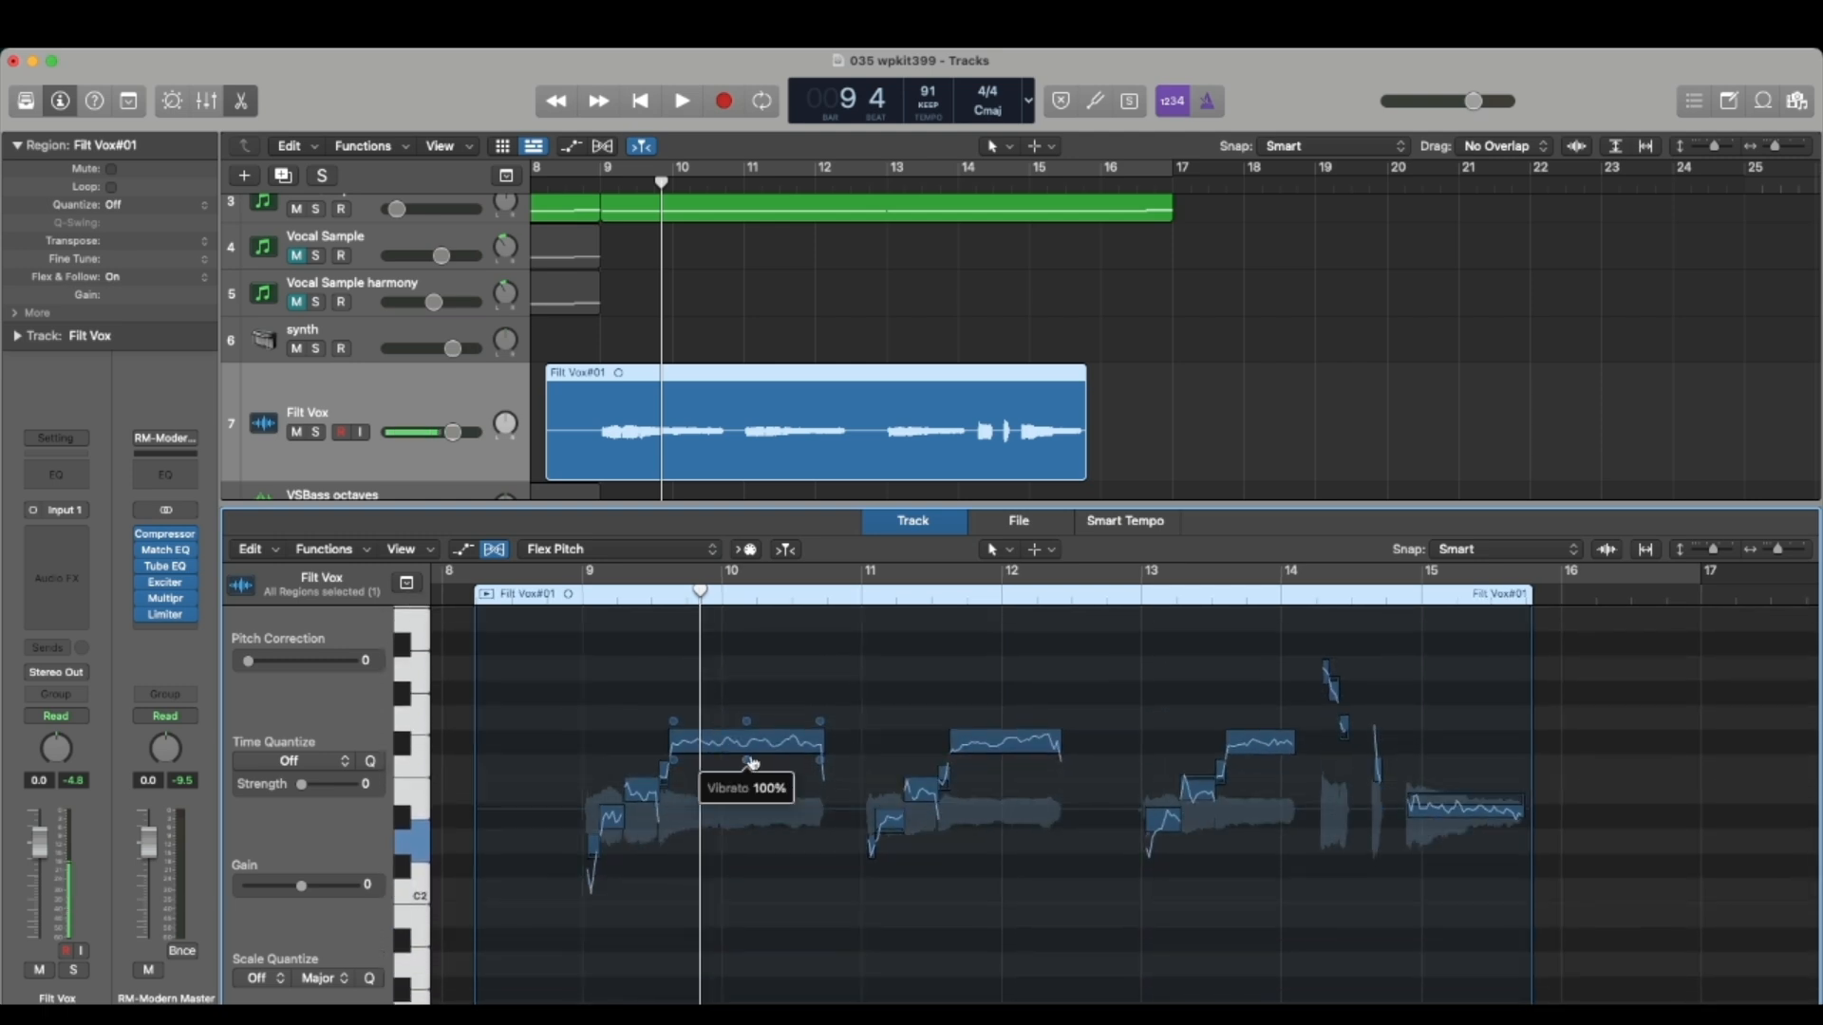
scroll(745, 736, "up", 4)
scroll(745, 736, "down", 5)
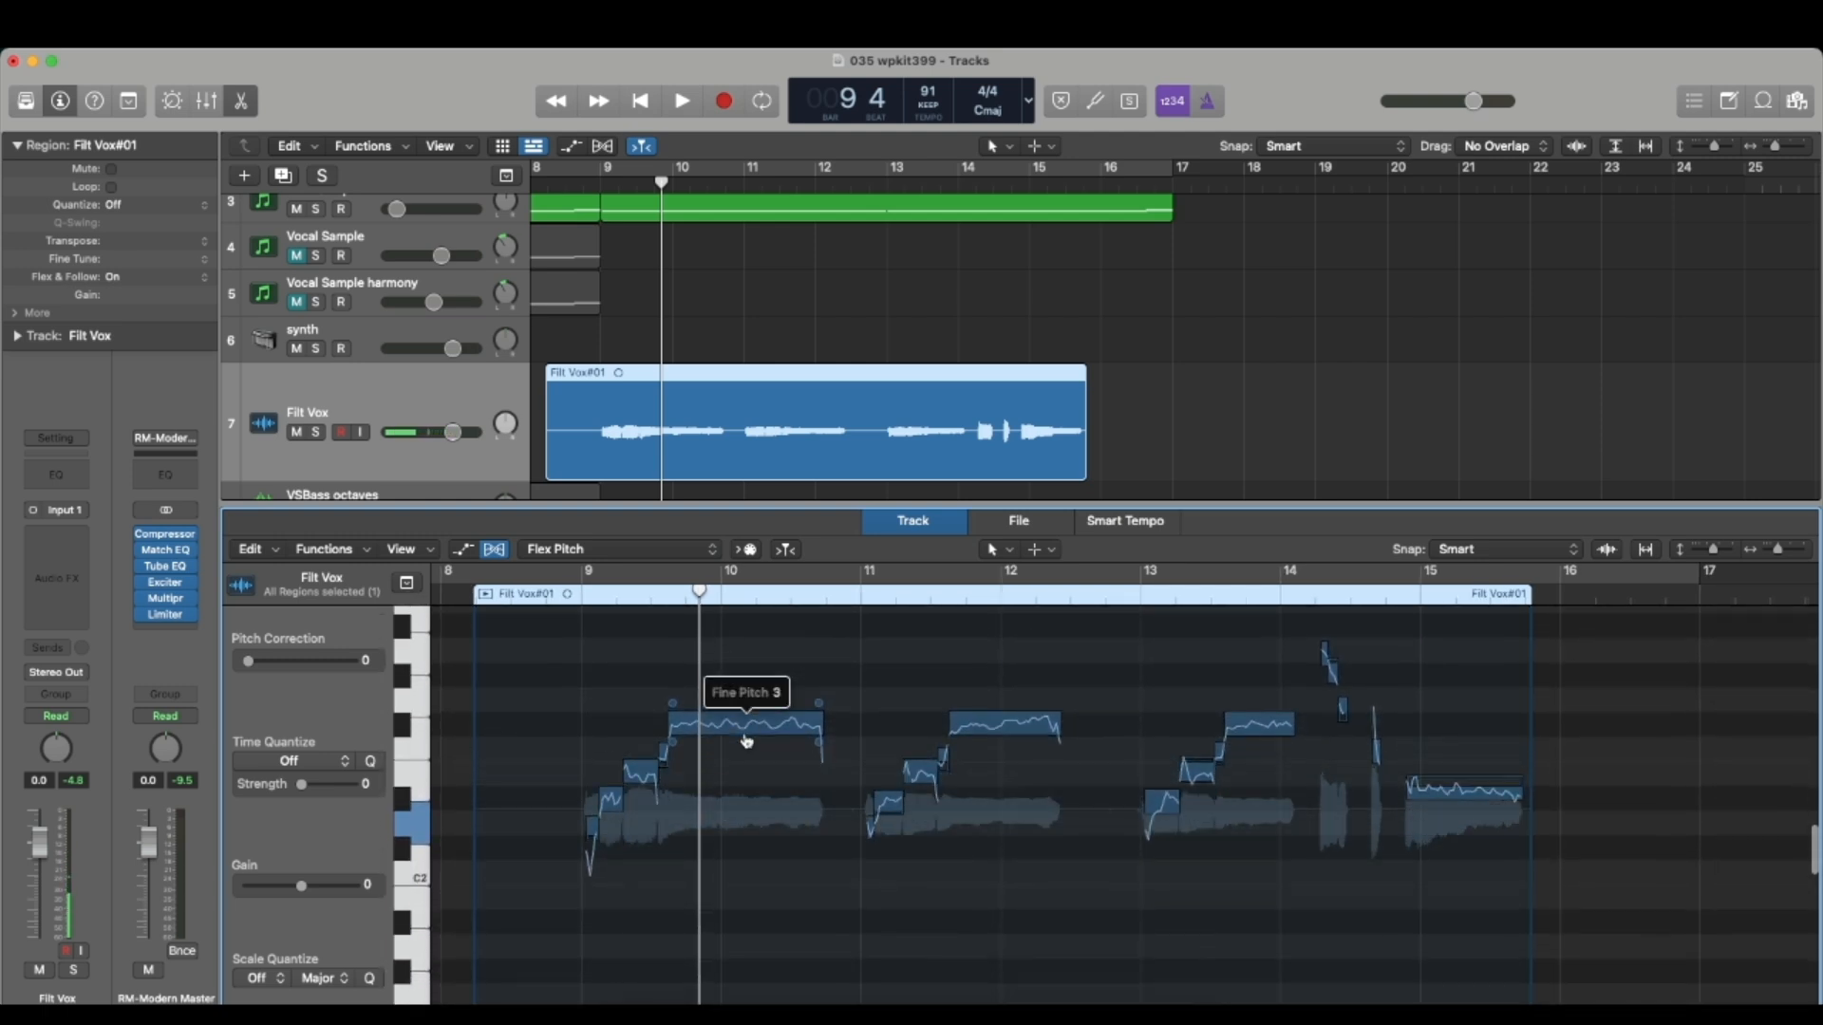
scroll(733, 755, "up", 3)
scroll(733, 758, "down", 5)
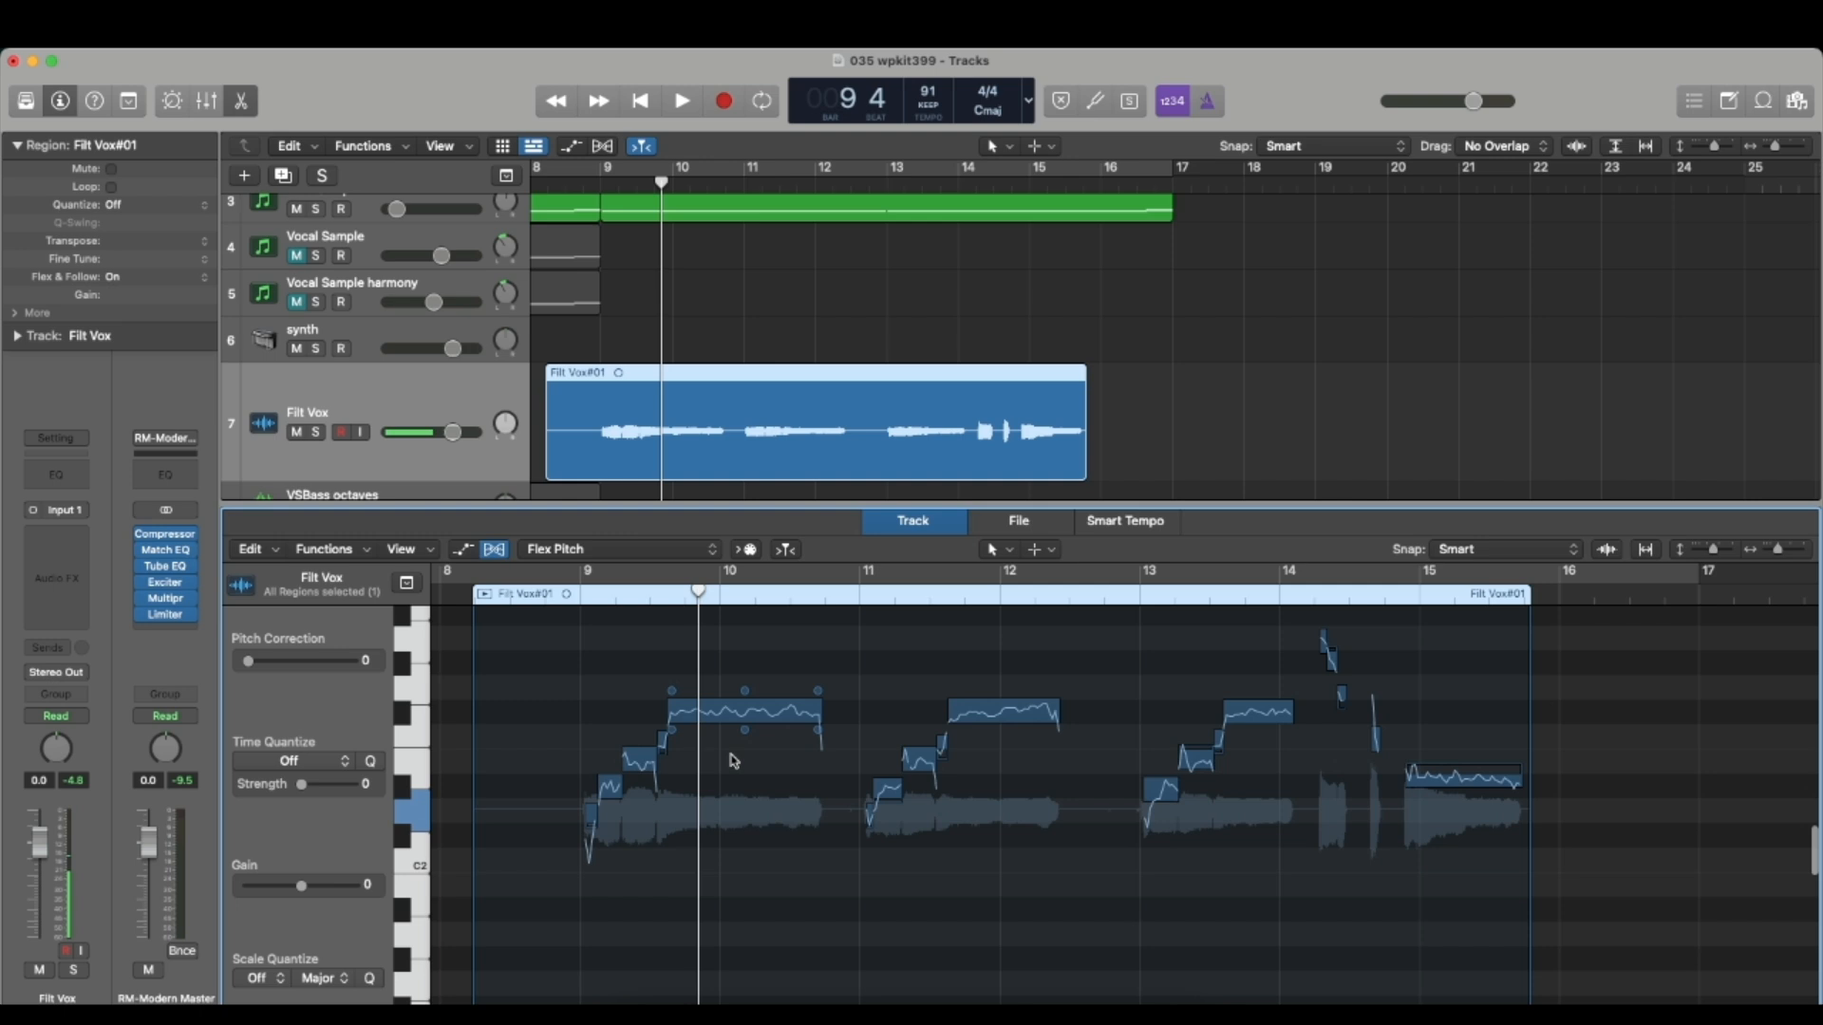
scroll(733, 761, "up", 3)
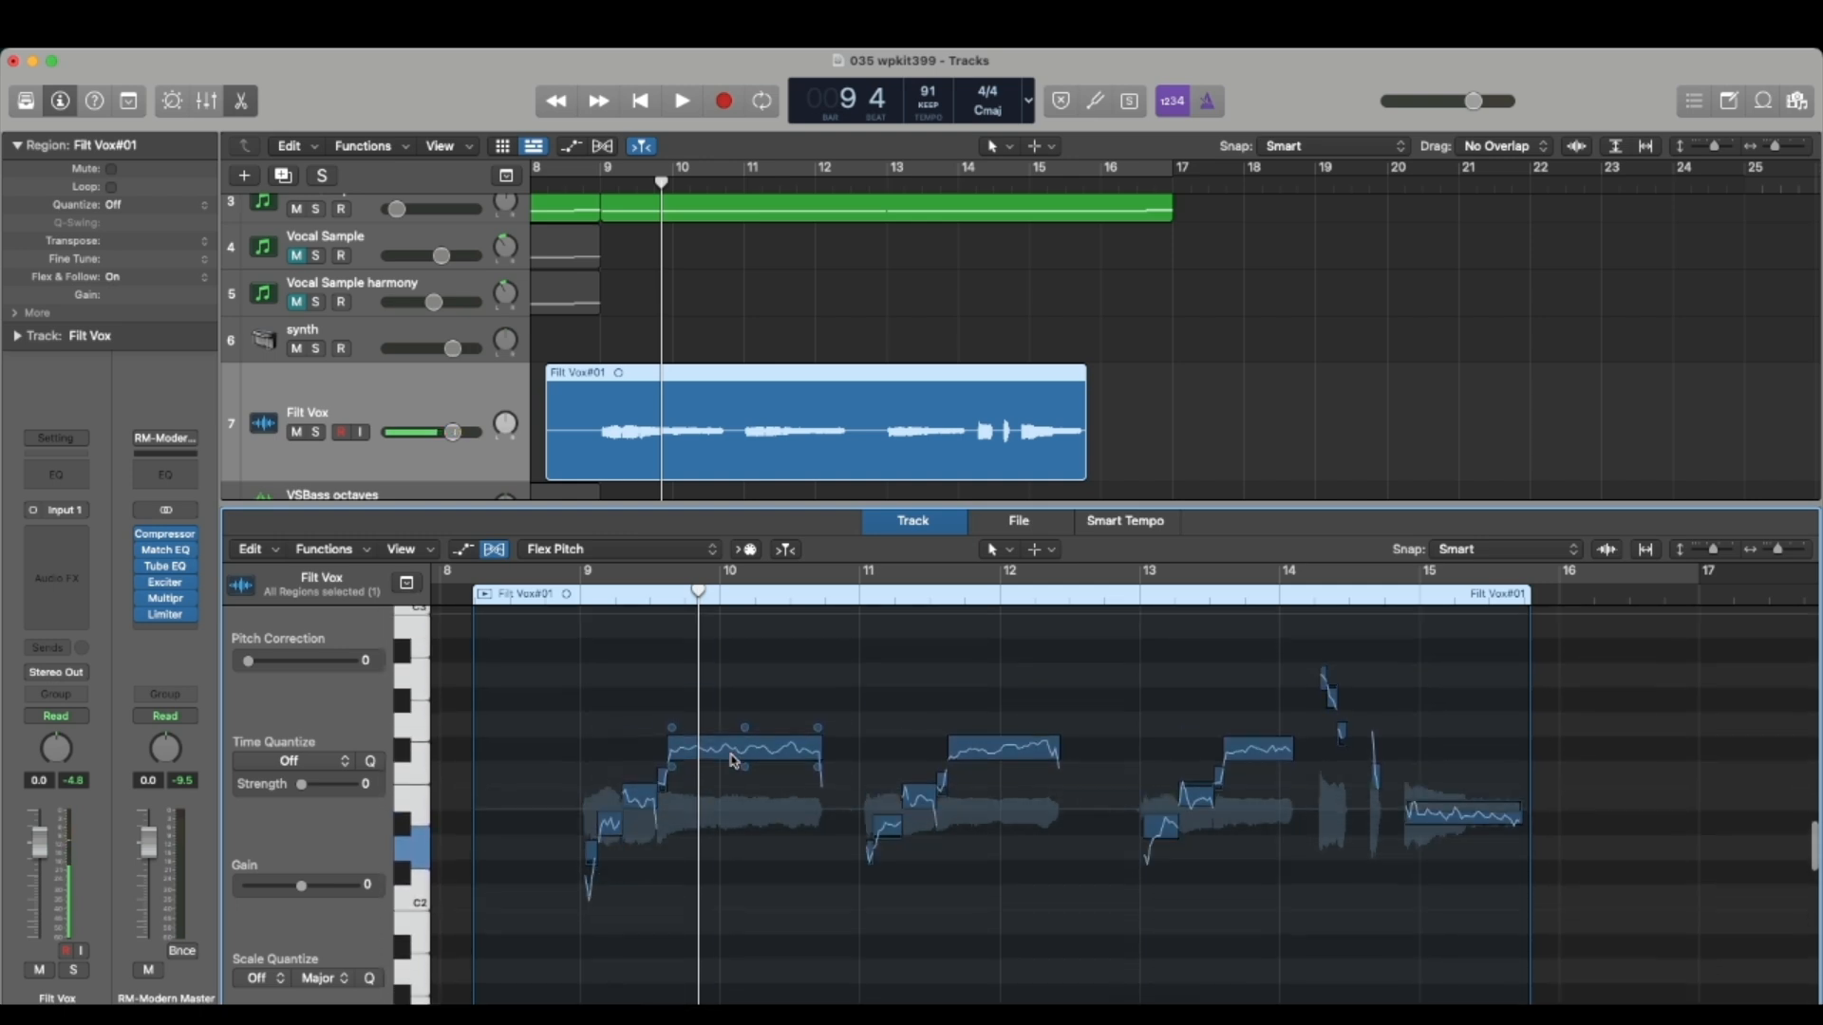
scroll(733, 760, "down", 2)
scroll(733, 760, "up", 2)
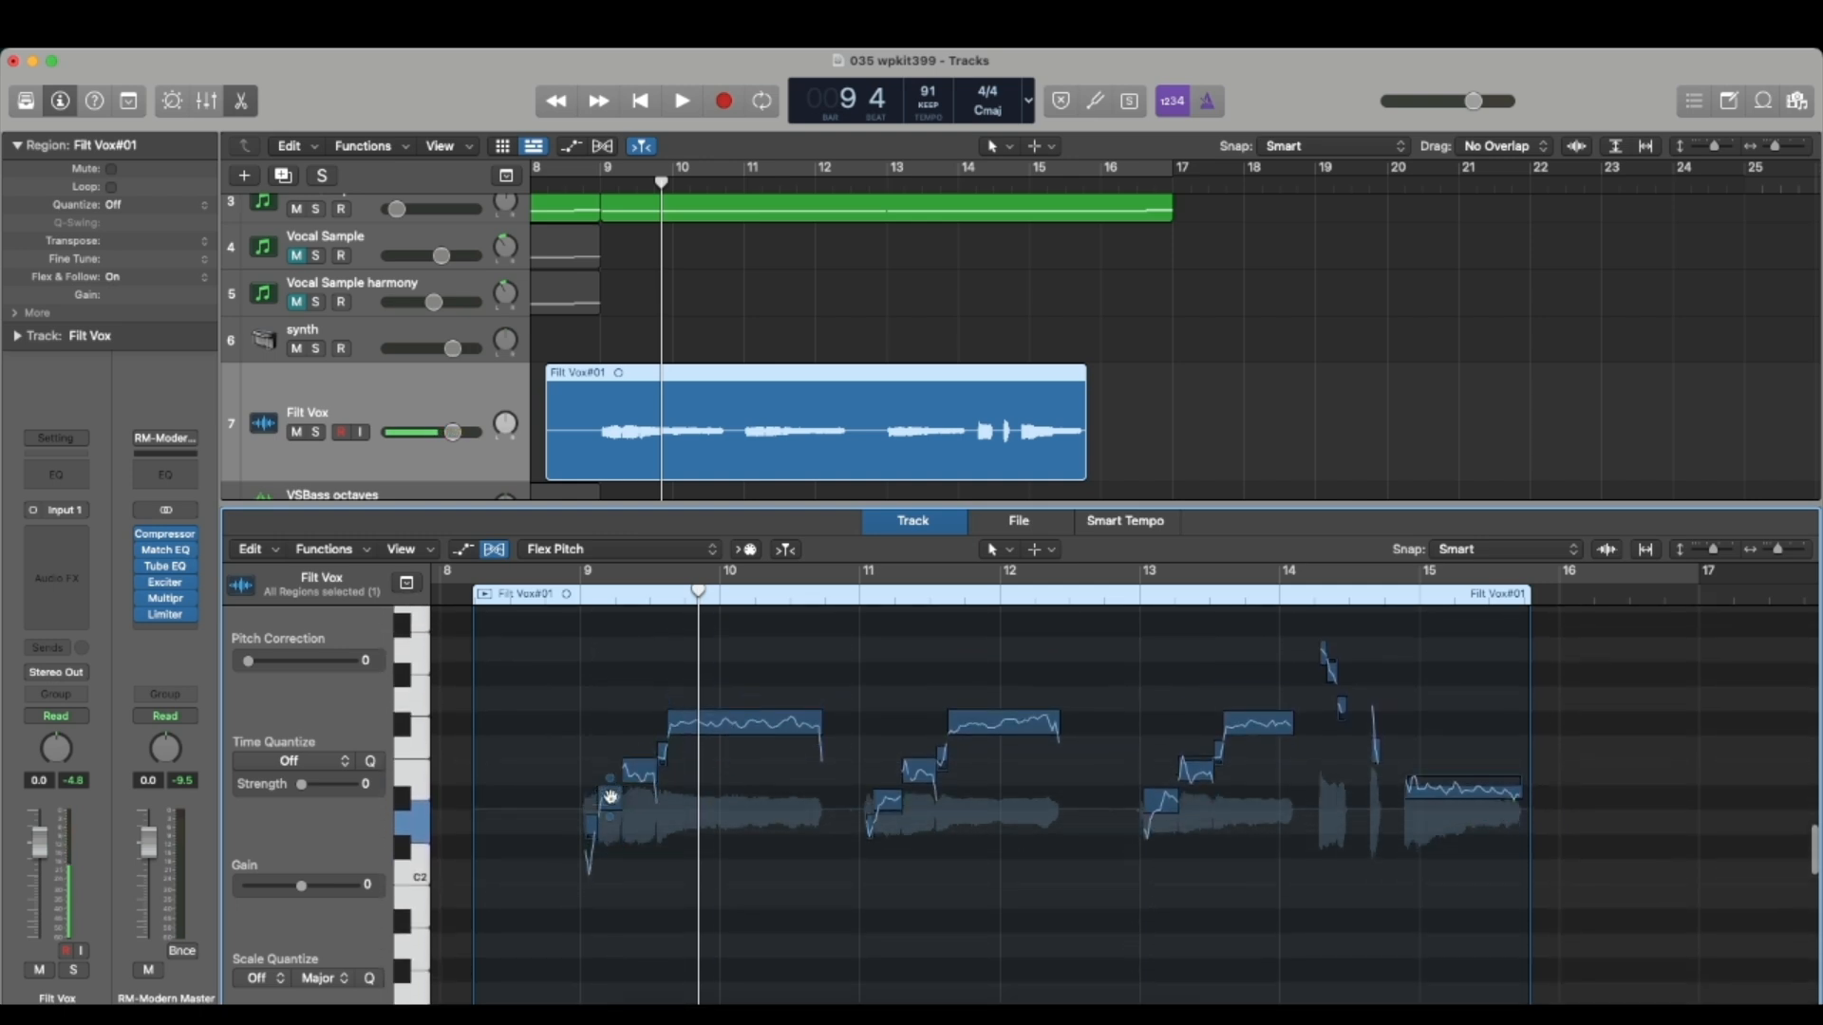
Step: Audition the long note of the first vocal phrase and look over the Flex Pitch notes of the other phrases
left_click(642, 775)
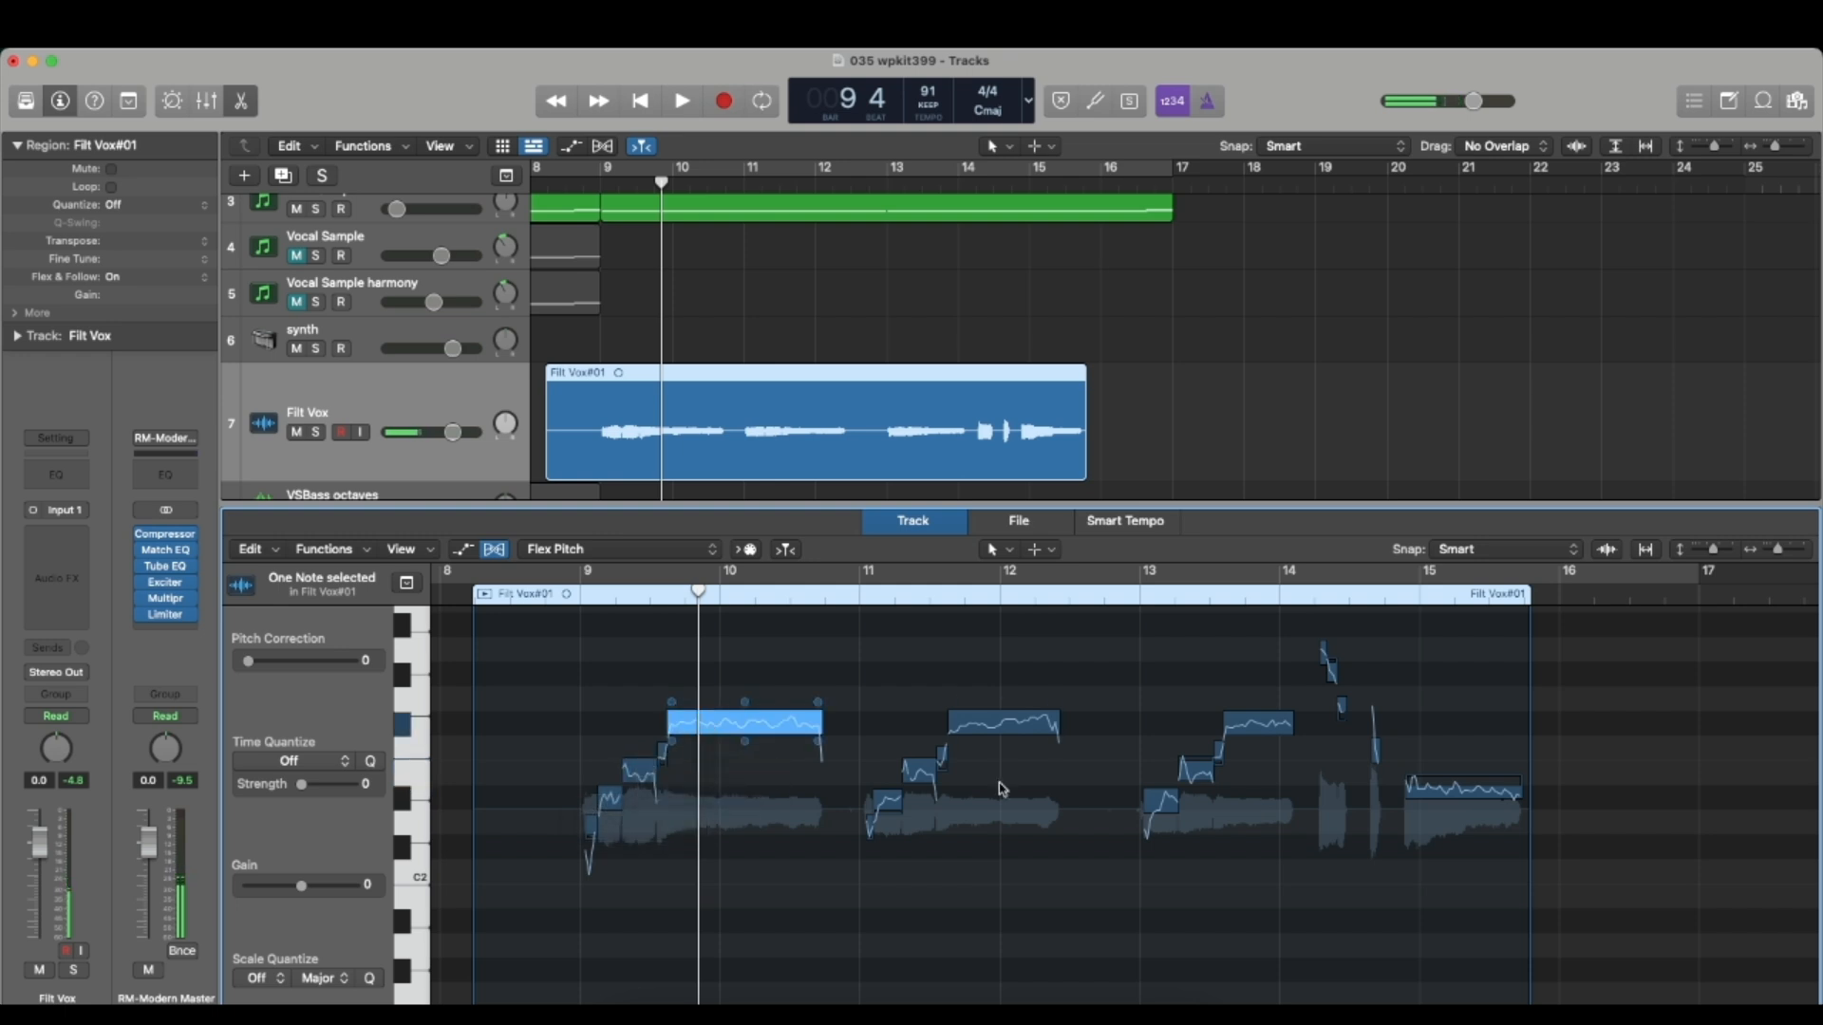
scroll(1150, 805, "right", 3)
scroll(1152, 805, "left", 4)
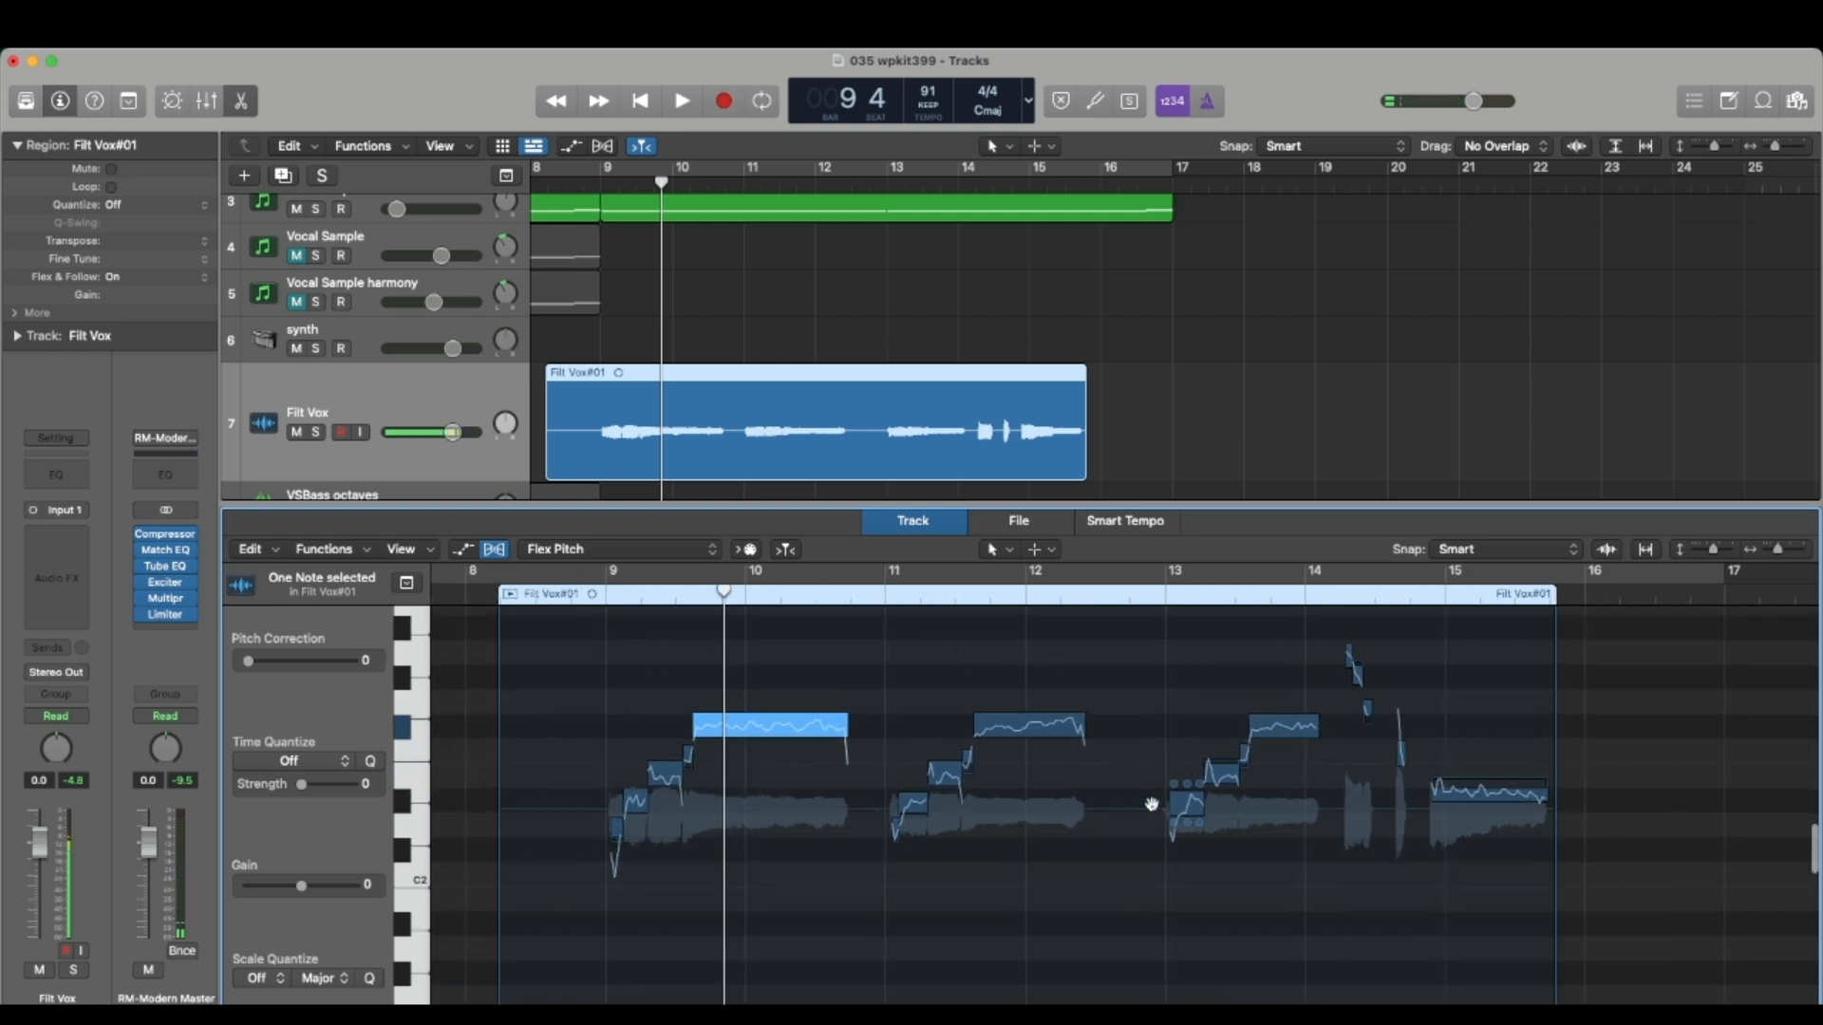
scroll(864, 773, "up", 3)
scroll(864, 773, "down", 4)
scroll(864, 773, "up", 2)
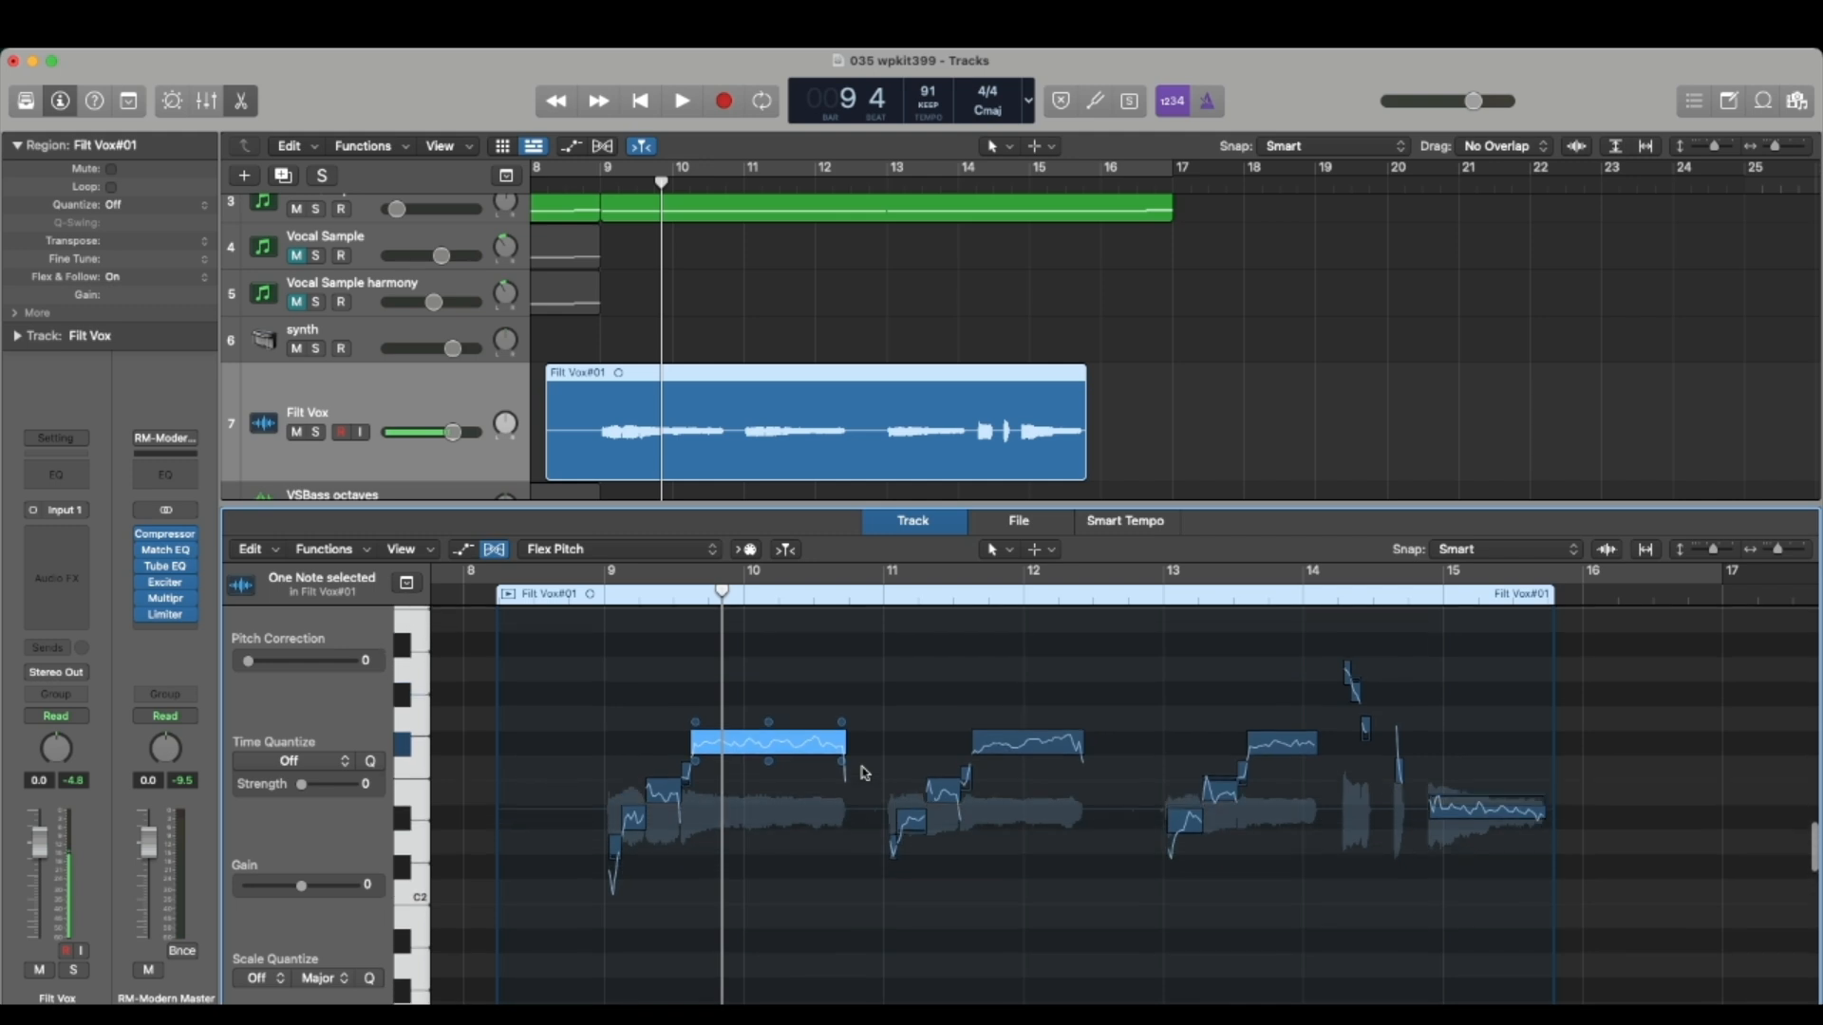
scroll(864, 773, "down", 1)
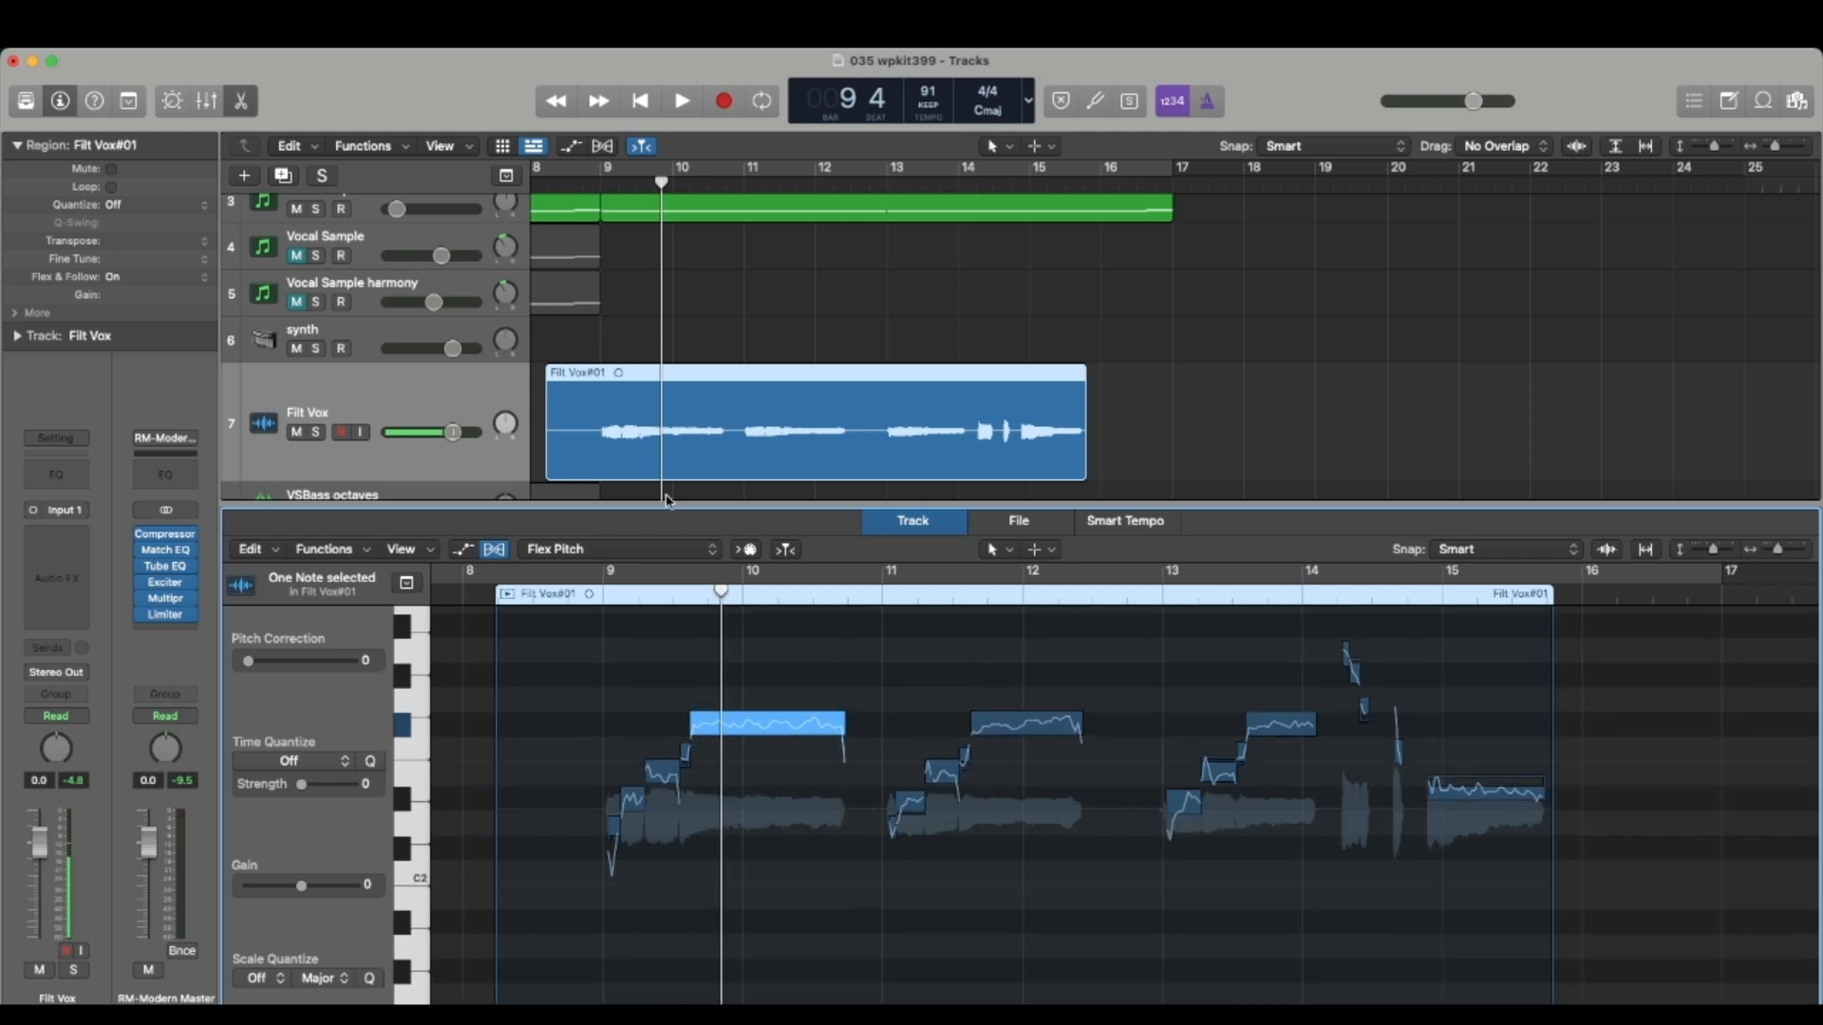
Step: Create a MIDI track from the Filt Vox#01 region's Flex Pitch data and close the editor below the tracks
left_click(274, 550)
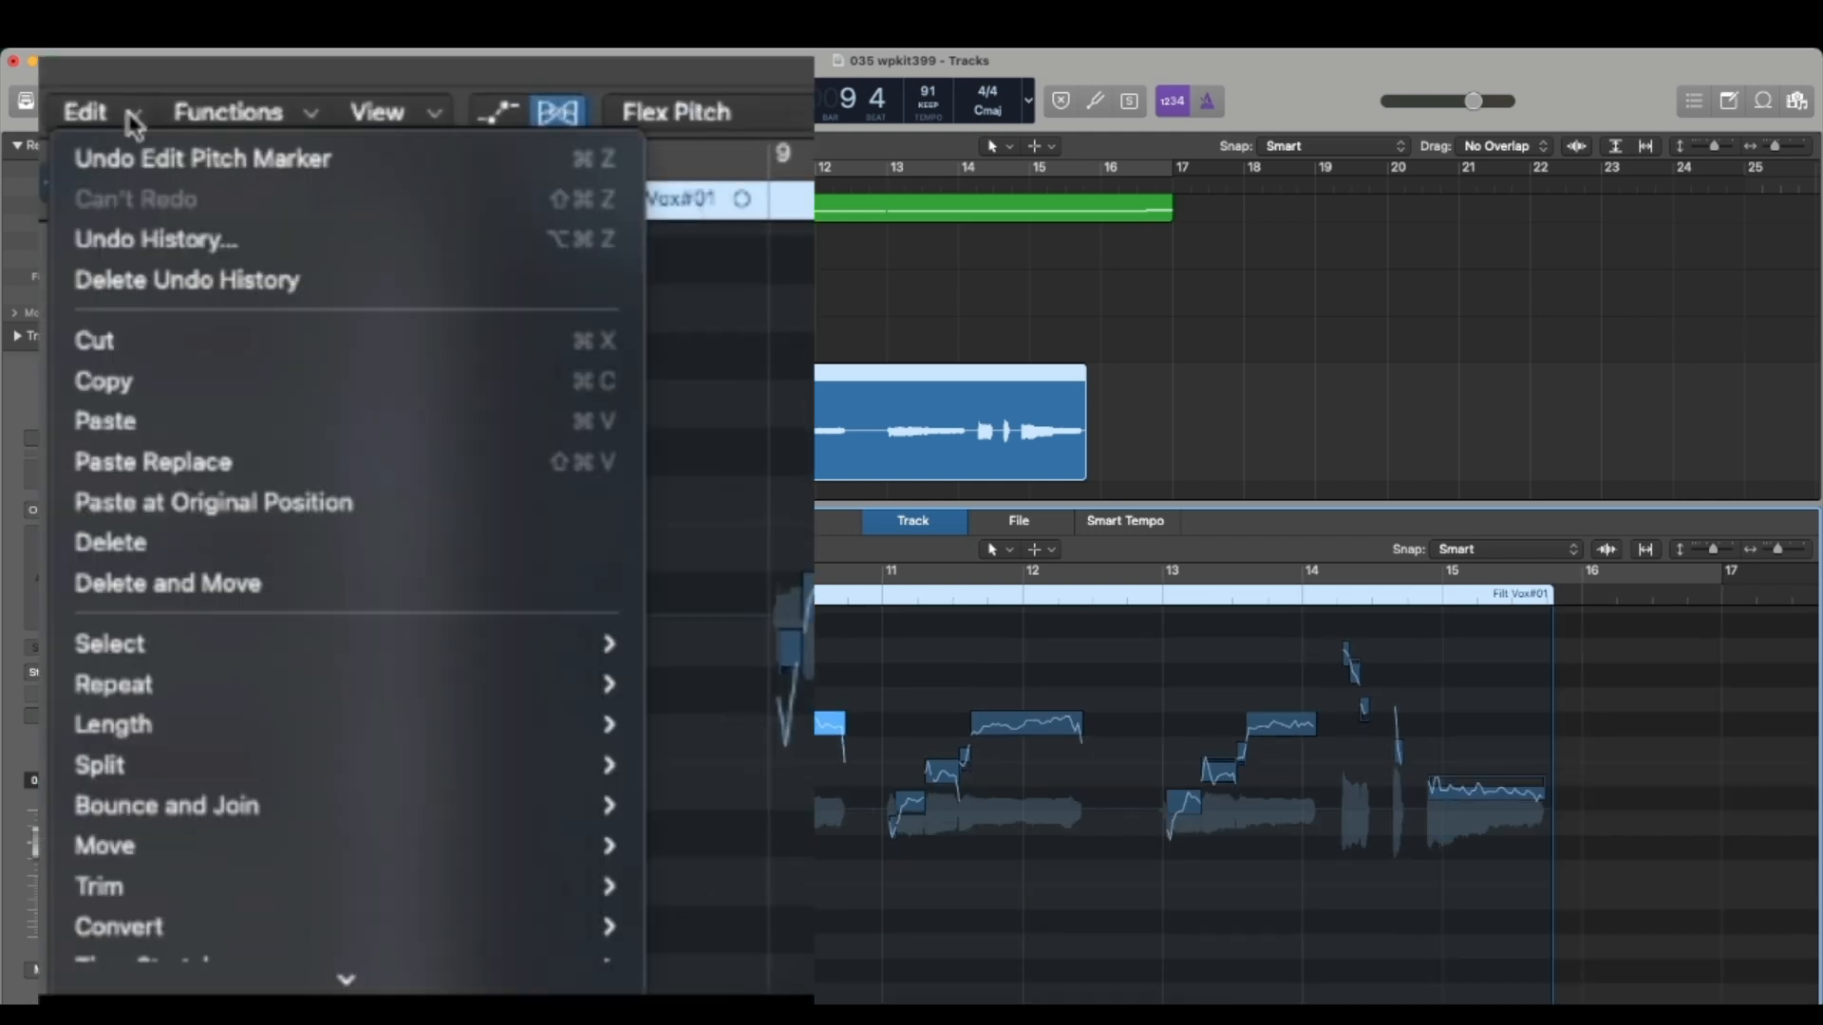
mouse_move(275, 980)
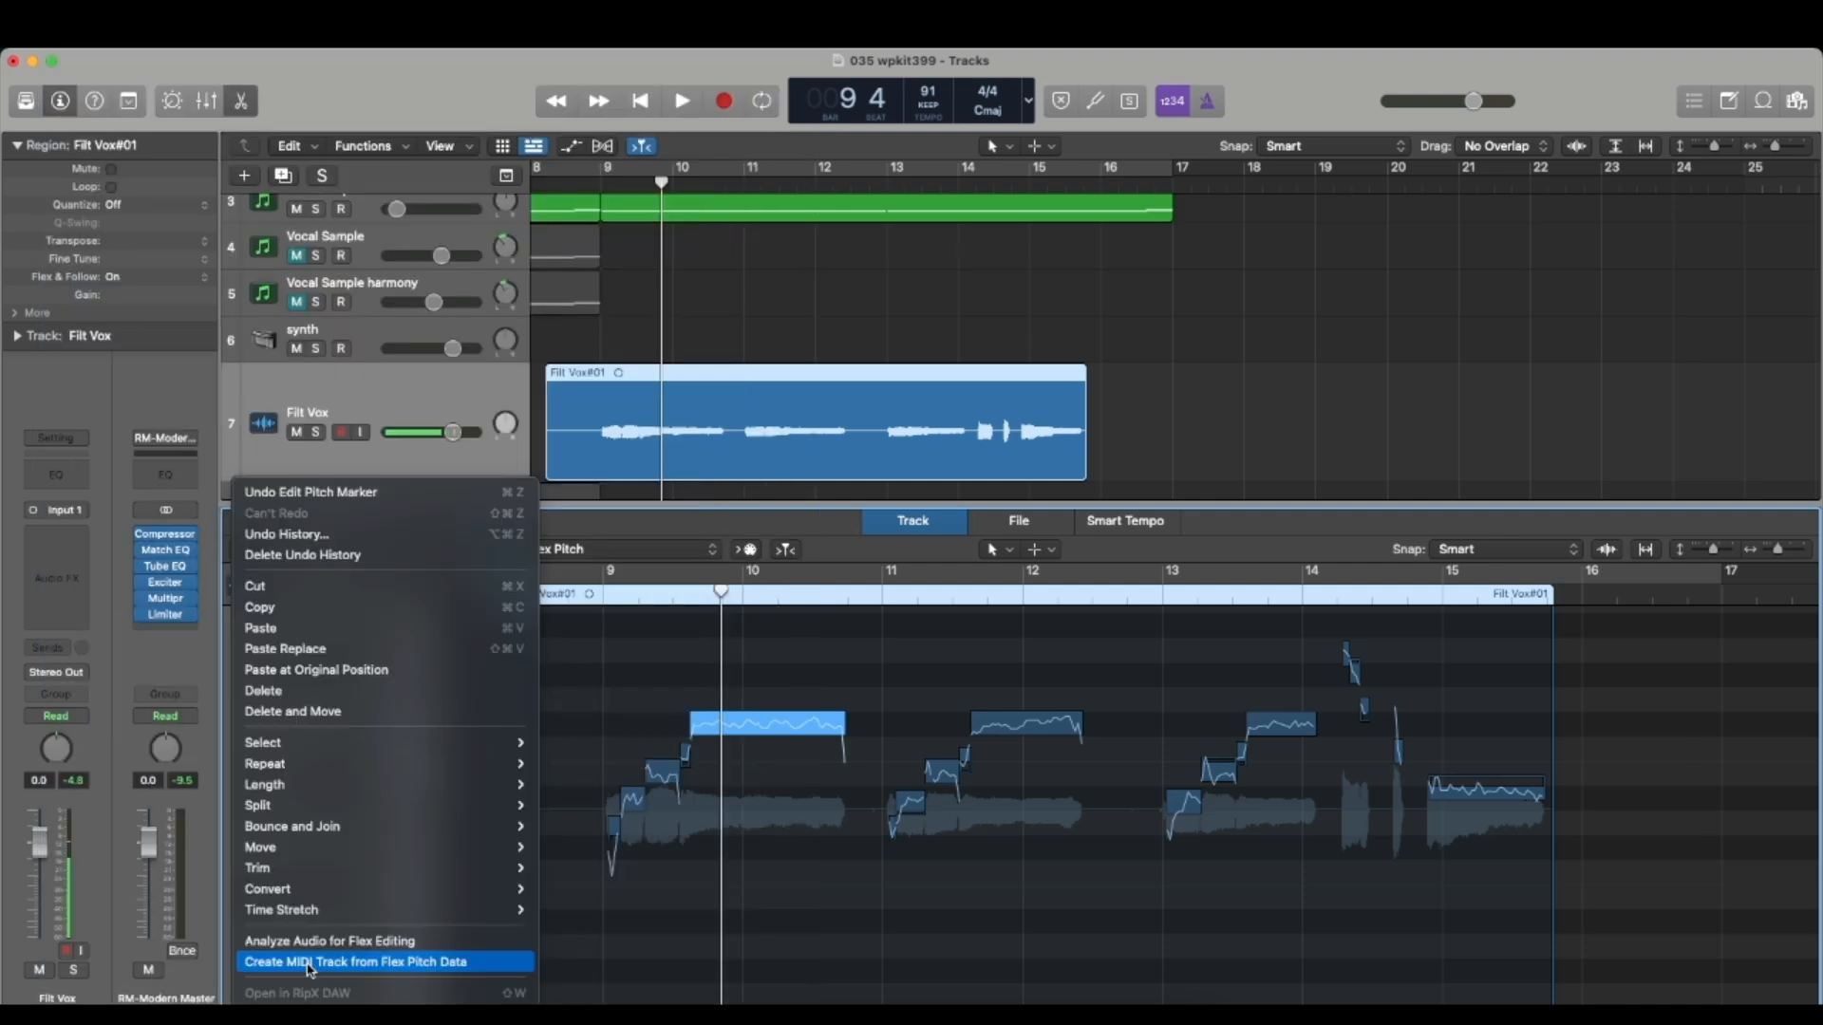
left_click(311, 962)
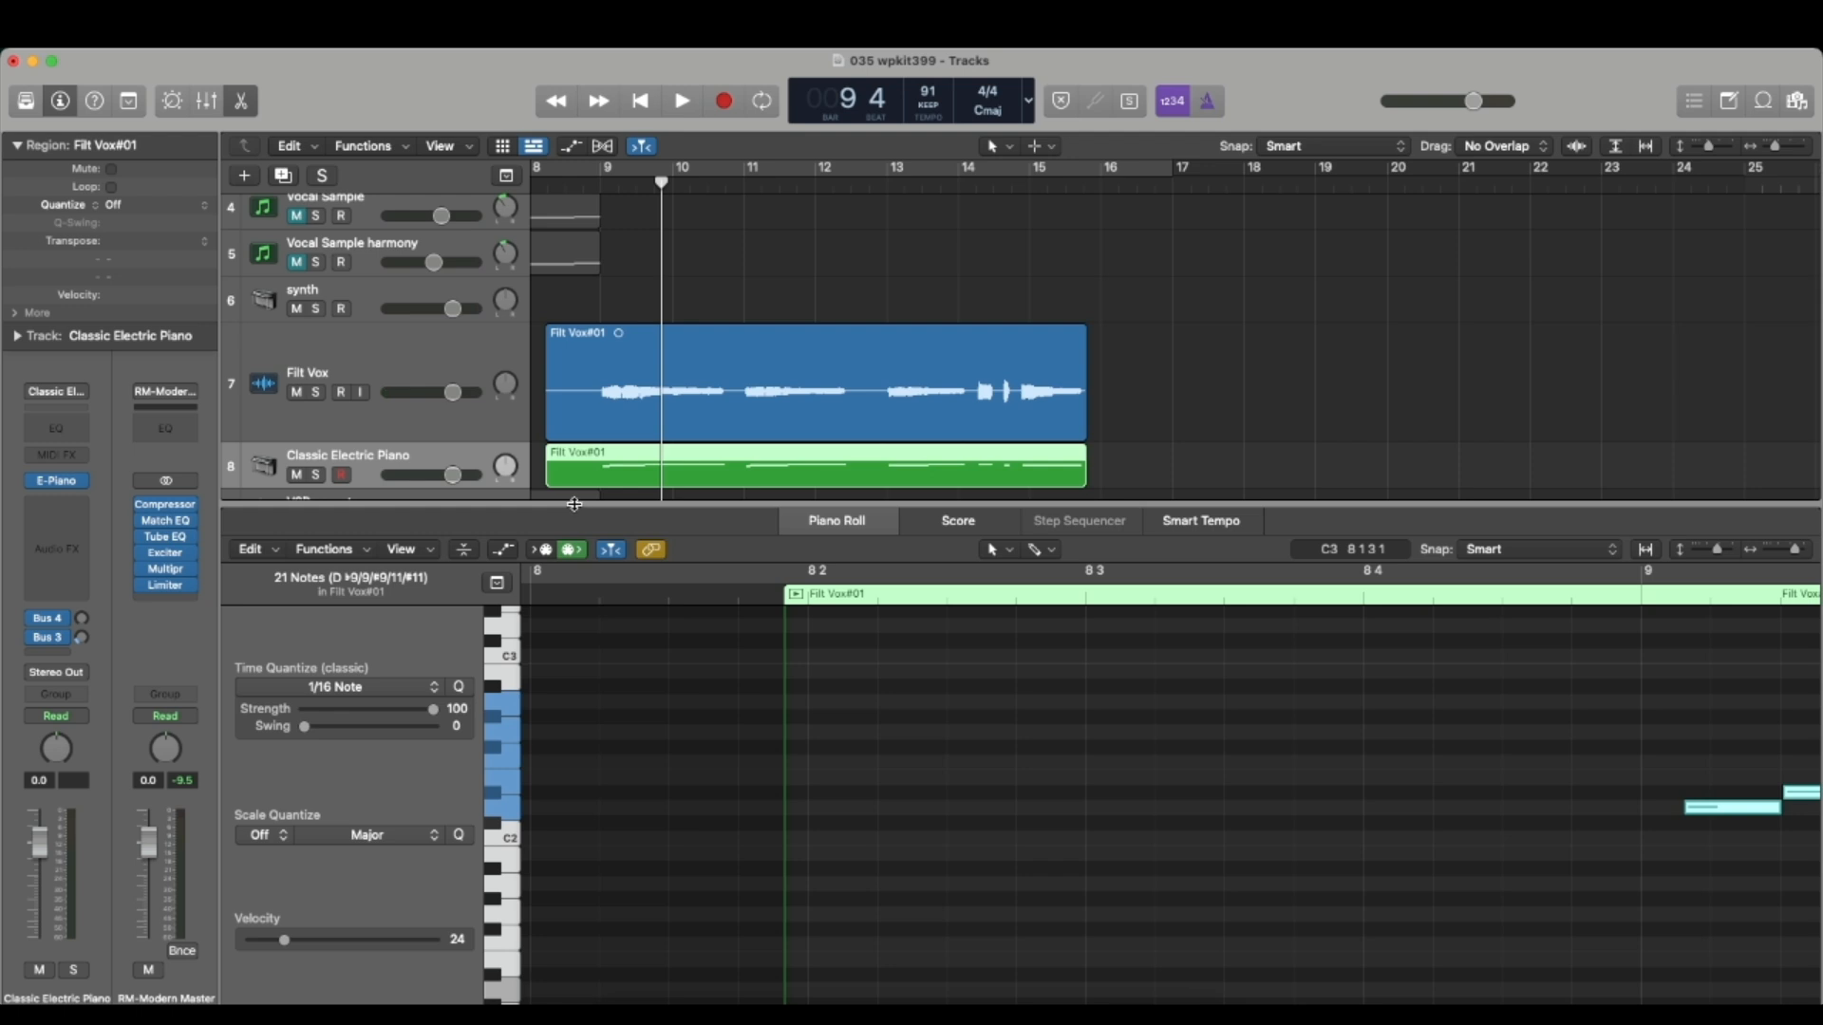
left_click_drag(574, 503, 575, 1005)
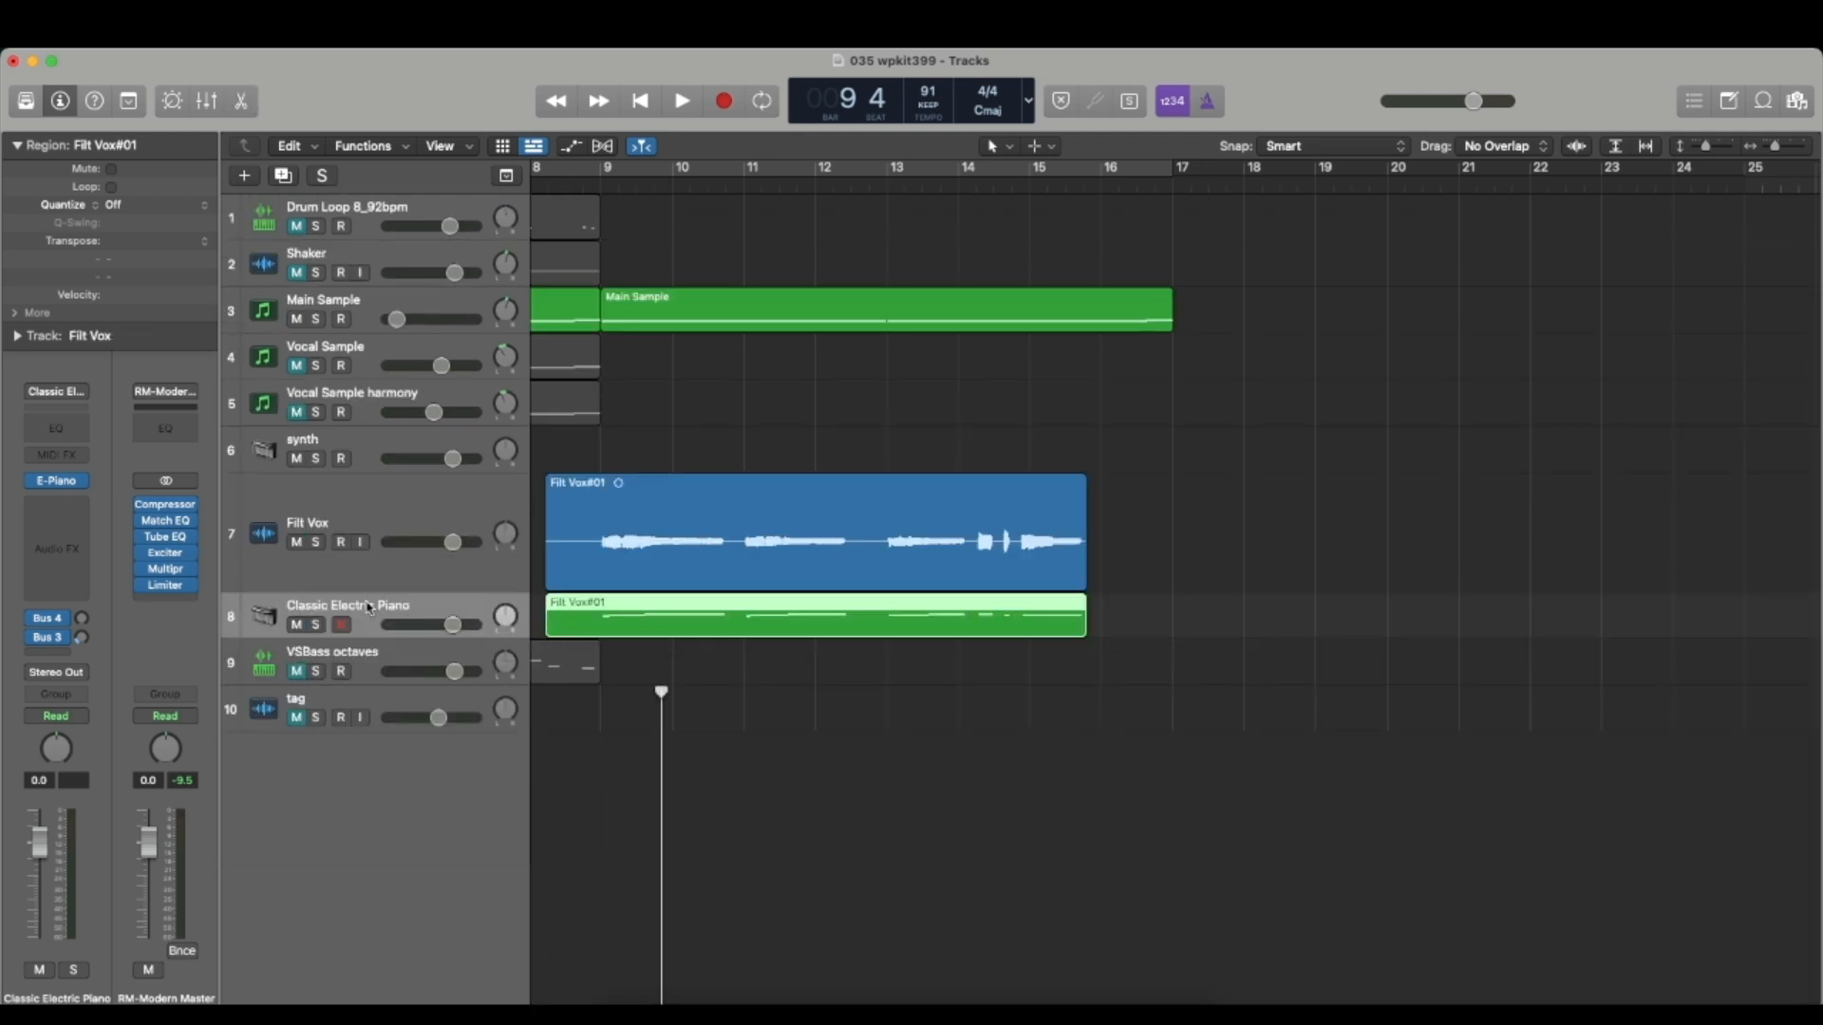
Step: Mute the Filt Vox track and load the Orchestral Studio Strings patch on the new MIDI track
left_click(297, 542)
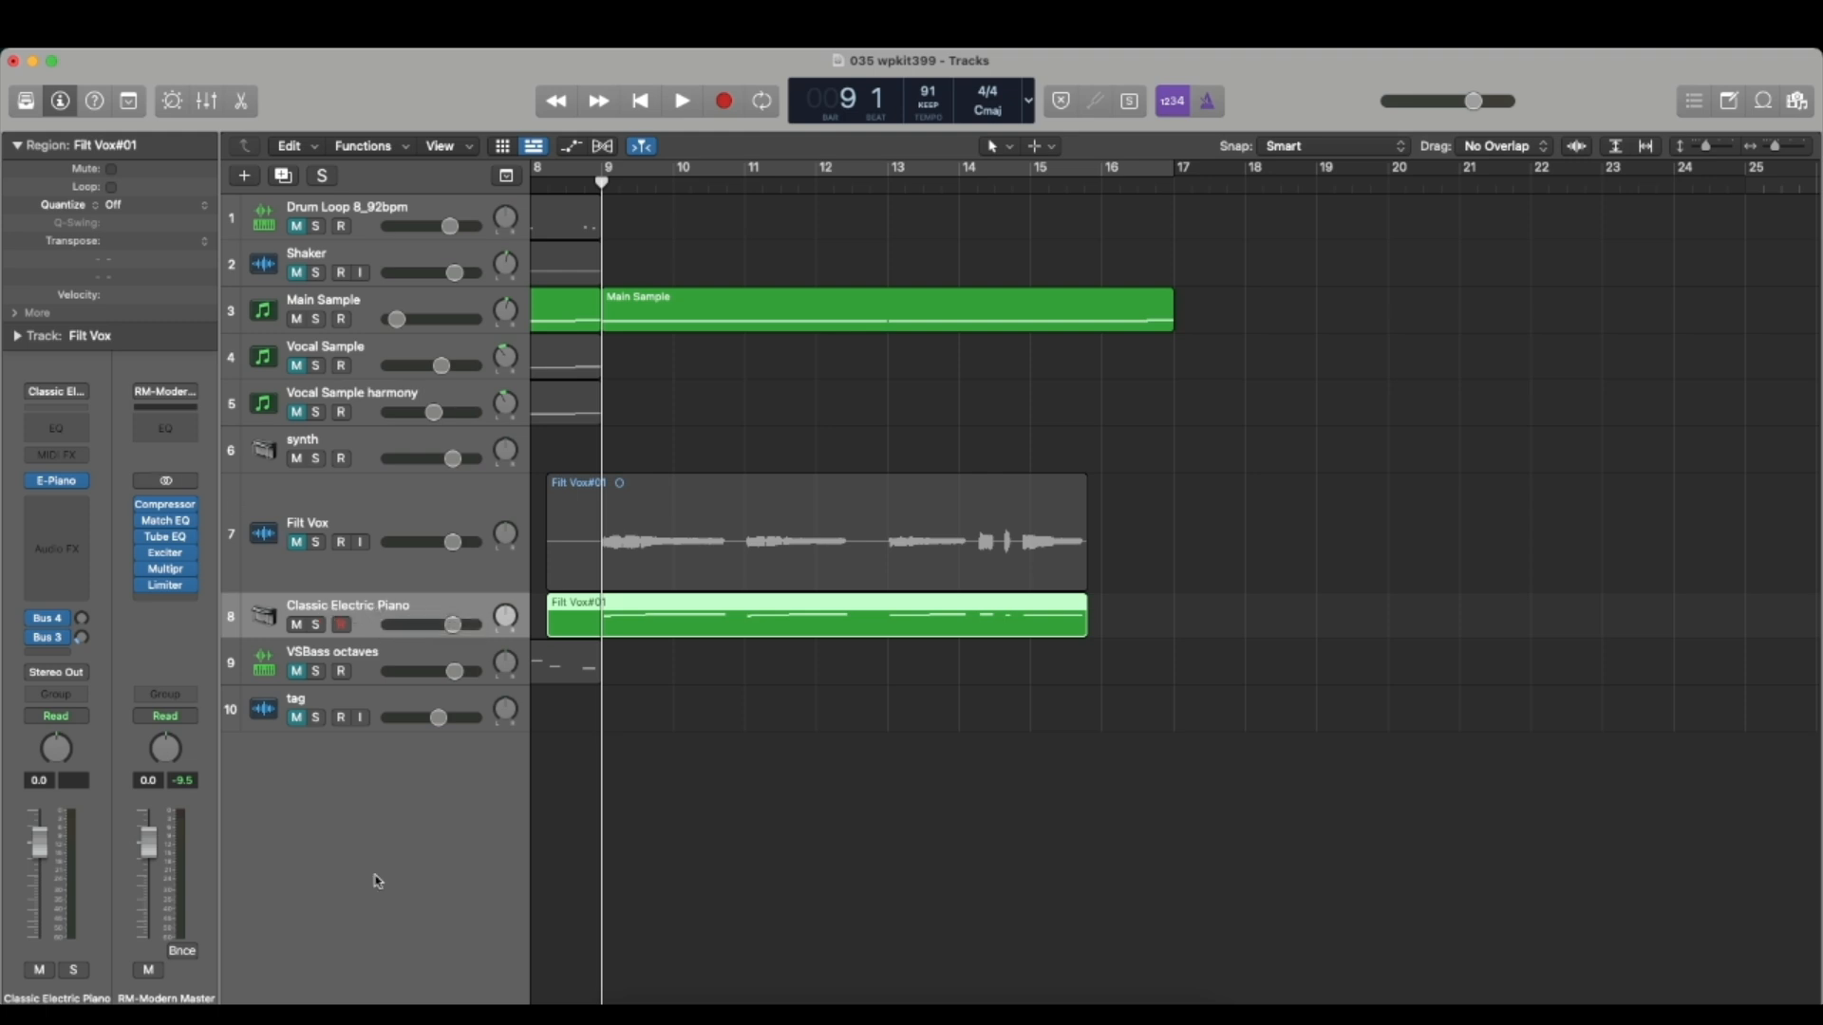
key("y")
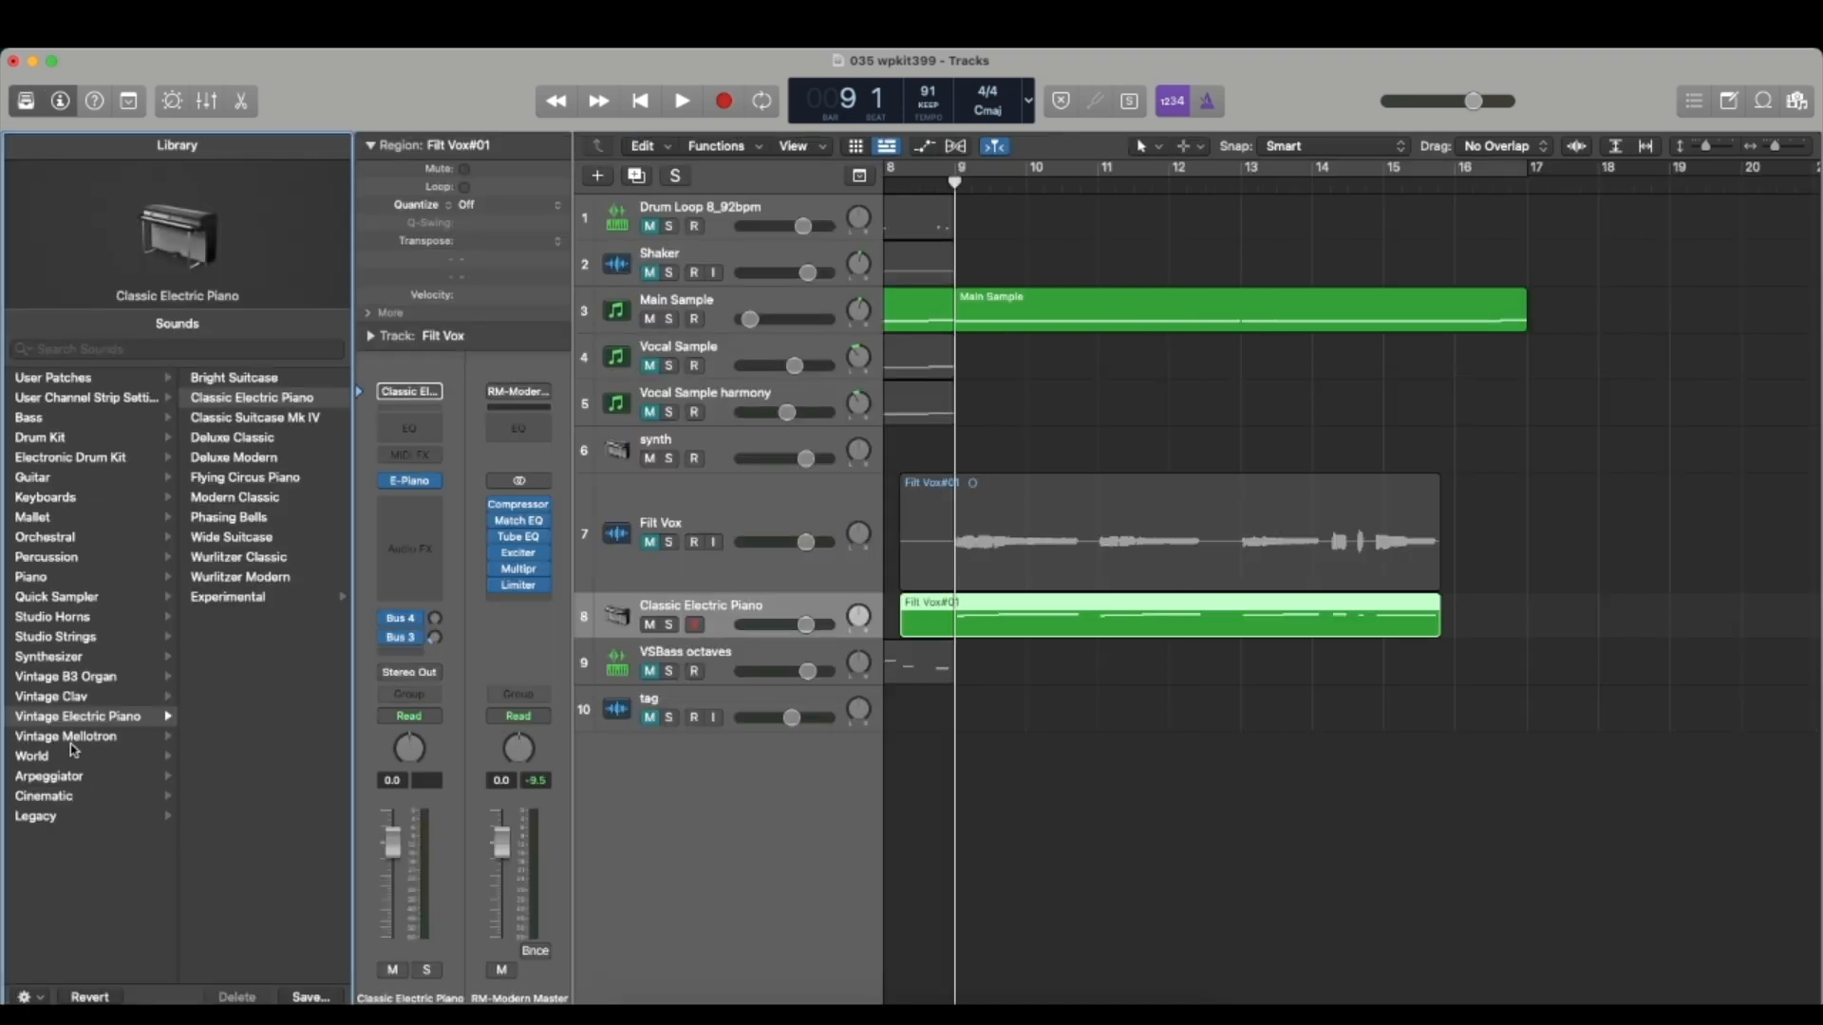
left_click(57, 537)
left_click(231, 498)
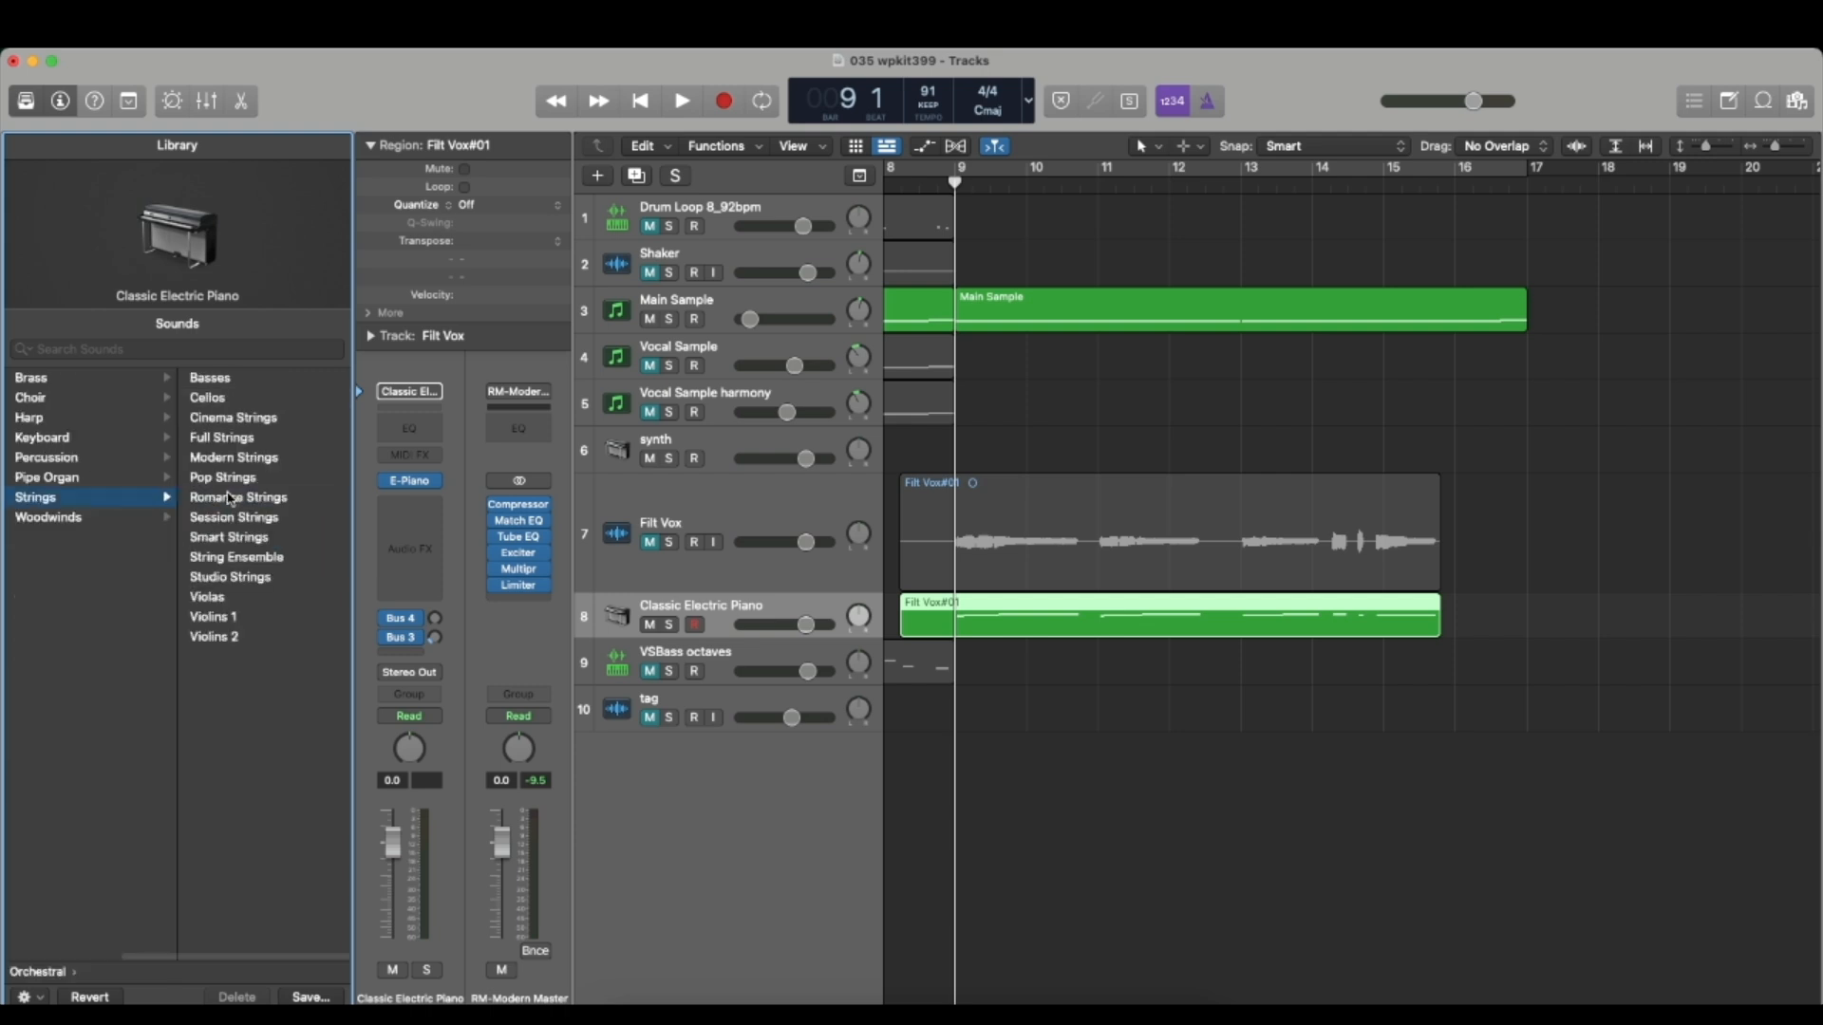
left_click(229, 417)
left_click(225, 577)
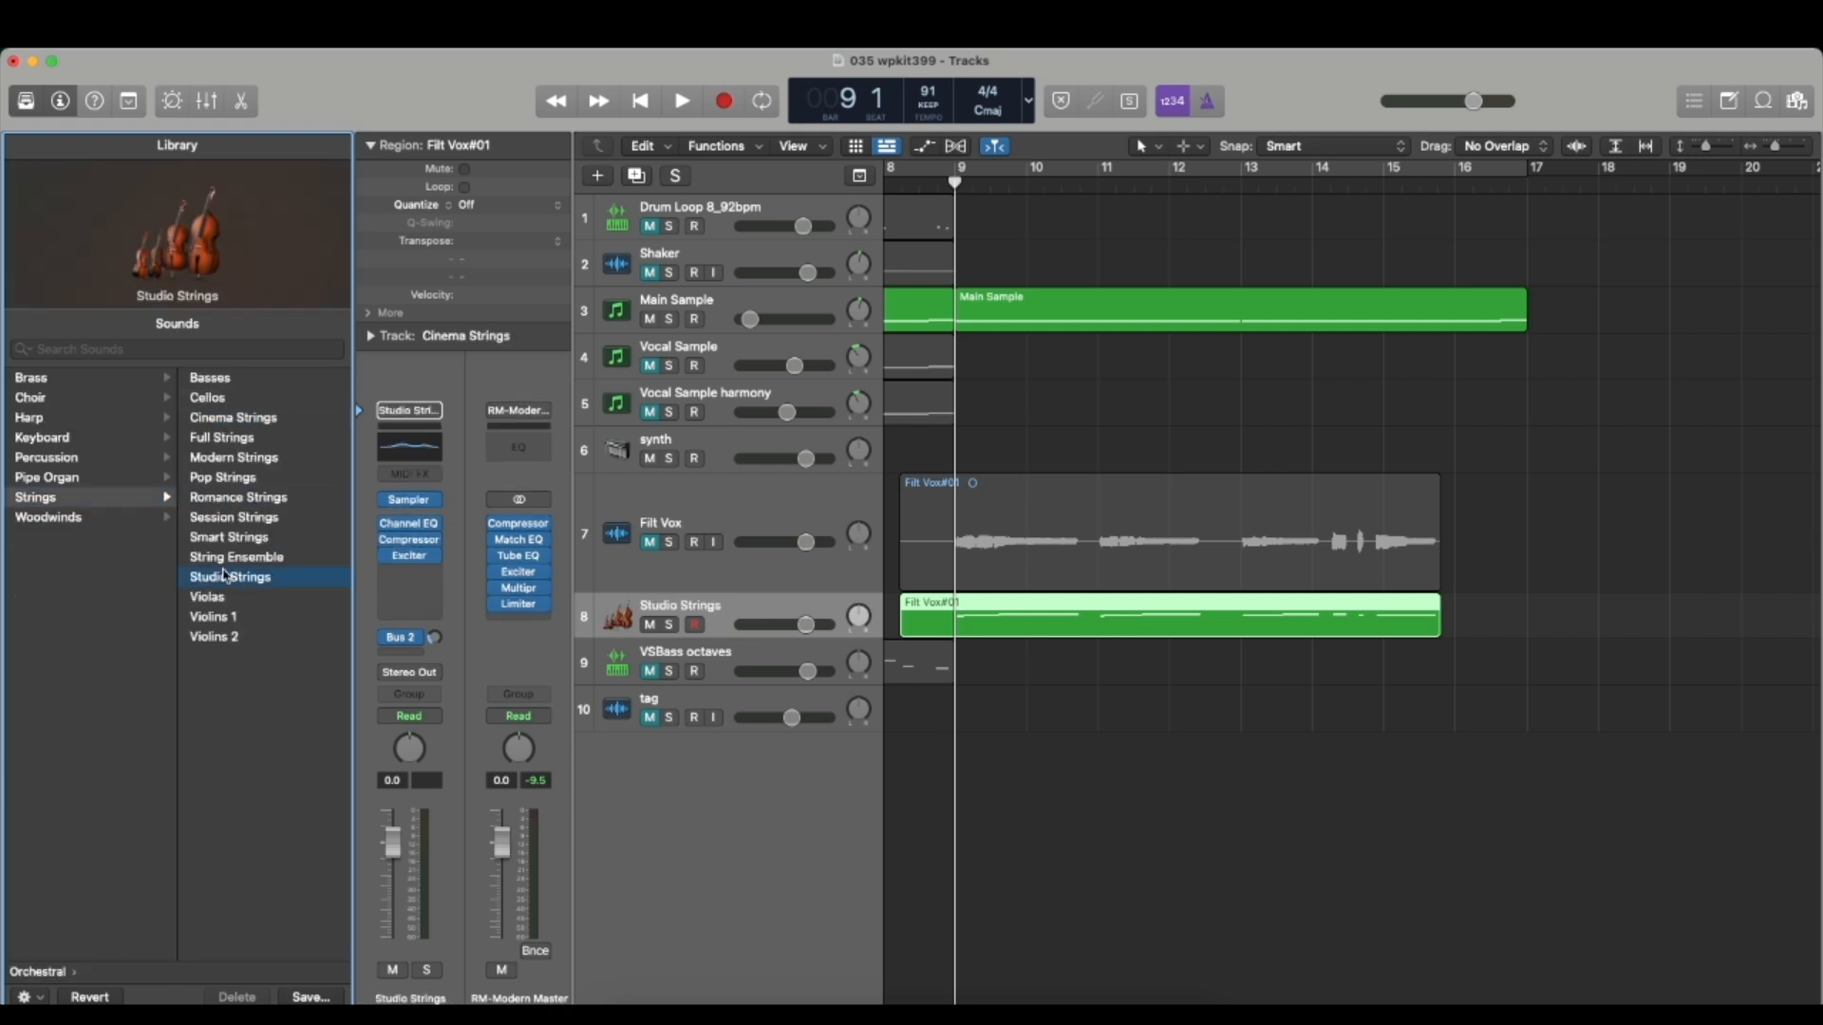
key("y")
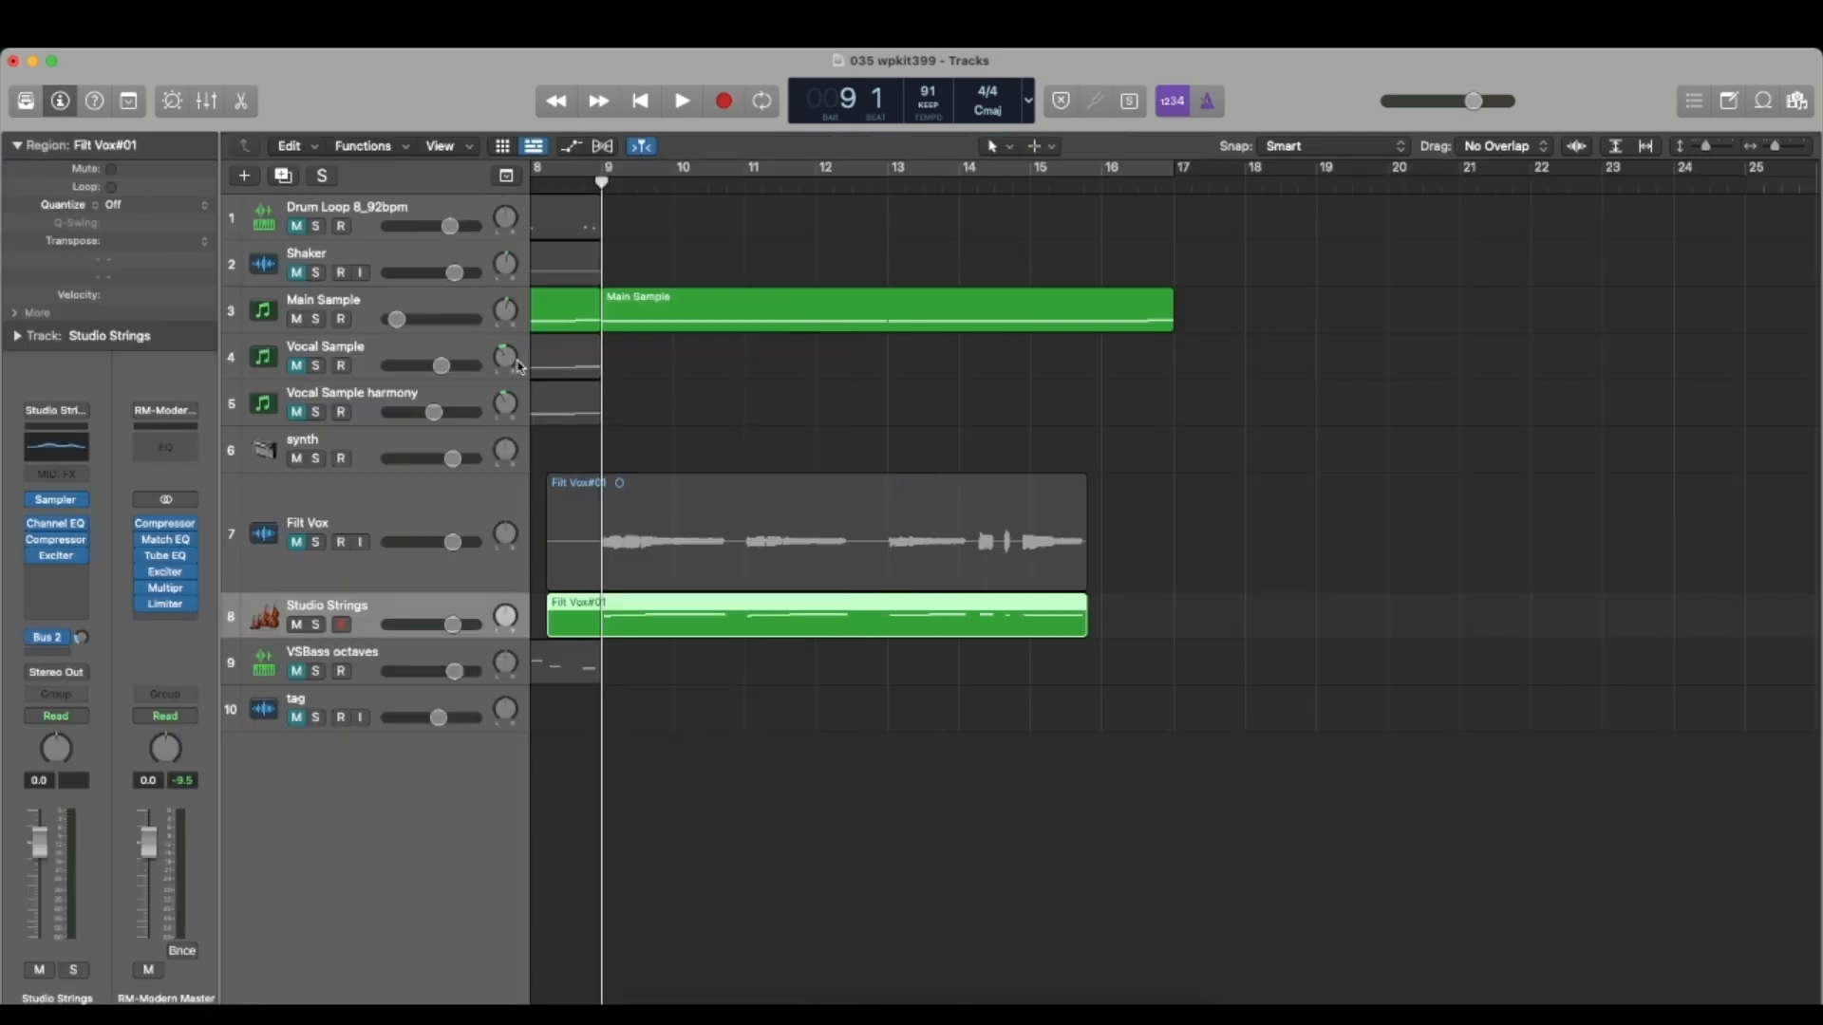
Step: Solo the Studio Strings track and play the converted melody from bar 9 until late in bar 10
left_click(316, 626)
scroll(631, 168, "left", 3)
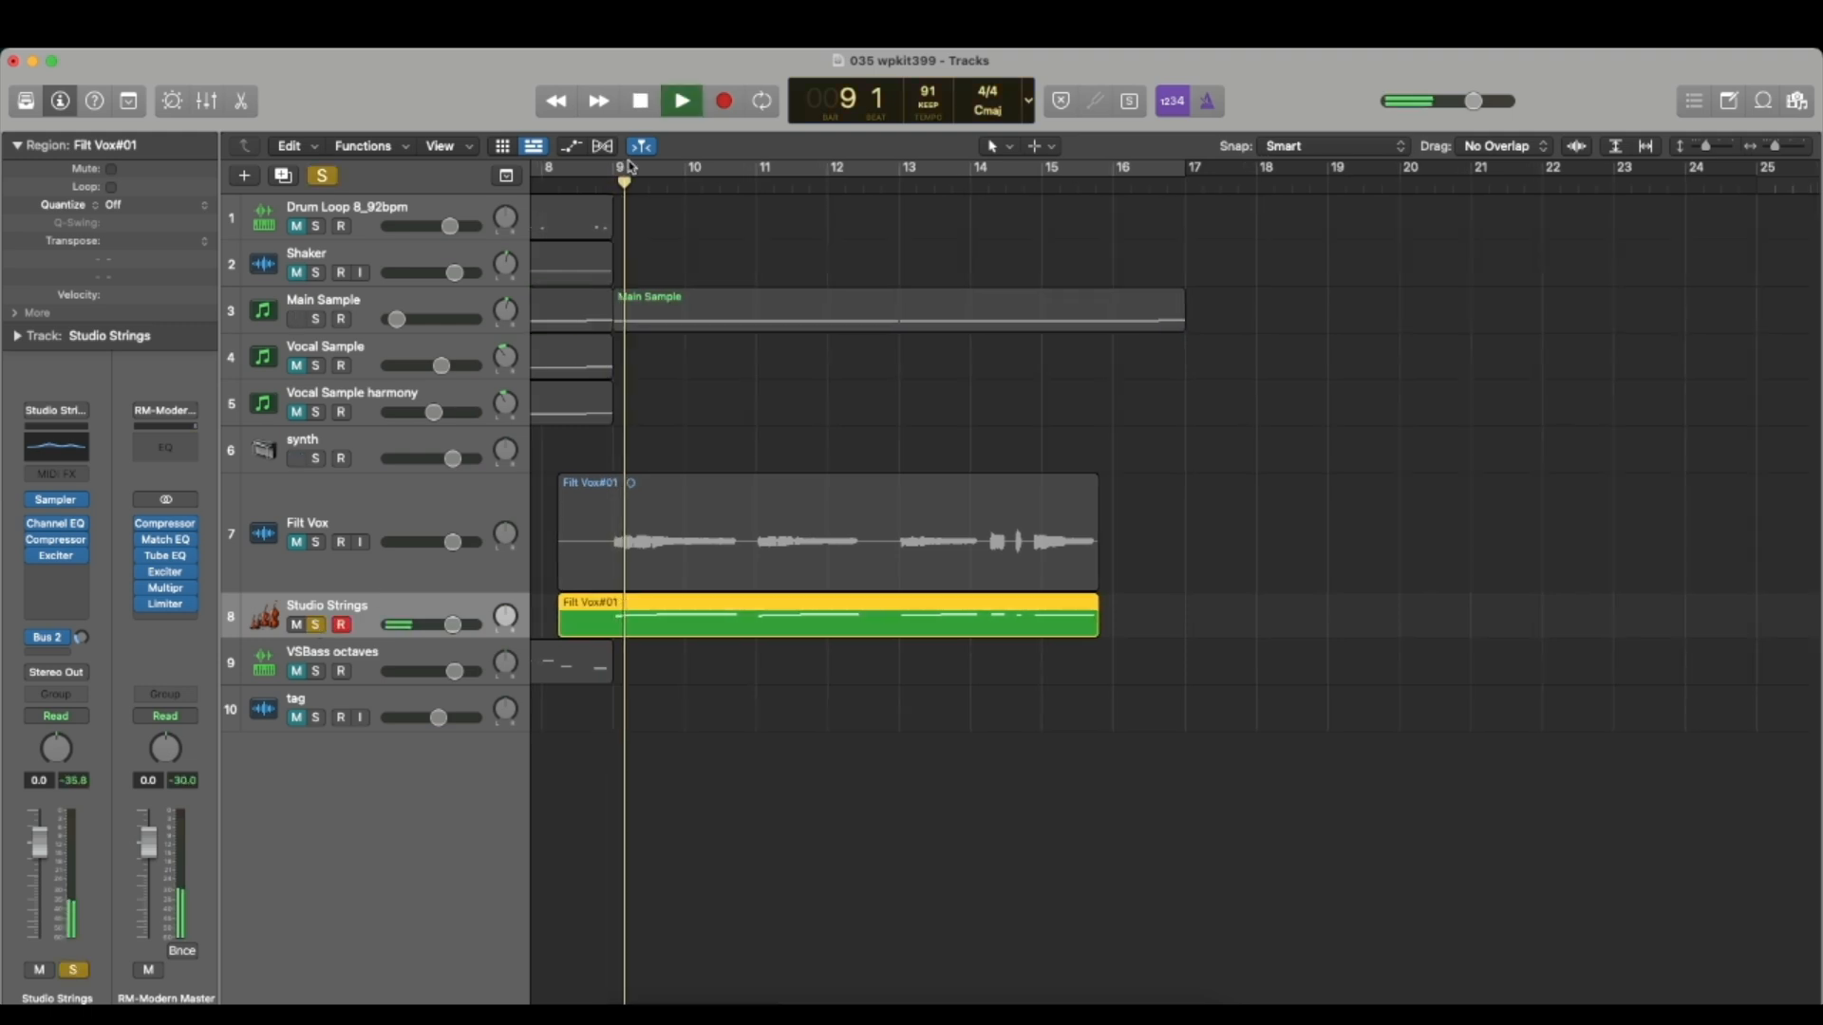
scroll(840, 651, "left", 3)
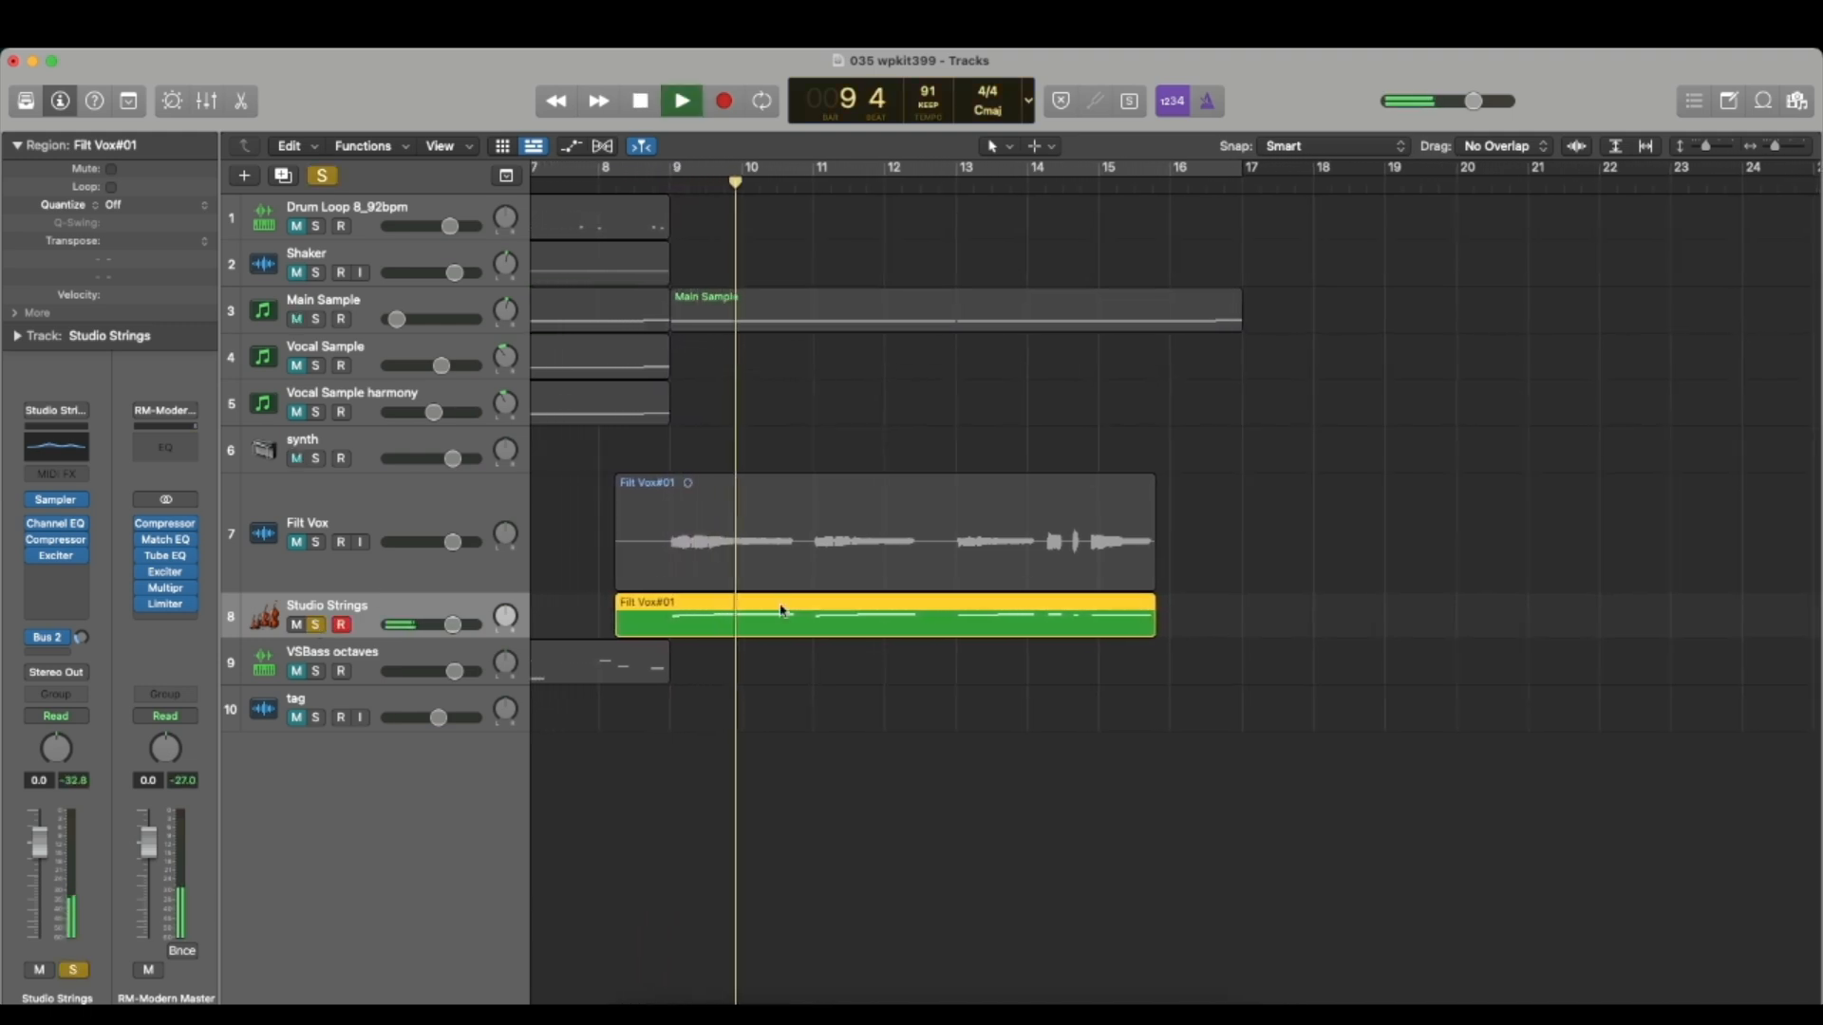
scroll(804, 623, "left", 2)
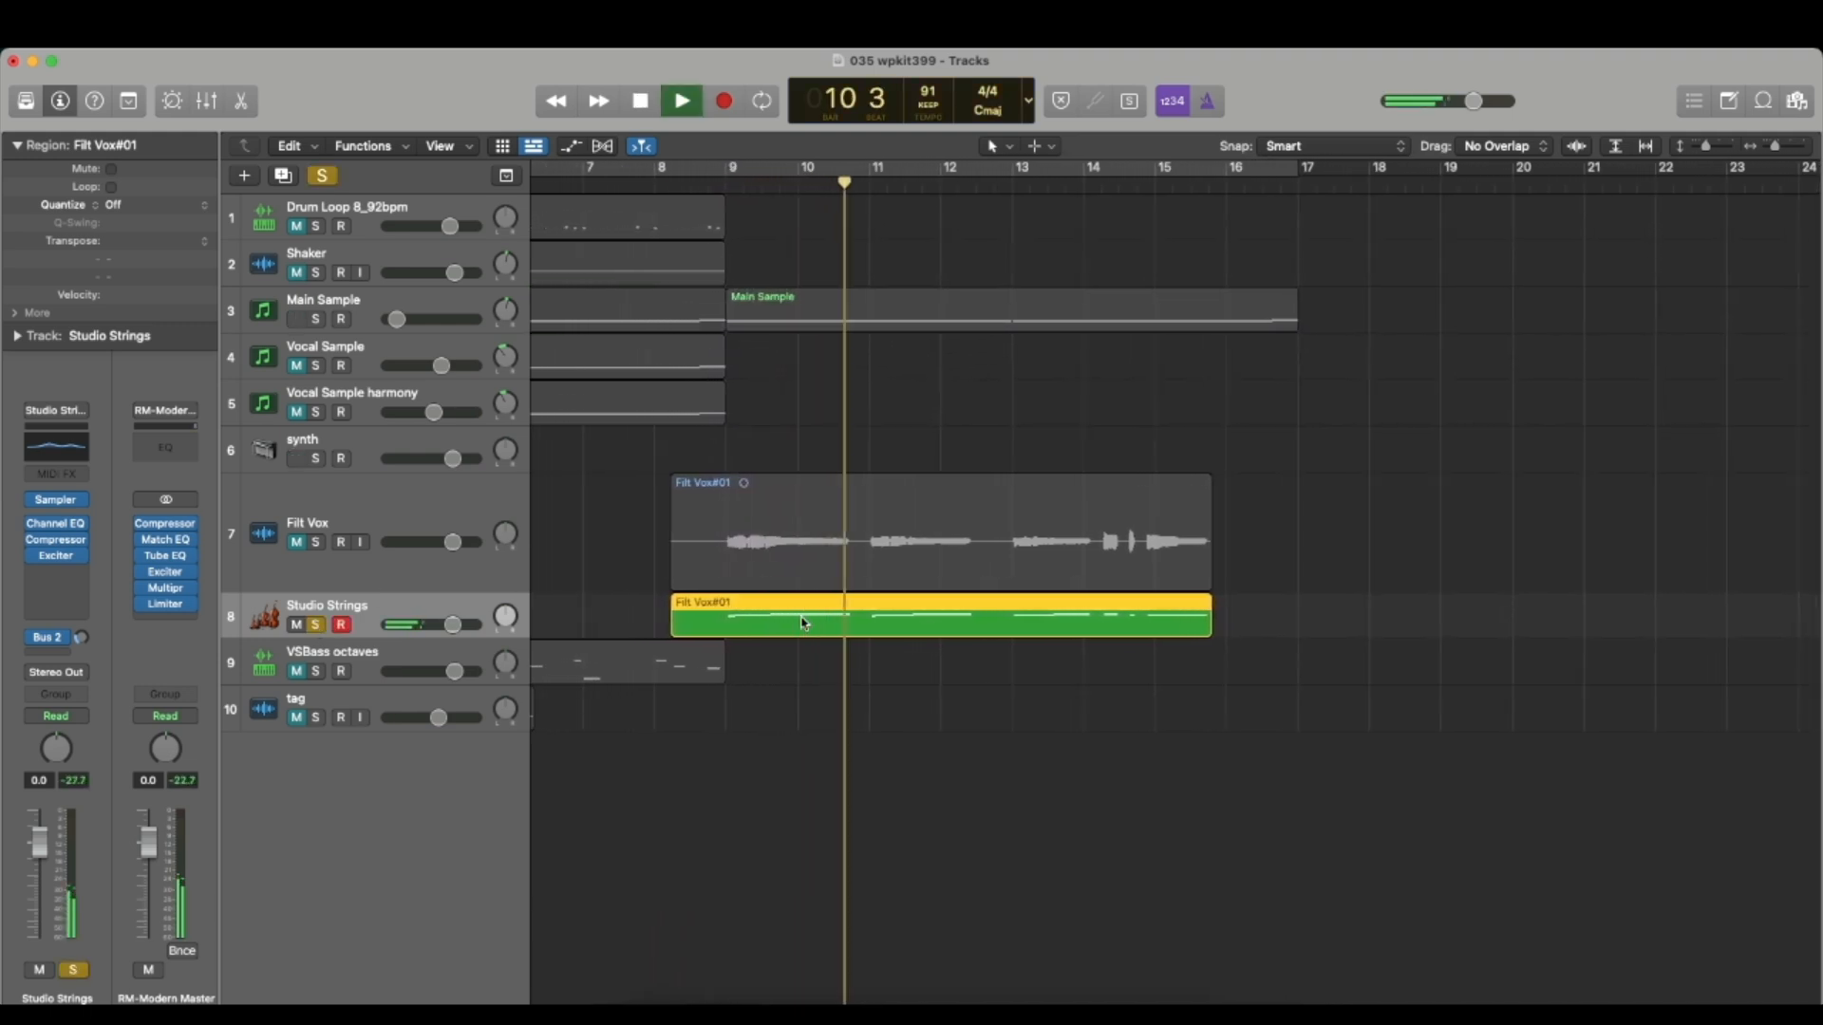
key("space")
Step: Open the Studio Strings MIDI region in the Piano Roll with the notes of its first phrase in view
scroll(755, 626, "up", 3)
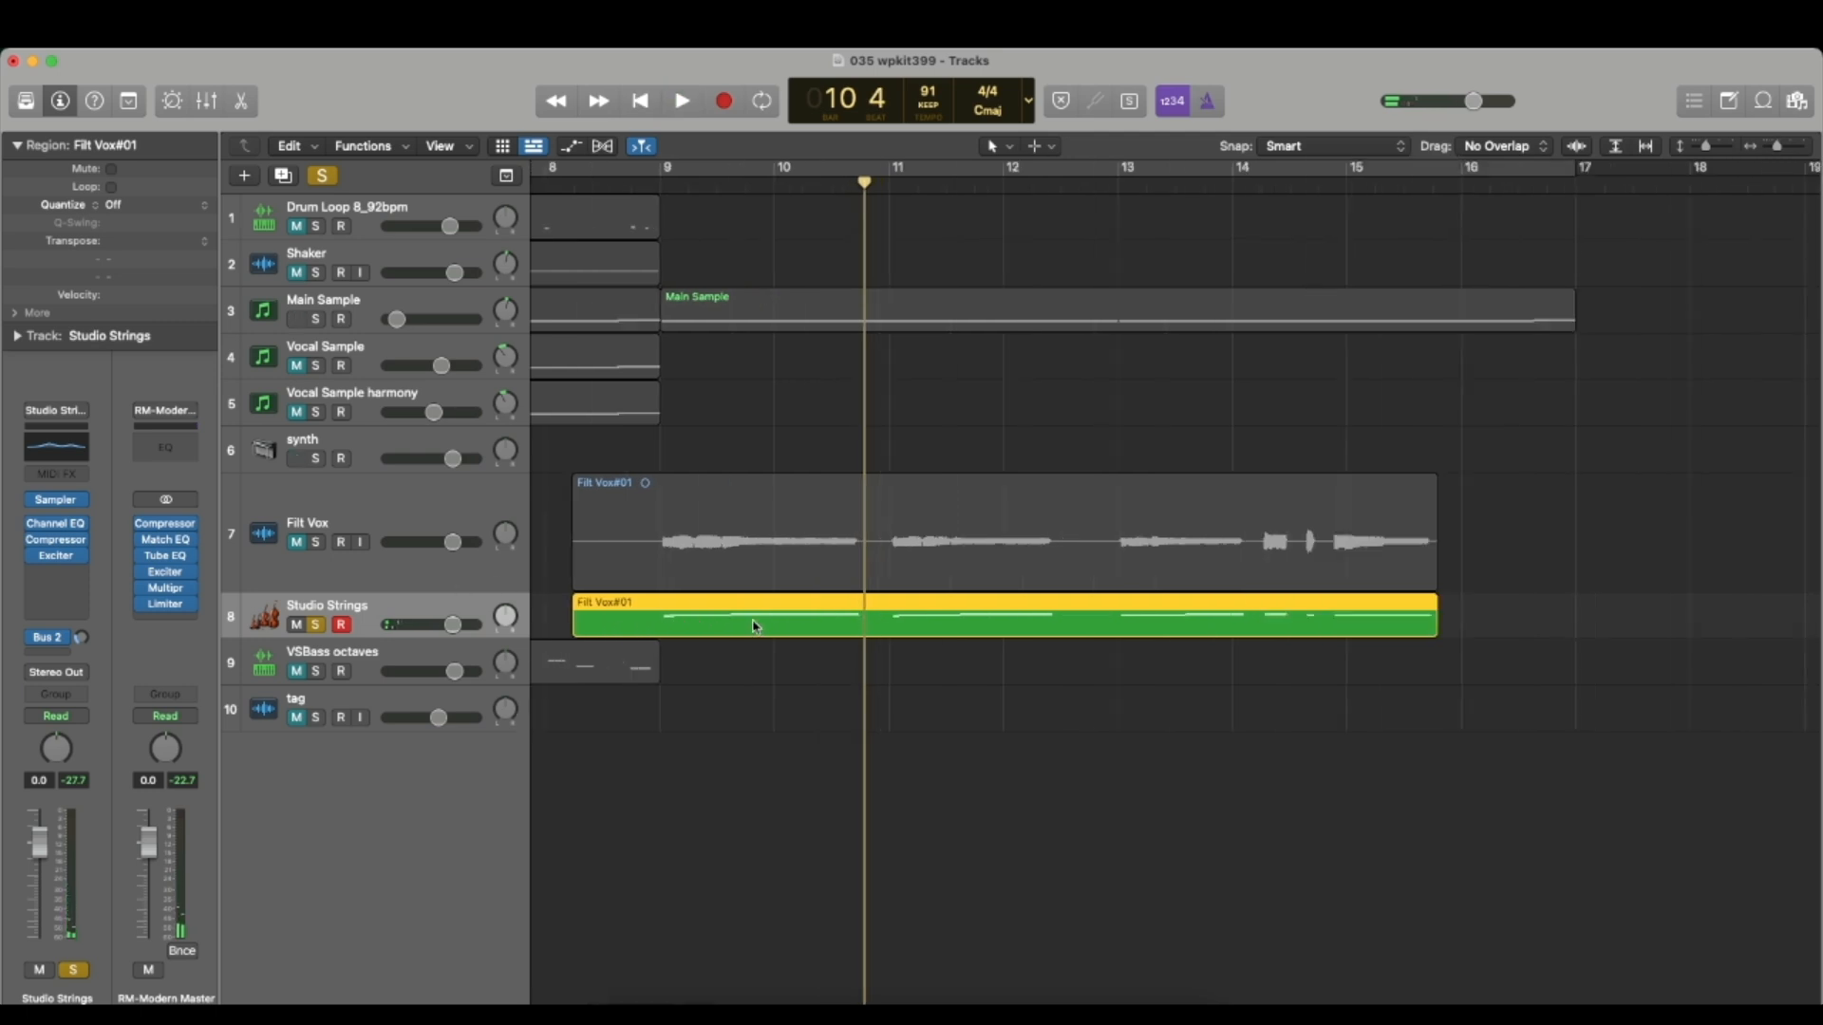
scroll(755, 626, "down", 2)
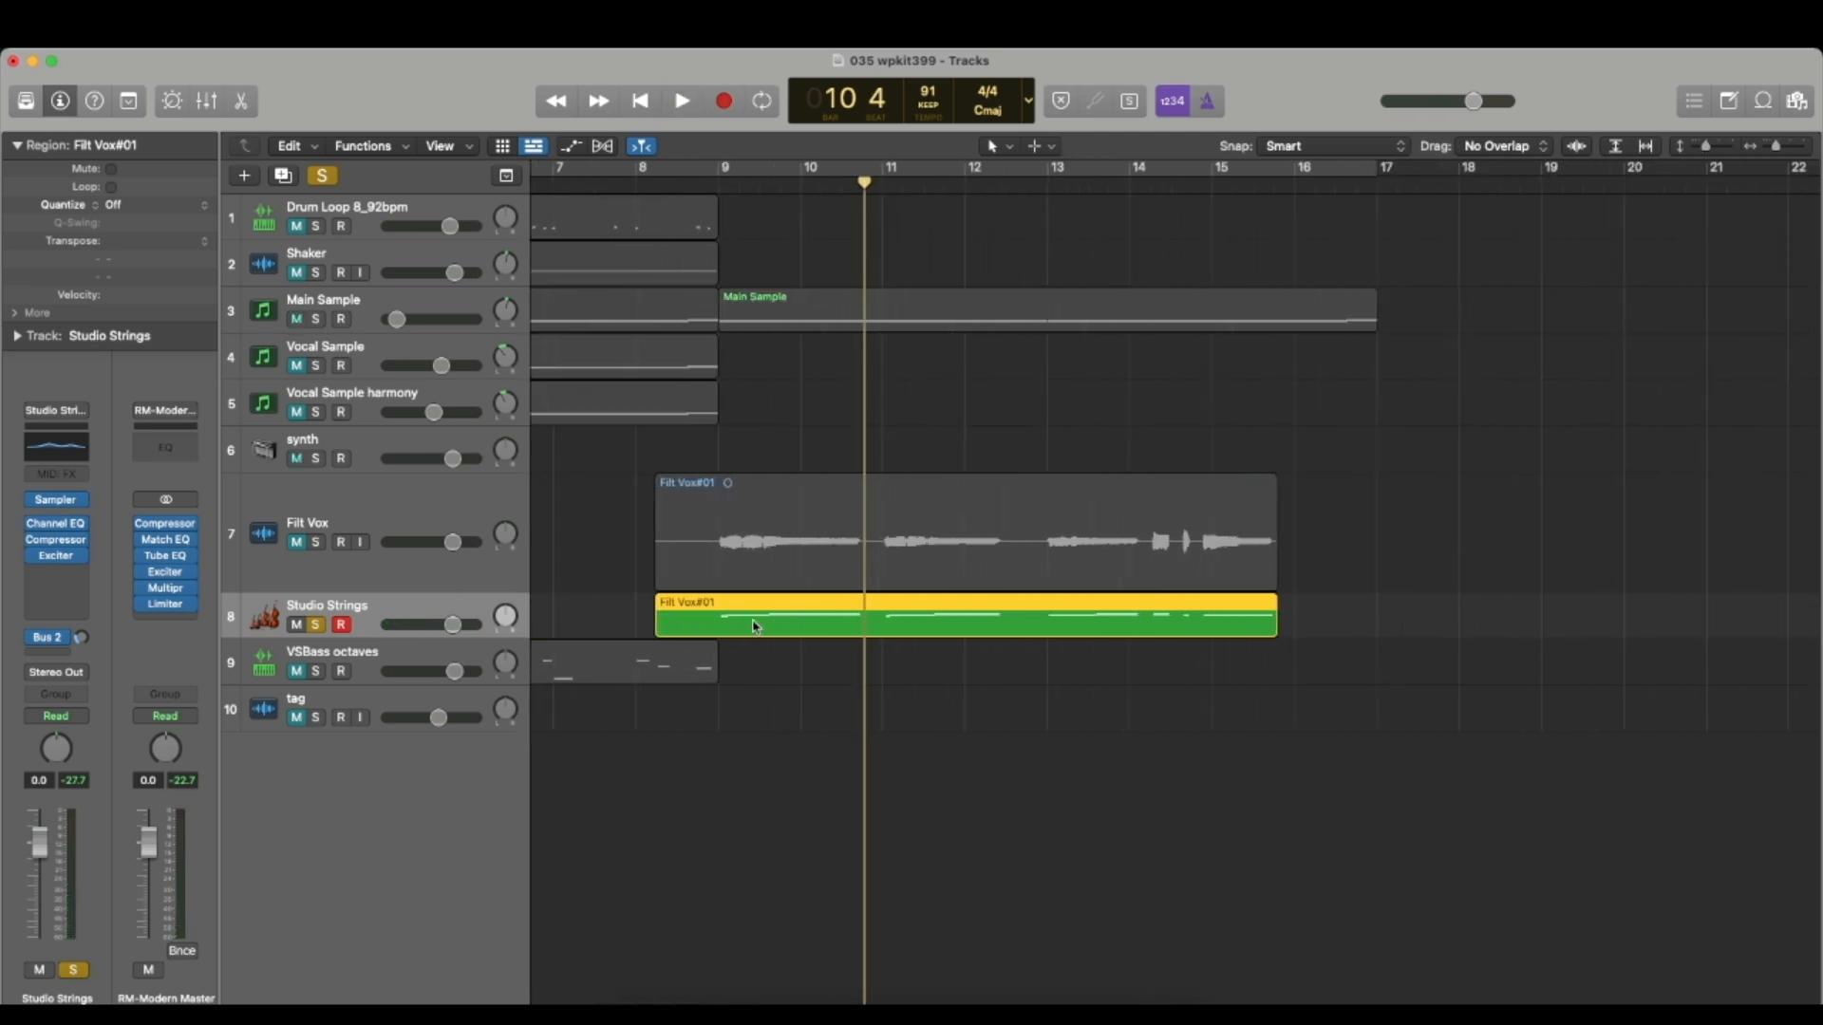
scroll(755, 627, "right", 4)
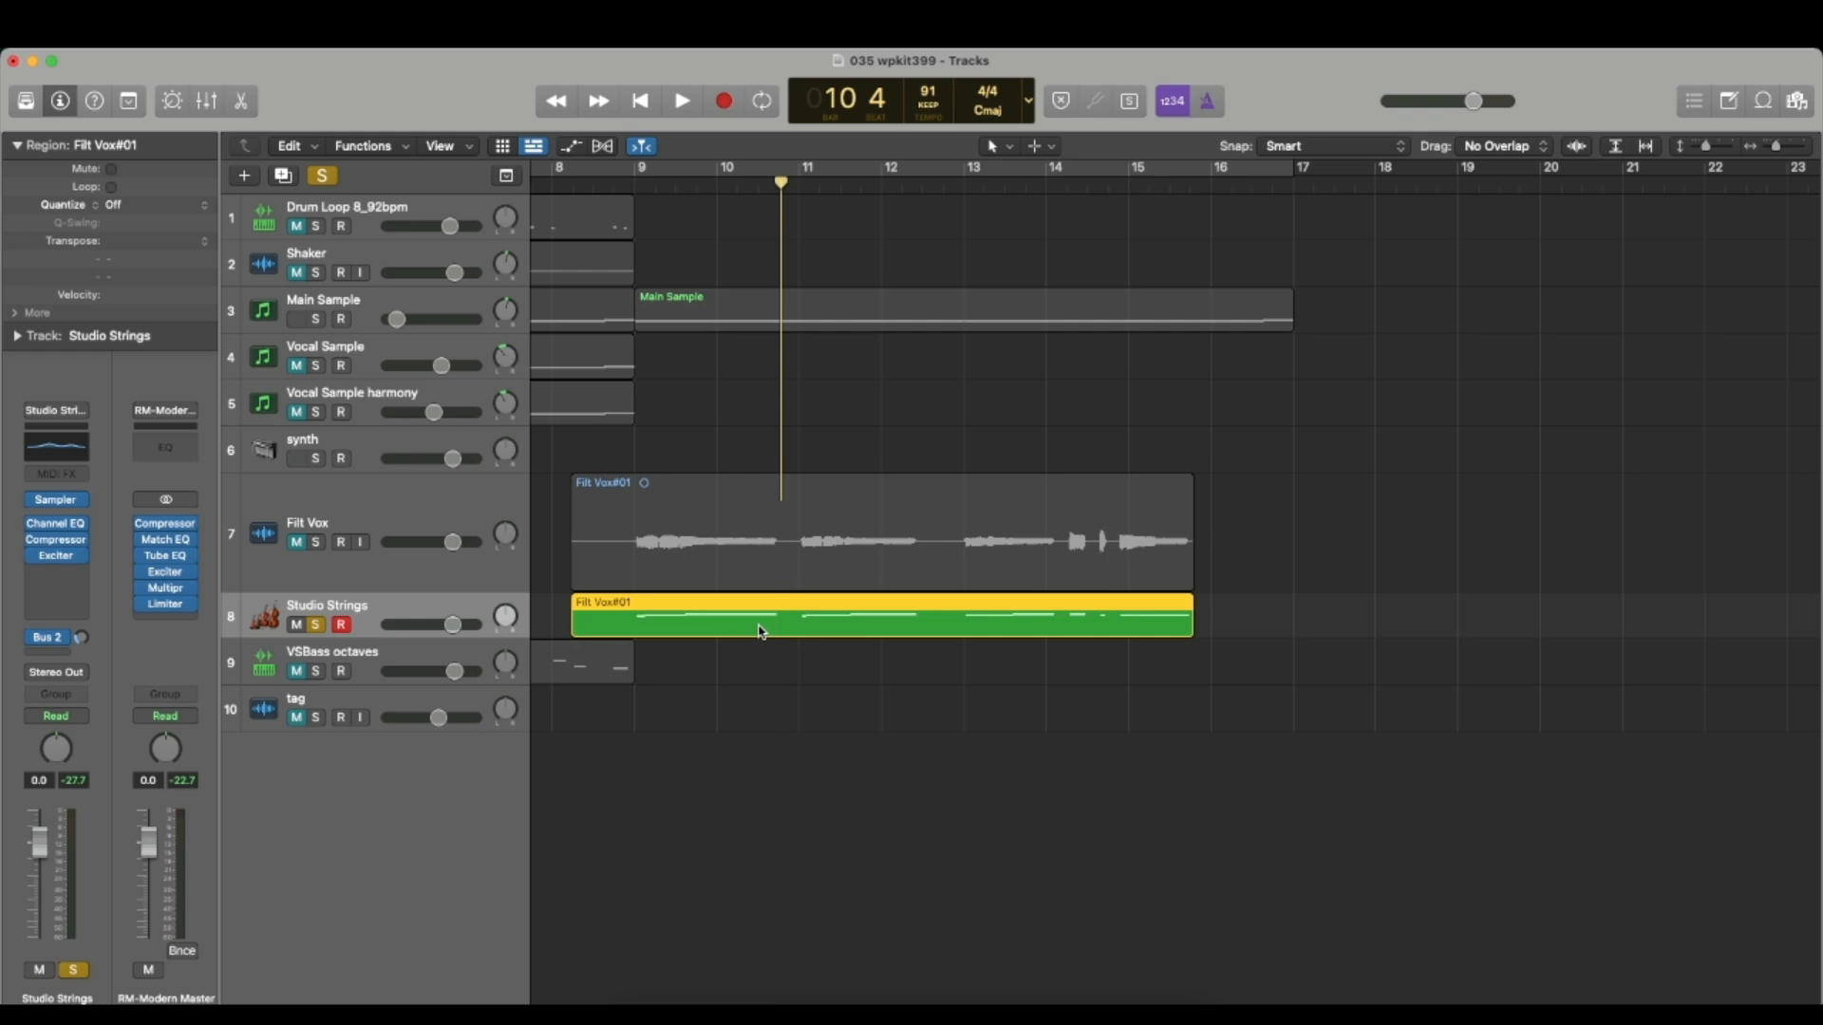
double_click(760, 631)
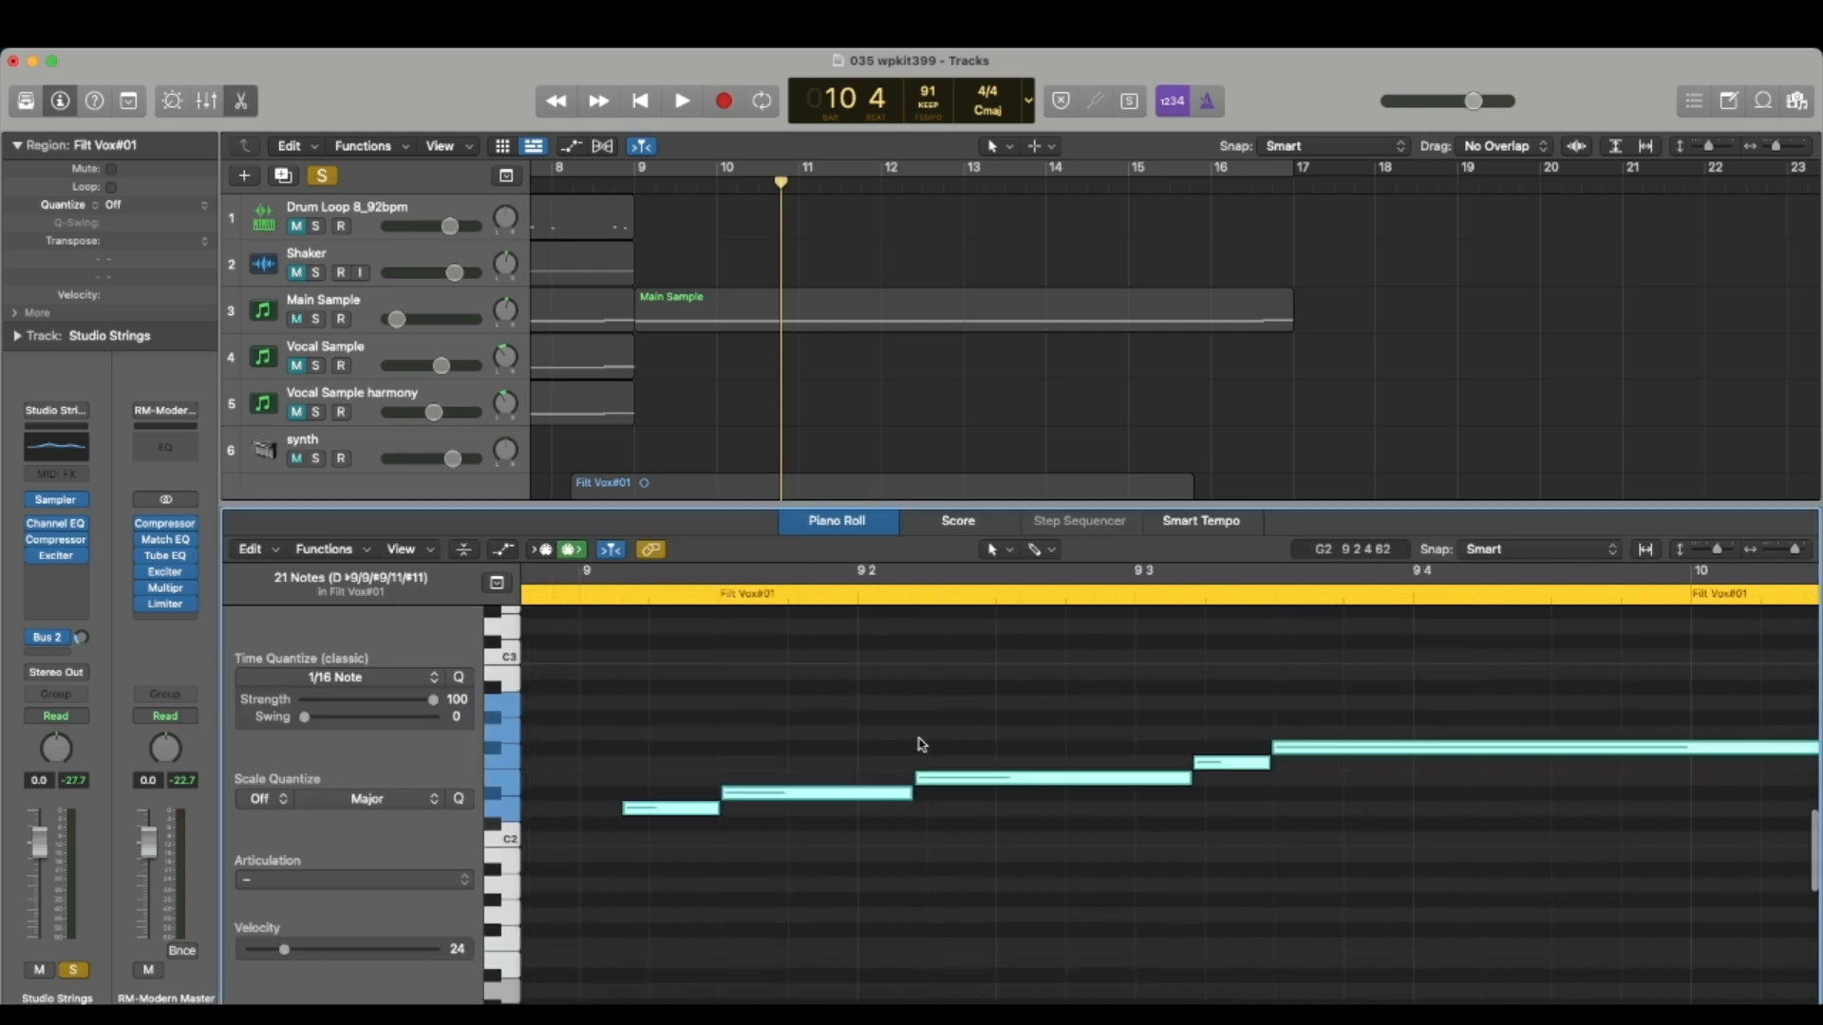
scroll(919, 744, "down", 4)
scroll(919, 745, "right", 4)
scroll(919, 744, "up", 2)
scroll(919, 744, "left", 1)
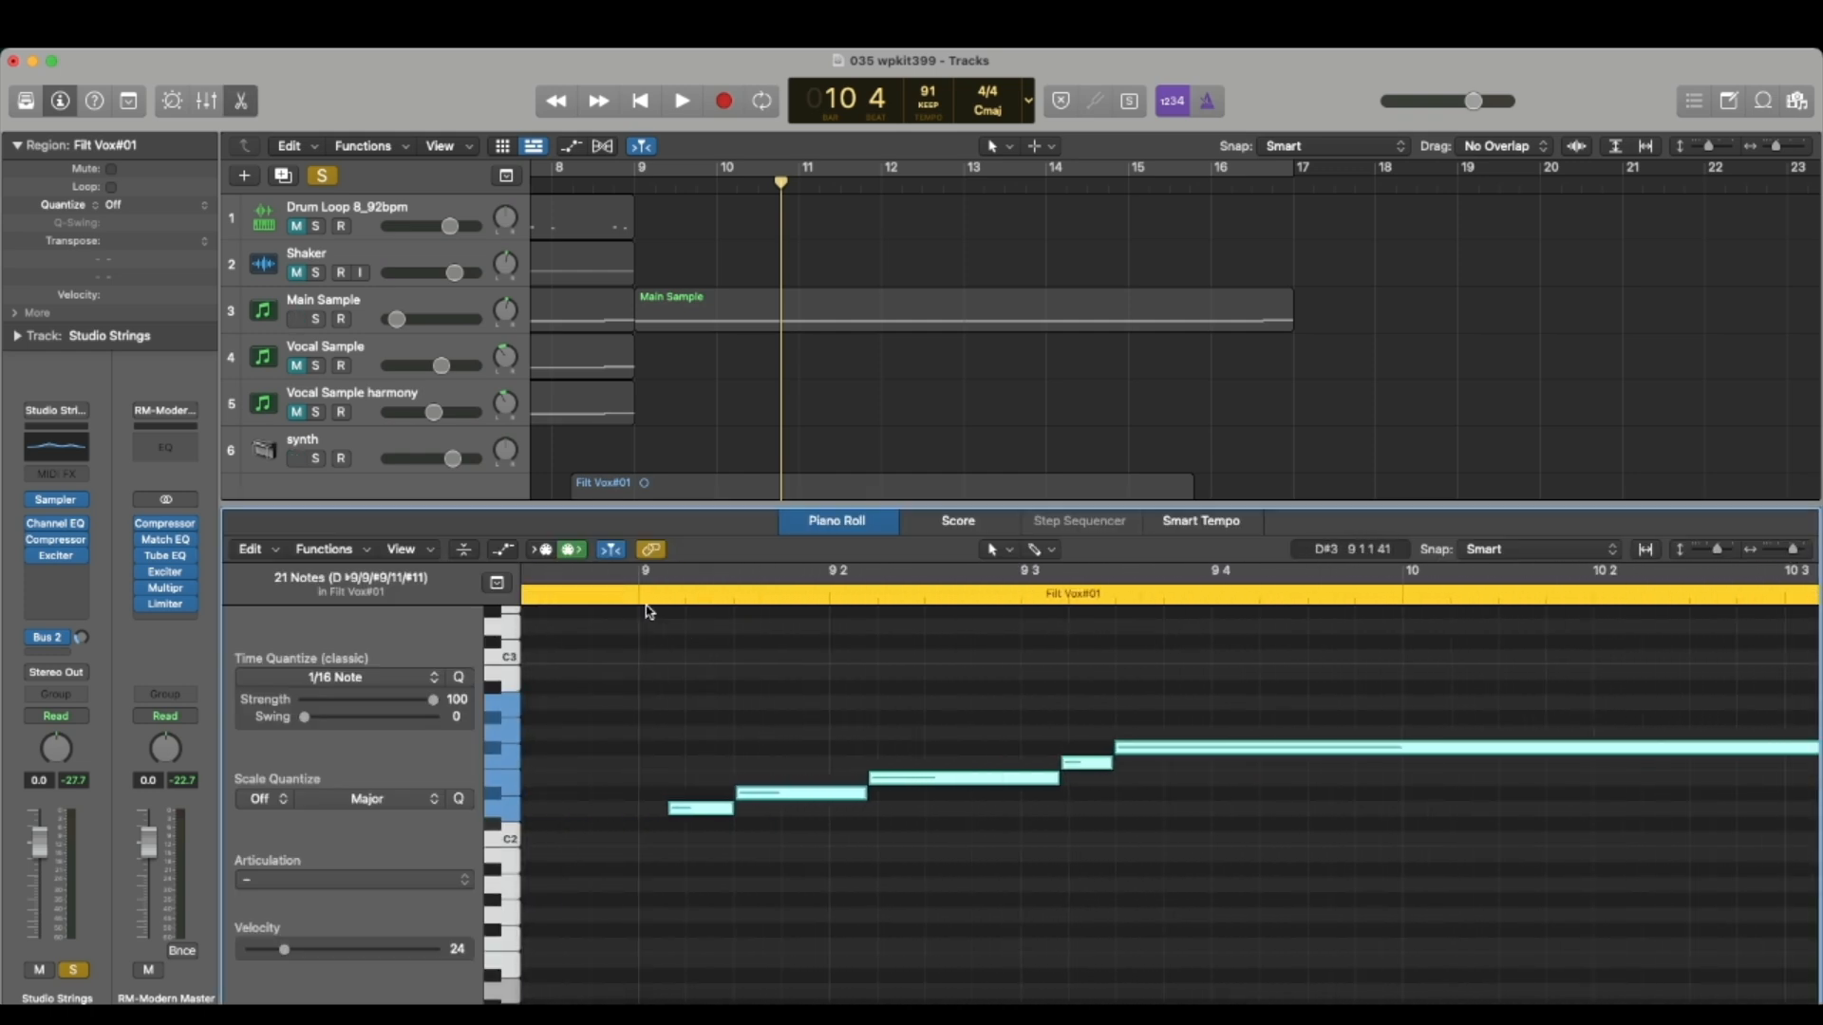
Step: Play the MIDI notes from bar 9 in the Piano Roll, stop in the same bar, and view the following phrases
left_click(644, 605)
key("space")
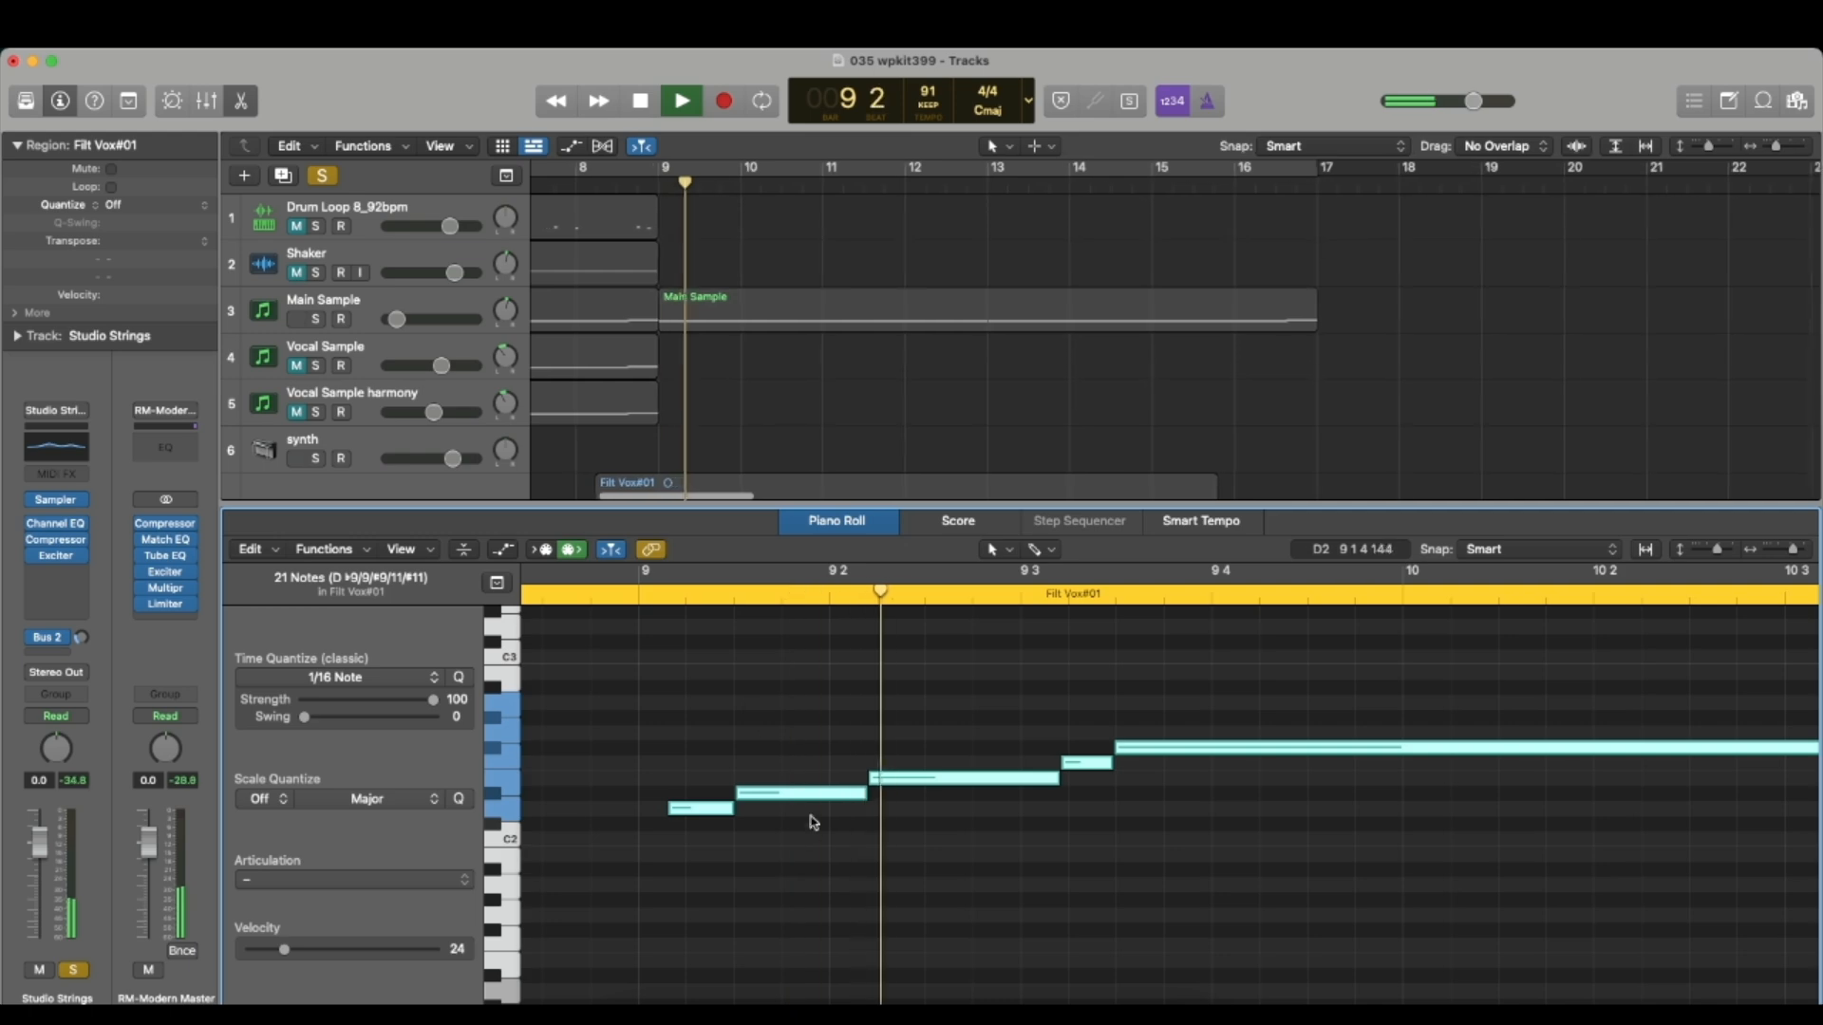
key("space")
scroll(699, 733, "down", 4)
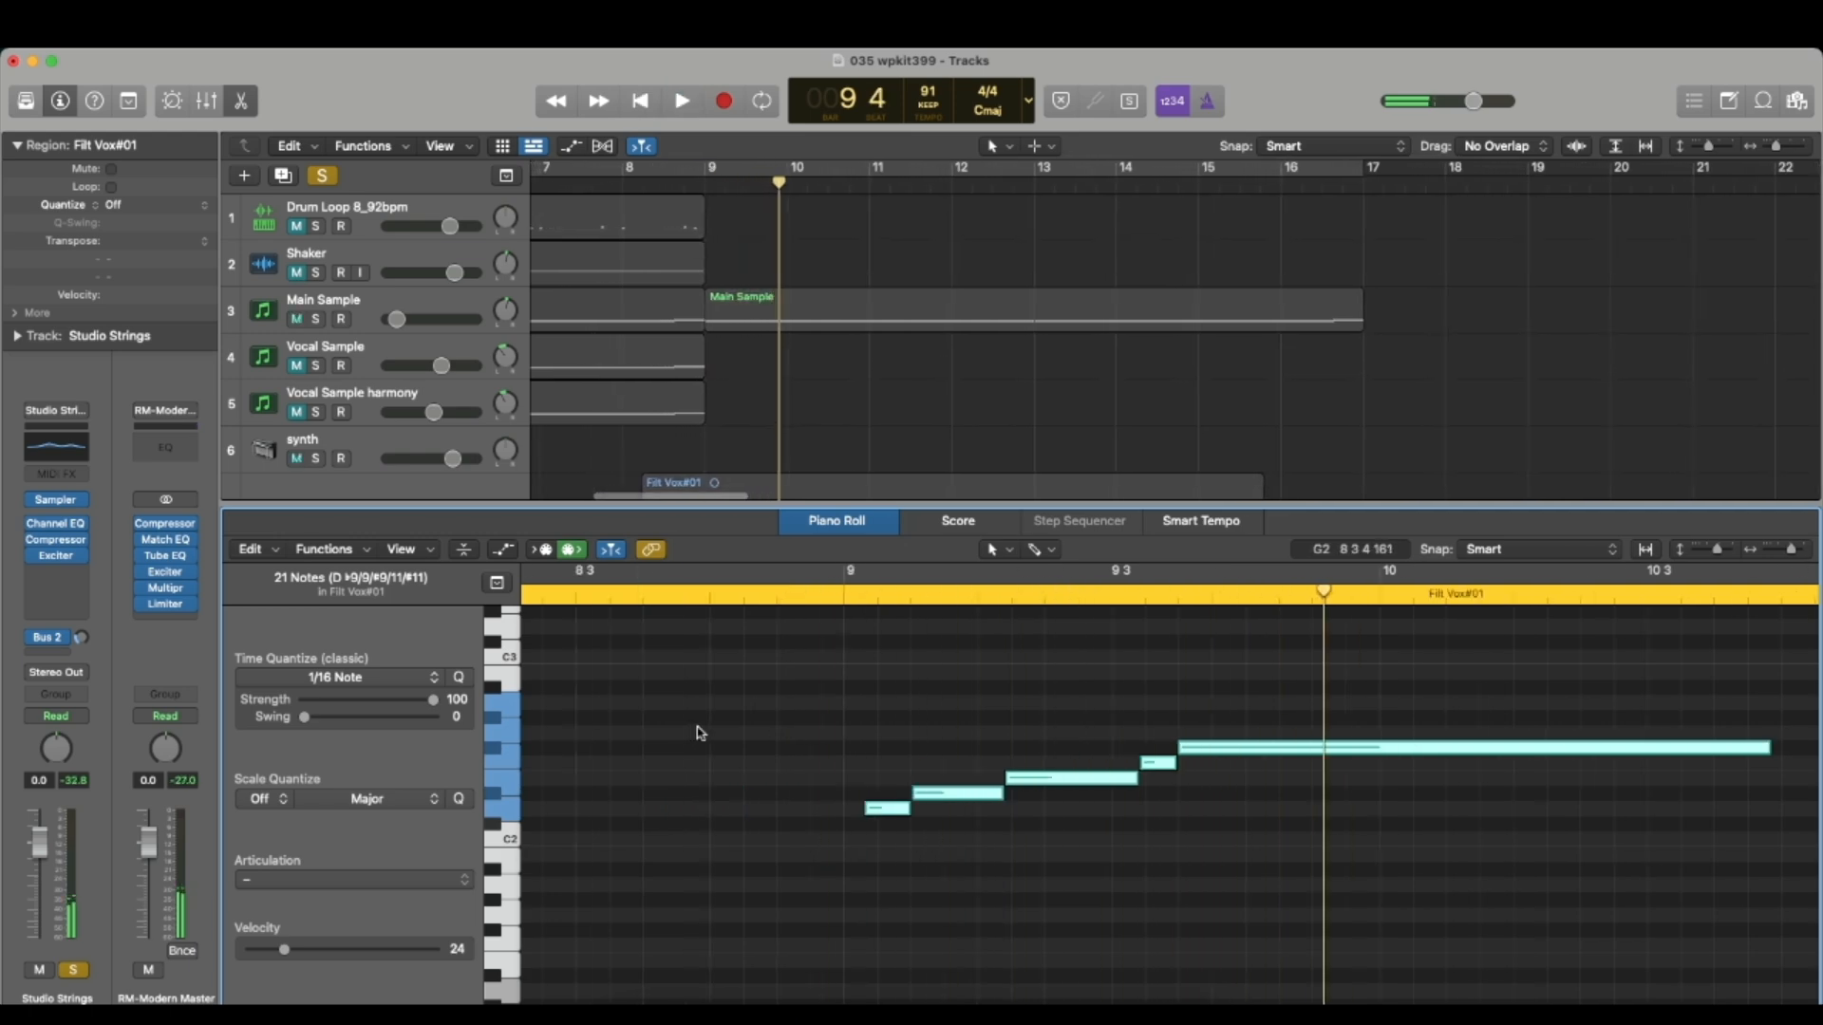
scroll(700, 733, "up", 3)
scroll(700, 733, "down", 6)
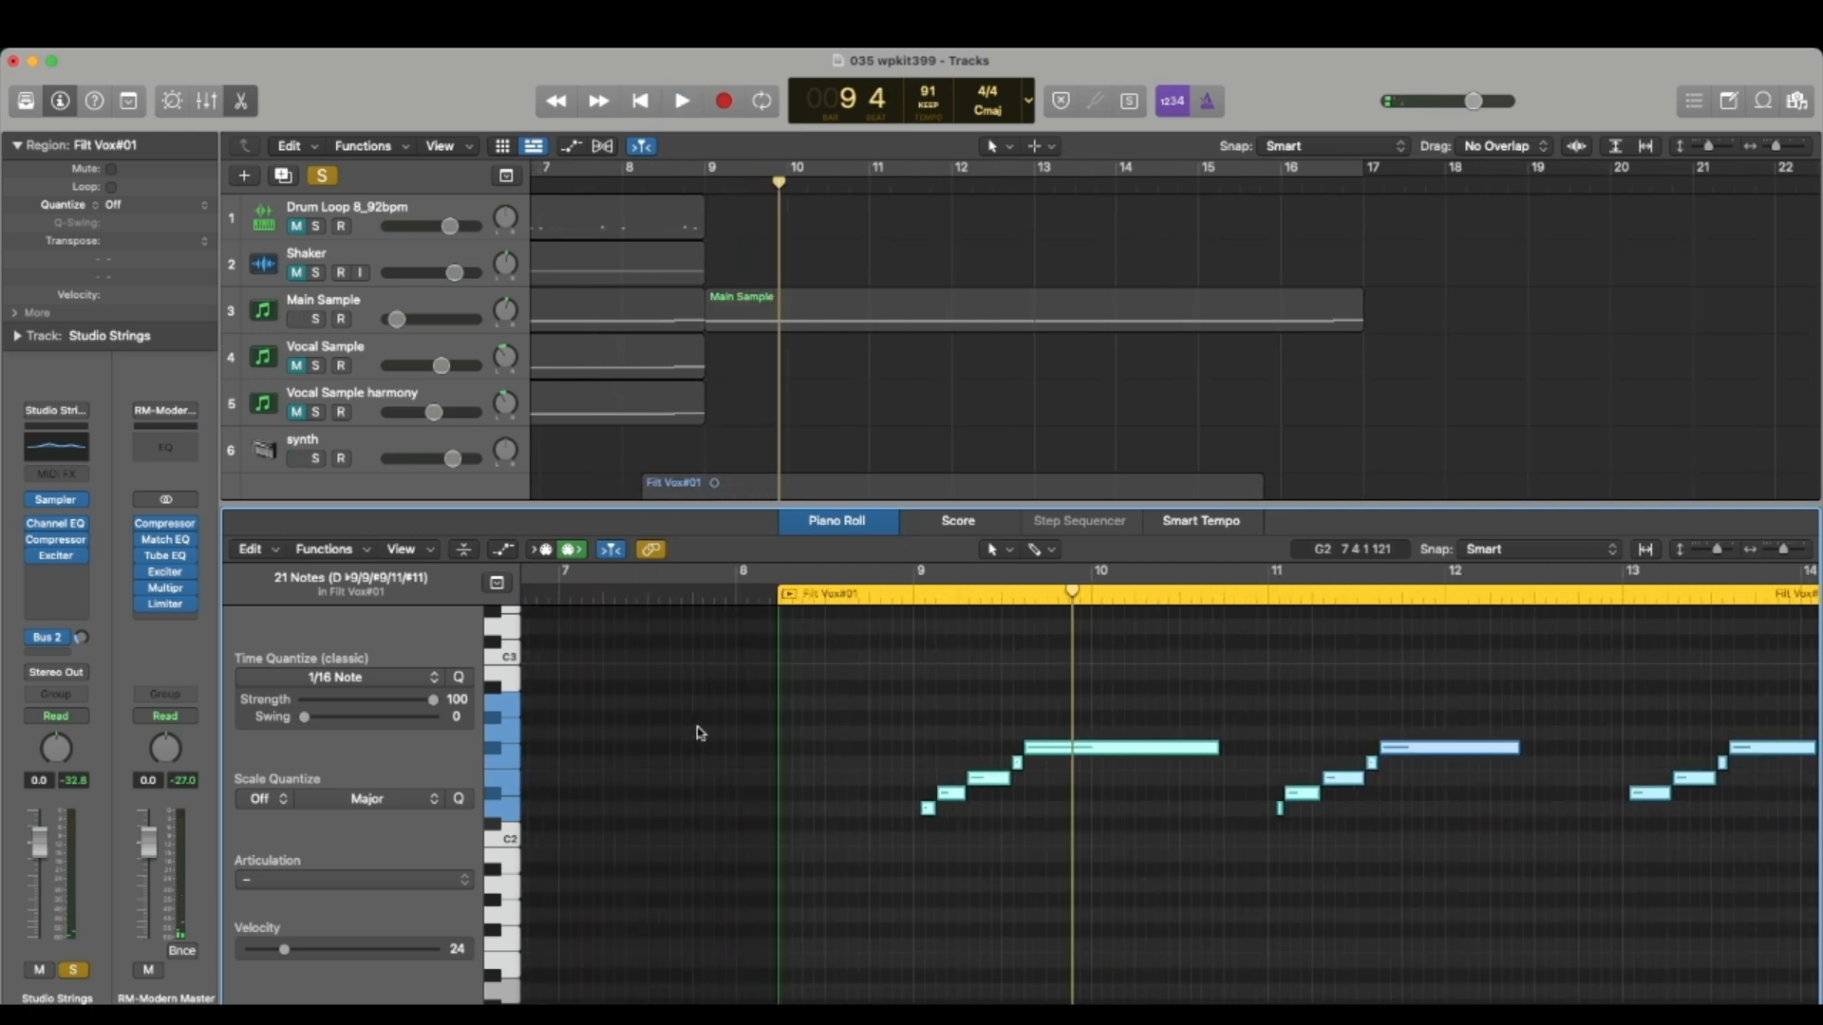
Step: Select all notes of the strings region in the Piano Roll and transpose them up one octave
scroll(700, 733, "right", 5)
left_click(587, 639)
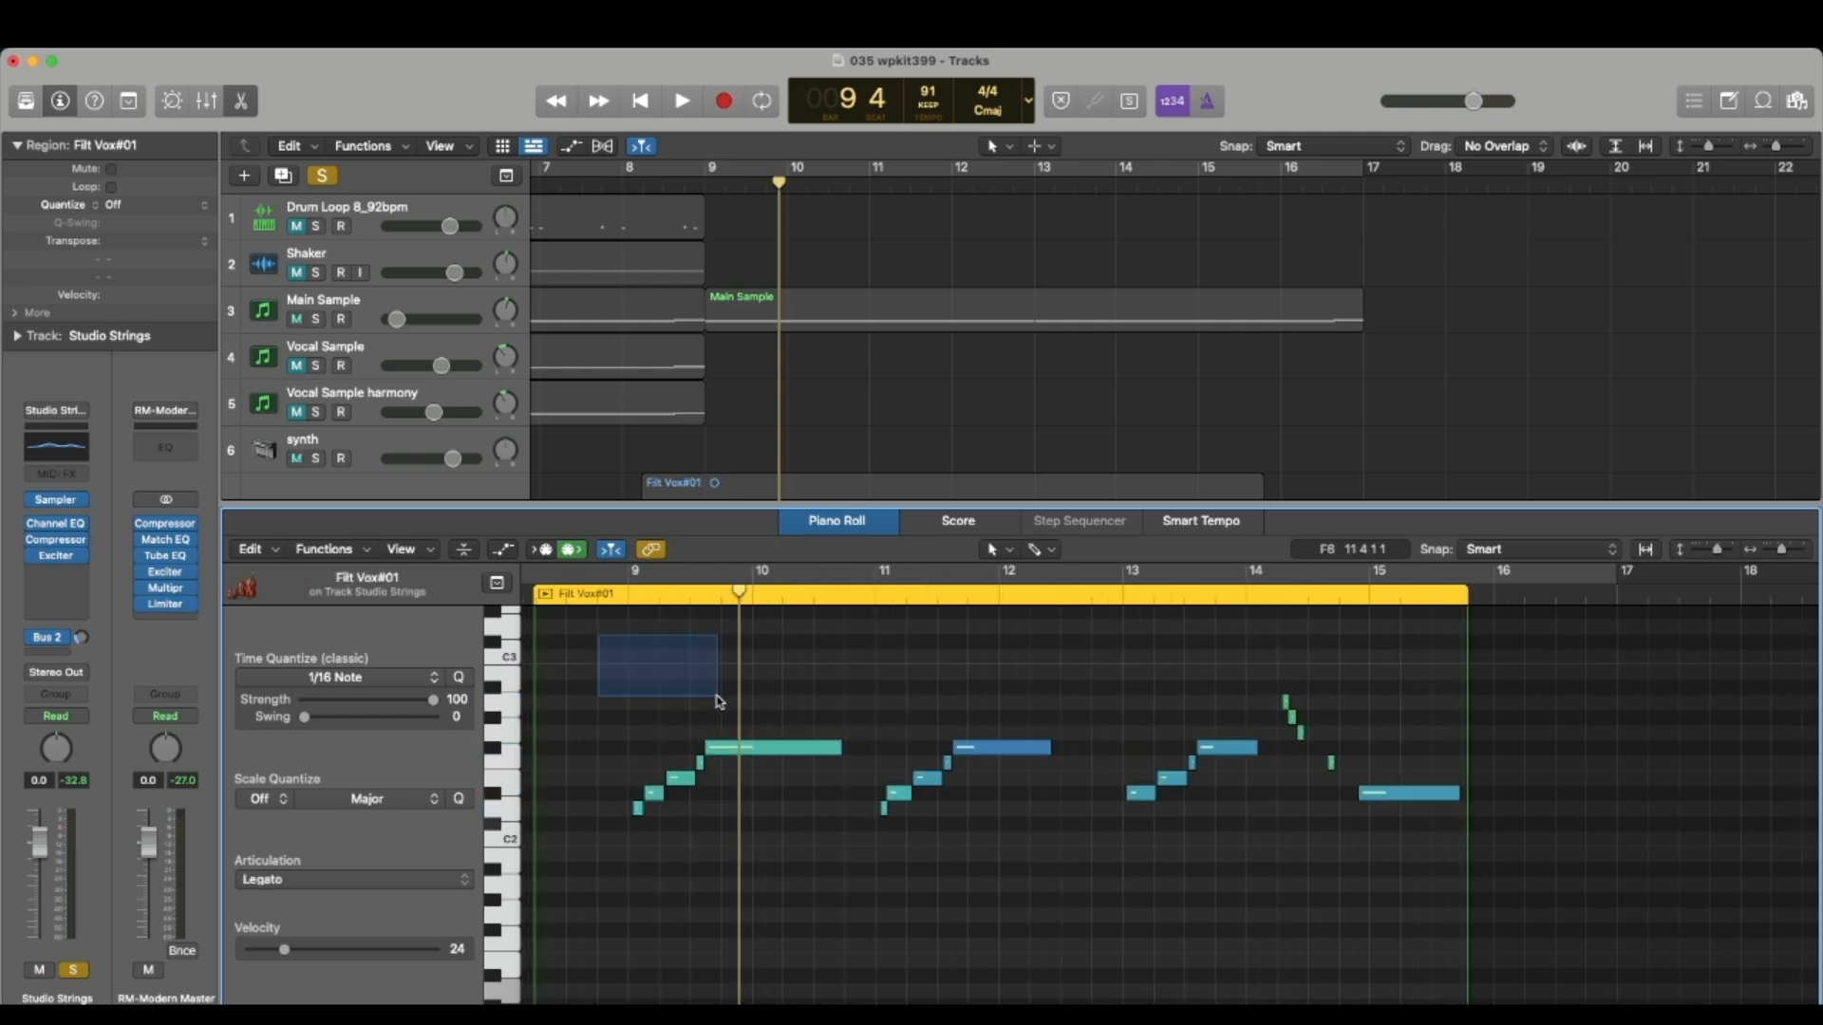
left_click_drag(718, 703, 1458, 887)
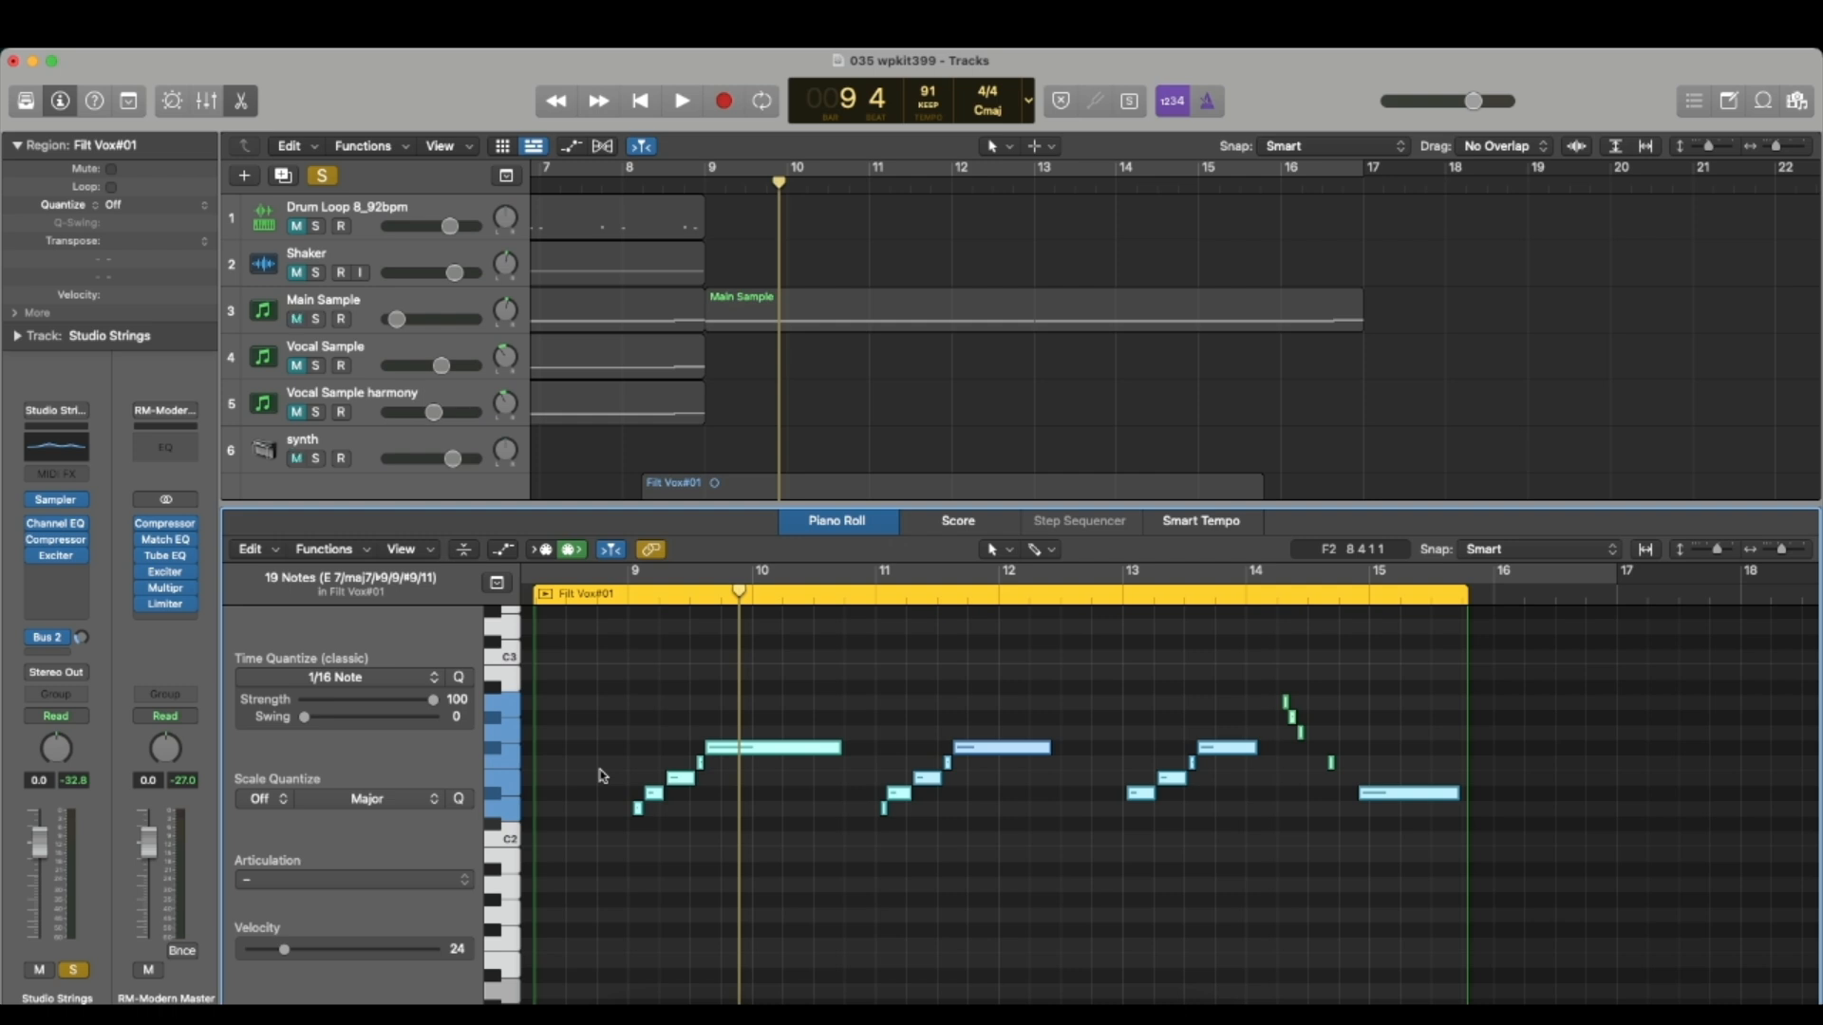
key("alt+shift+Up")
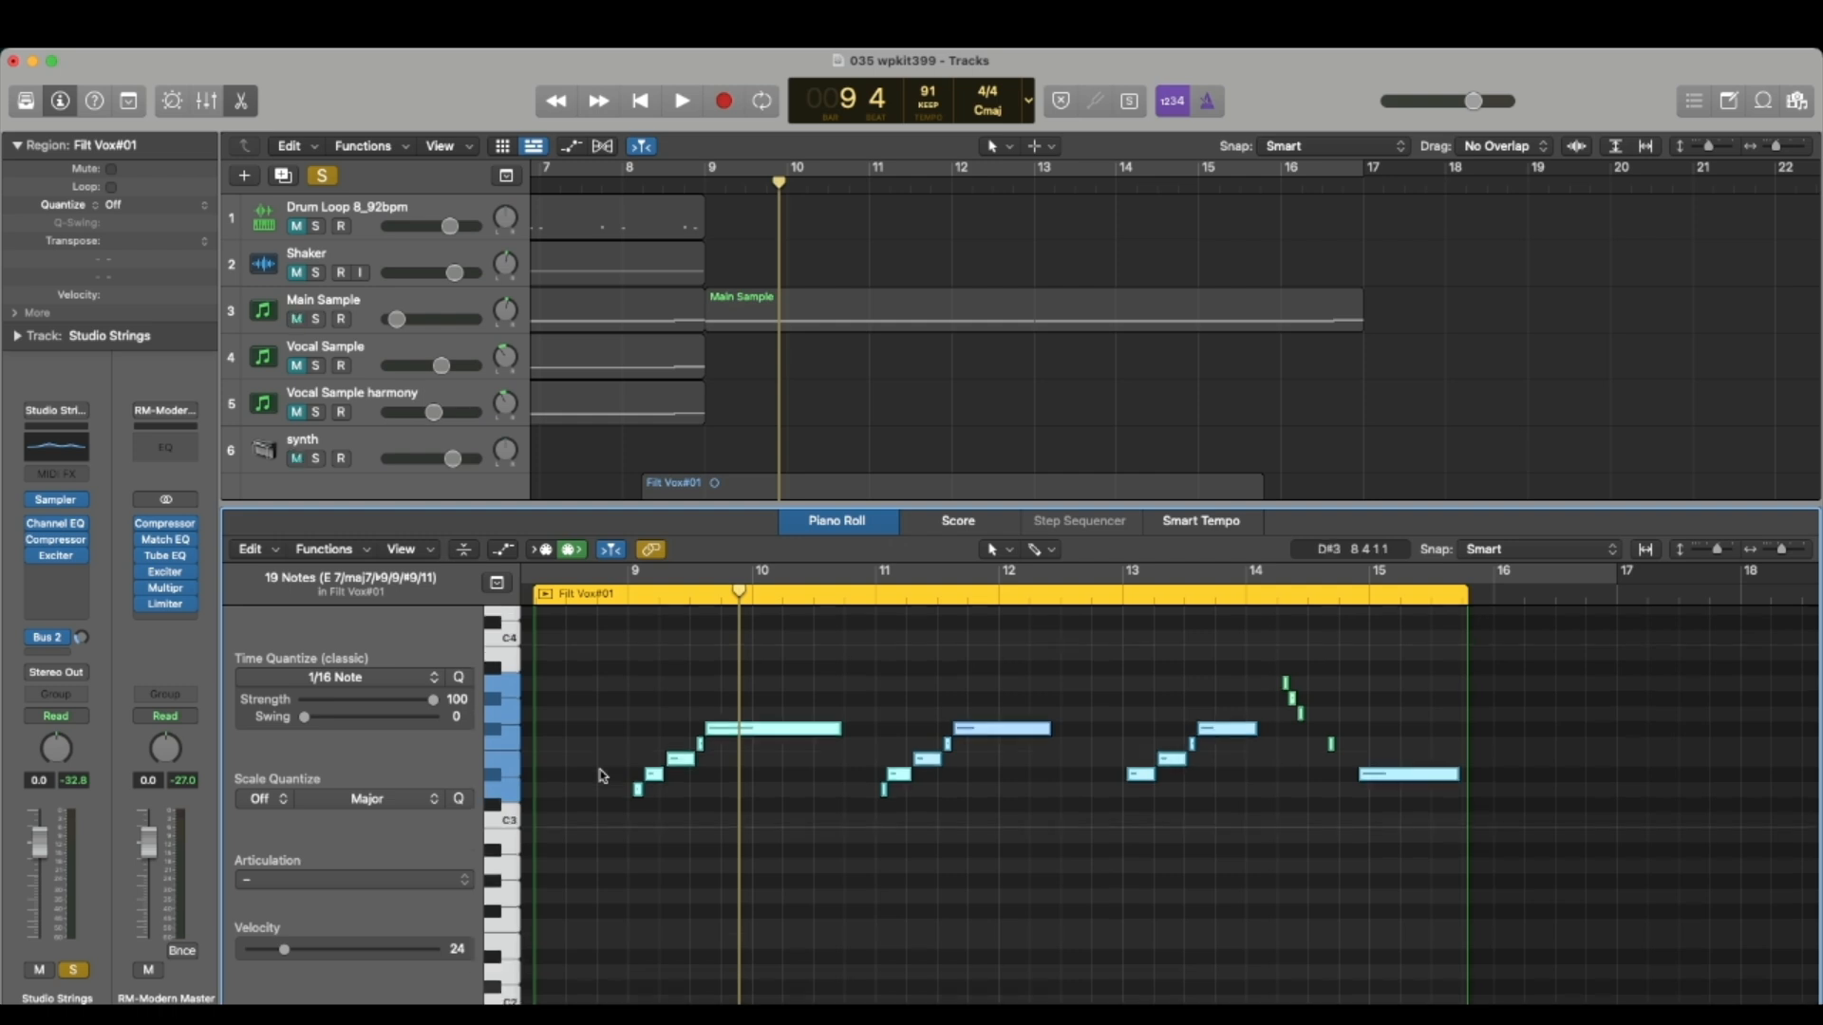
Step: Play the transposed strings notes from bar 9 until the start of bar 10
scroll(653, 813, "up", 1)
left_click(621, 598)
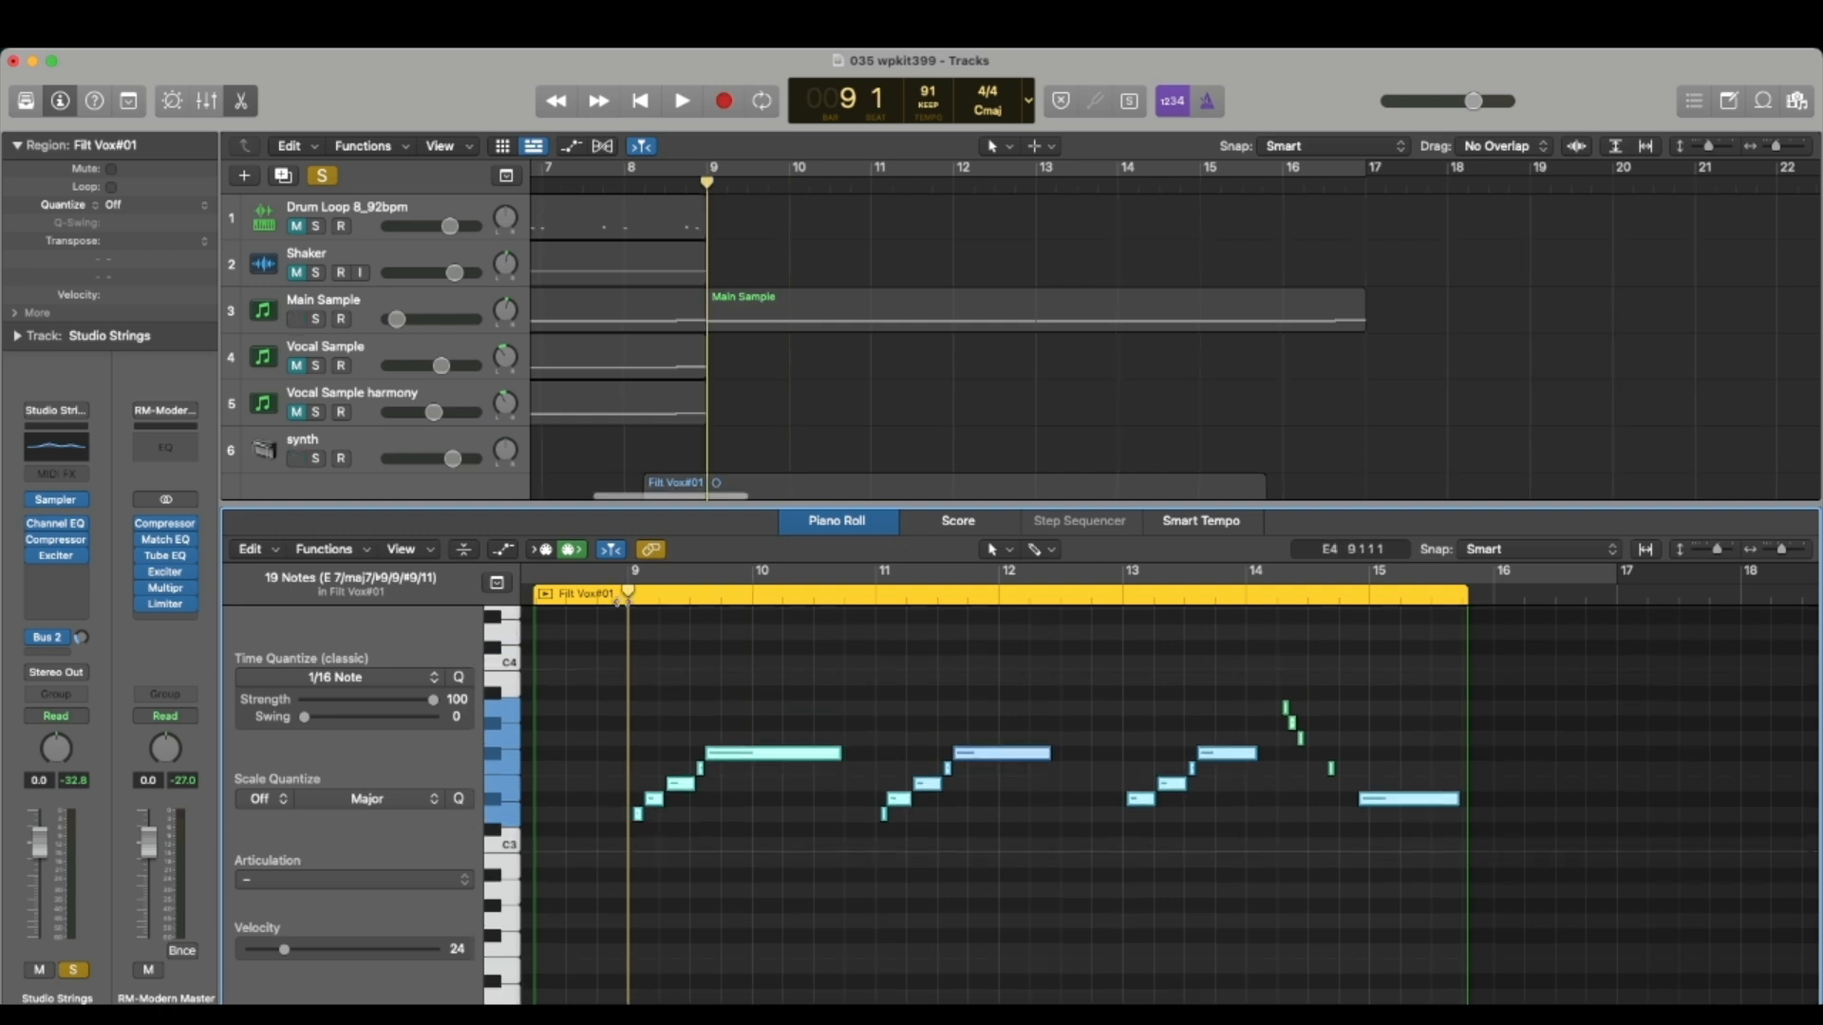
key("space")
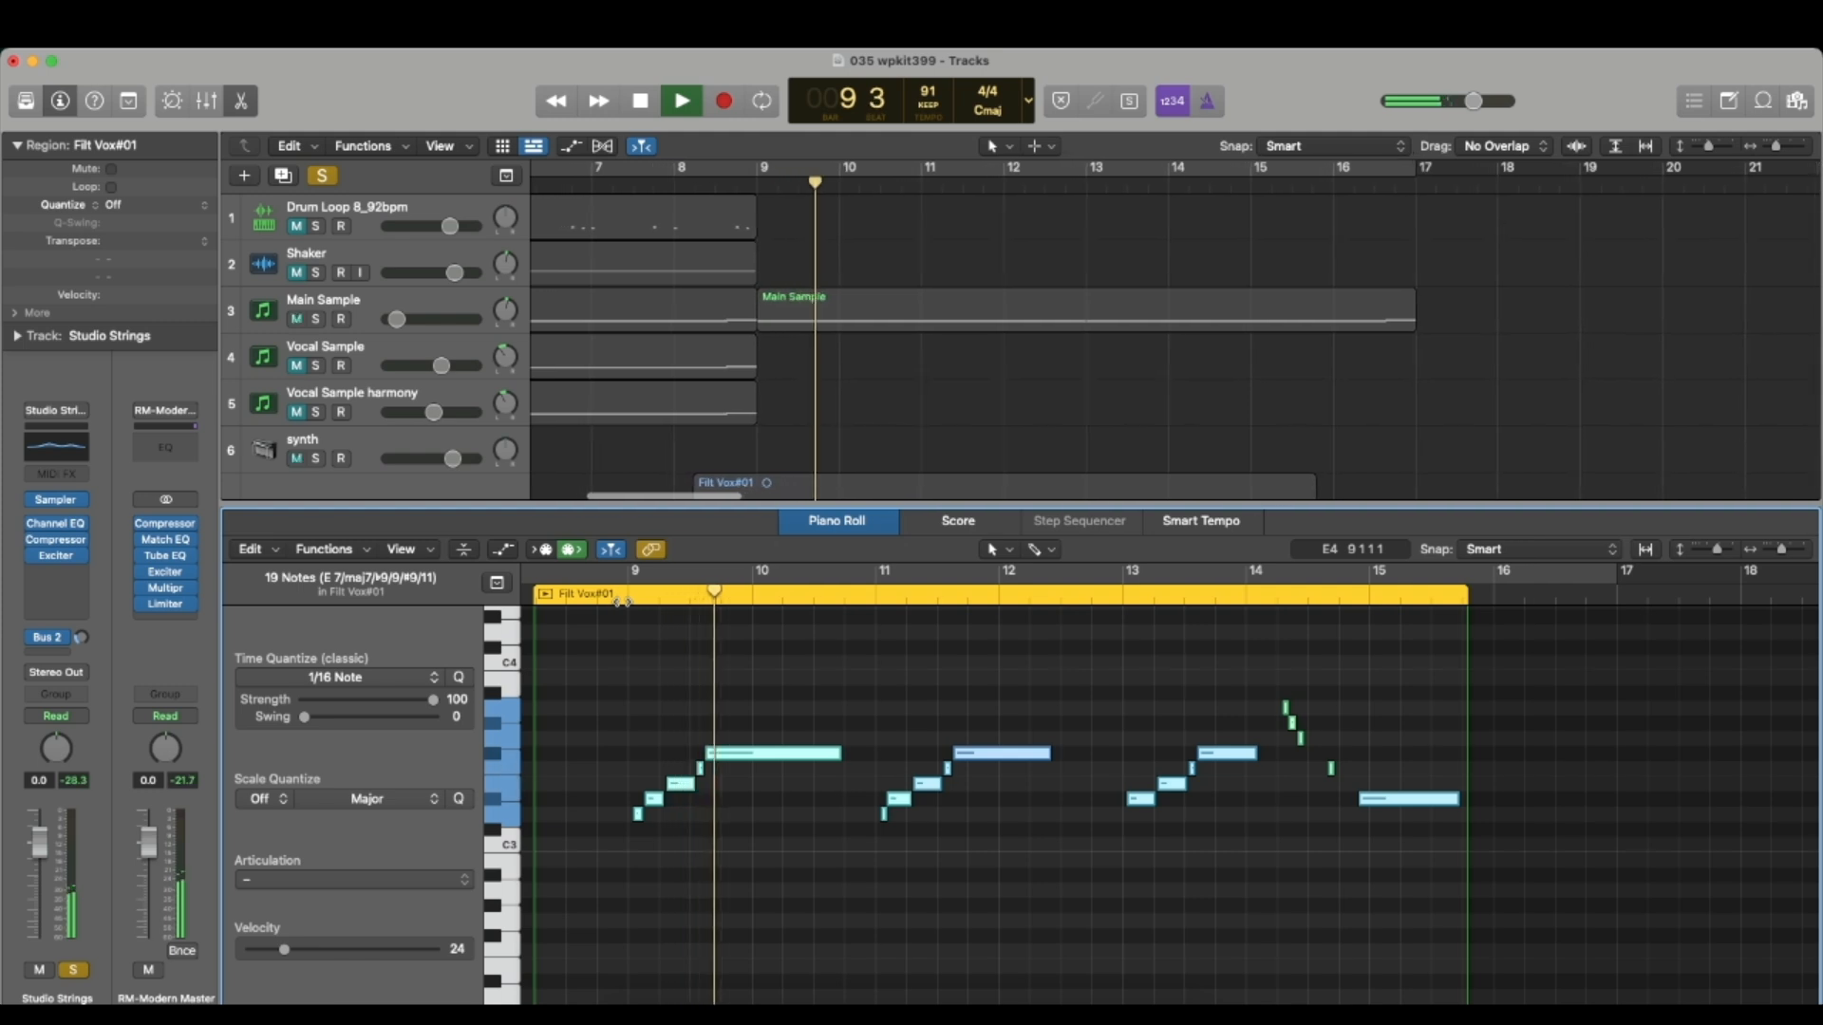
key("space")
Step: Delete the short F3 note and the short opening note of the first phrase, and extend its E3 note to meet the long note
scroll(712, 802, "up", 3)
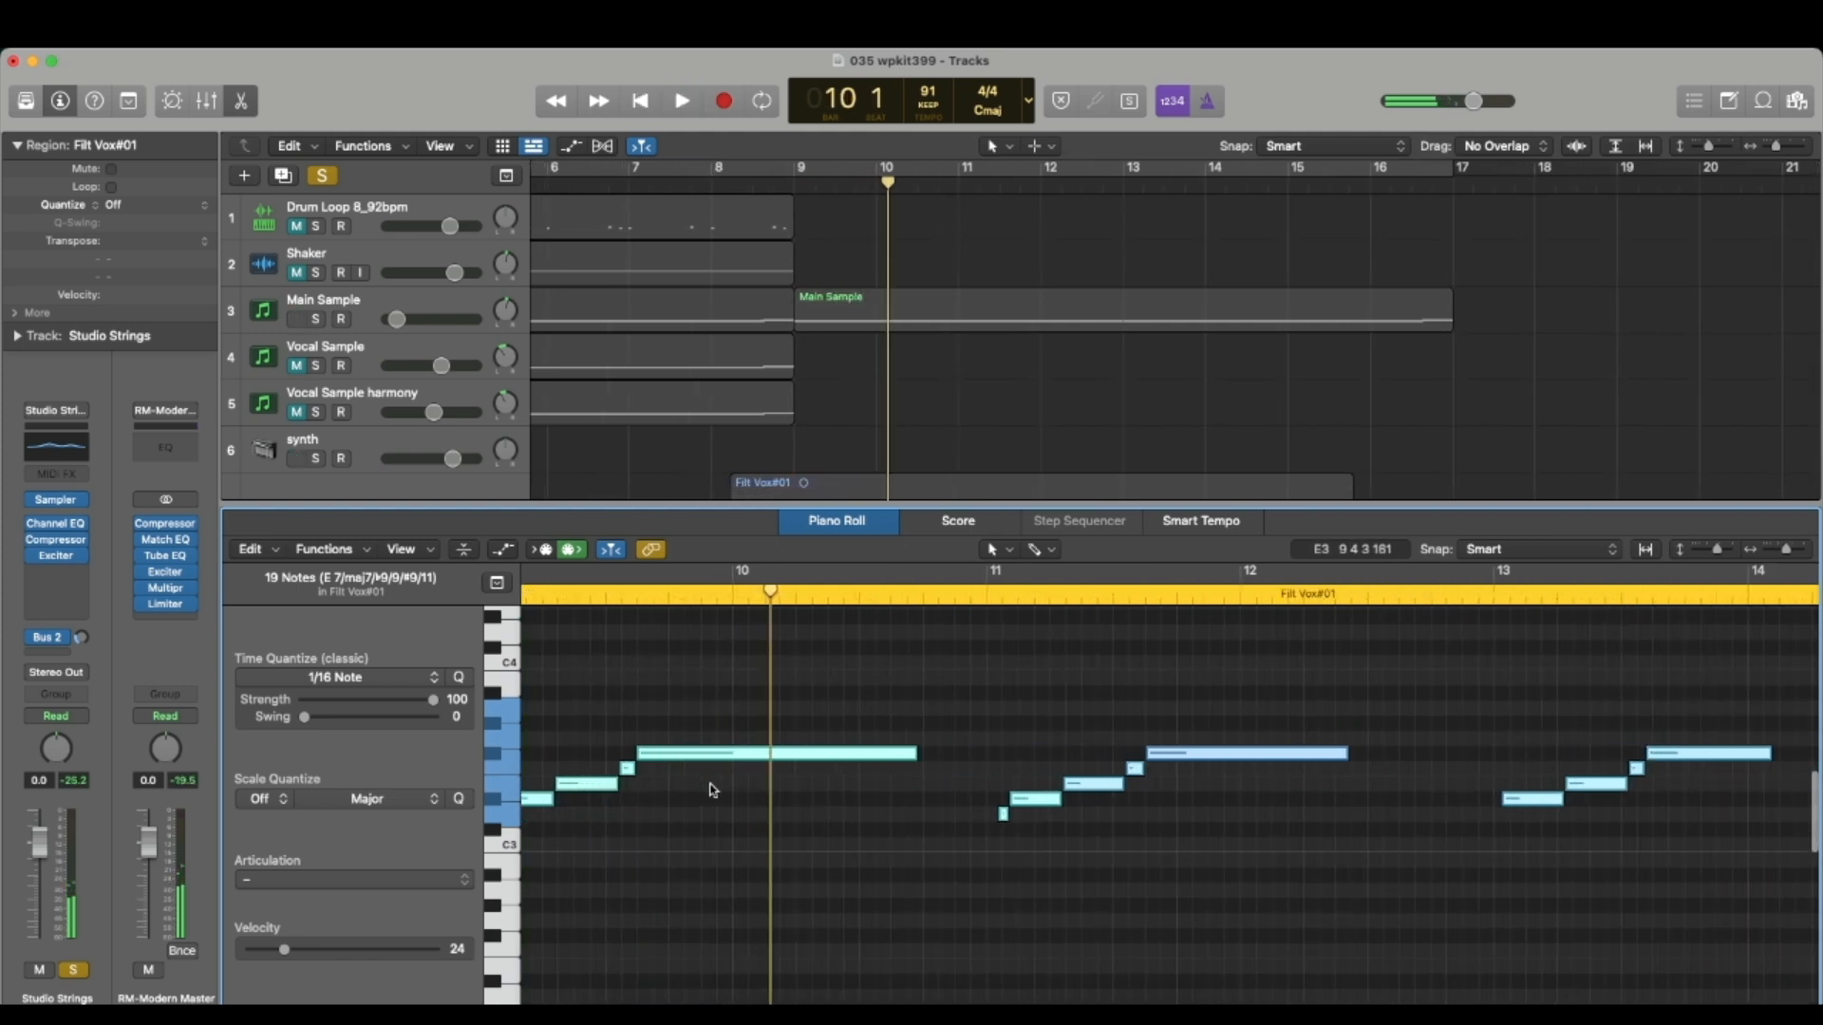
left_click(774, 787)
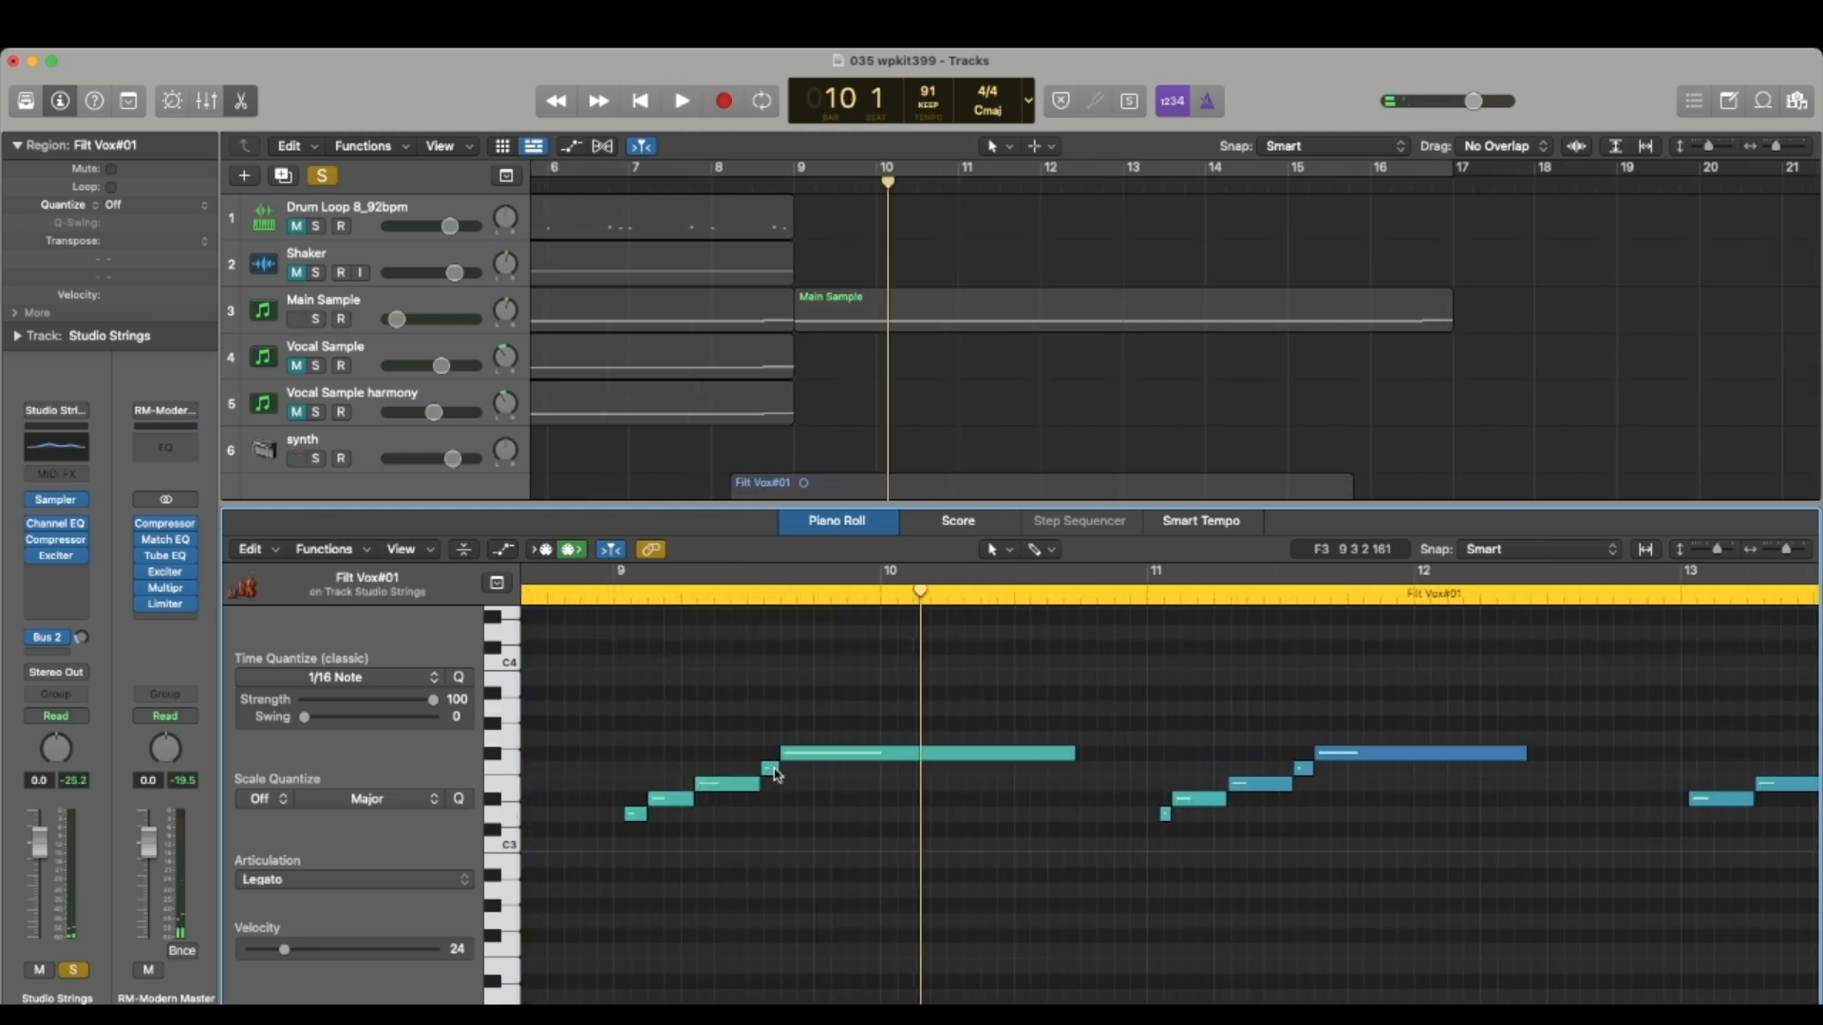
left_click(771, 769)
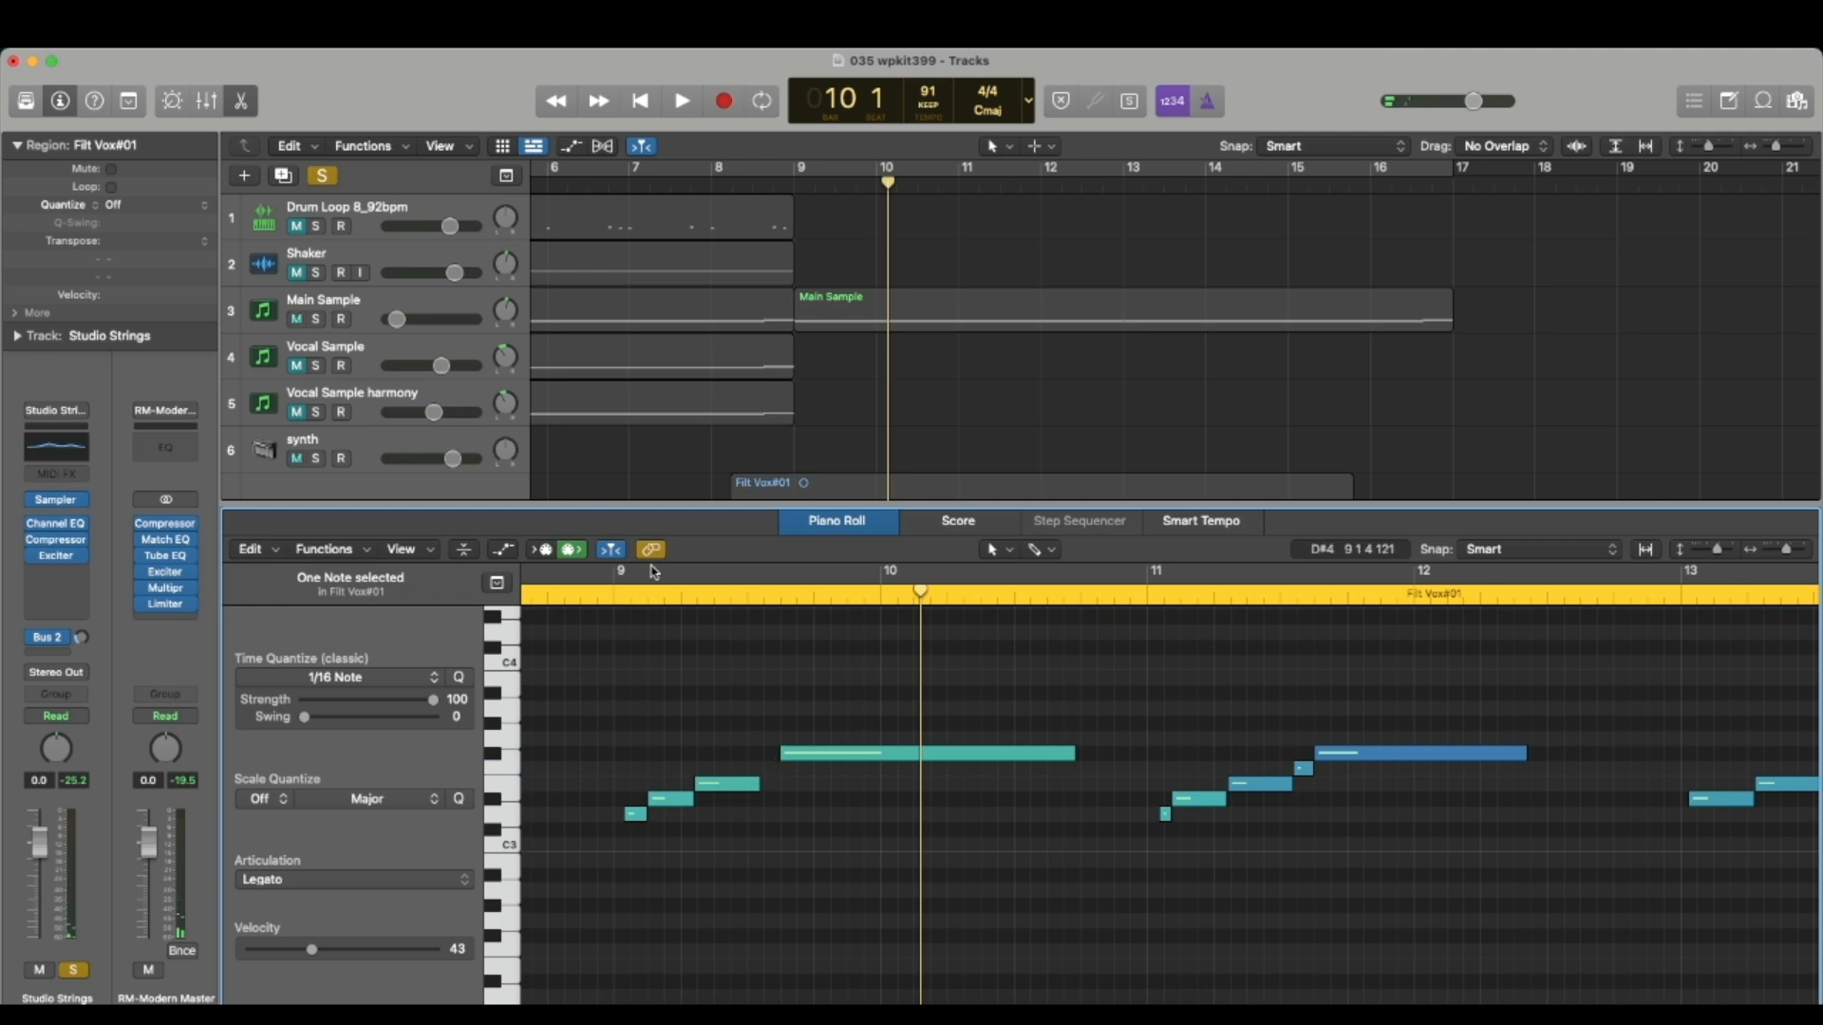
left_click(582, 594)
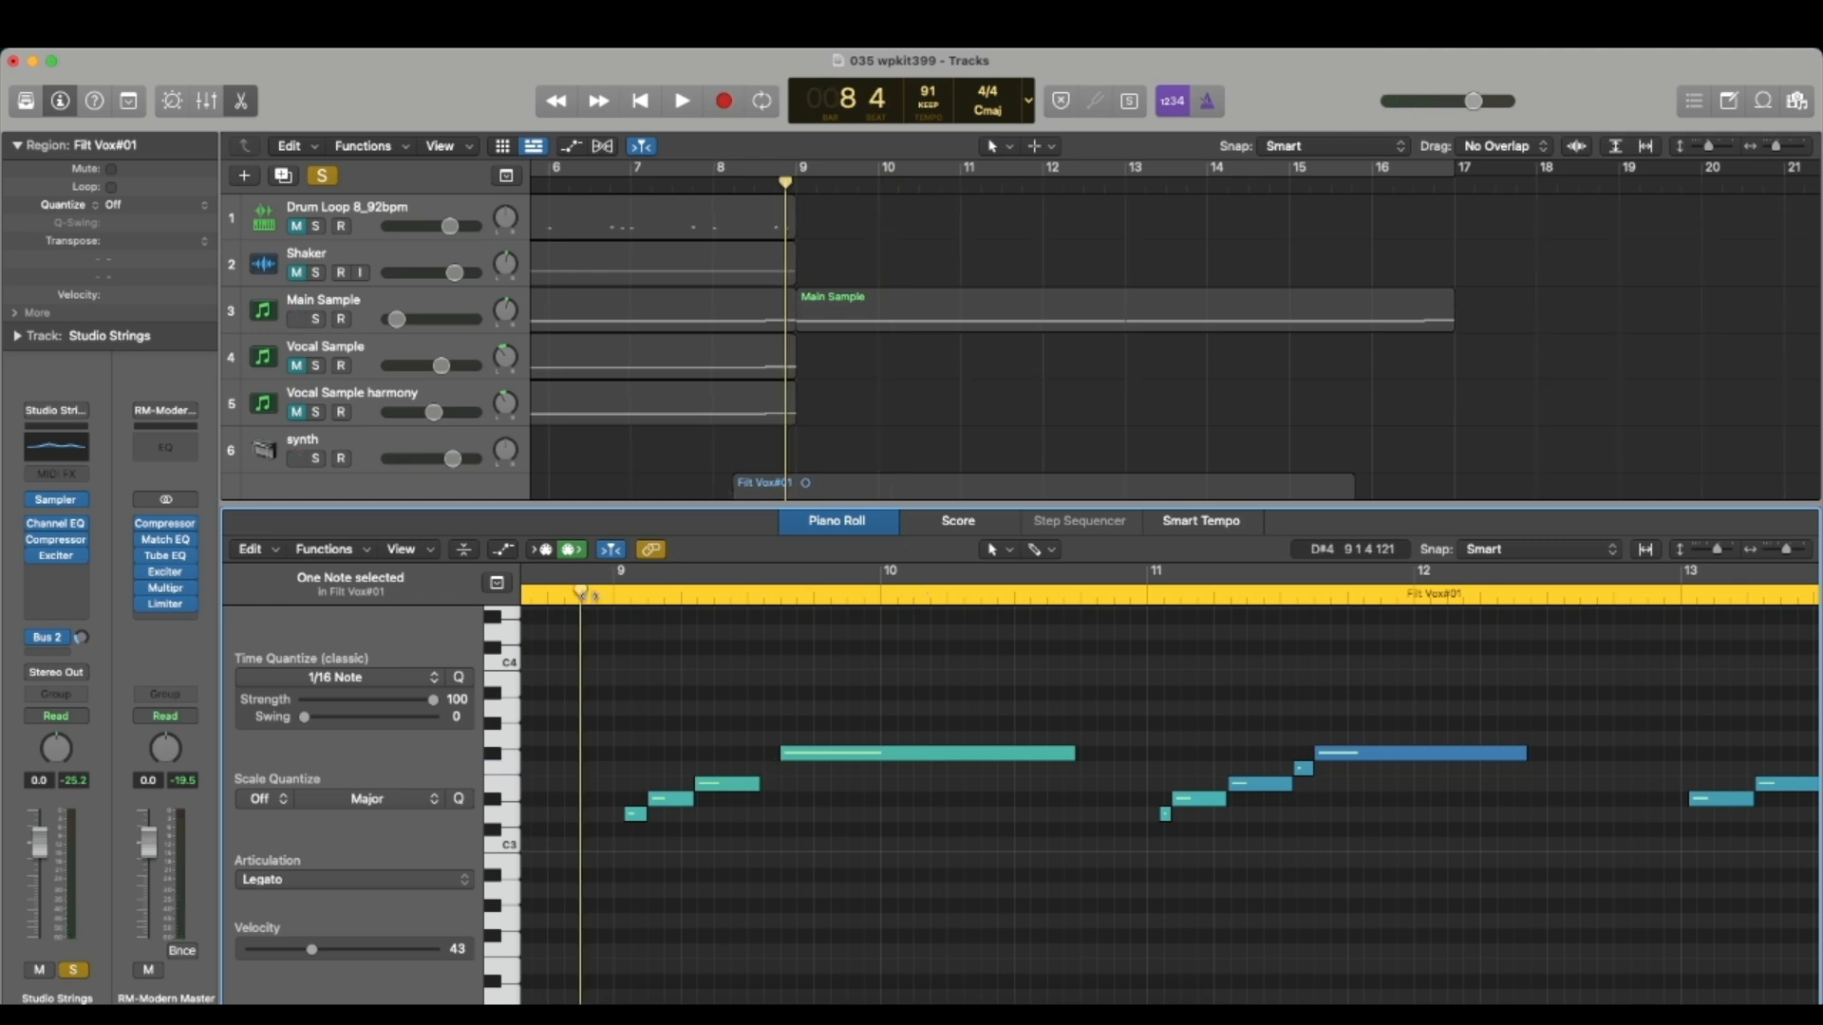
key("space")
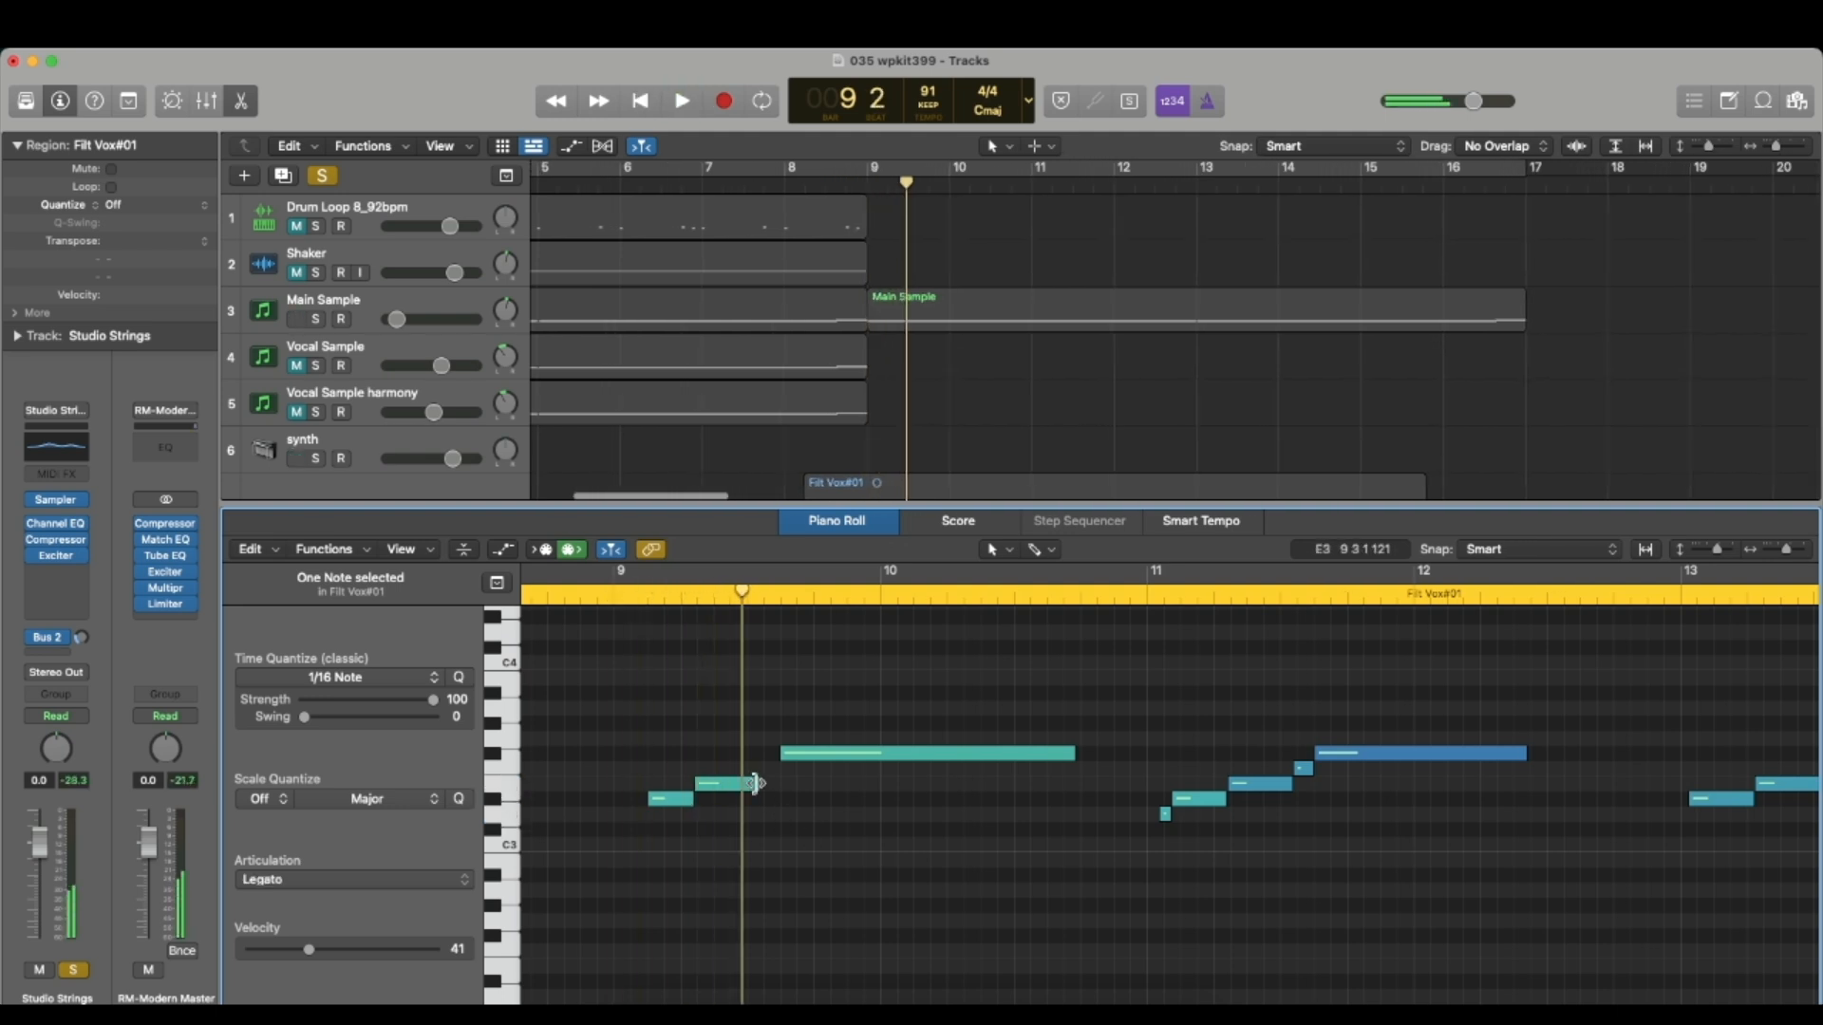
left_click_drag(755, 784, 778, 784)
Step: Play the edited first phrase from bar 9 and clean up the second and third phrases by removing their short notes and closing the gaps
left_click(633, 593)
key("space")
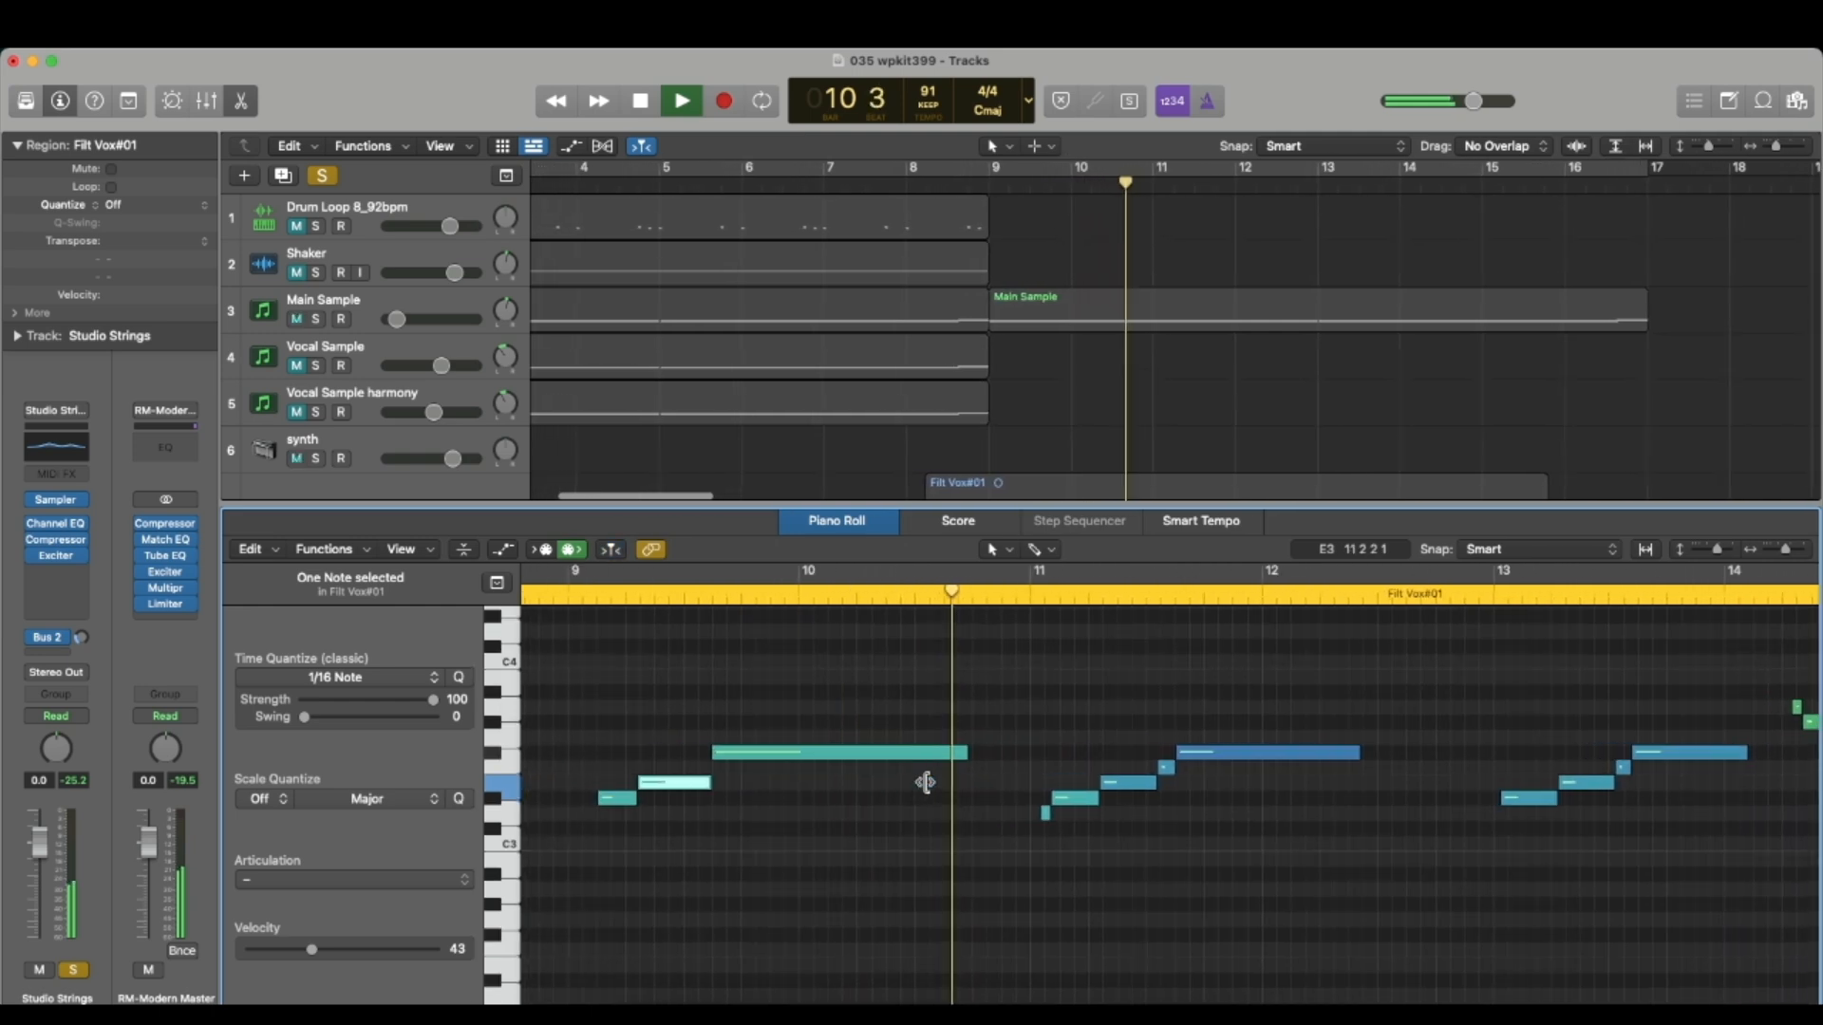
key("space")
left_click_drag(1056, 792, 1050, 797)
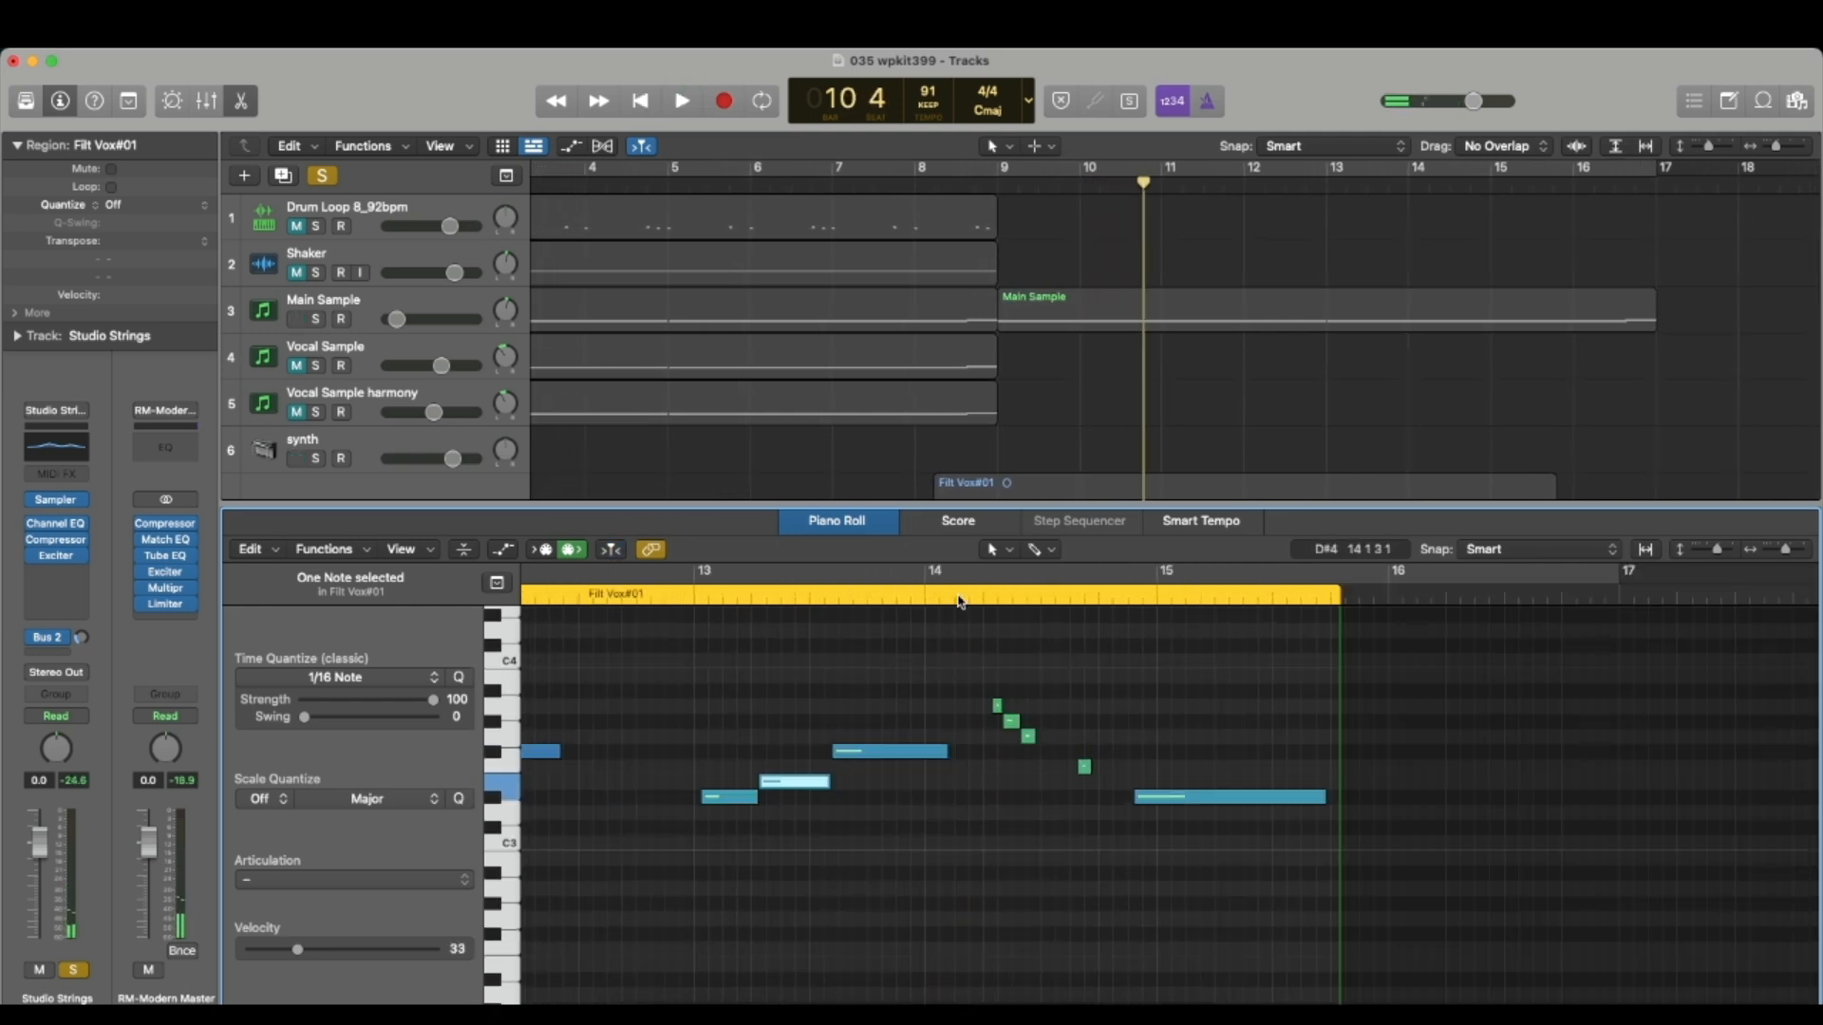
Step: Play the melody's ending from bar 14 with the Filt Vox track soloed to compare the vocal with the strings
left_click(959, 601)
key("space")
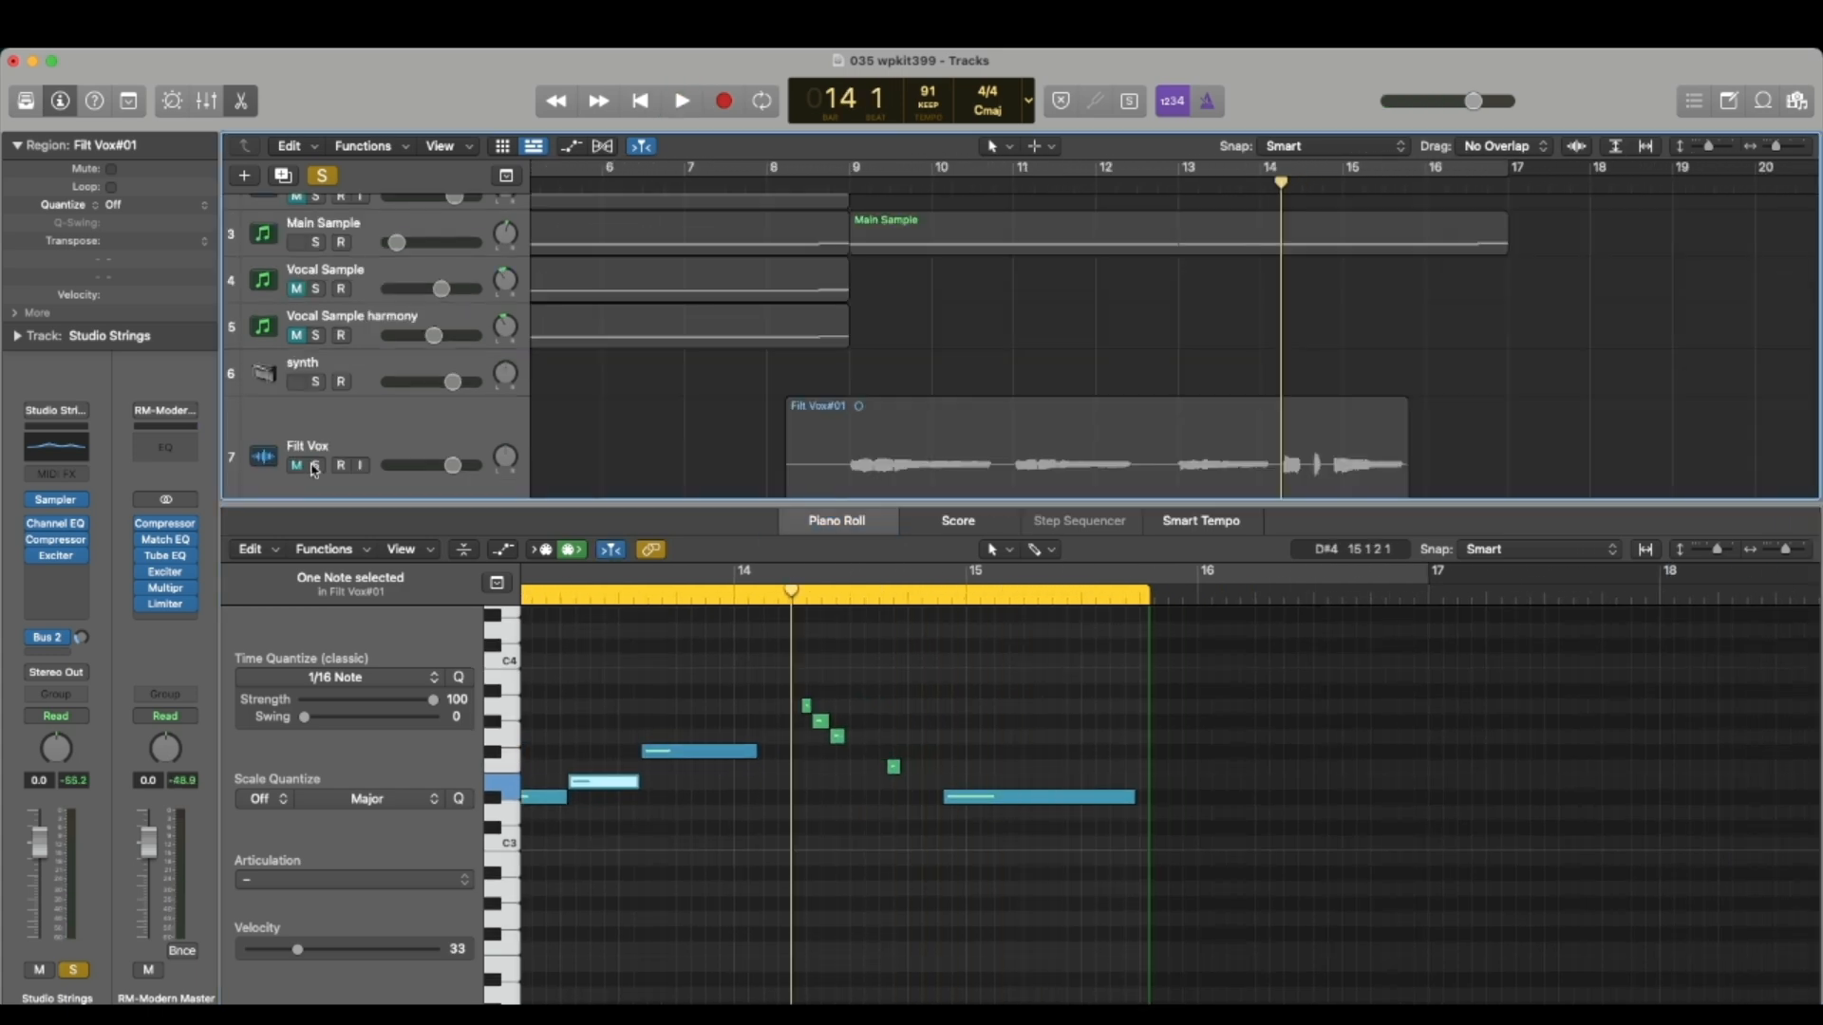
left_click(314, 466)
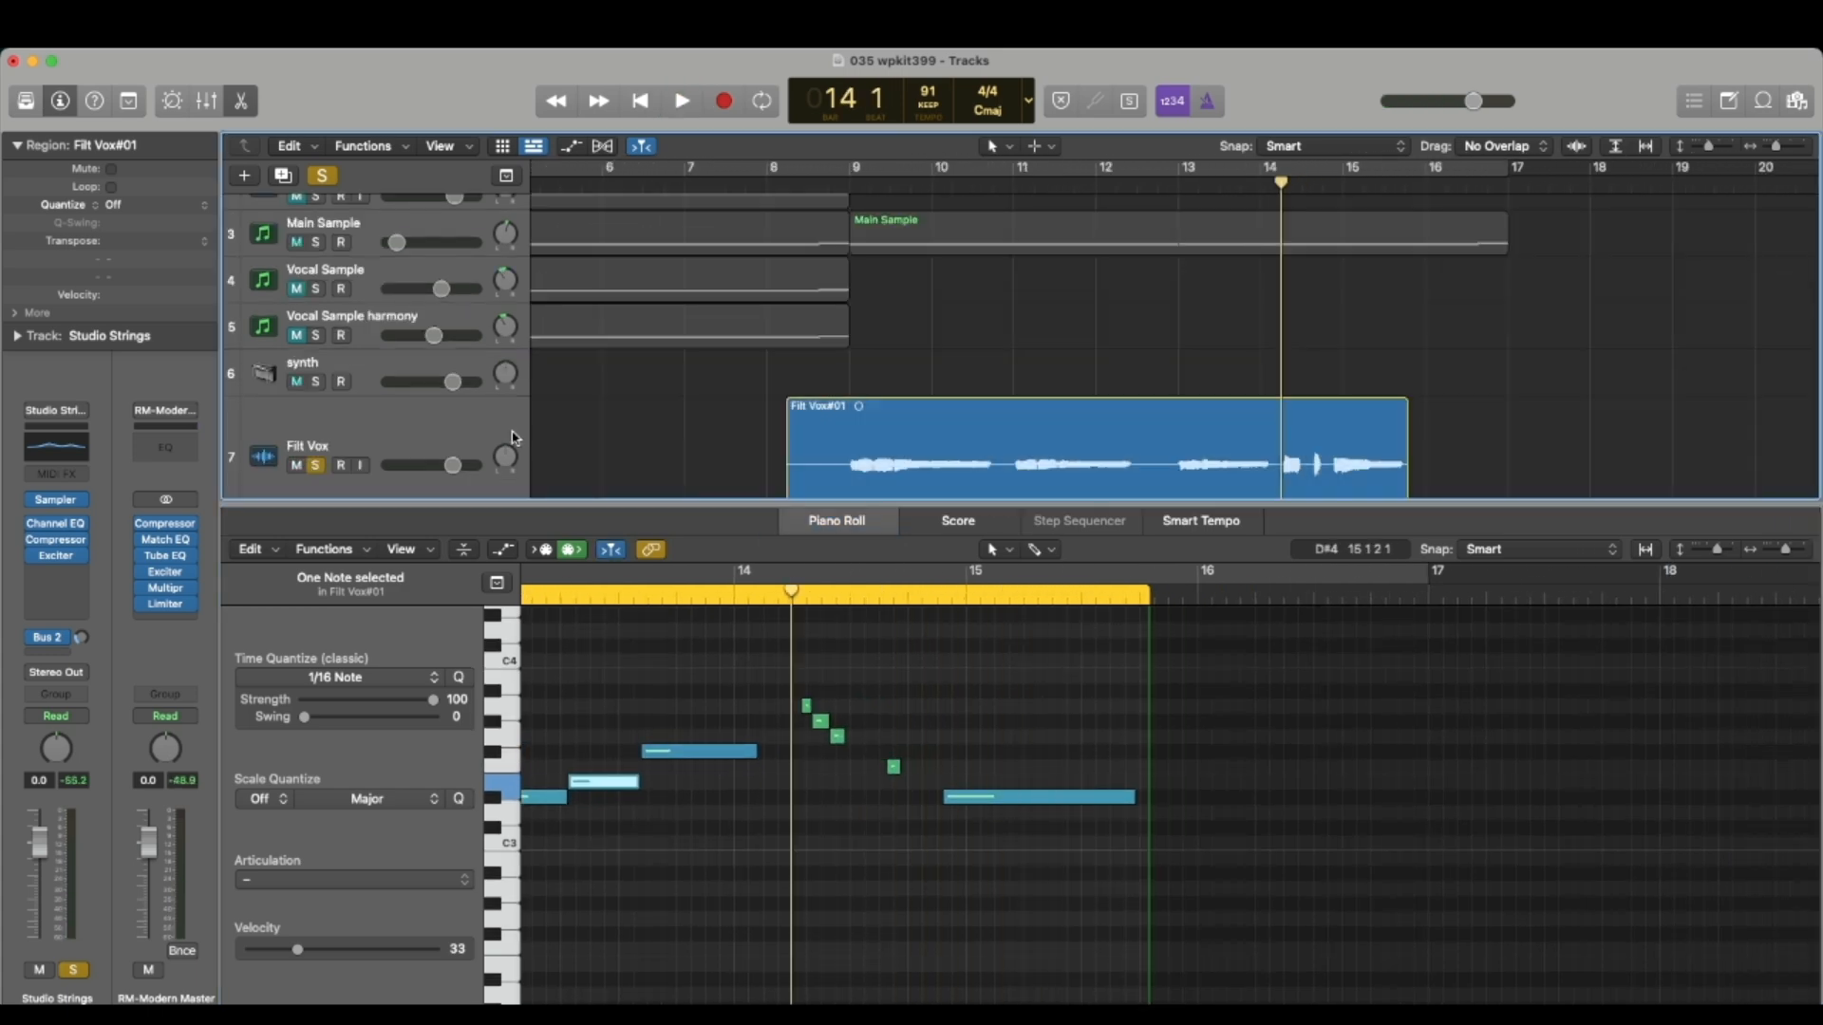
key("space")
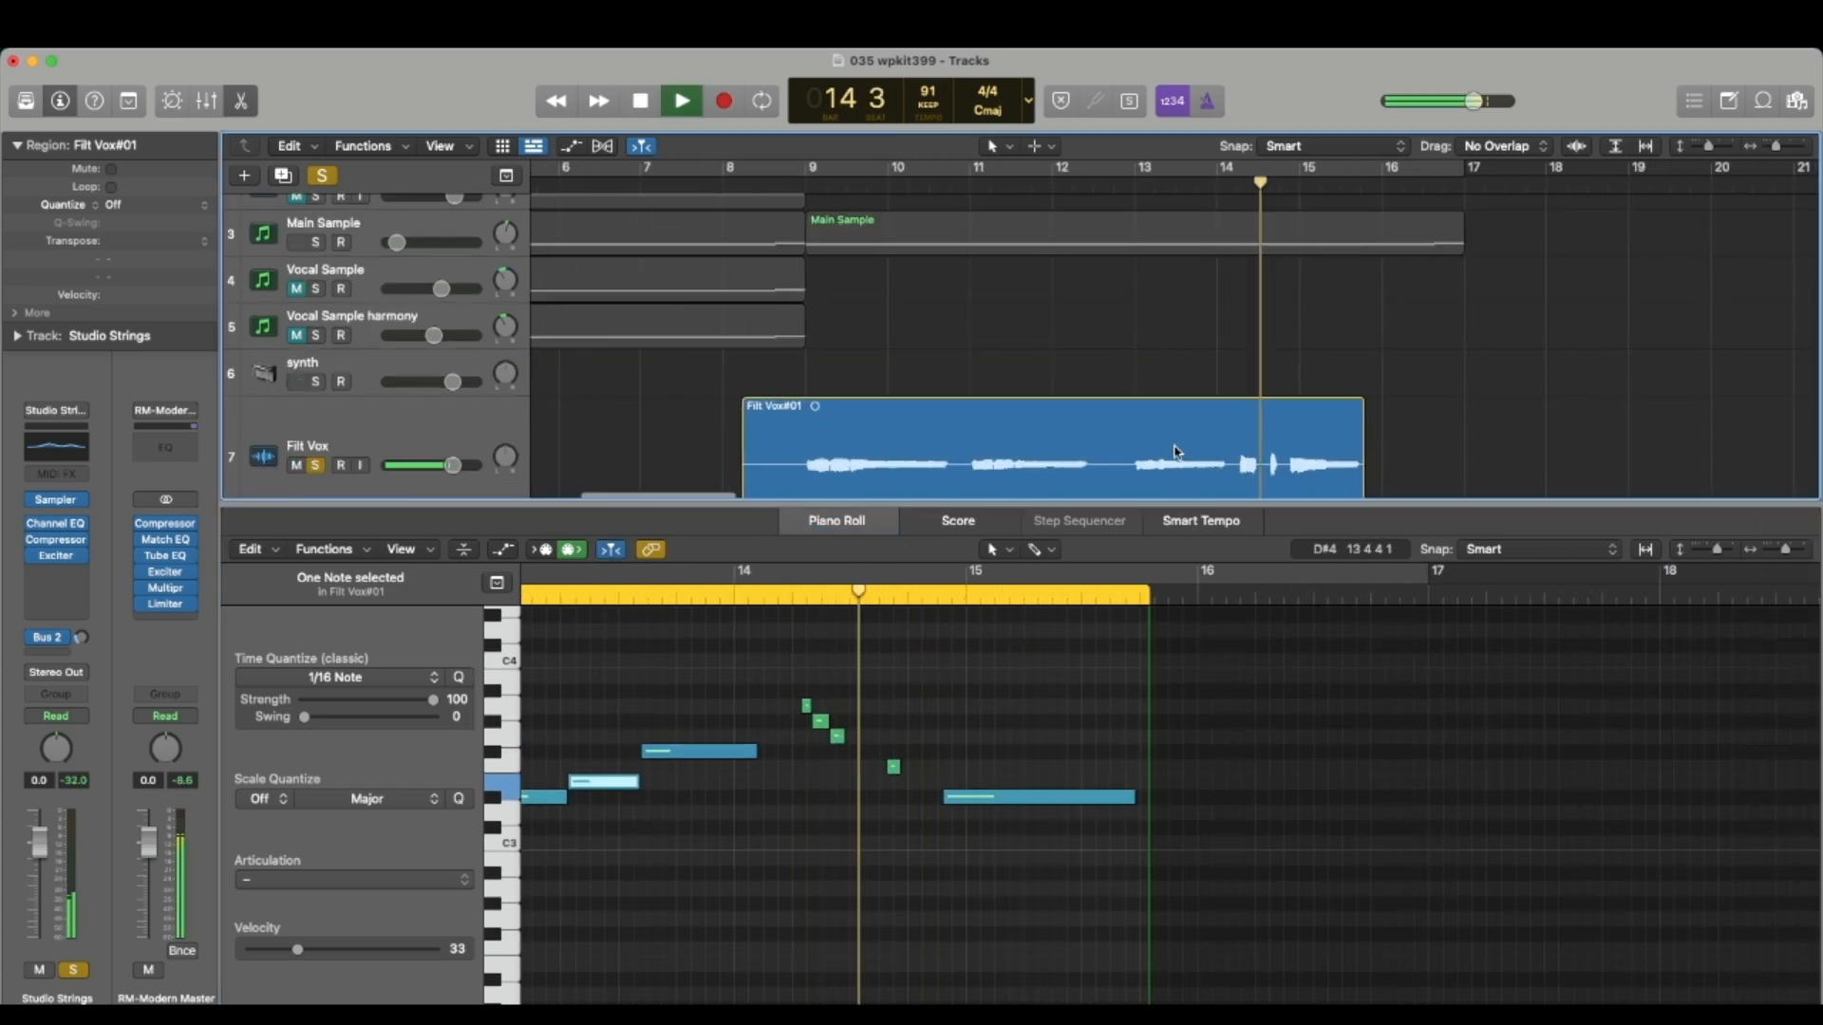
key("space")
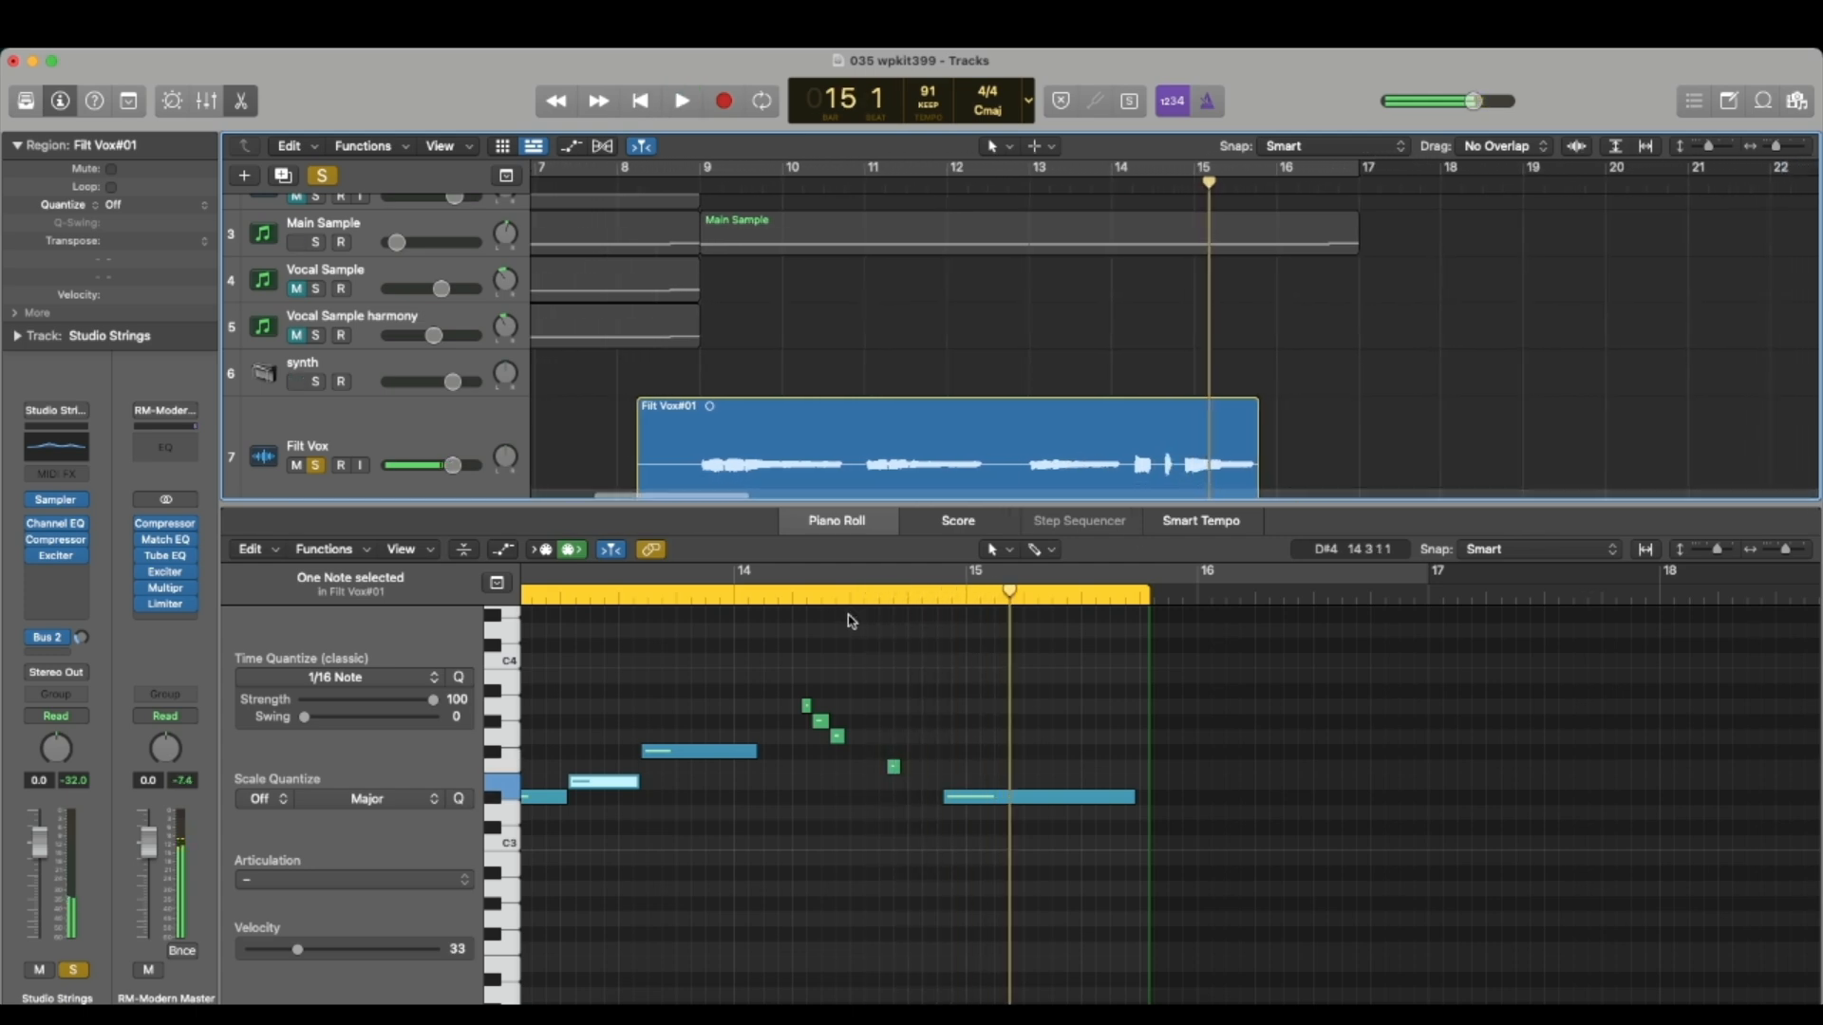
Step: Solo the Main Sample track, set a cycle over bars 14 to 16, and play its beginning
left_click(764, 594)
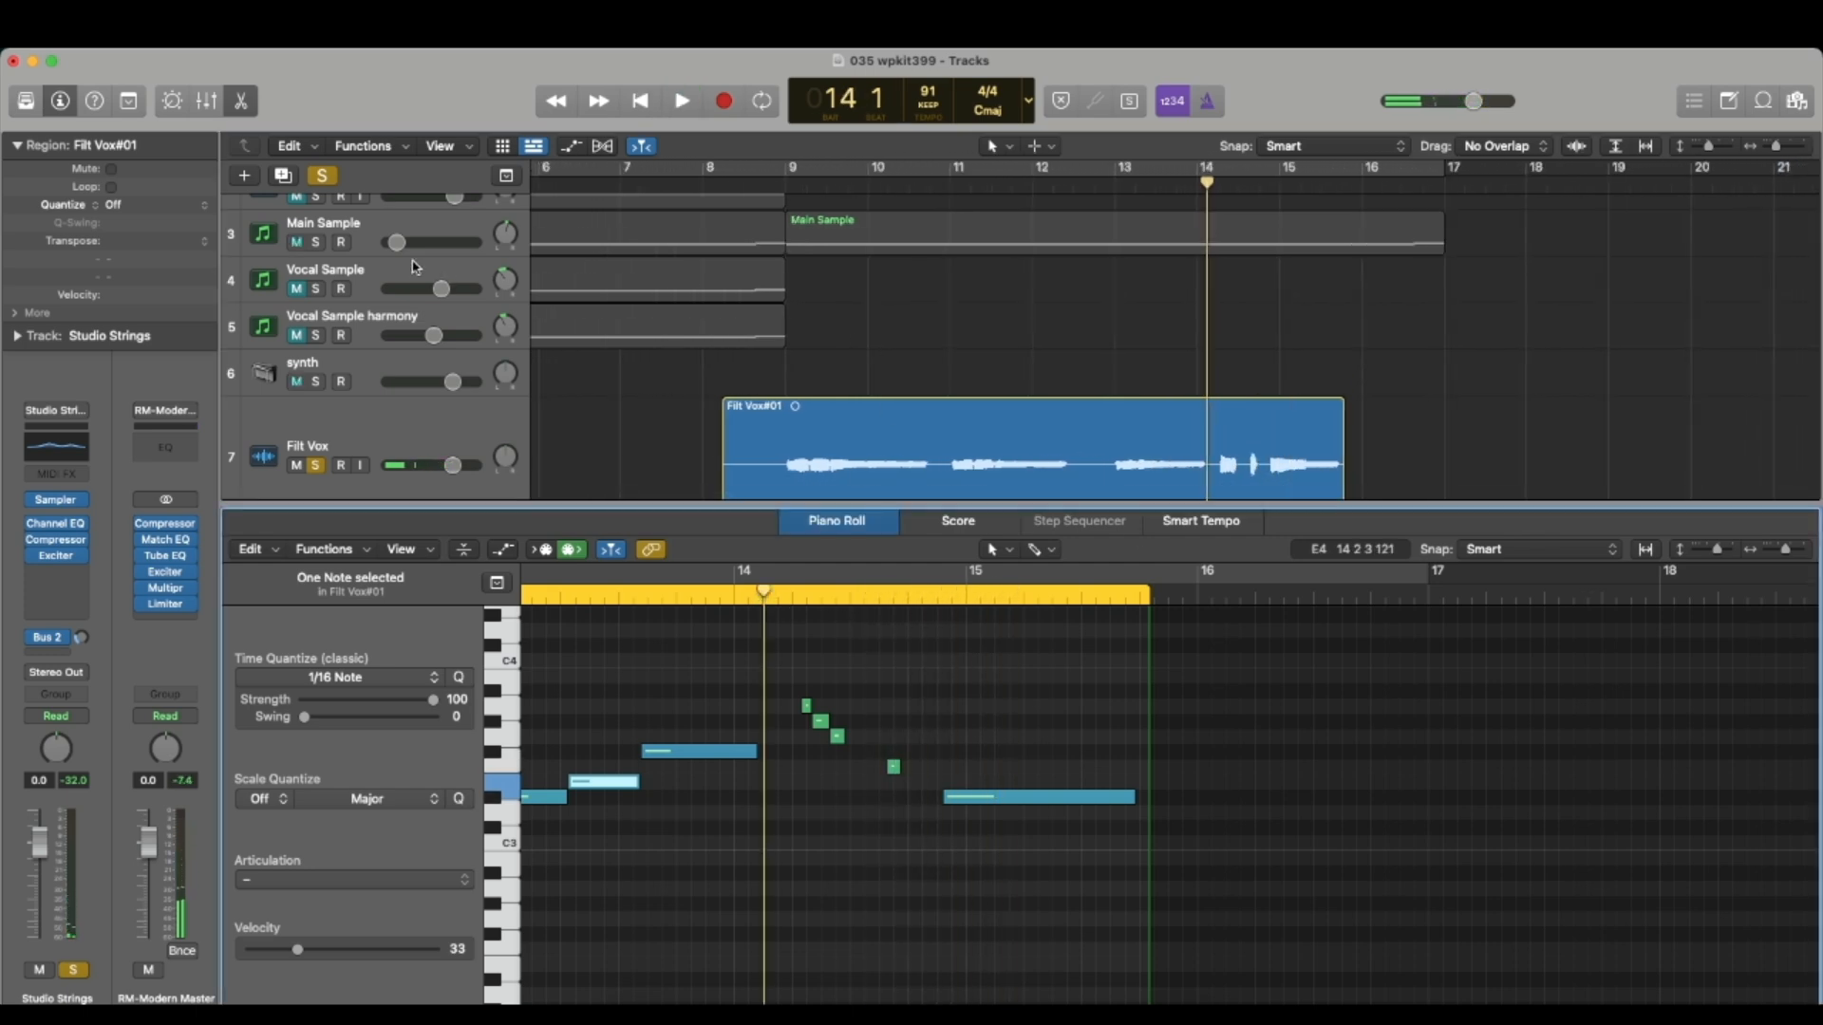
left_click(316, 242)
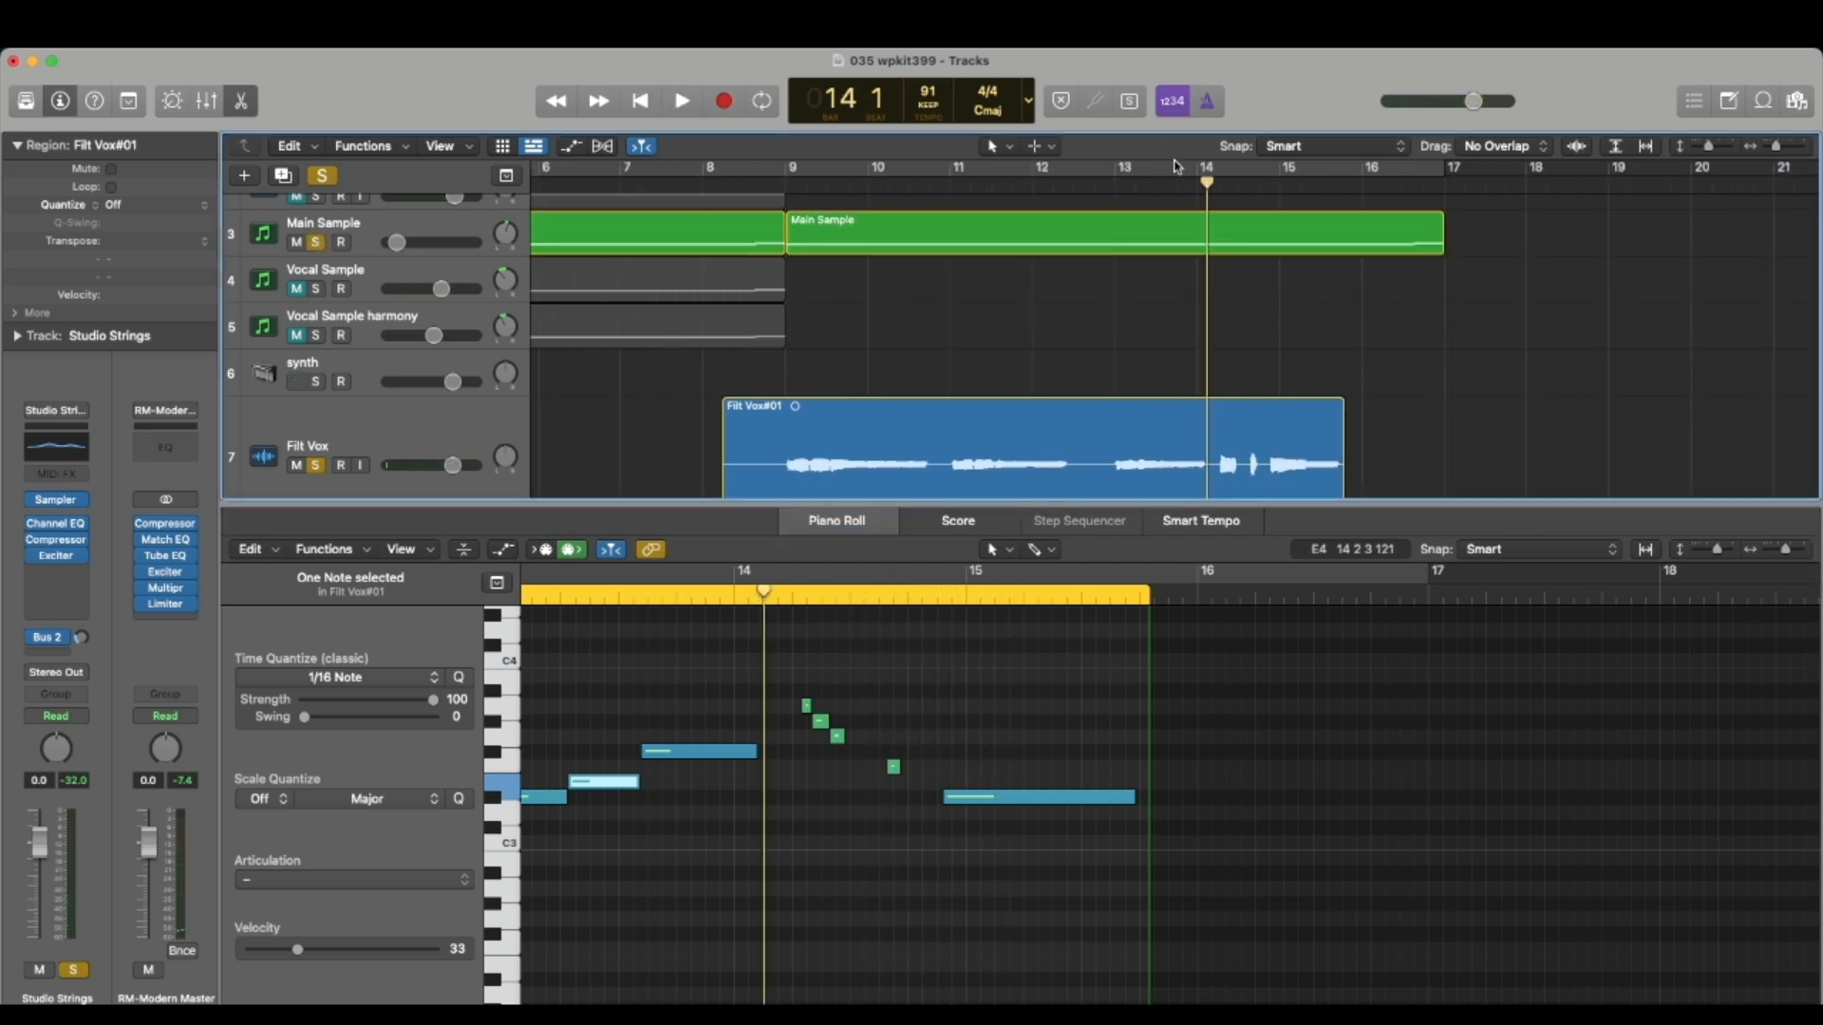
left_click_drag(1187, 173, 1371, 175)
key("space")
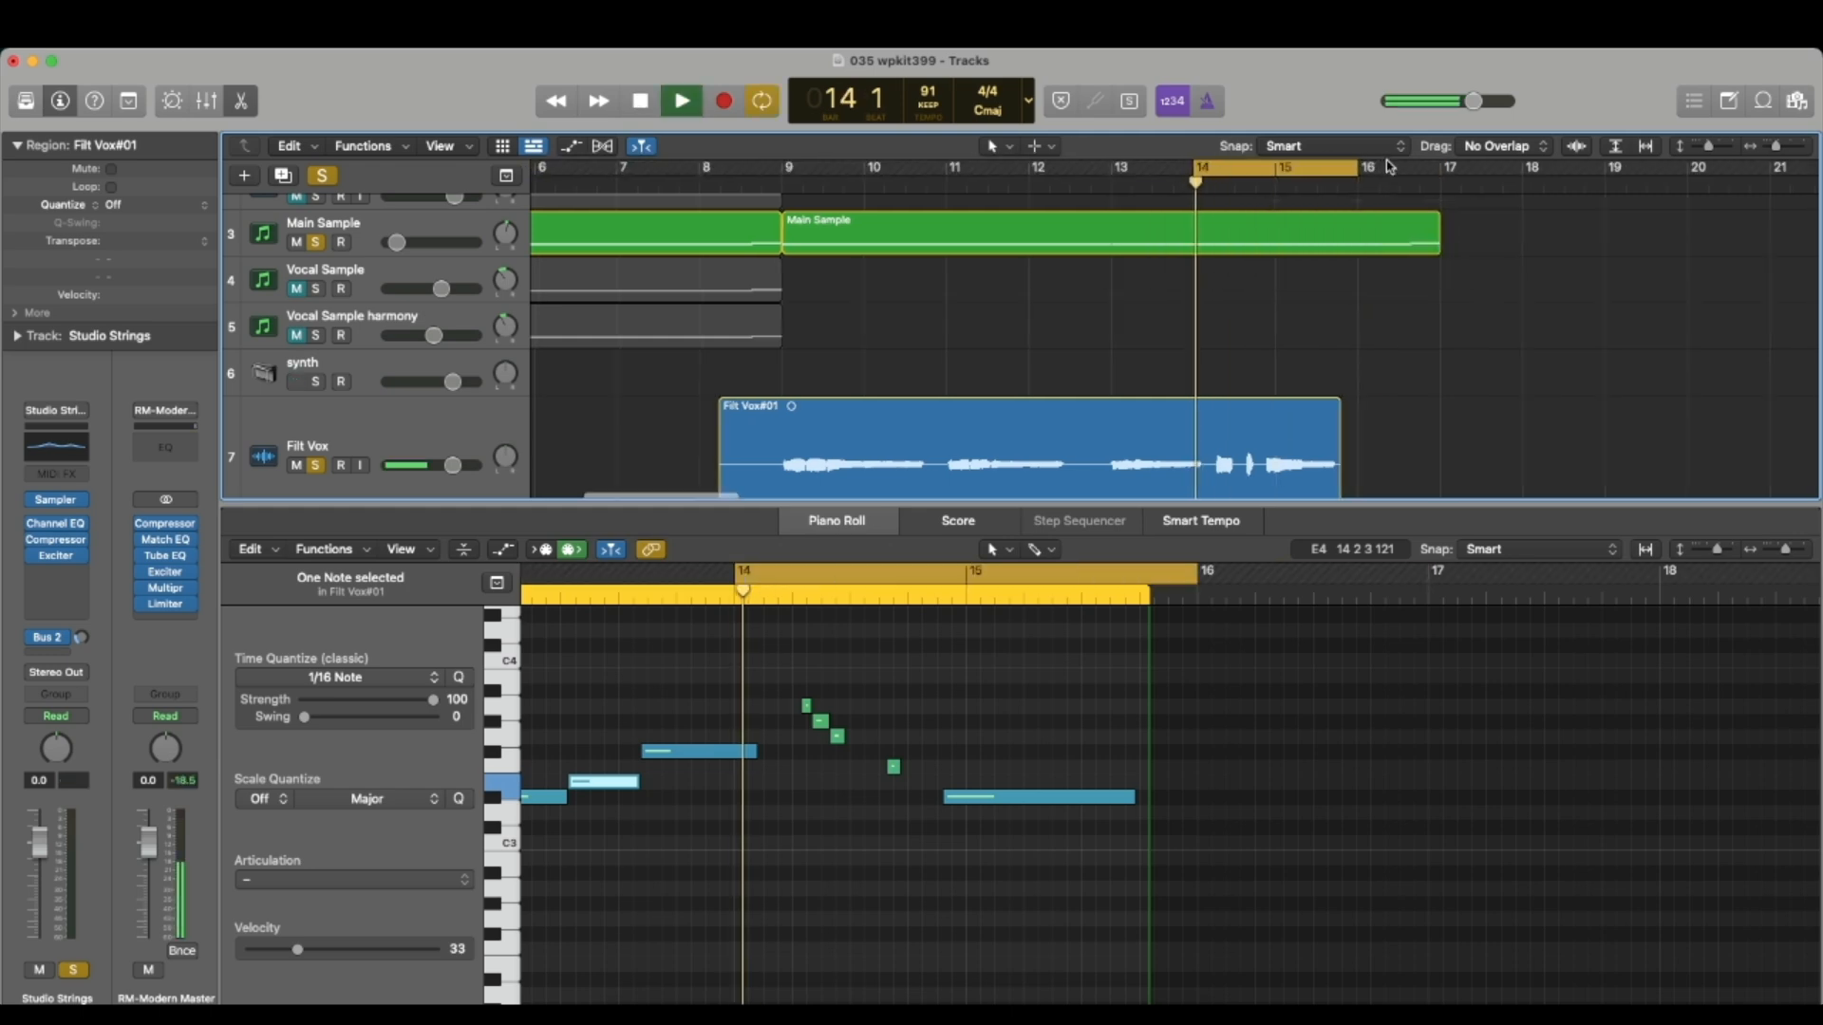
key("space")
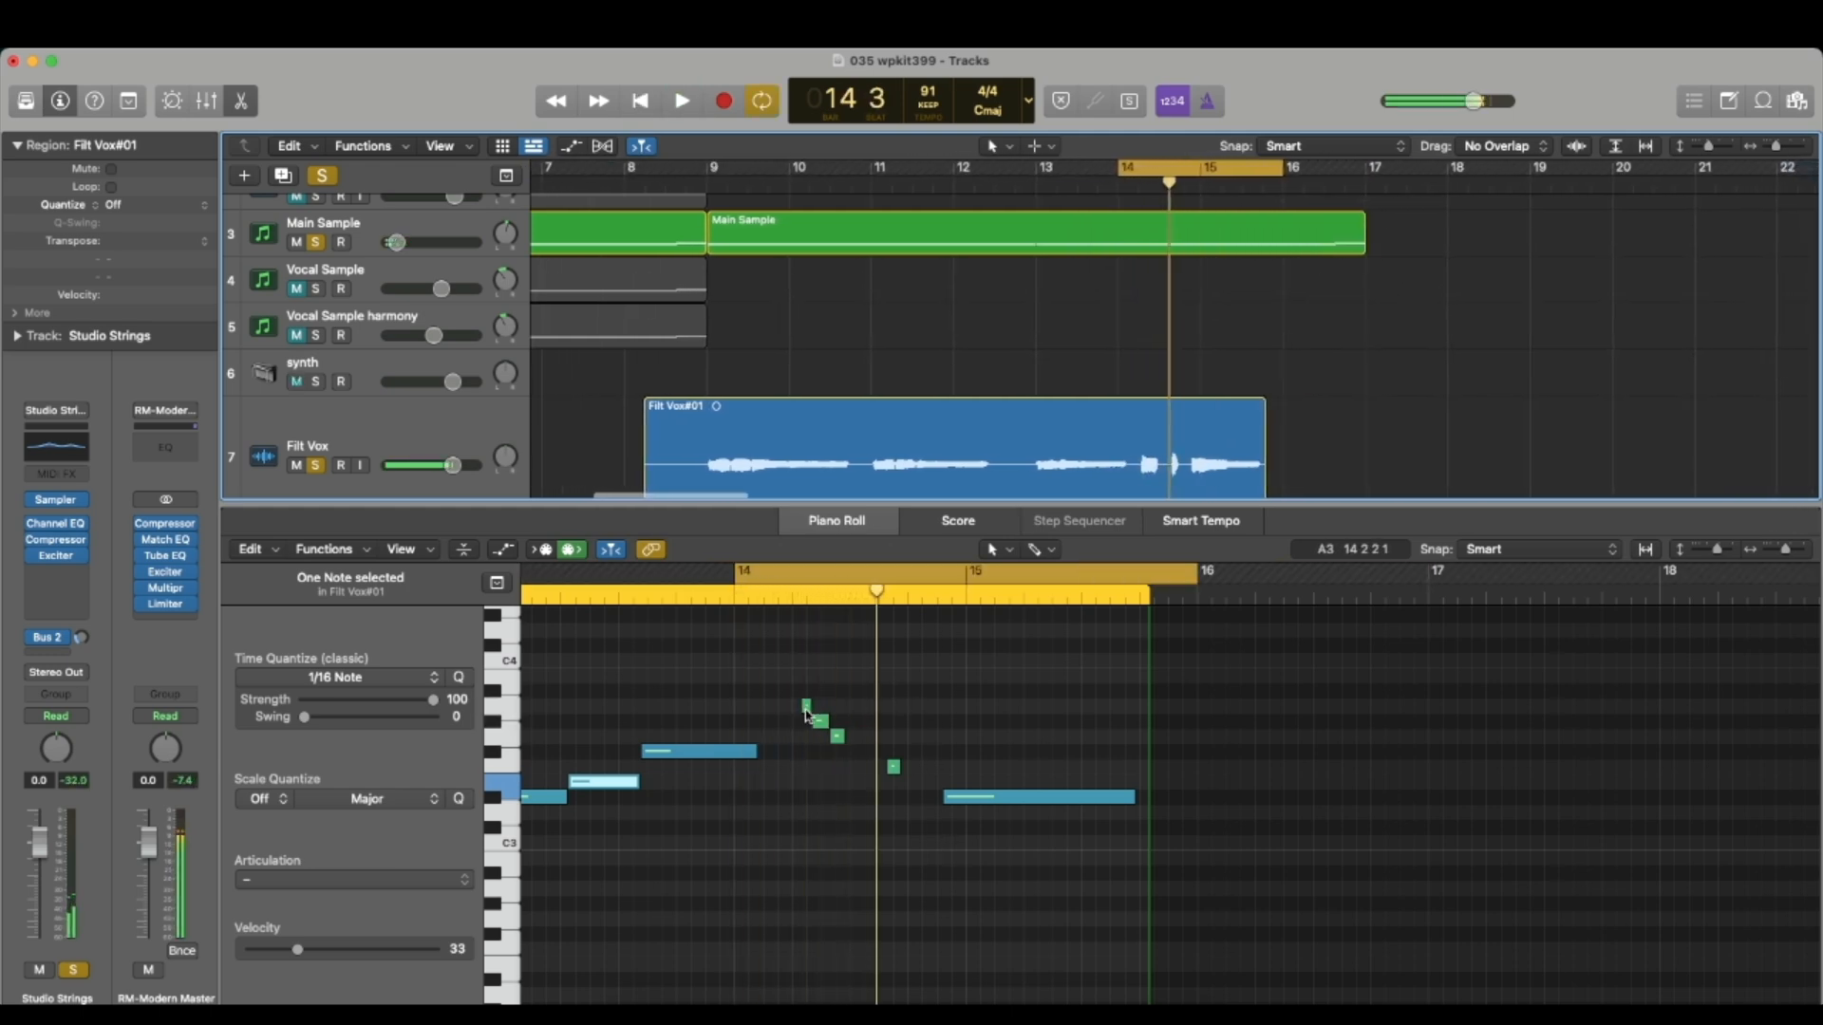
Step: Rework the short descending run in bar 14 into the pitches G#3, F#3 and E3, with the E3 on beat 3
left_click(805, 707)
left_click_drag(824, 710, 824, 726)
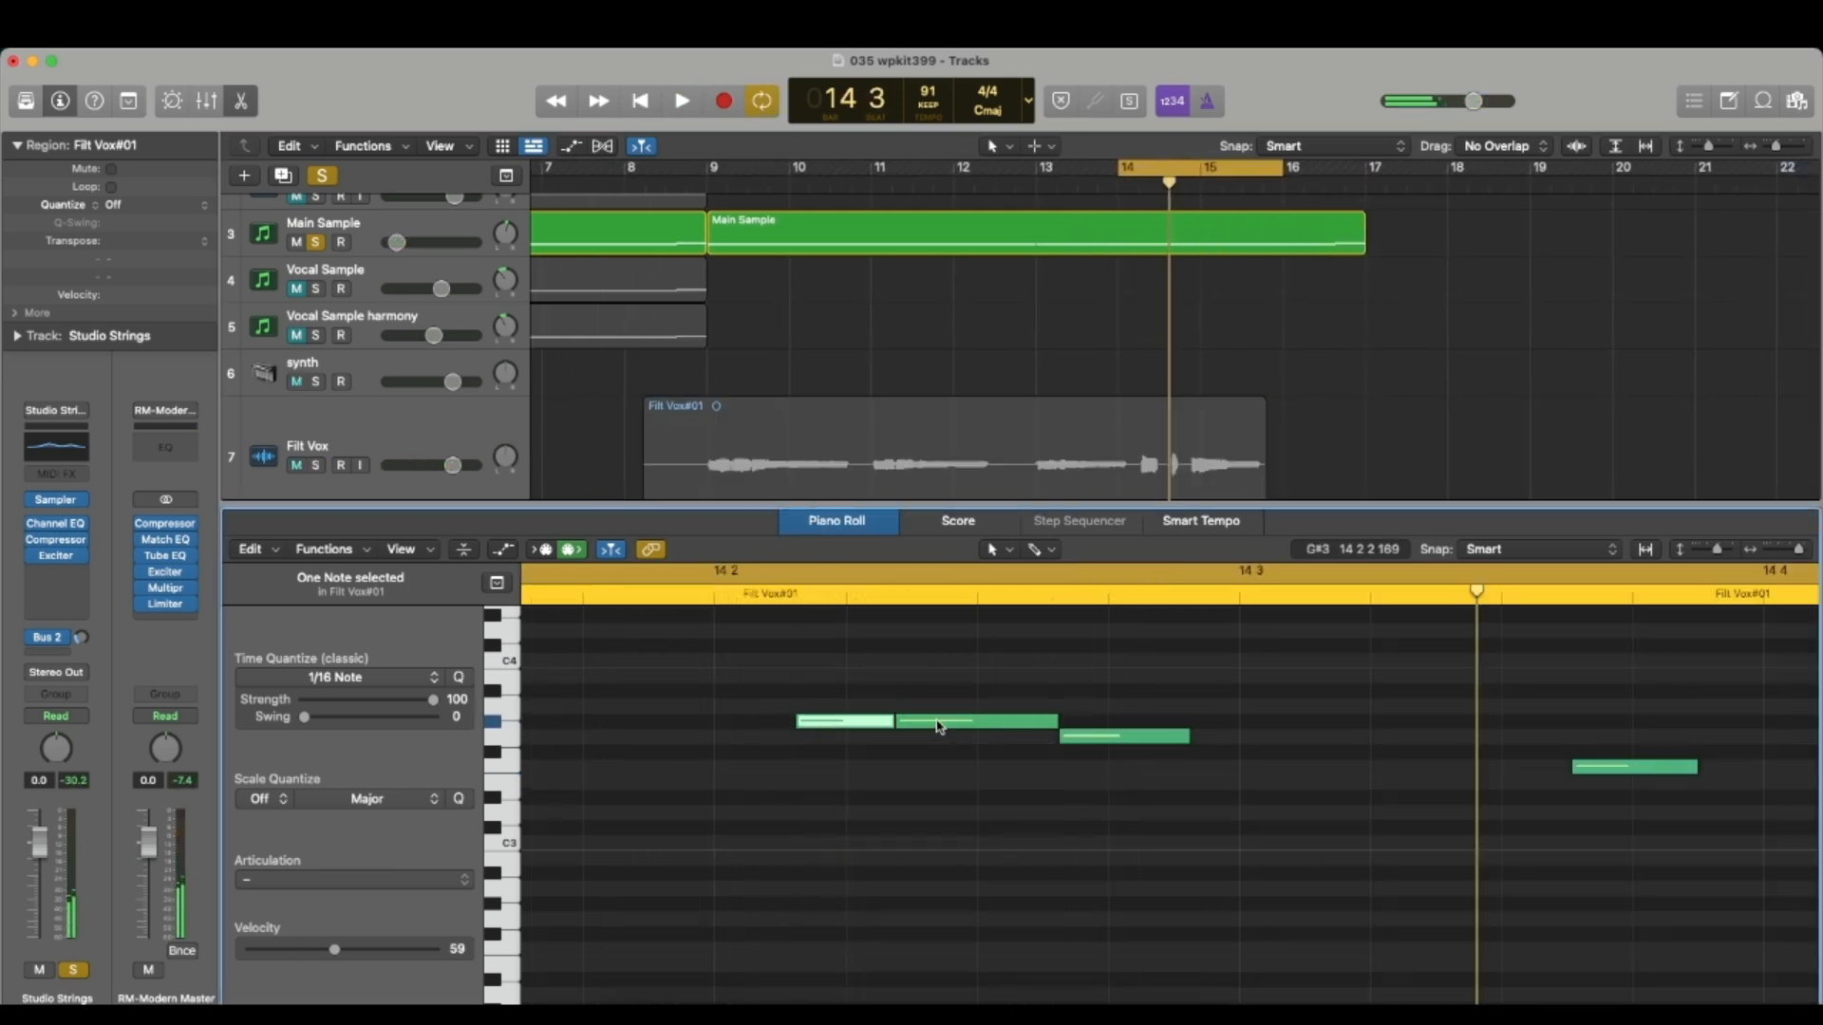
left_click_drag(937, 726, 939, 756)
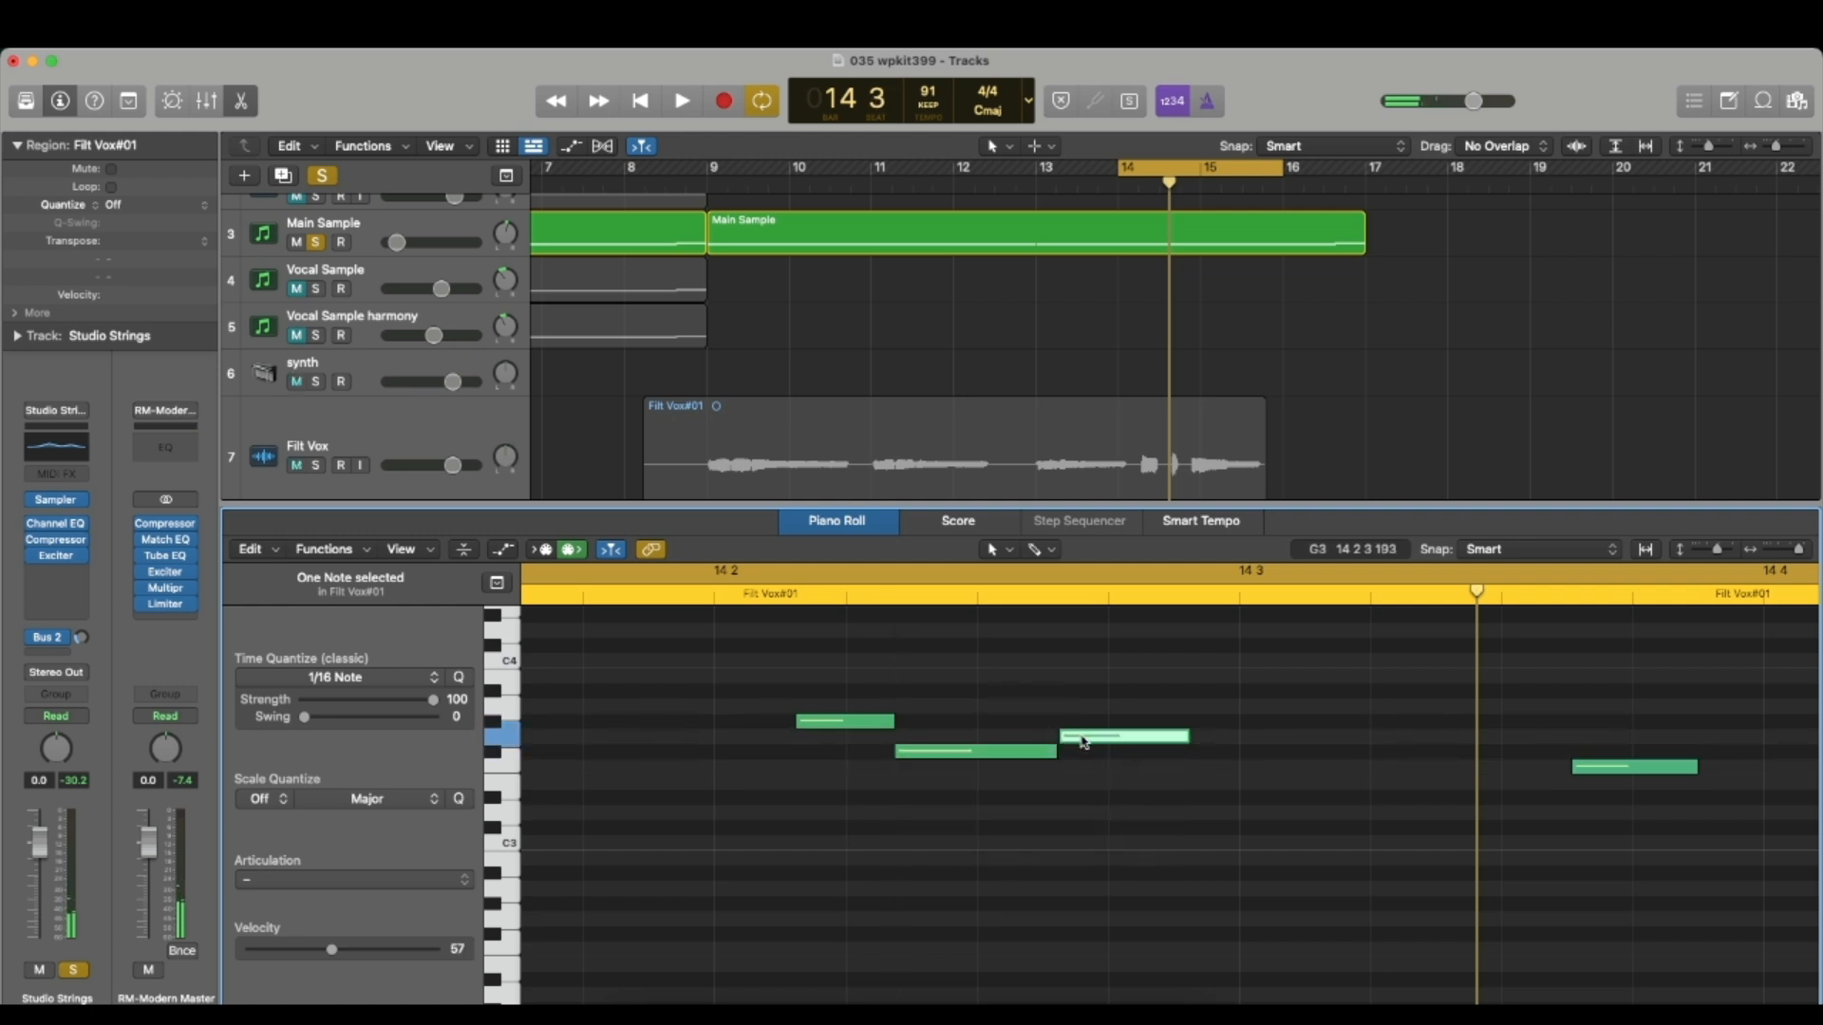
left_click_drag(1084, 743, 1086, 786)
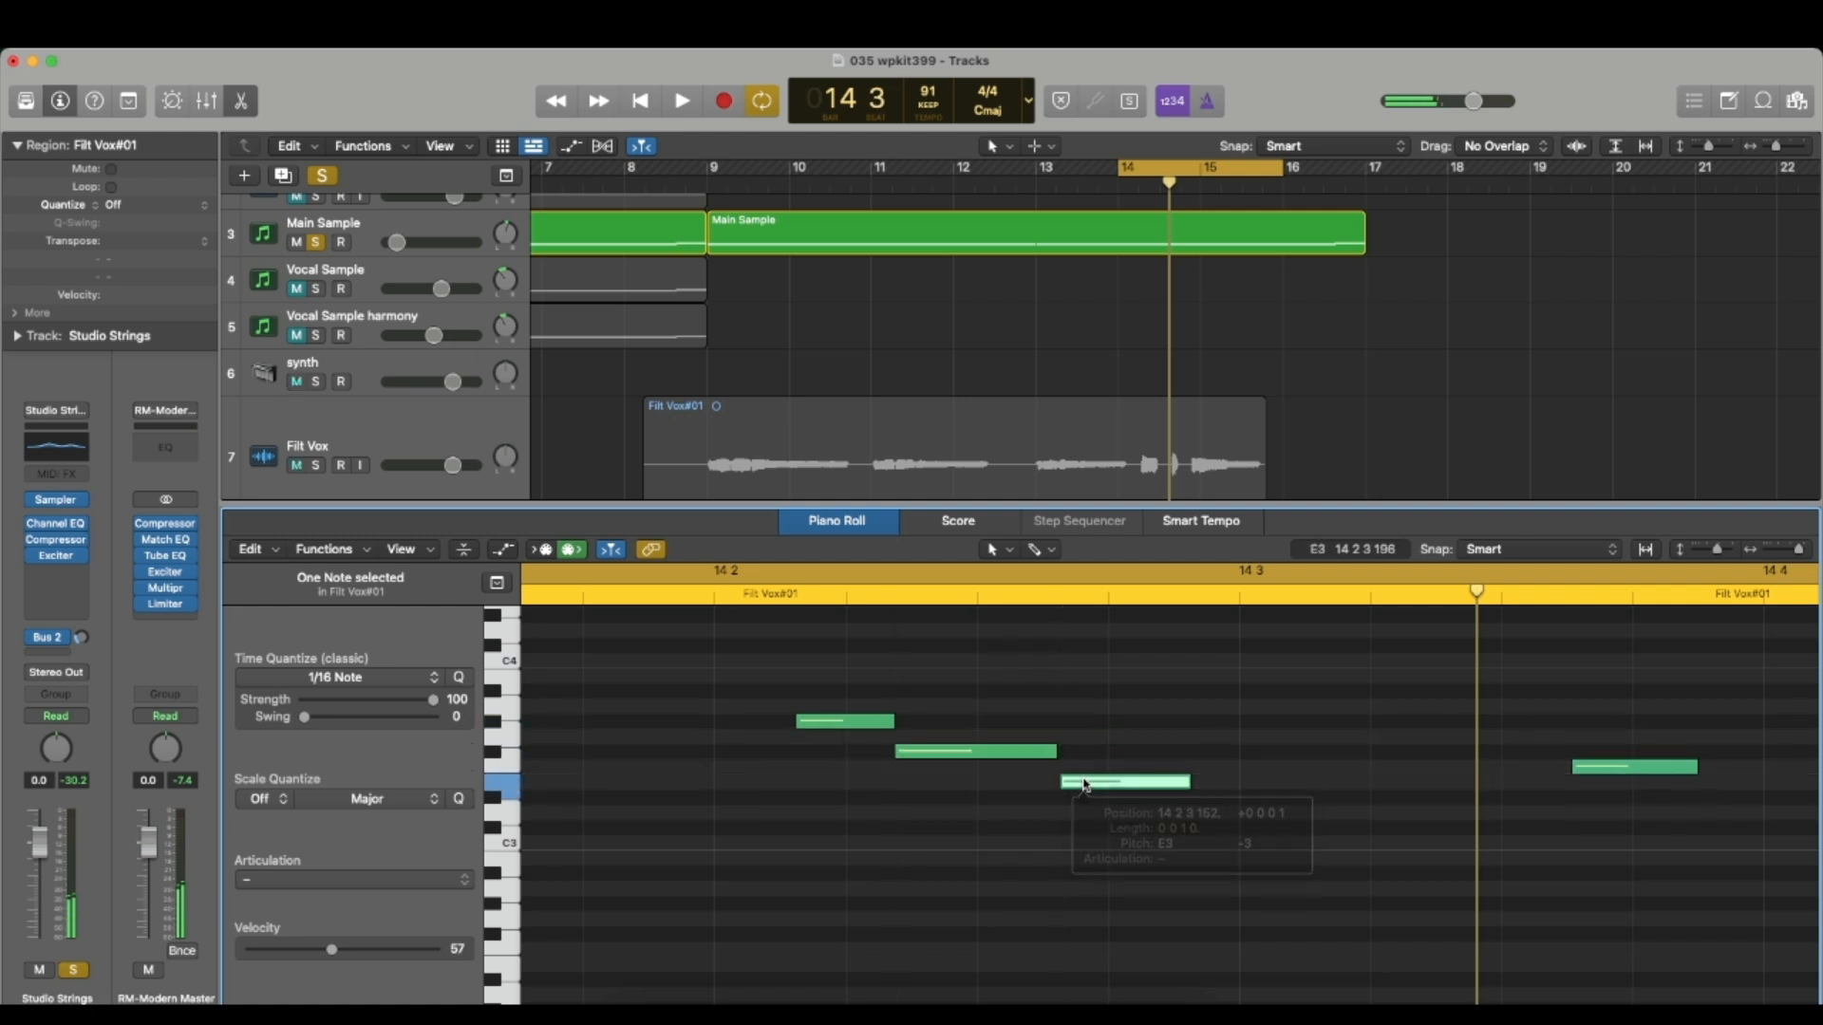
scroll(1083, 783, "right", 5)
left_click_drag(1094, 770, 1094, 784)
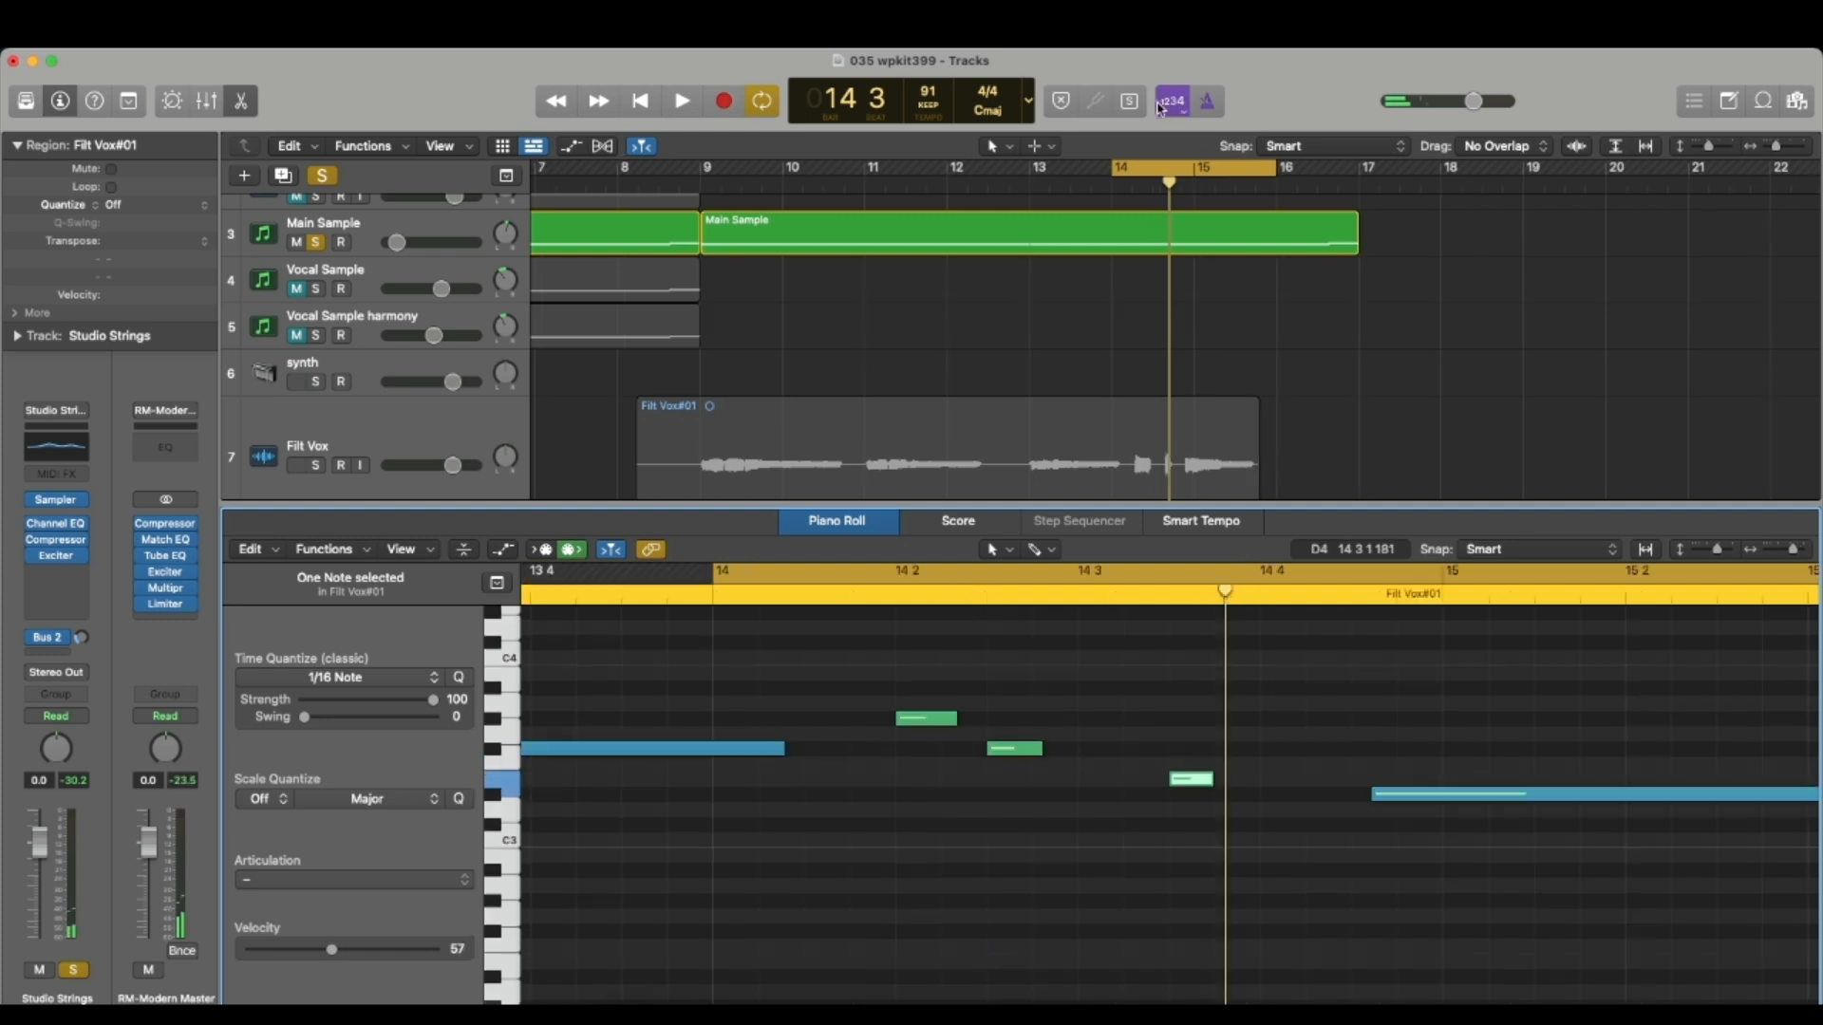
Step: Play the reworked run against the metronome from bar 14 to bar 15 and move the final long D#3 note slightly earlier
key("space")
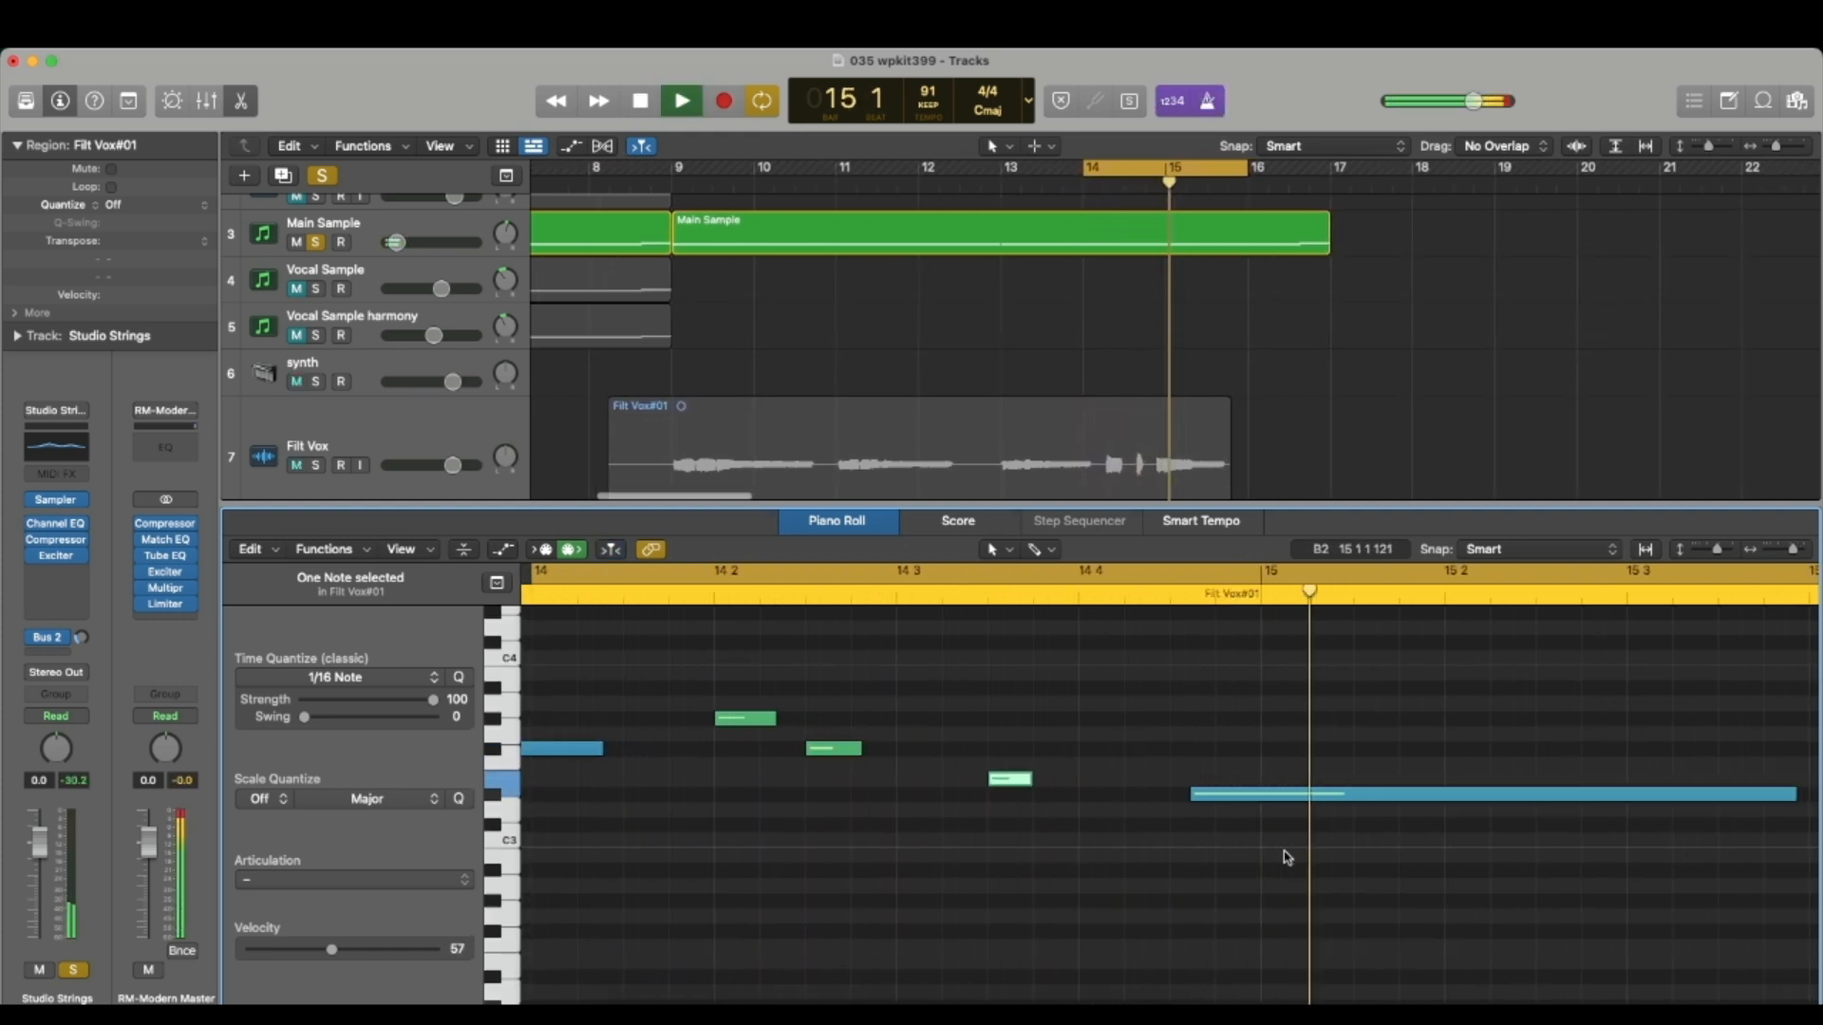
key("space")
left_click_drag(1175, 796, 1147, 795)
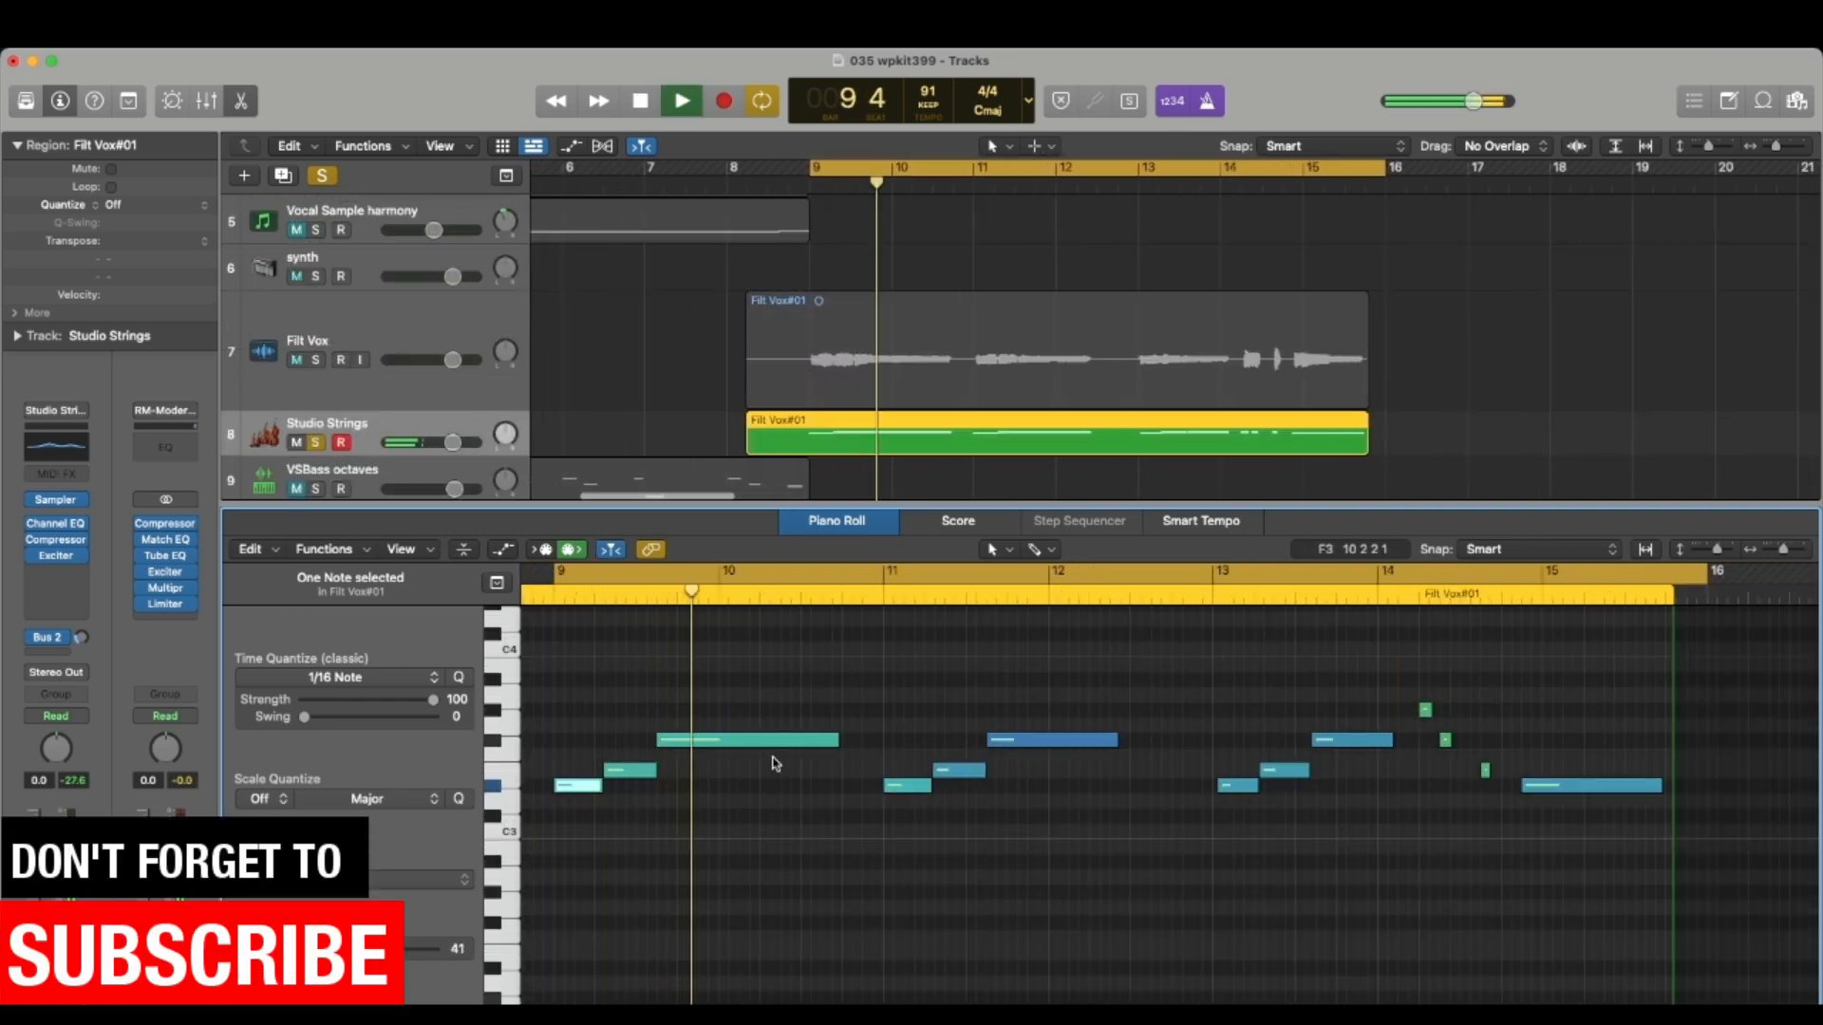
Step: Cycle bars 9 to 16 and listen to the edited strings notes, stopping in bar 10
key("space")
scroll(707, 796, "up", 2)
scroll(707, 796, "down", 6)
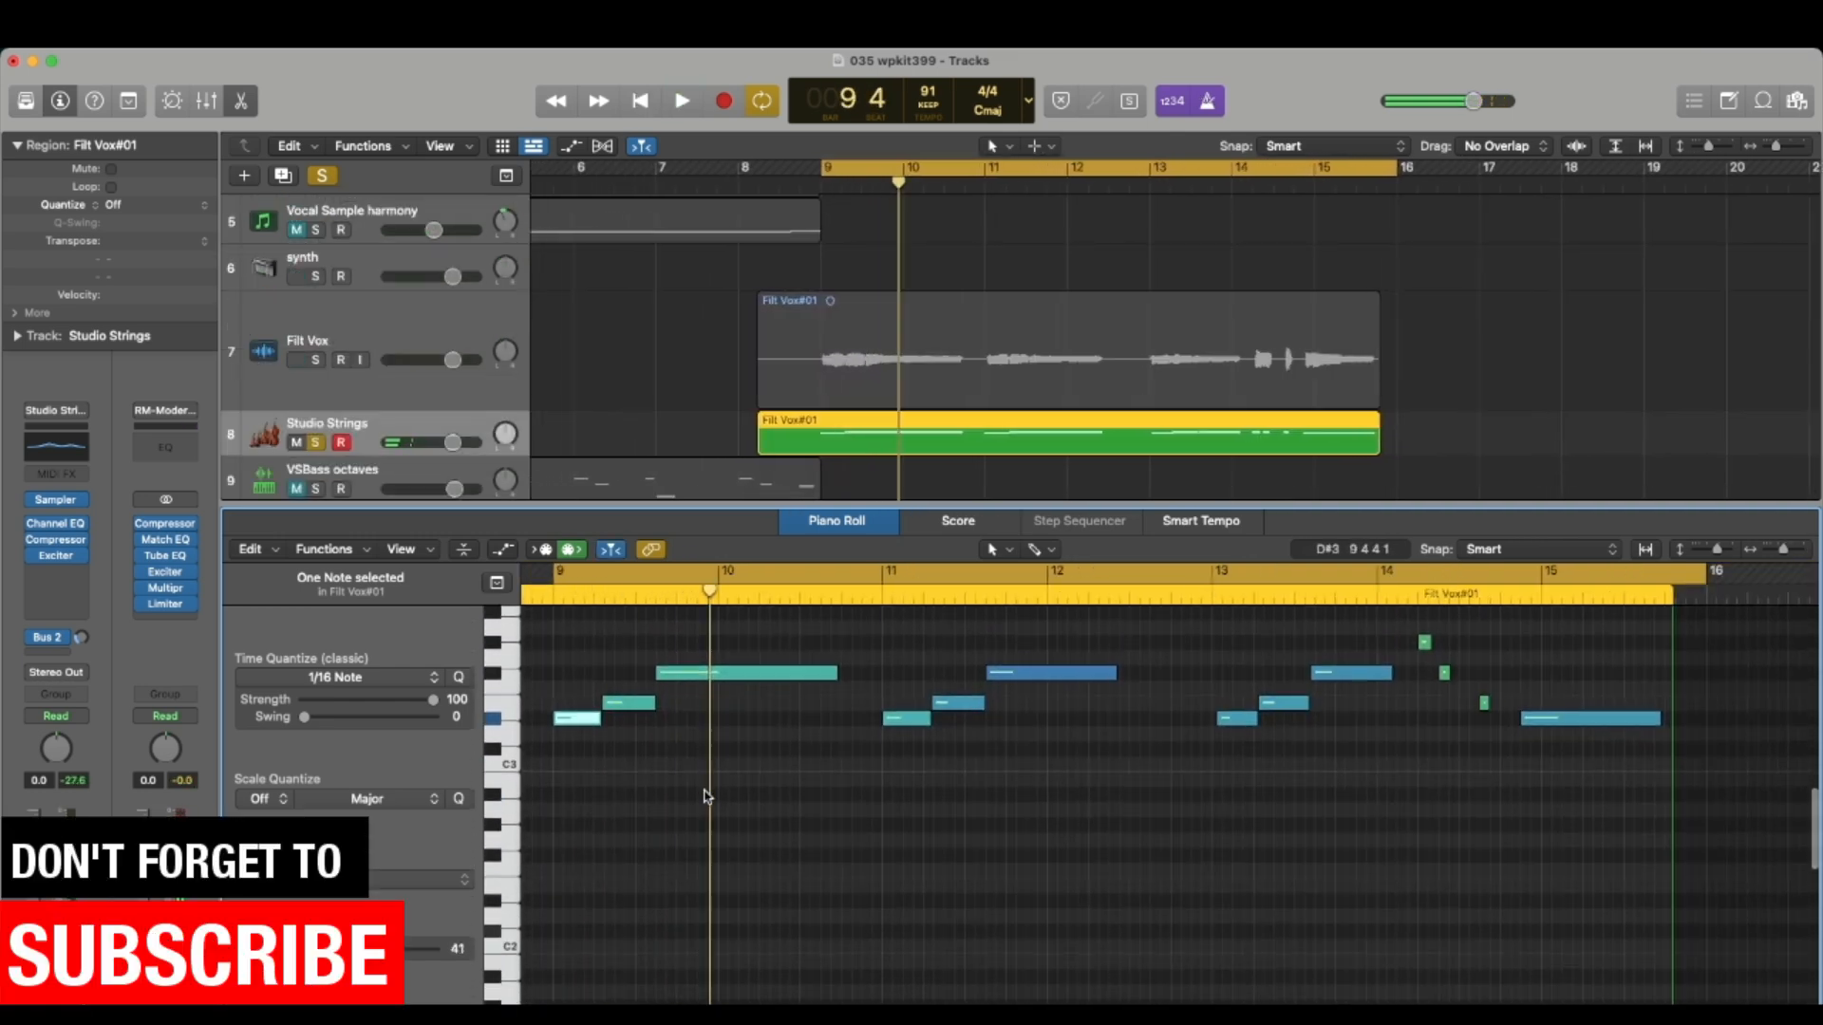
scroll(707, 796, "up", 5)
mouse_move(834, 759)
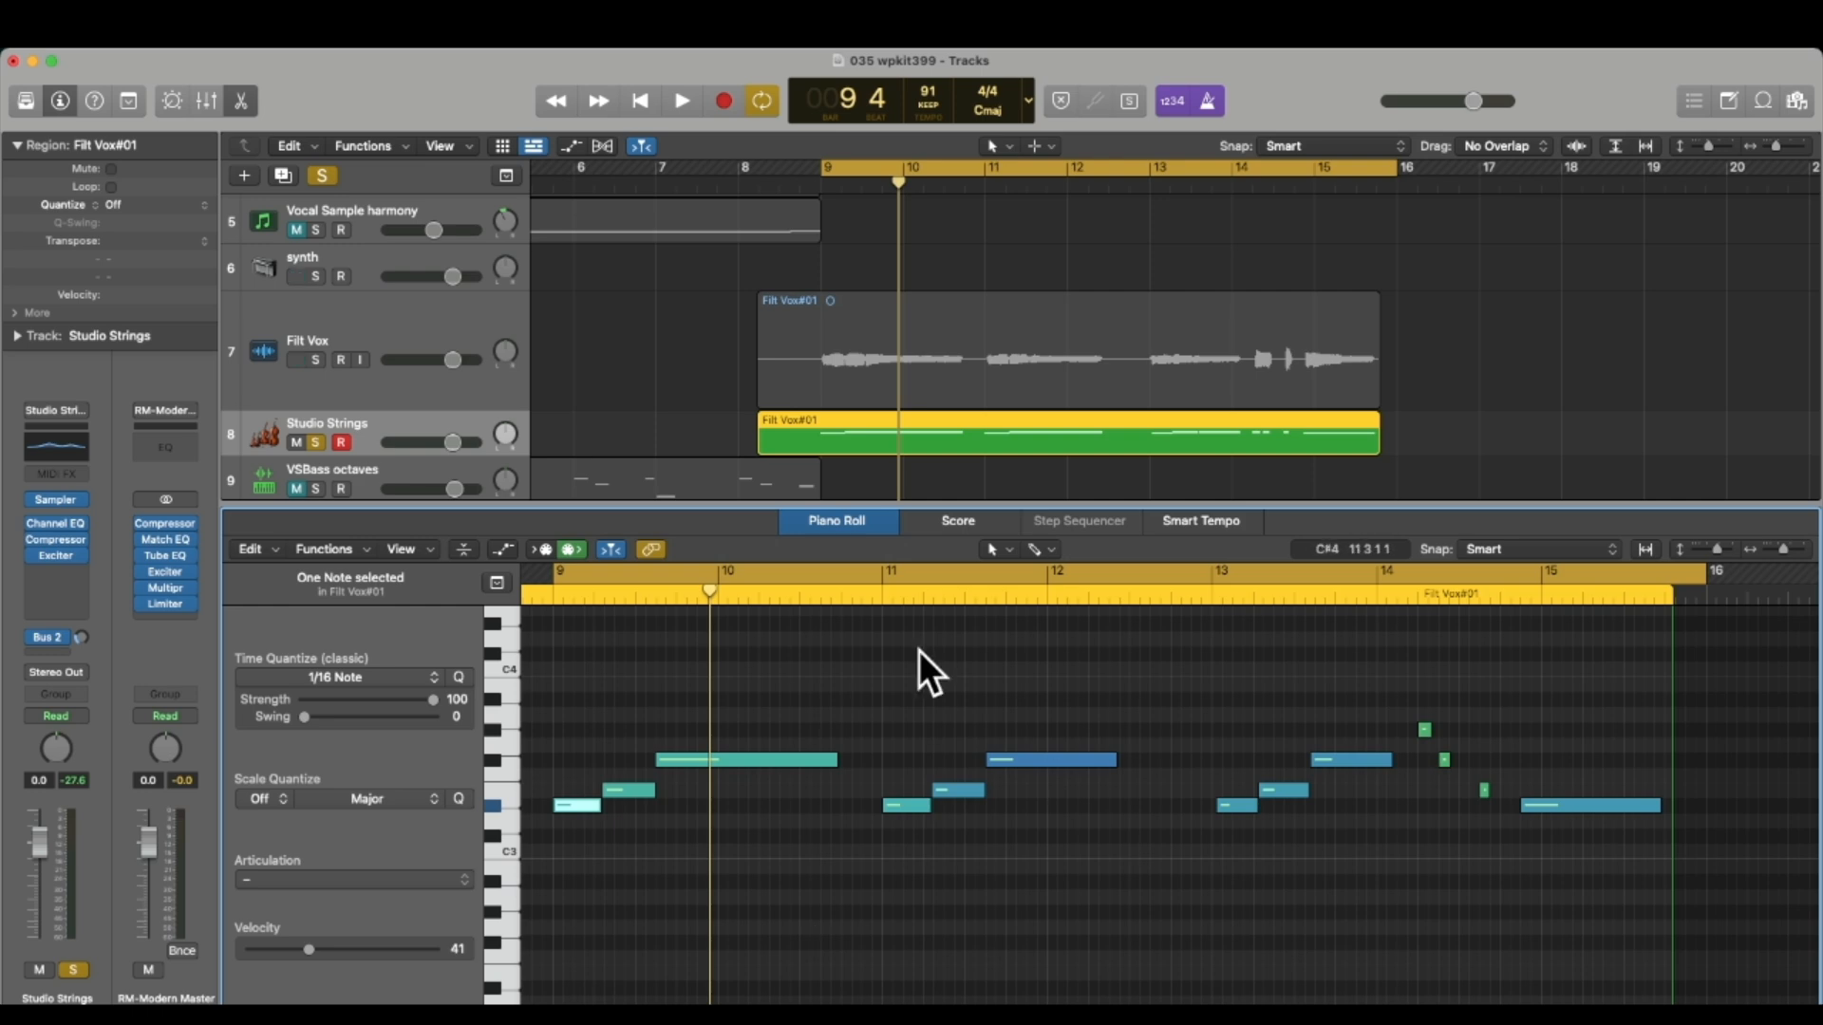
key("space")
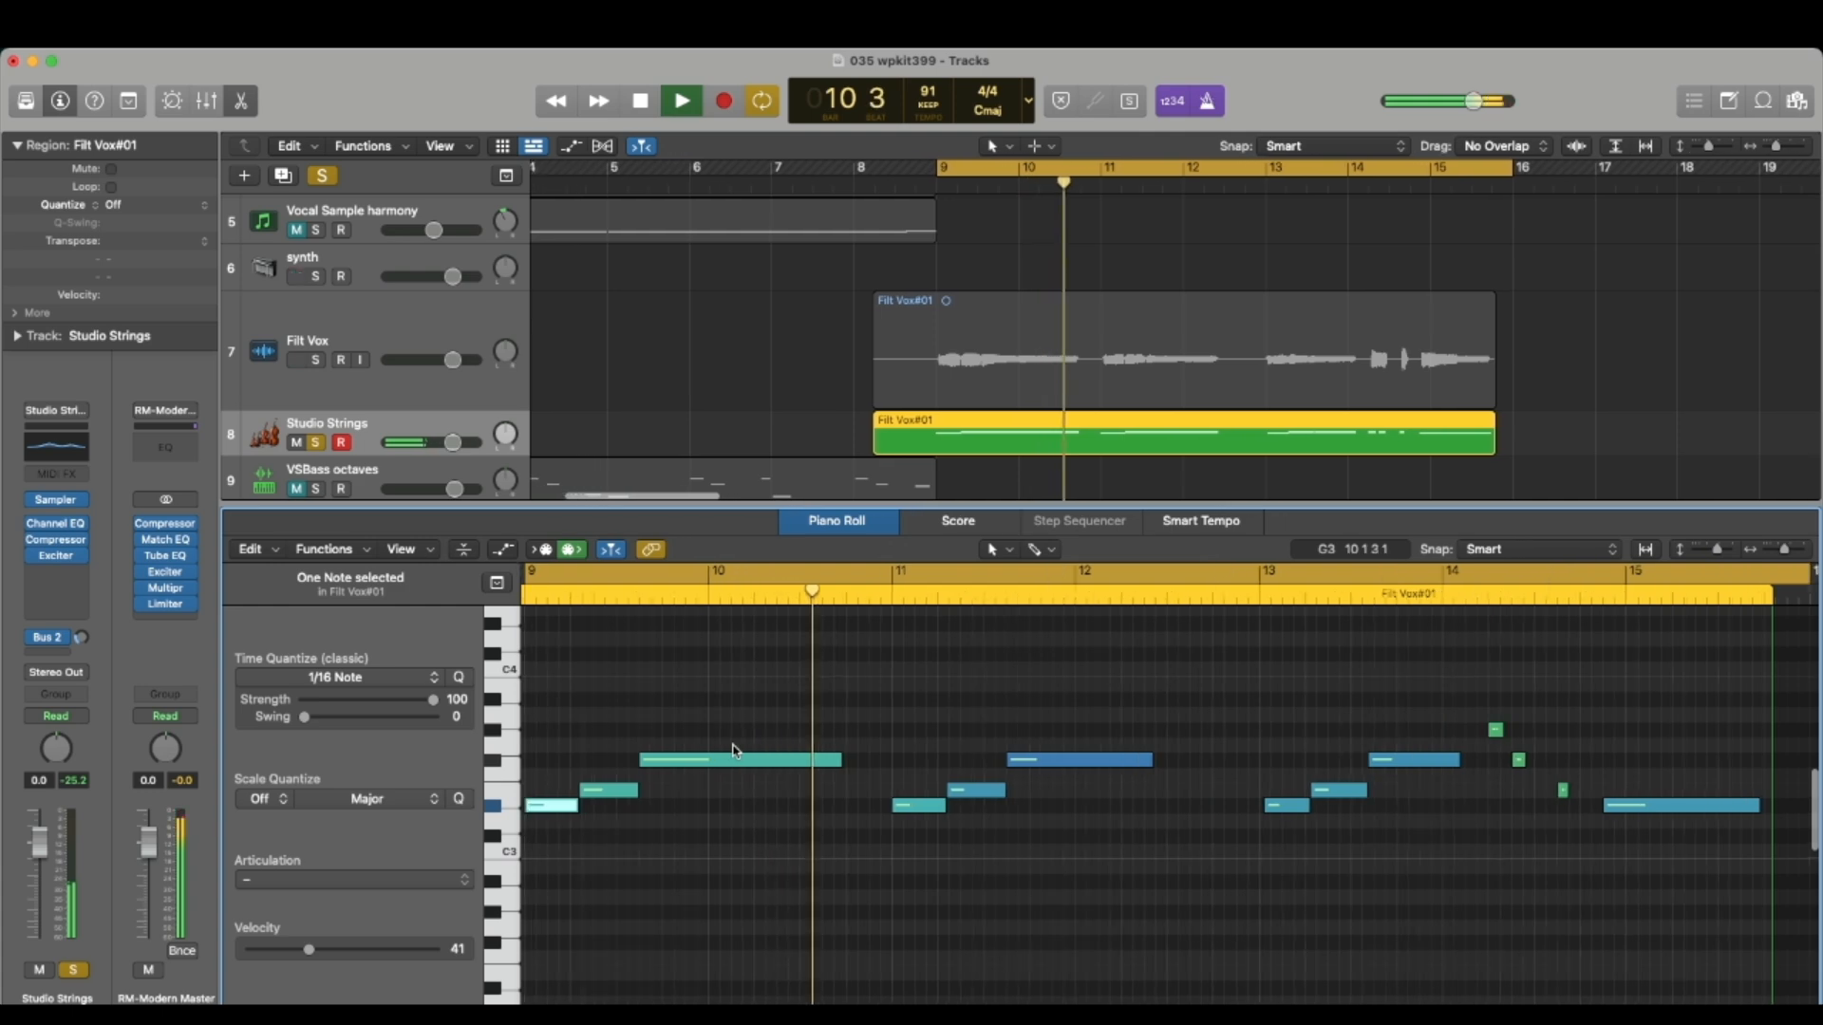
key("space")
Step: Lengthen the long F#3 notes of the second and third phrases and the final D#3 note, and start the D#3 note at bar 3 slightly earlier
scroll(554, 280, "up", 5)
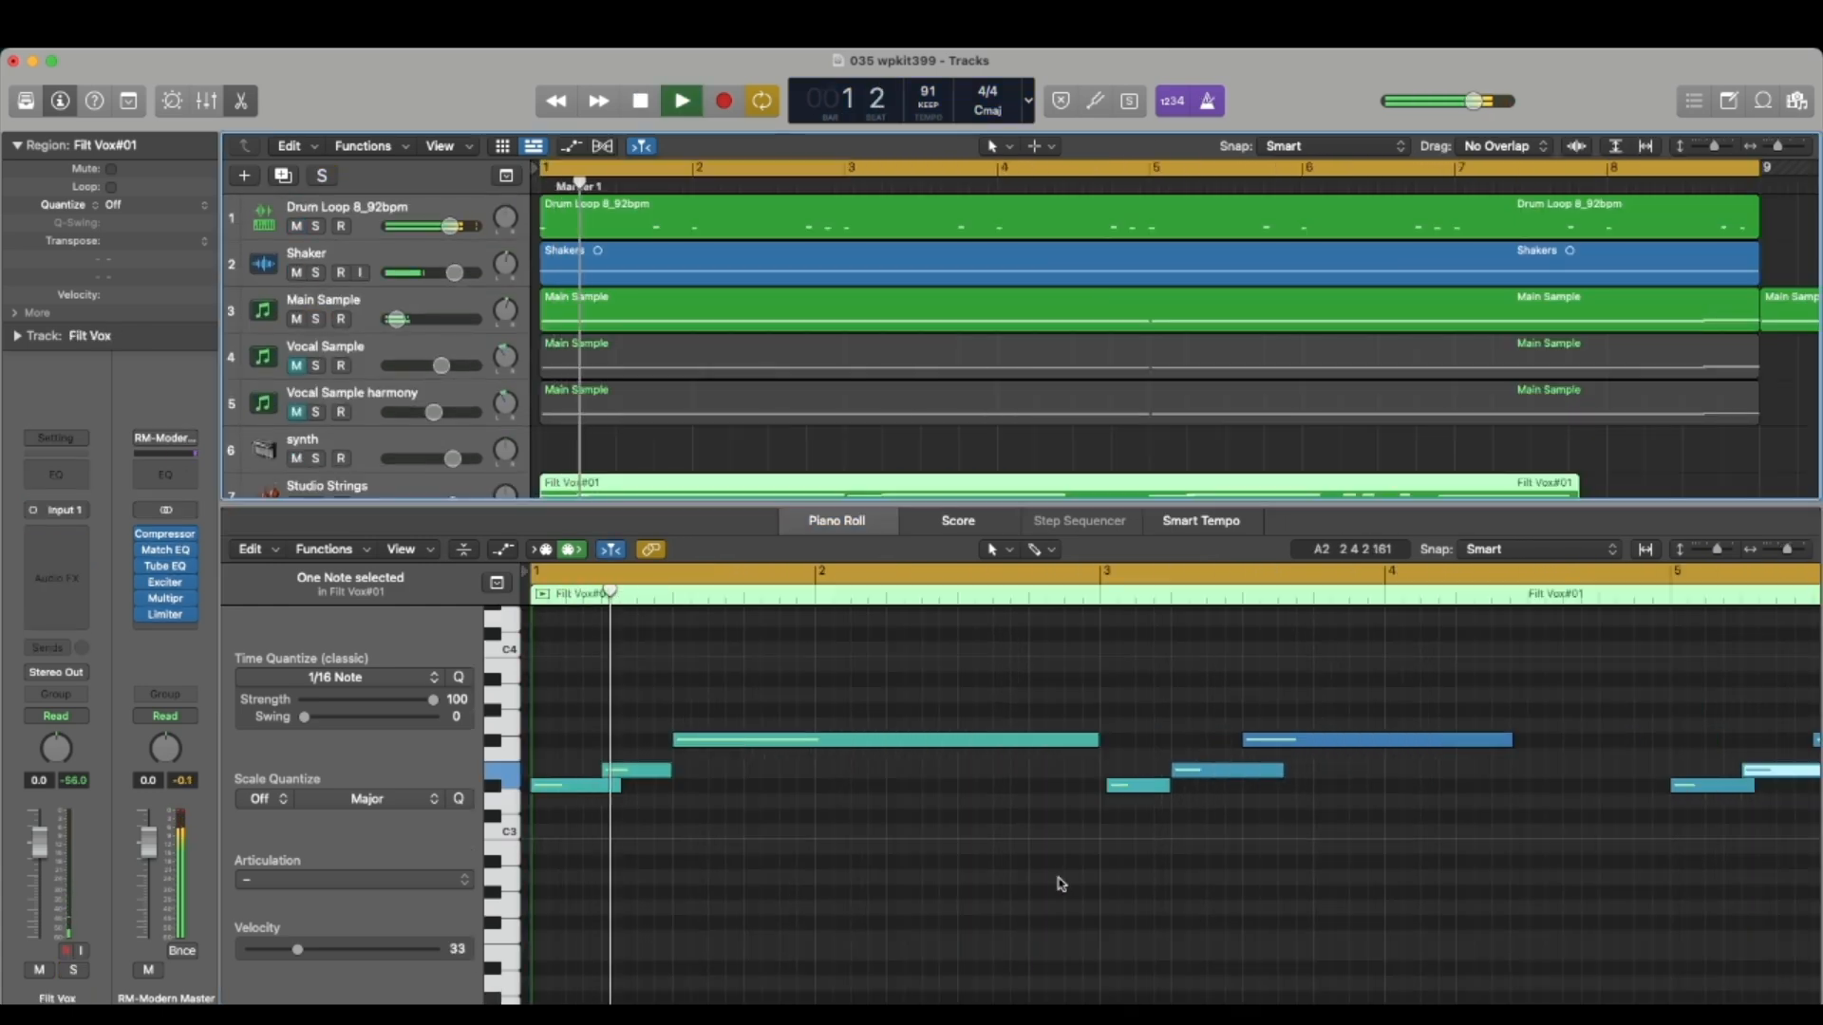
scroll(1055, 878, "down", 3)
scroll(1052, 877, "up", 2)
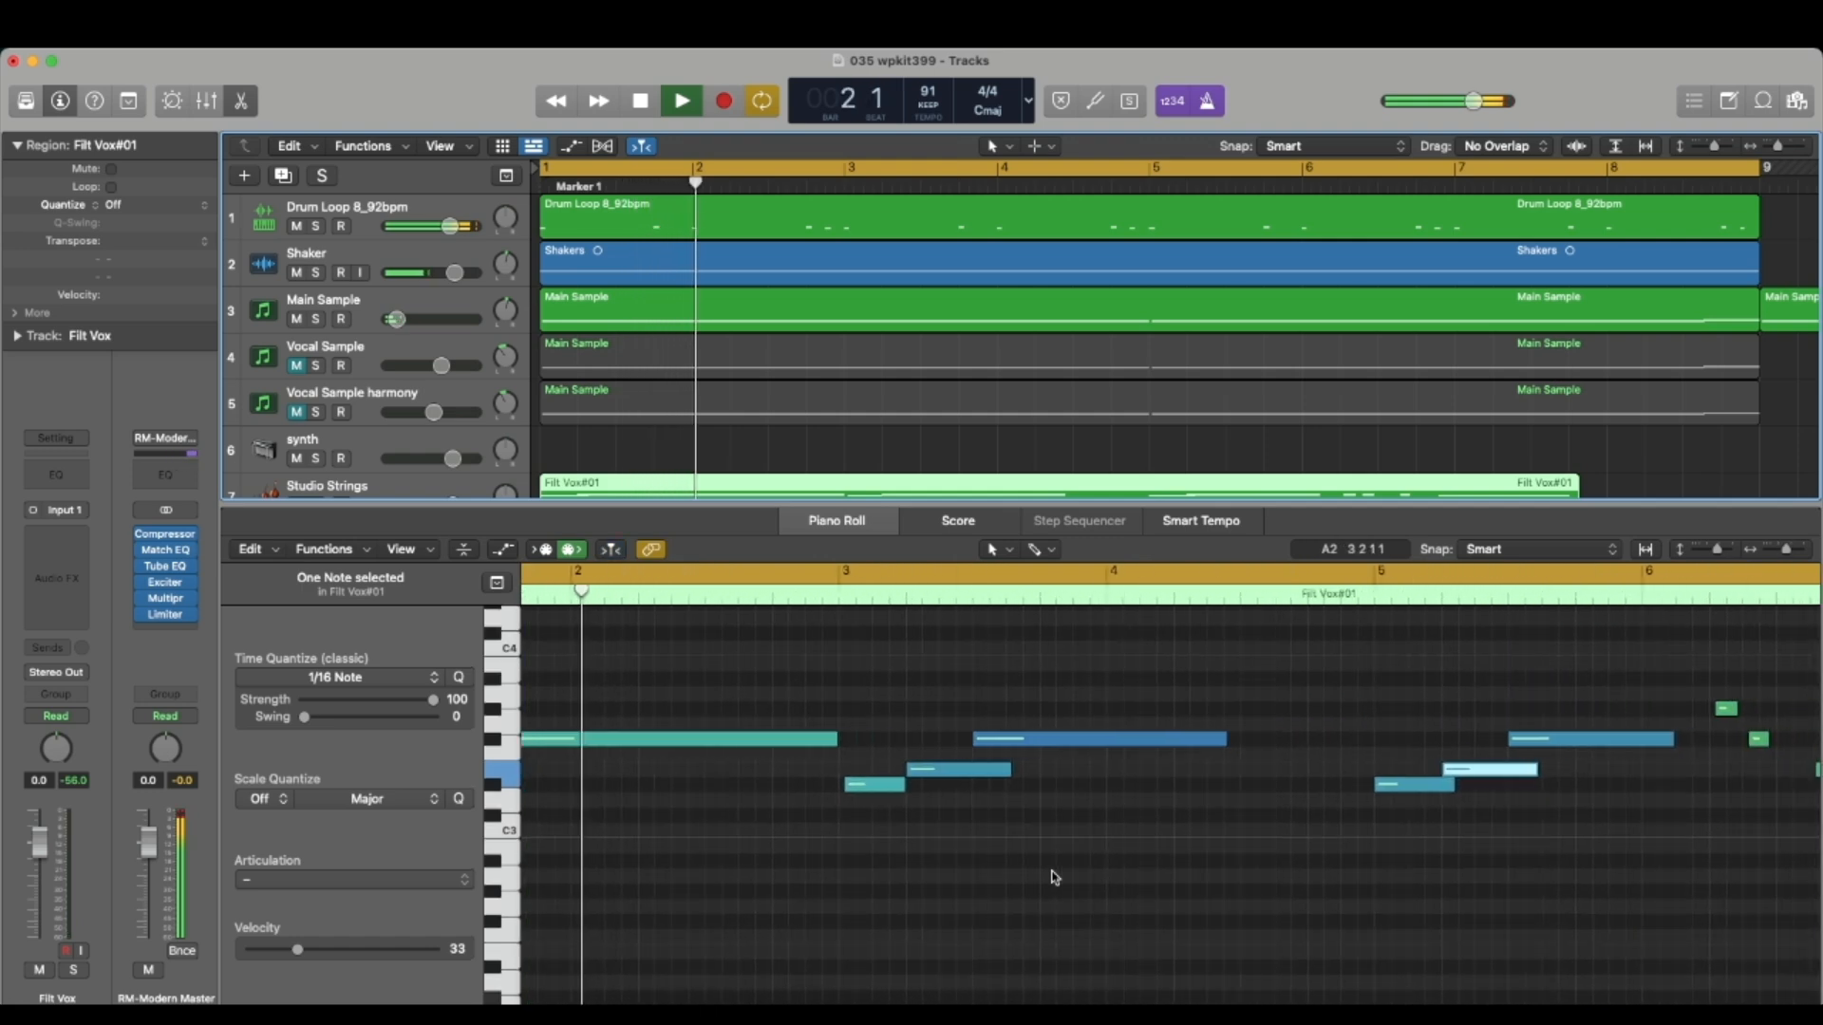
left_click_drag(1223, 738, 1371, 739)
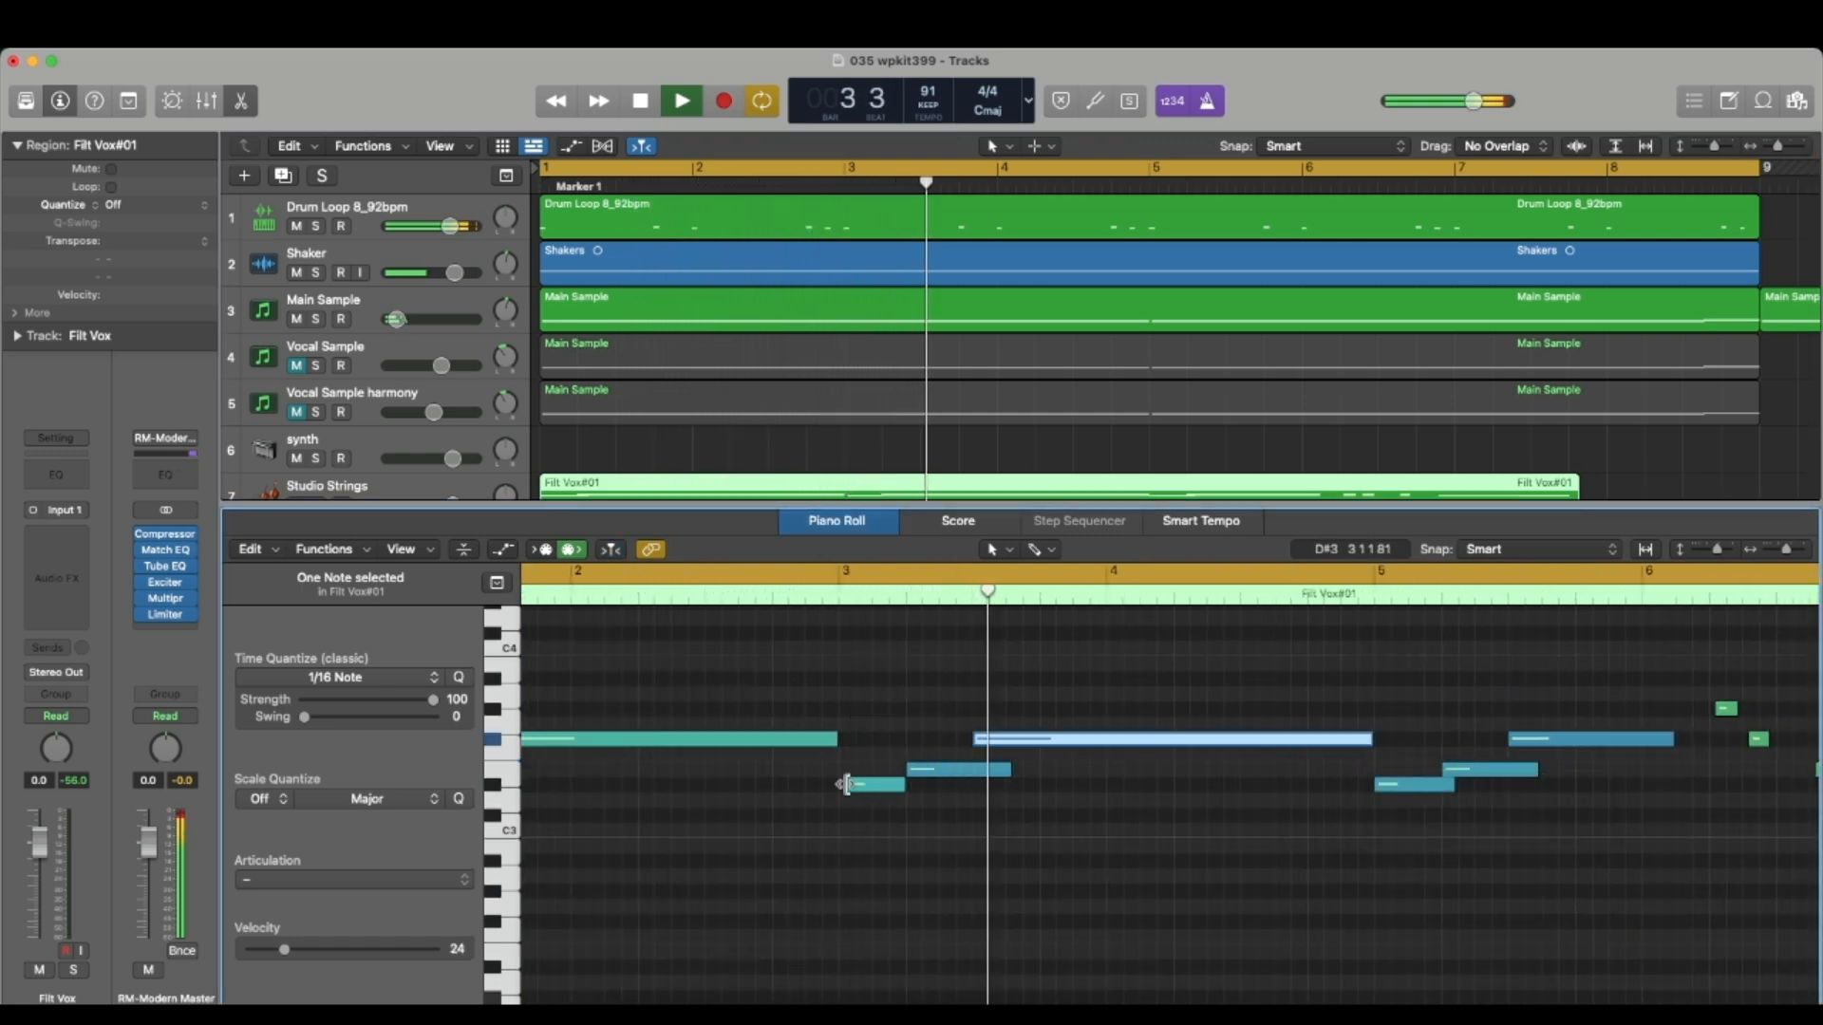
left_click_drag(845, 788, 840, 786)
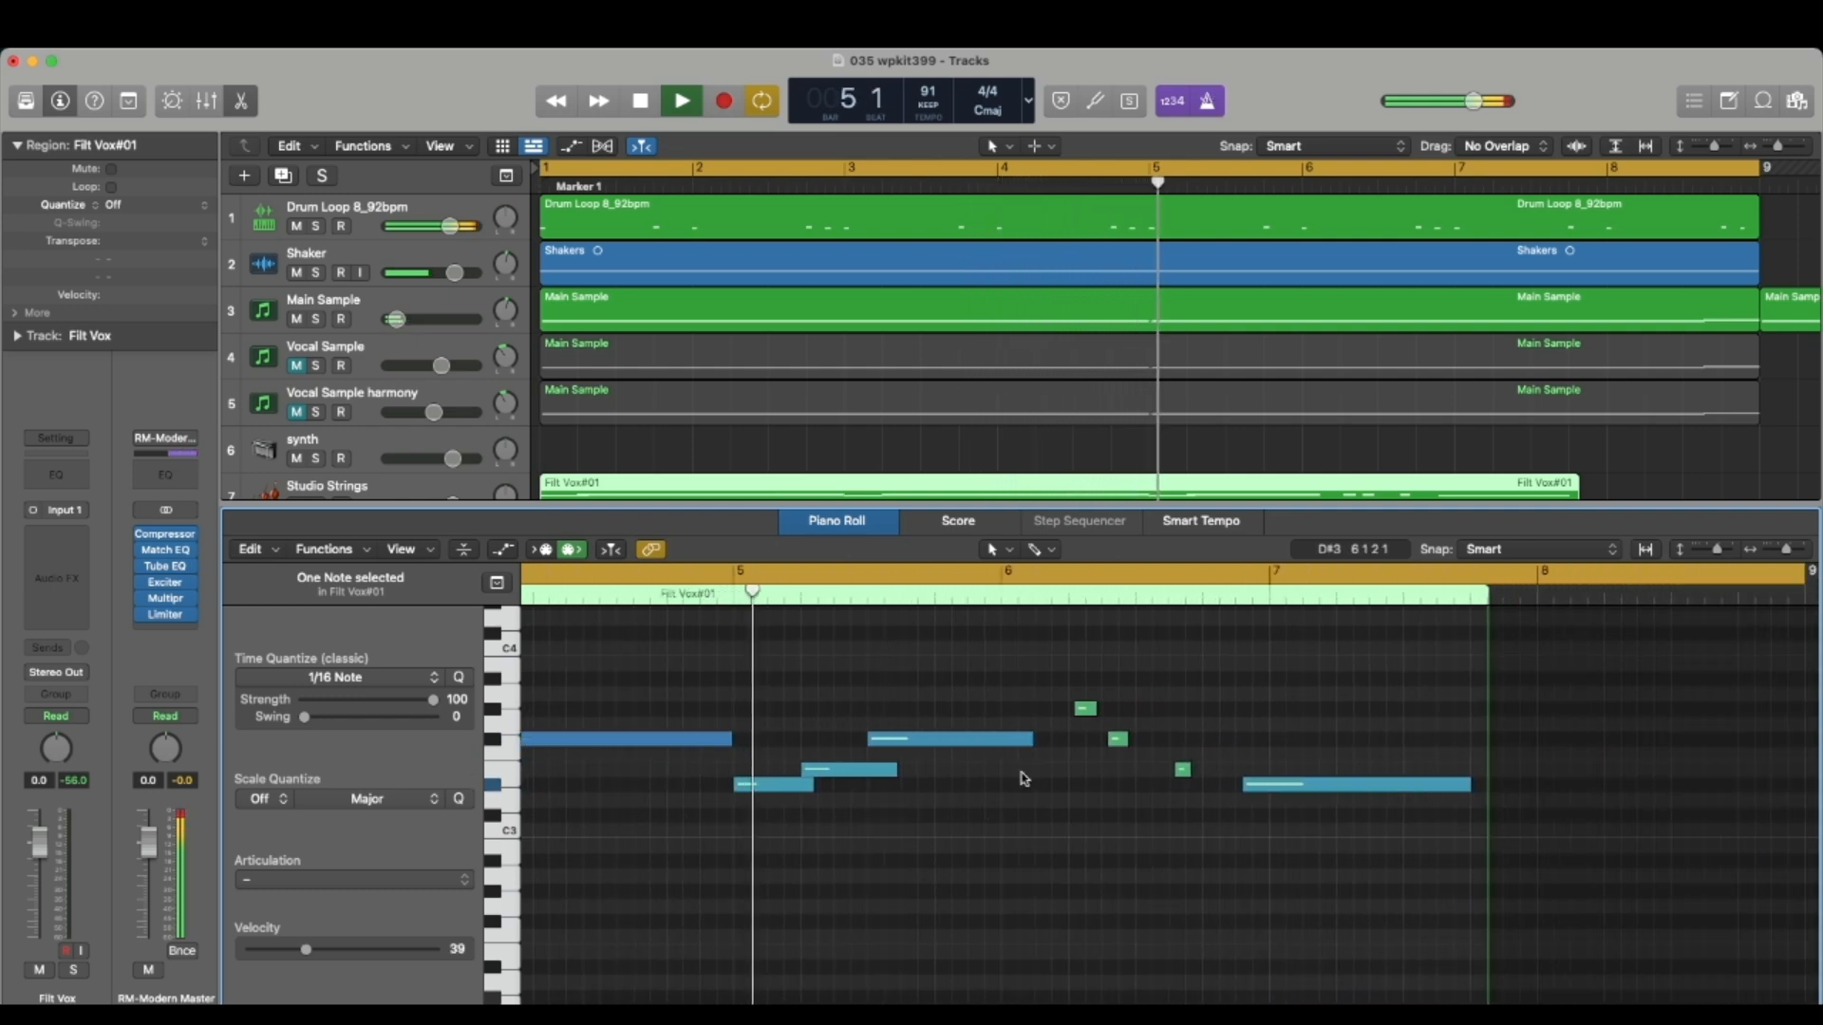
left_click_drag(1036, 740, 1065, 745)
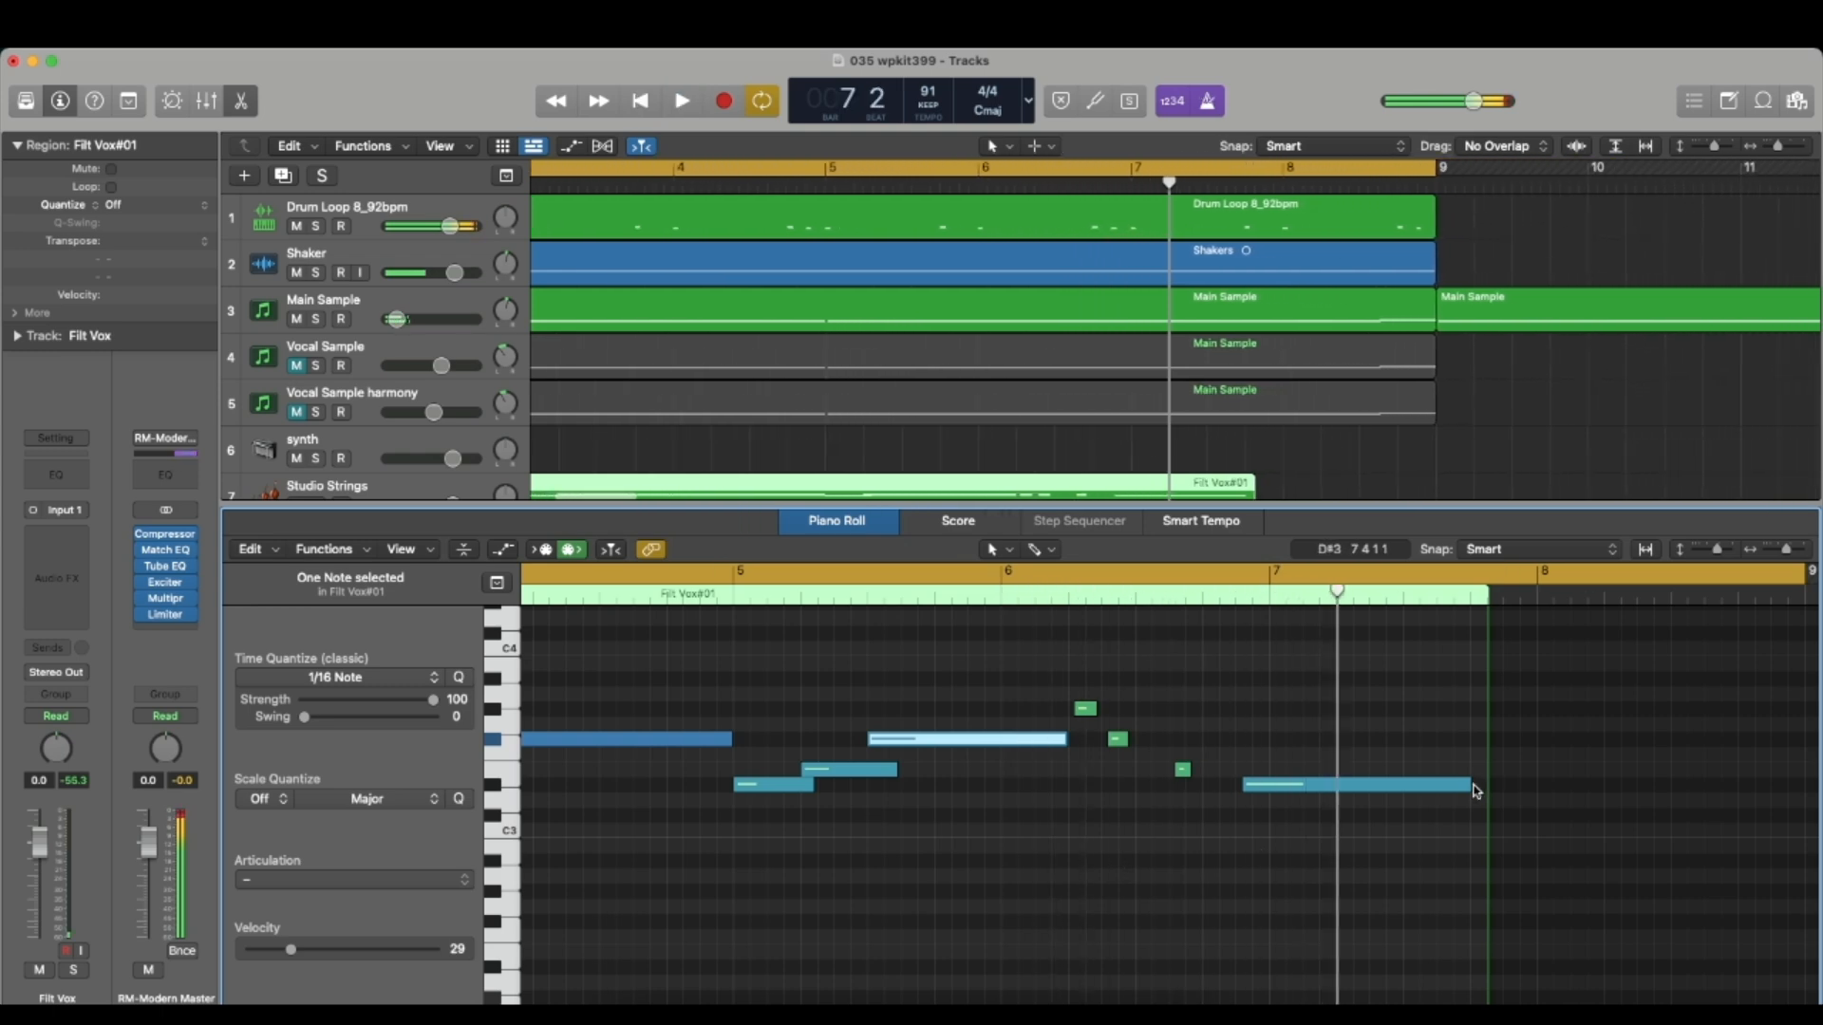
left_click_drag(1469, 786, 1485, 787)
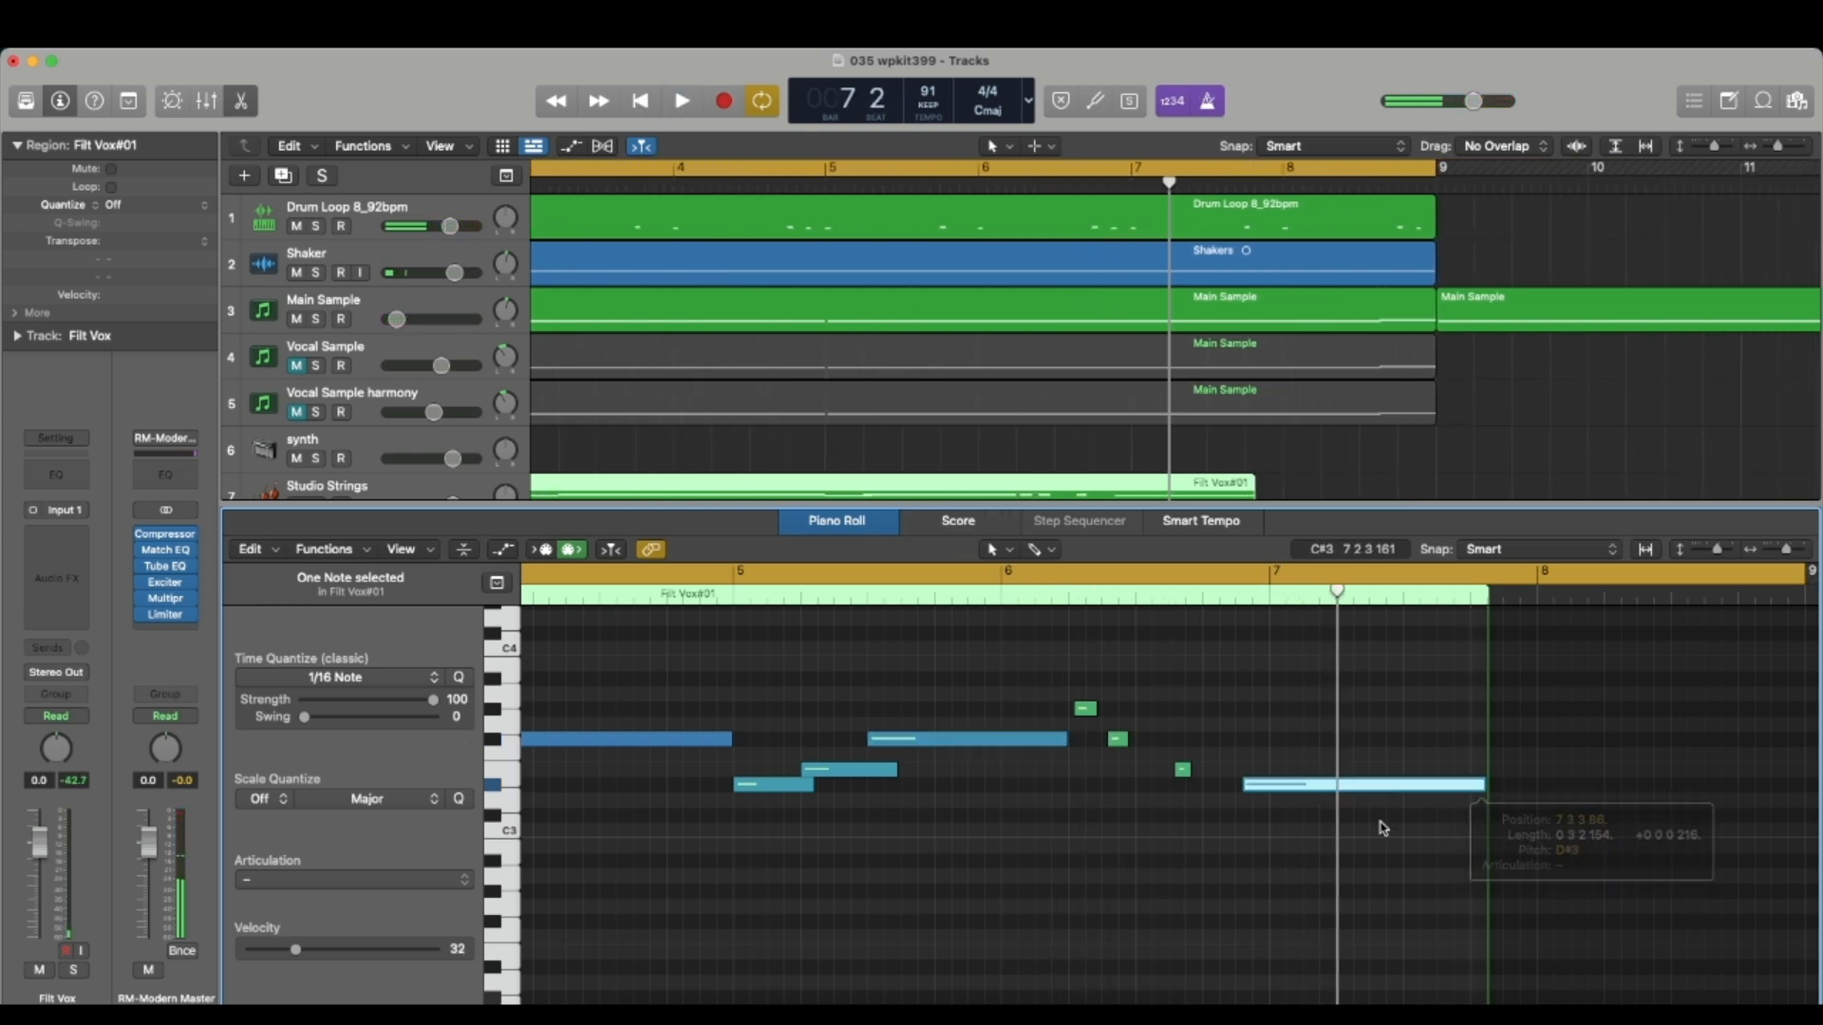
Step: Duplicate all notes of the strings part one octave higher, keeping the original line below
left_click(1076, 947)
key("z")
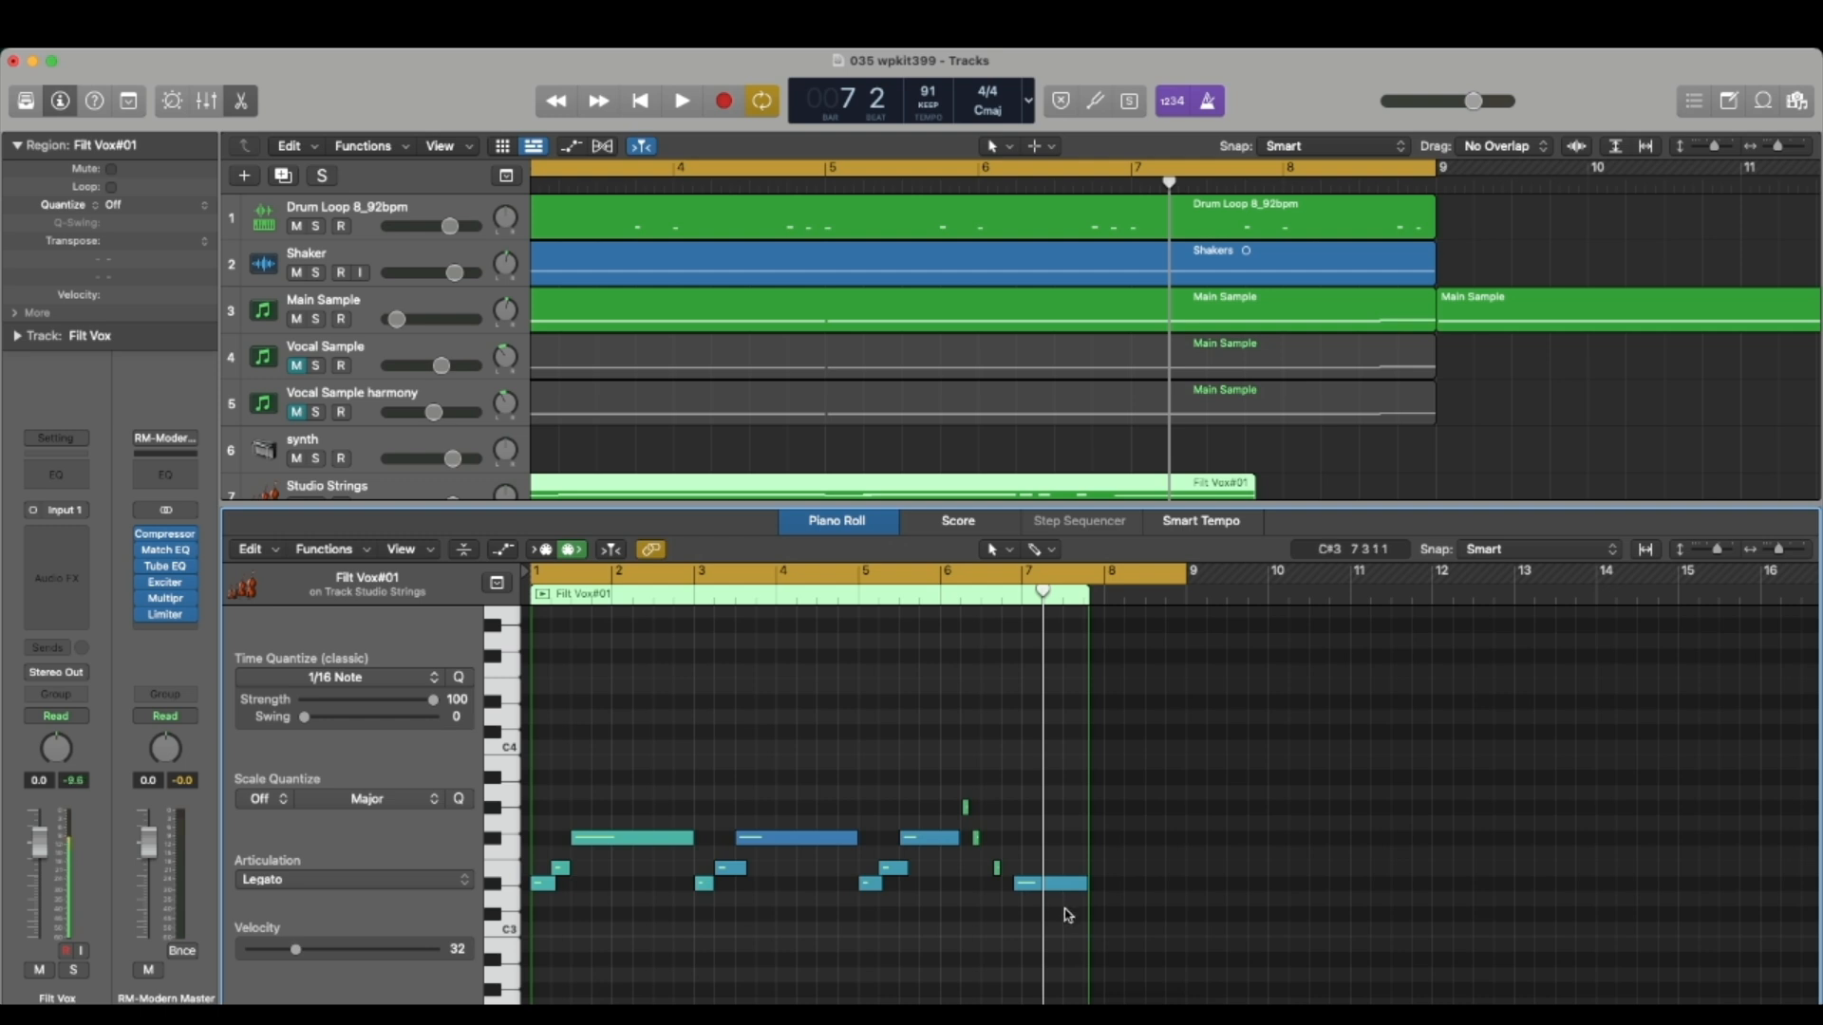
left_click_drag(1068, 914, 532, 802)
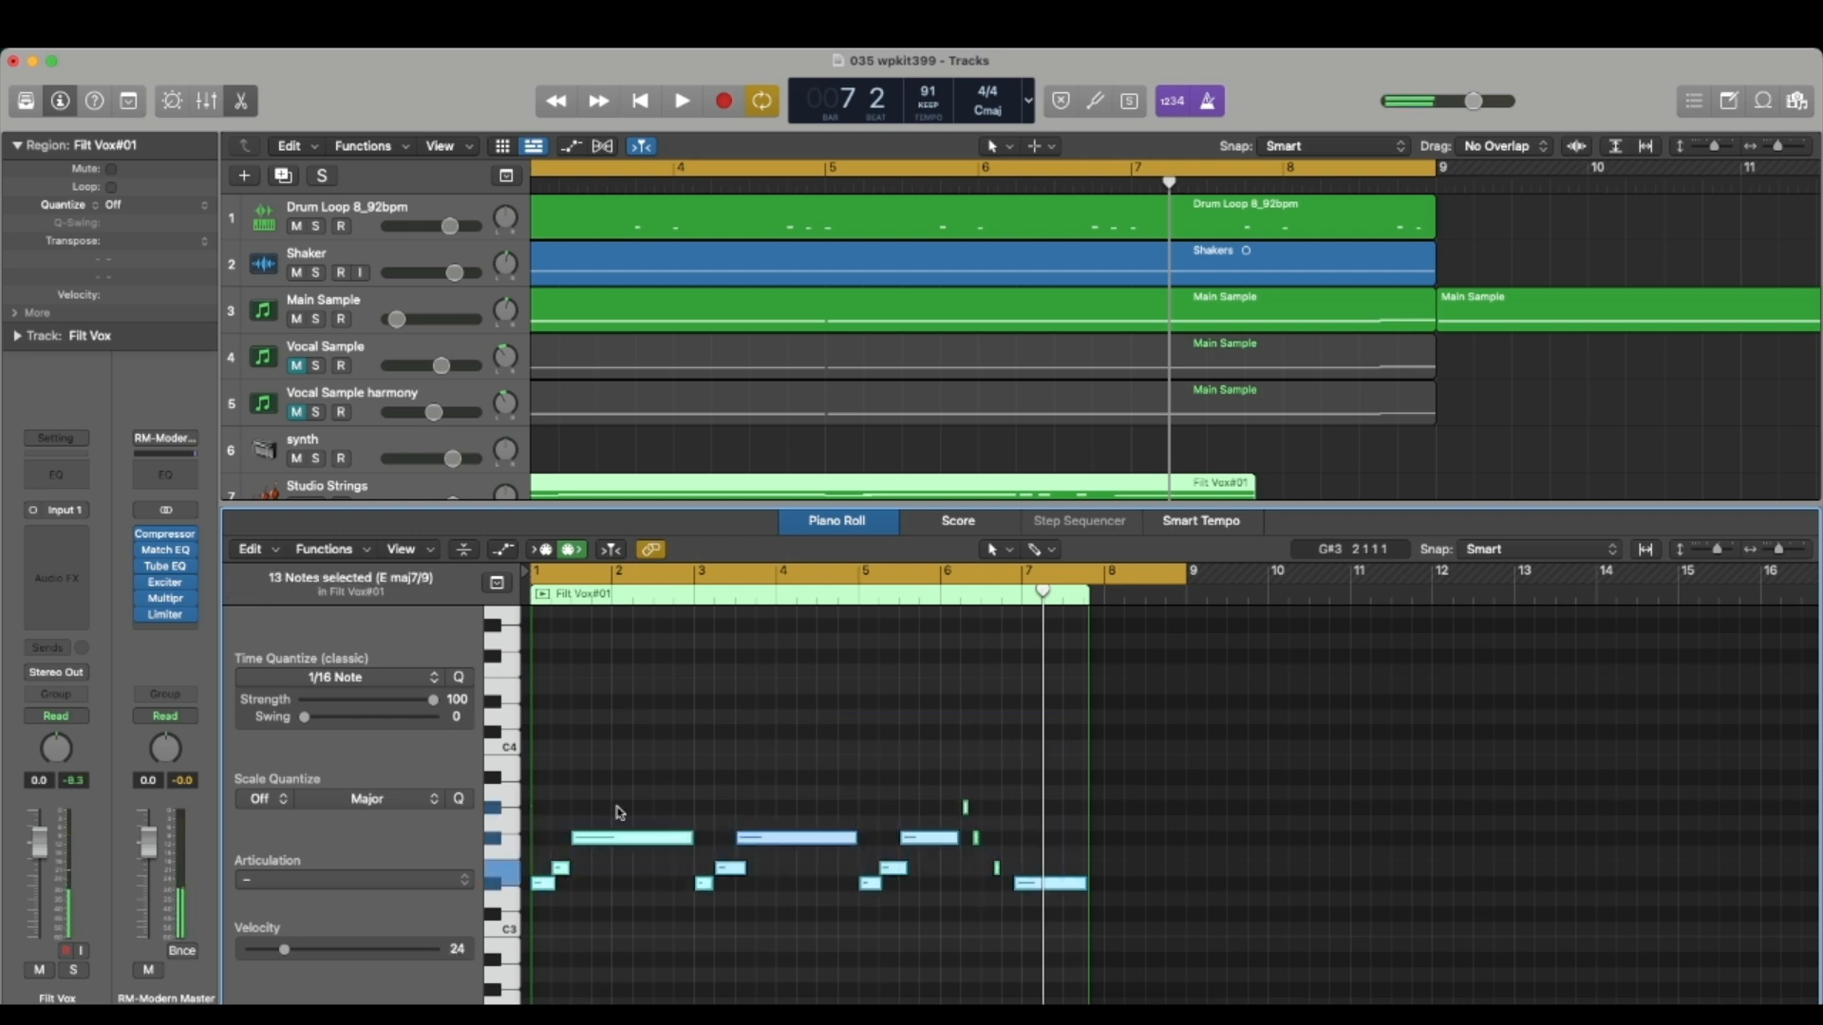
mouse_move(610, 848)
left_click_drag(541, 885, 534, 714)
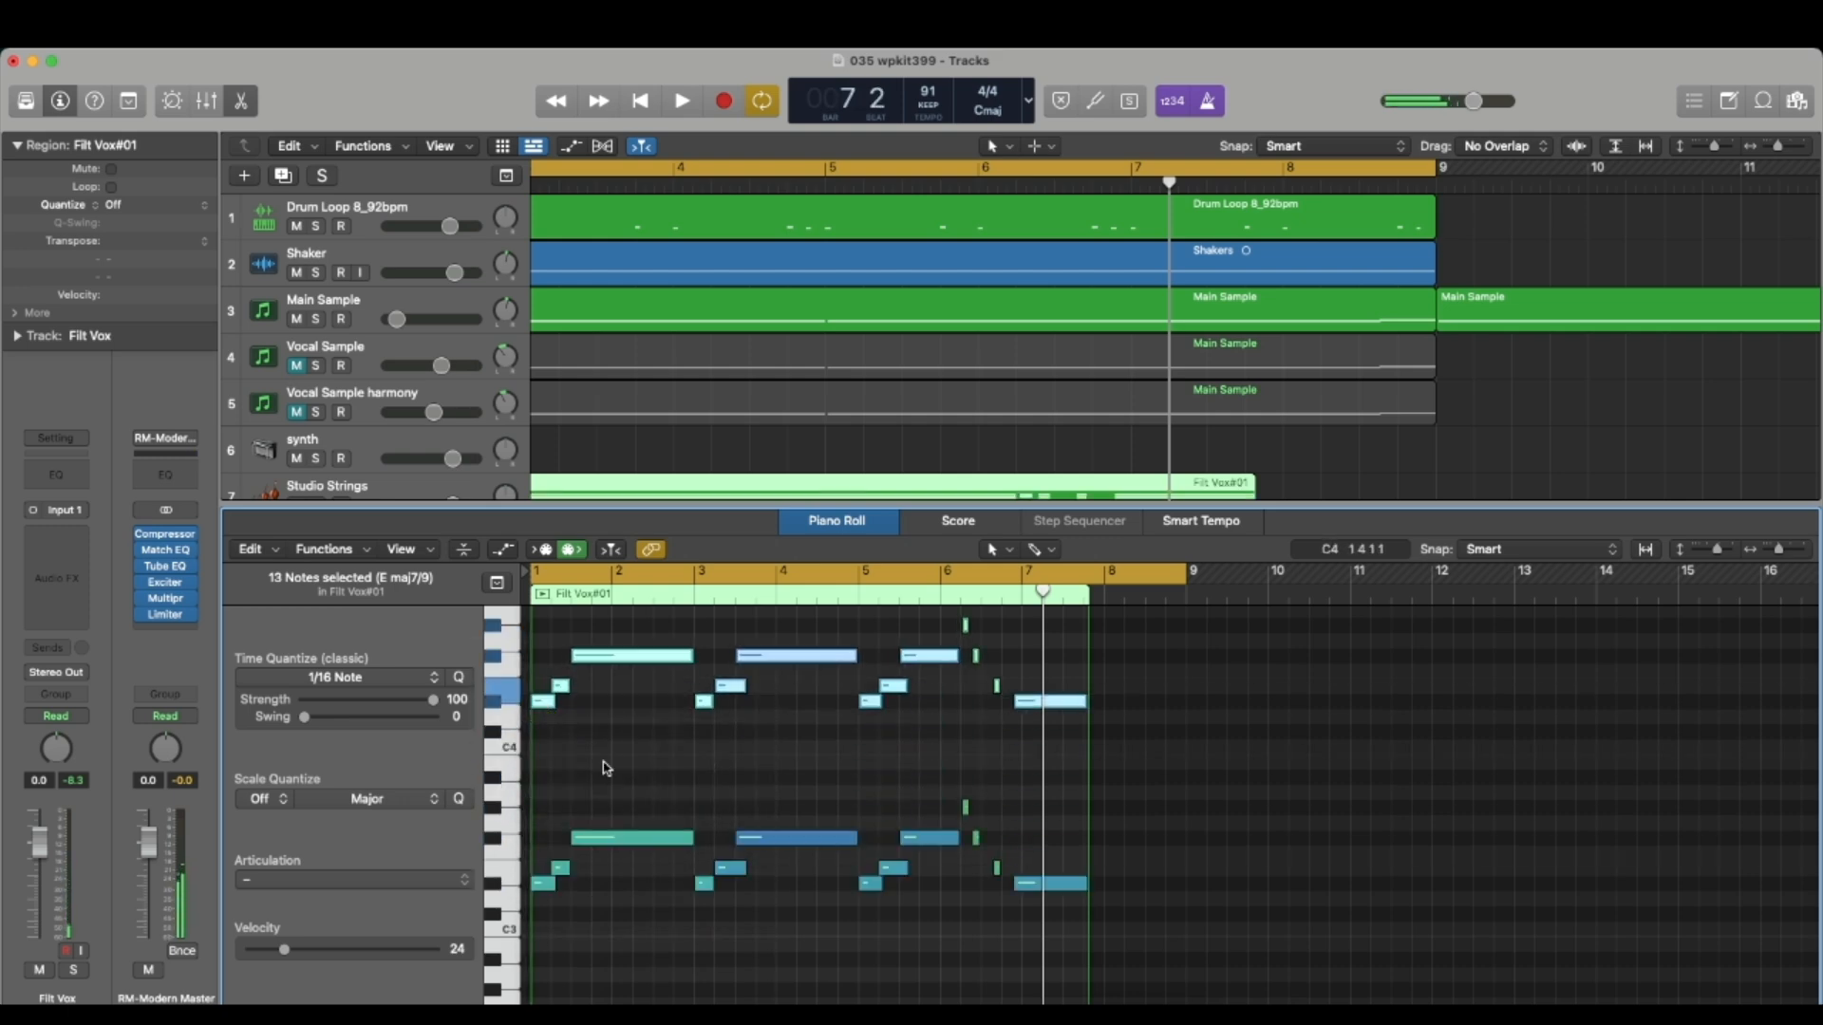
Step: Play the octave-doubled strings with the beat from bar 1 and stop in bar 2
scroll(671, 776, "up", 1)
scroll(670, 780, "up", 1)
key("space")
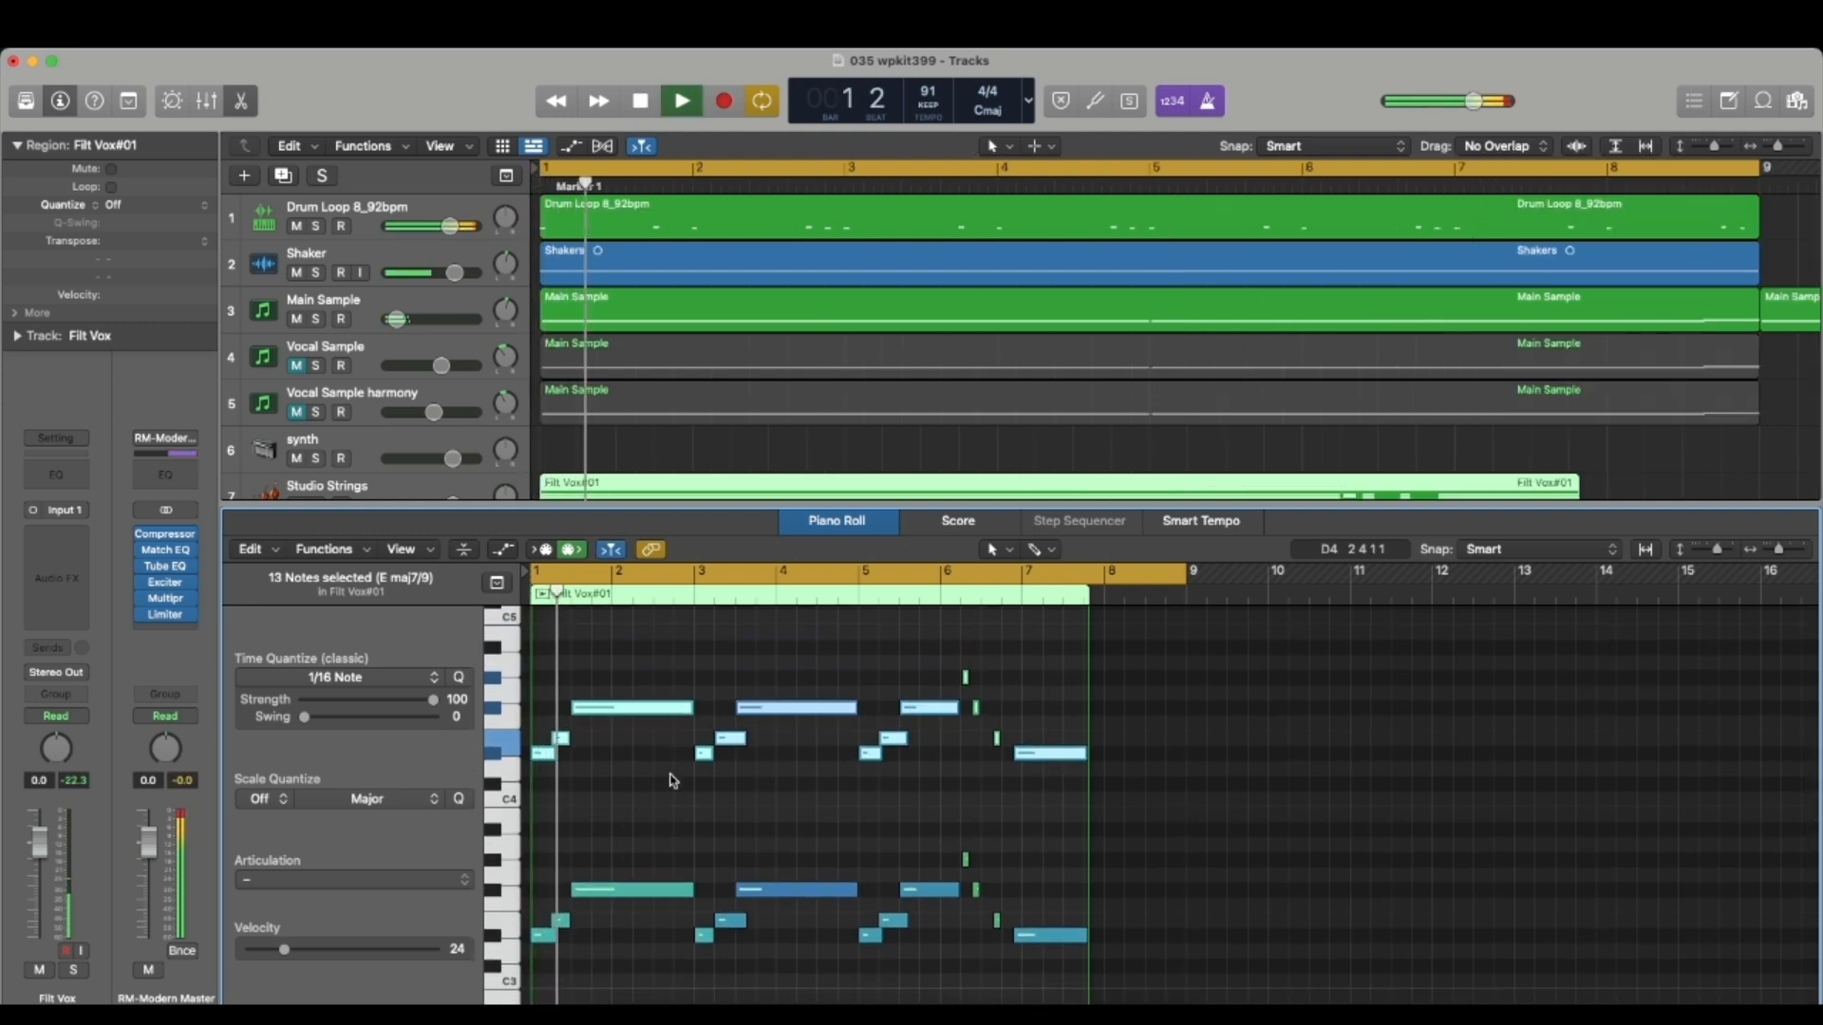
scroll(683, 476, "down", 3)
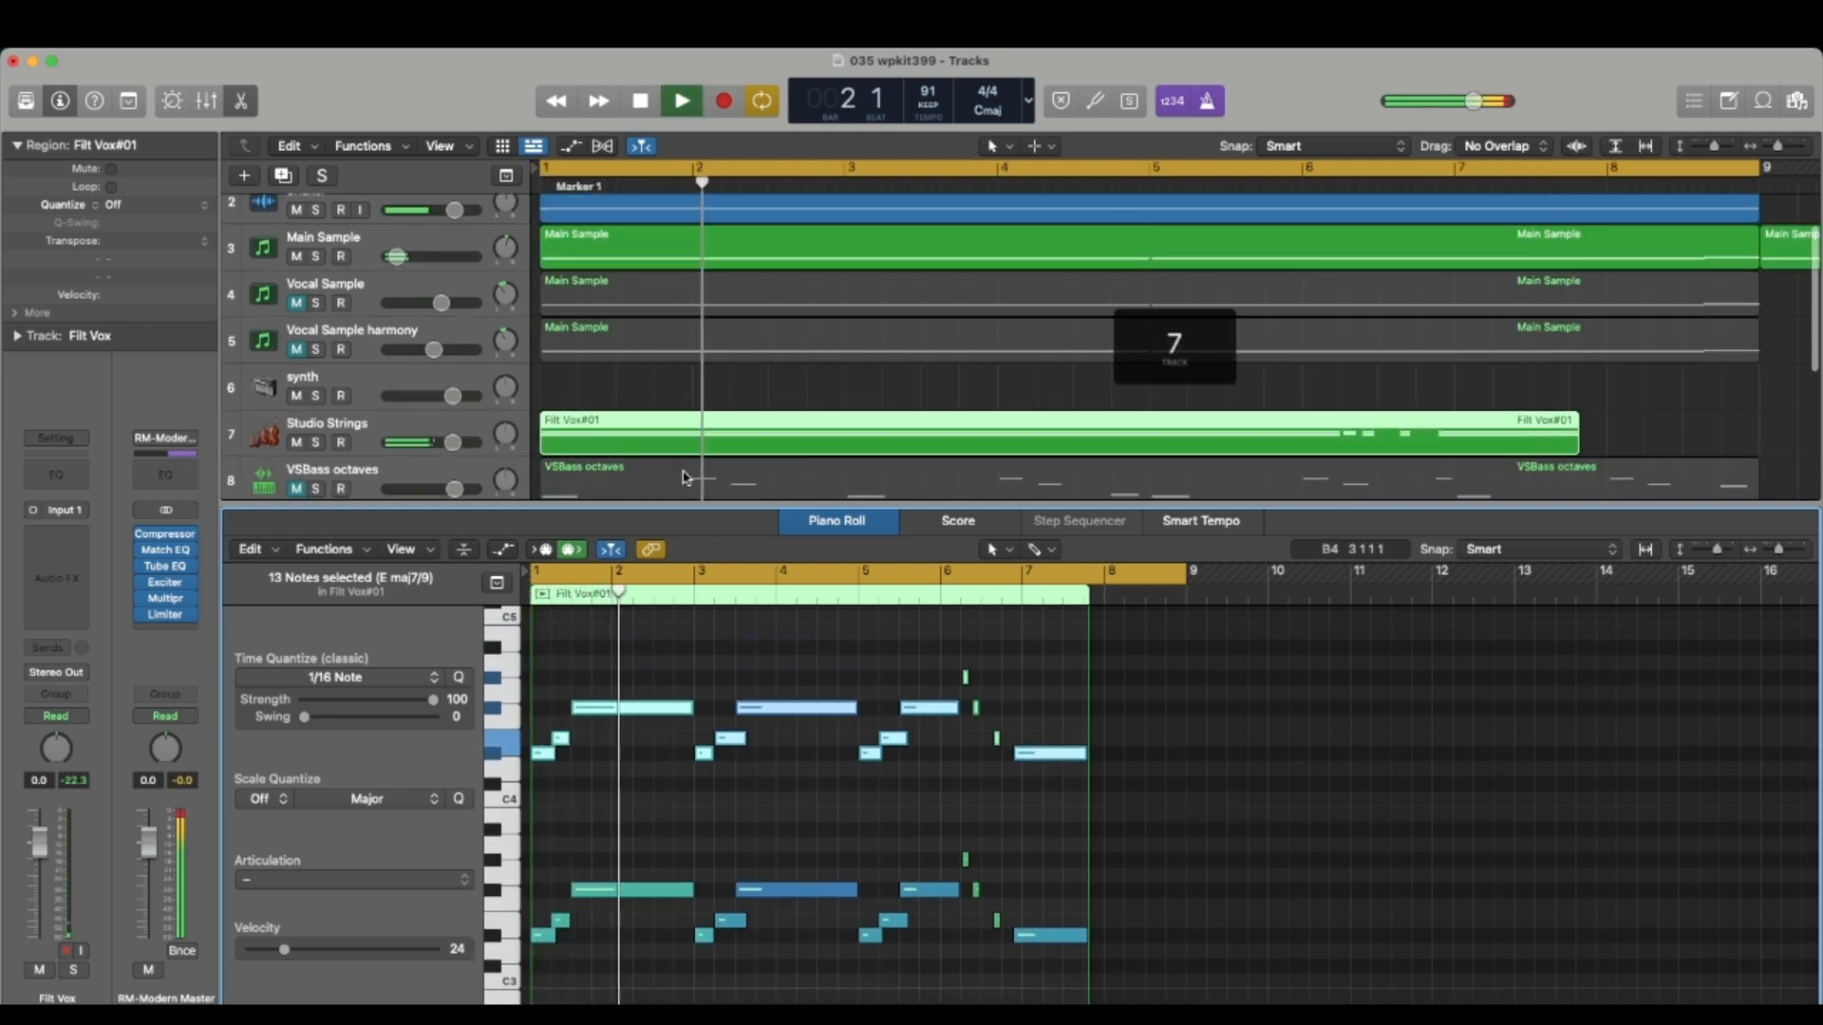
key("space")
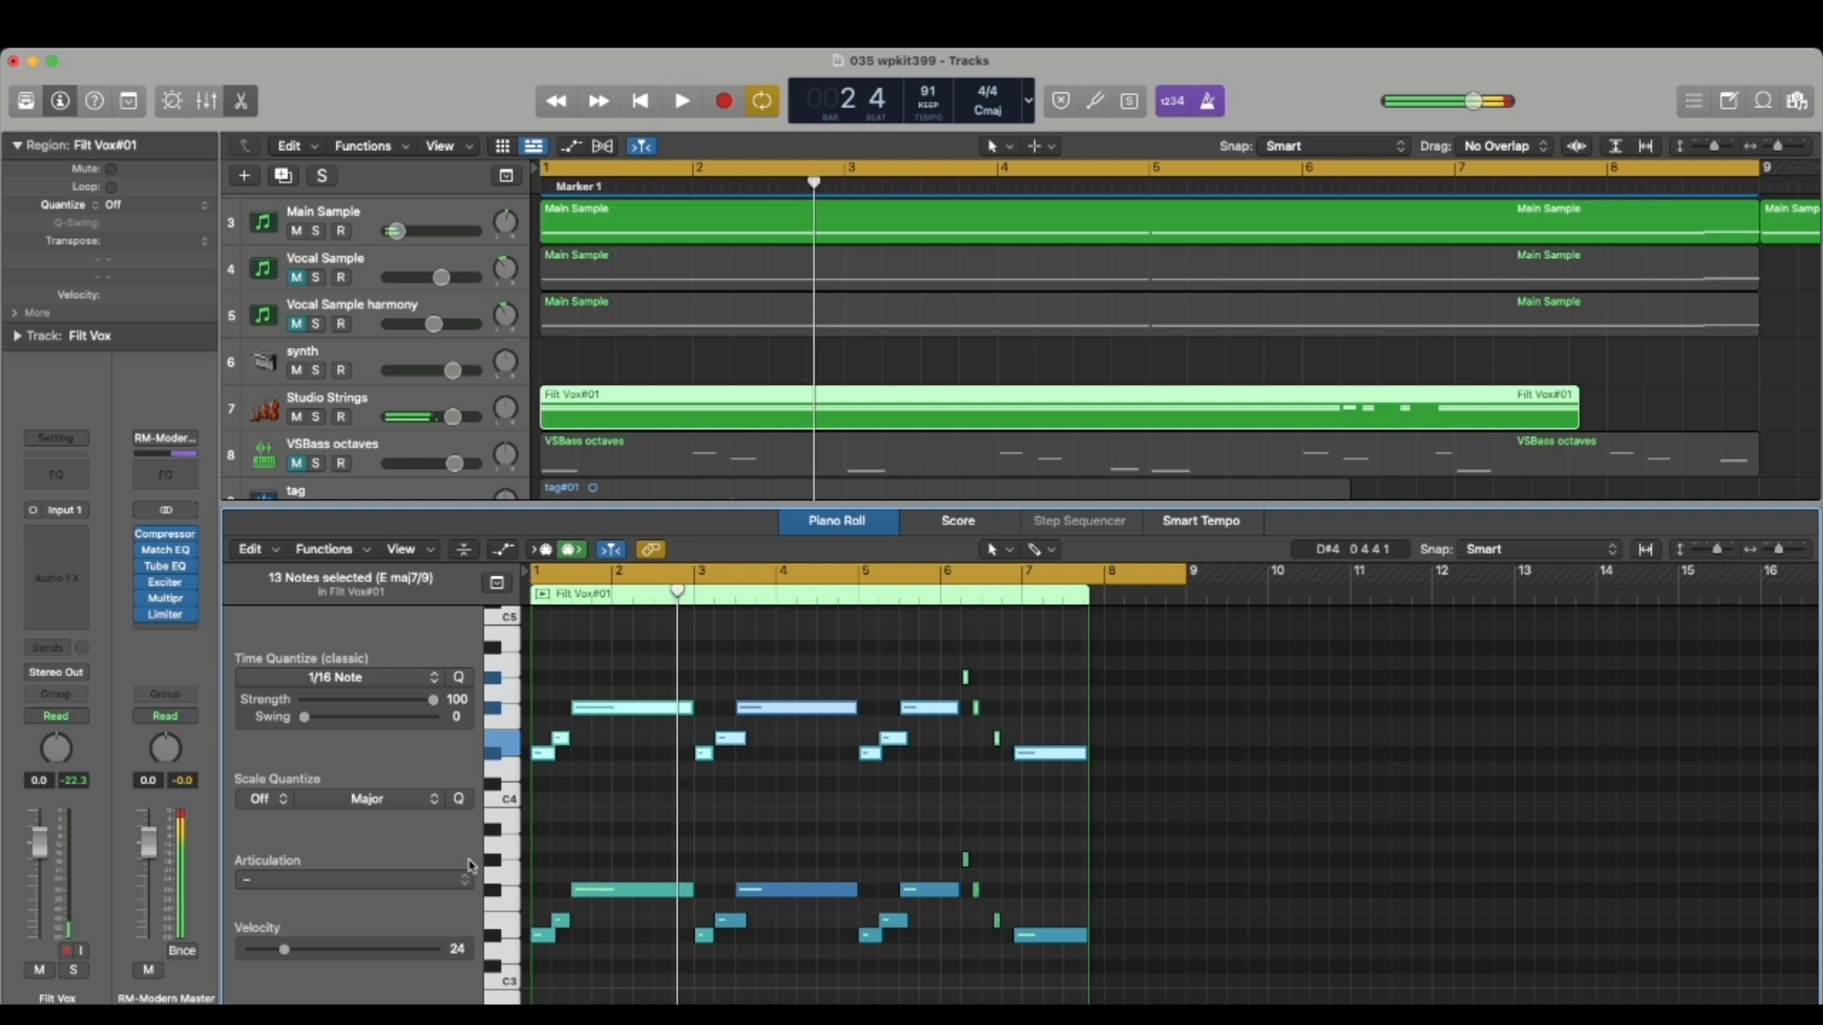
Step: Set the articulation of the six short notes in bar 6, in both octaves, to Staccato and play the run into bar 7
left_click(596, 799)
scroll(921, 657, "up", 5)
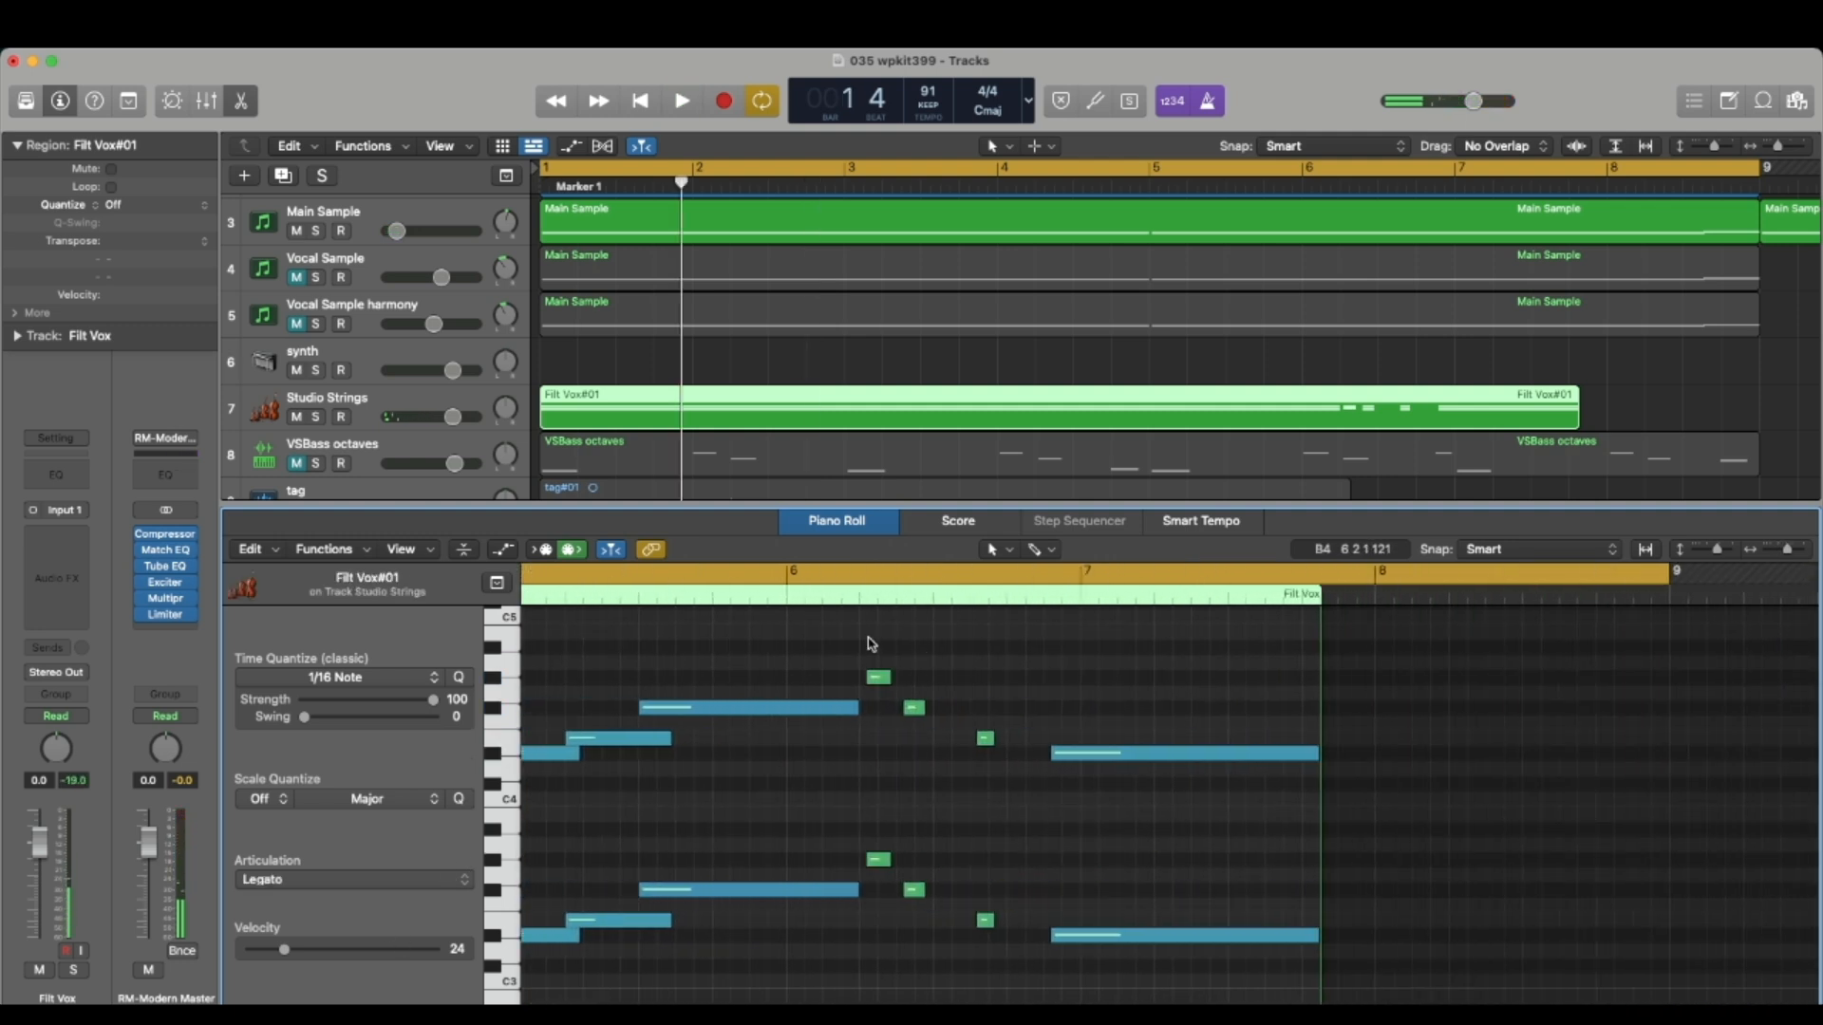
left_click_drag(870, 644, 1008, 940)
left_click(432, 881)
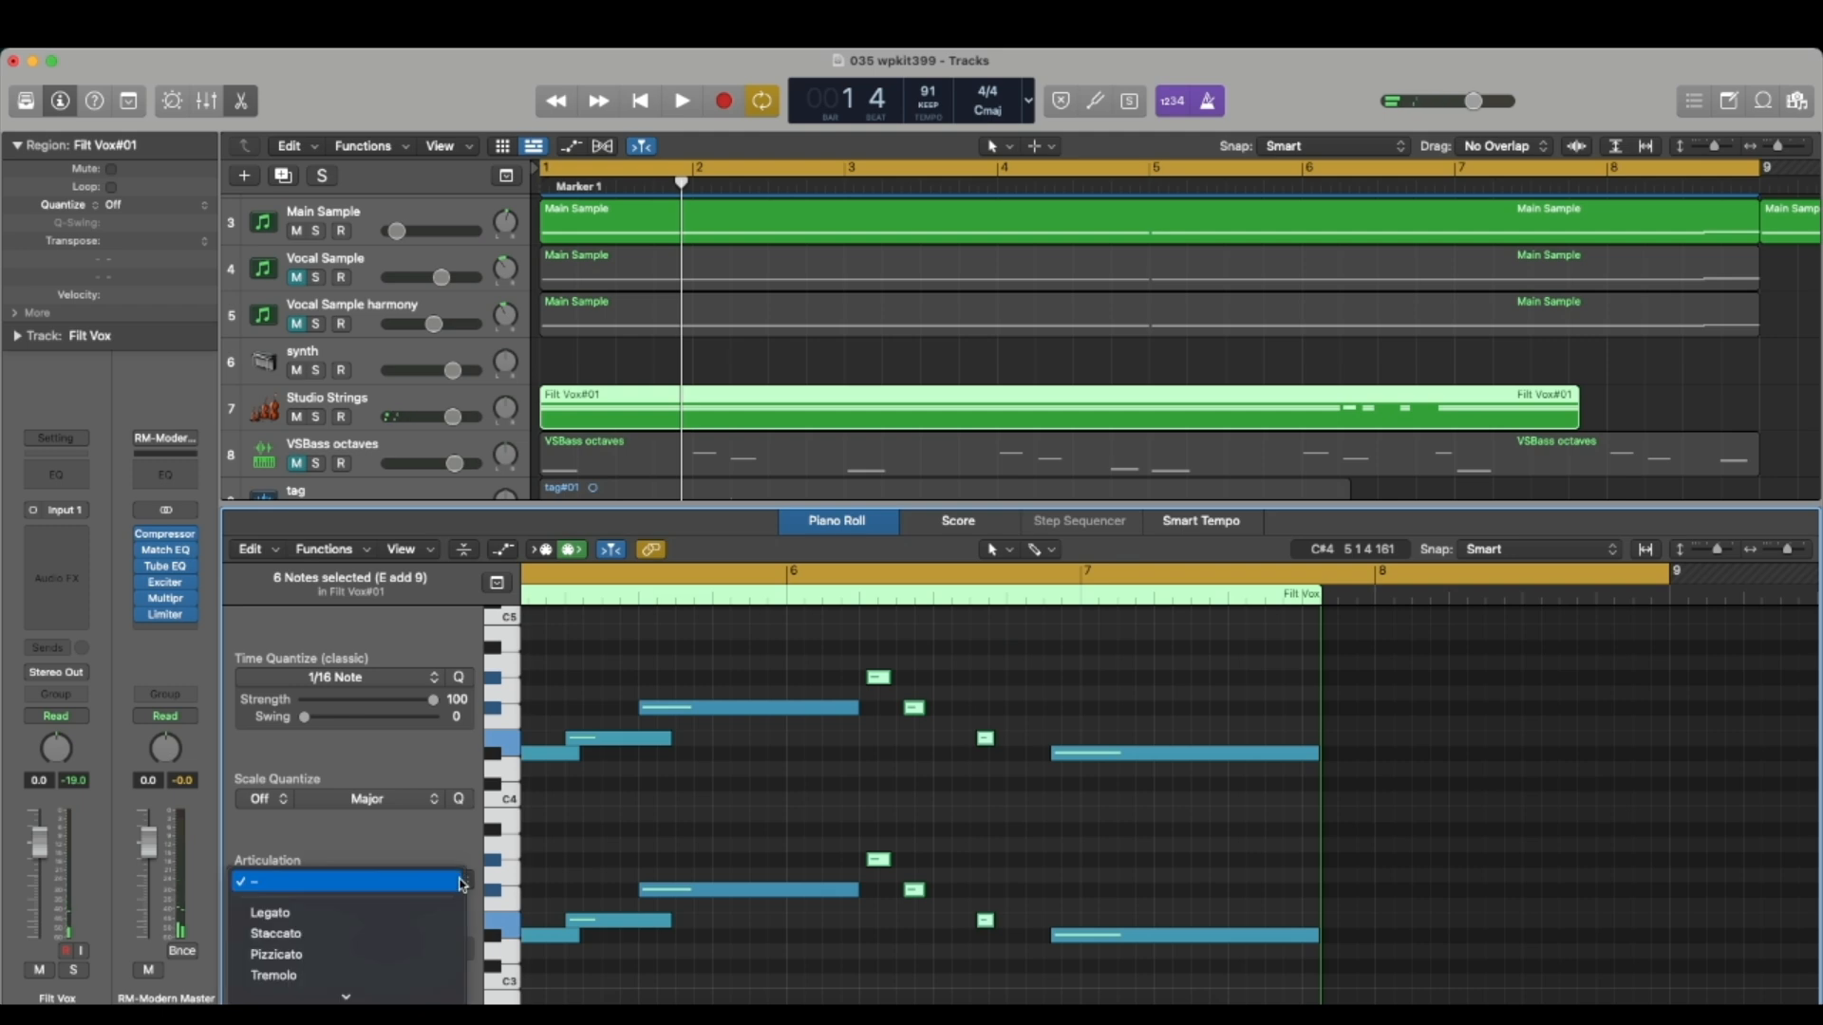
left_click(387, 788)
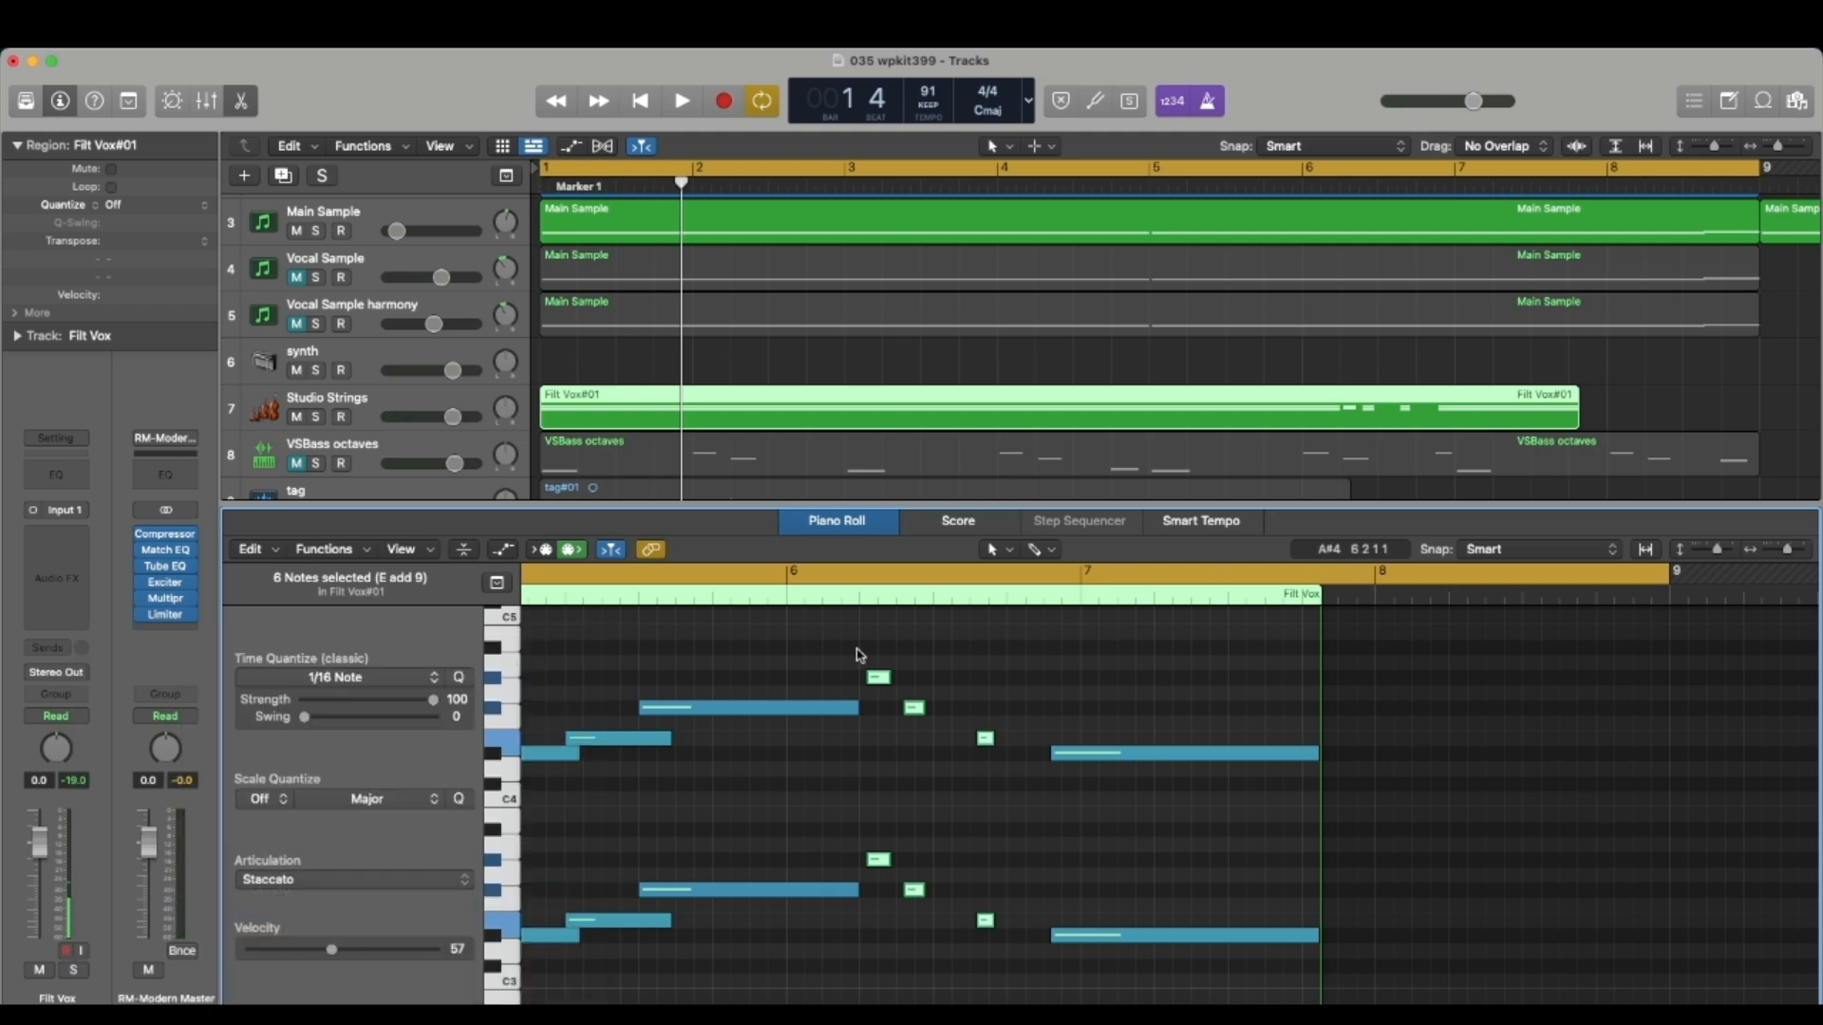
left_click(841, 596)
key("space")
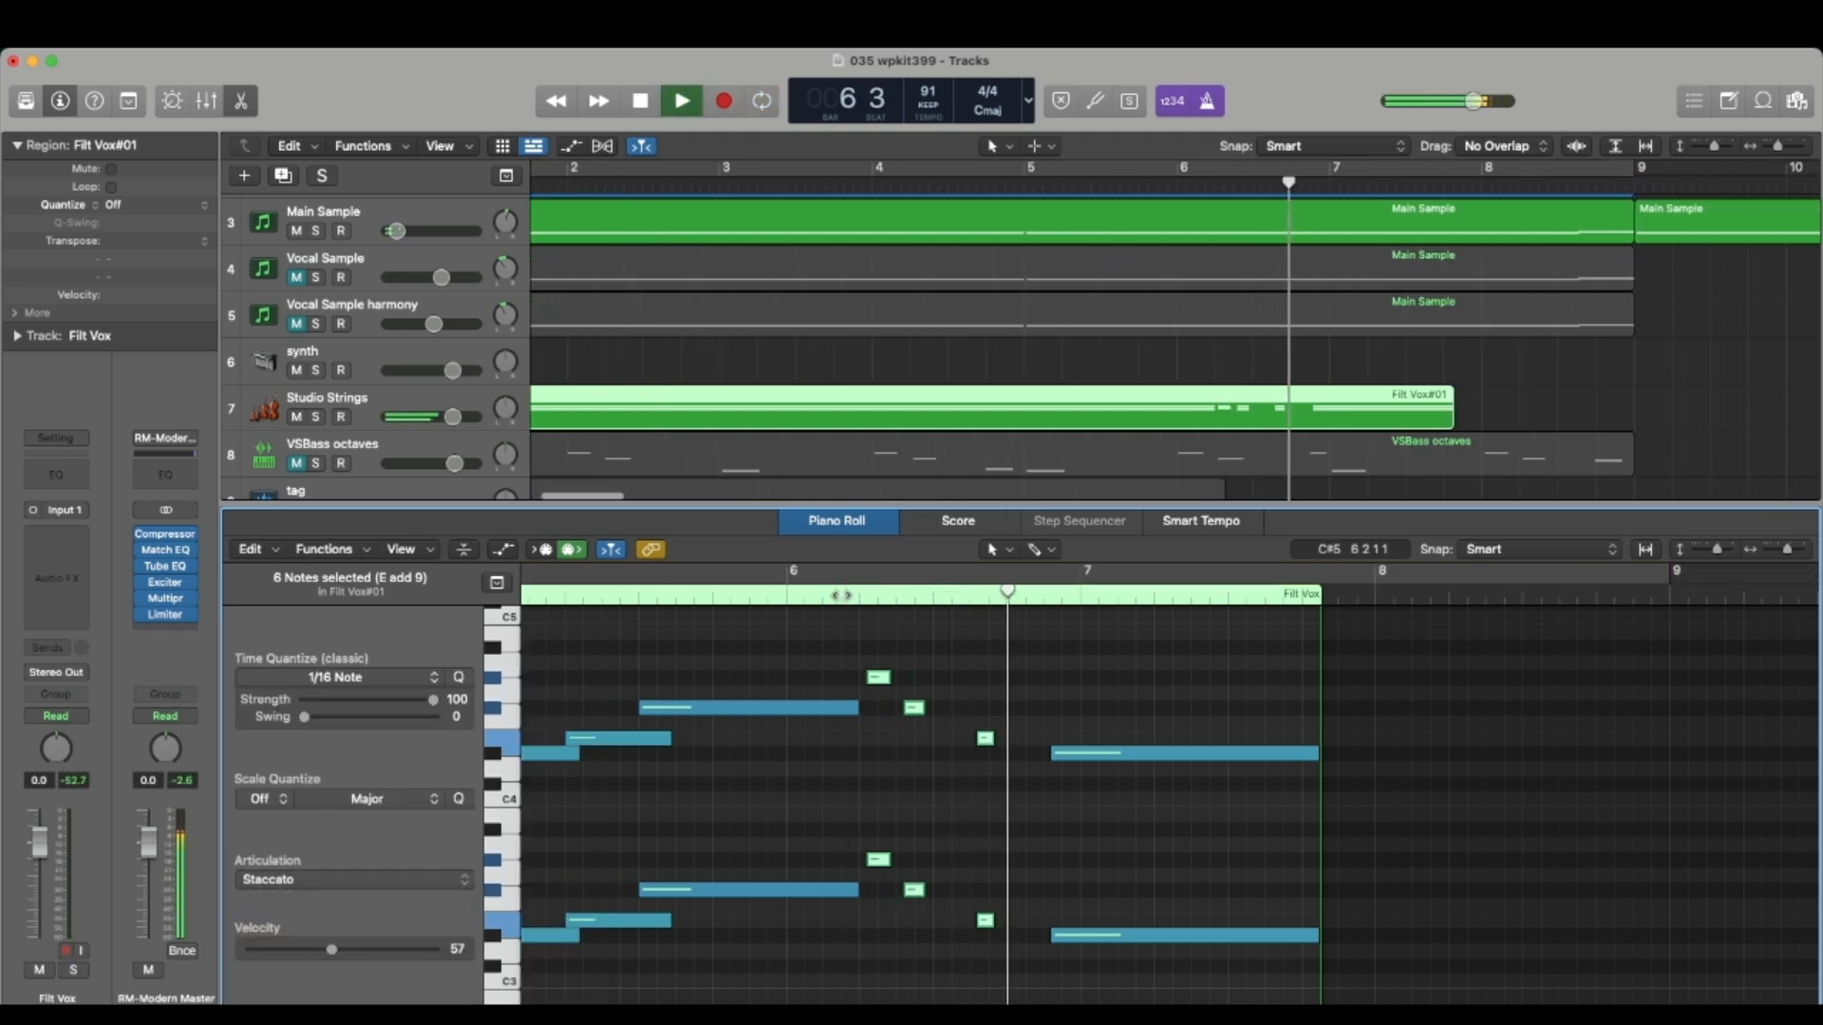
key("space")
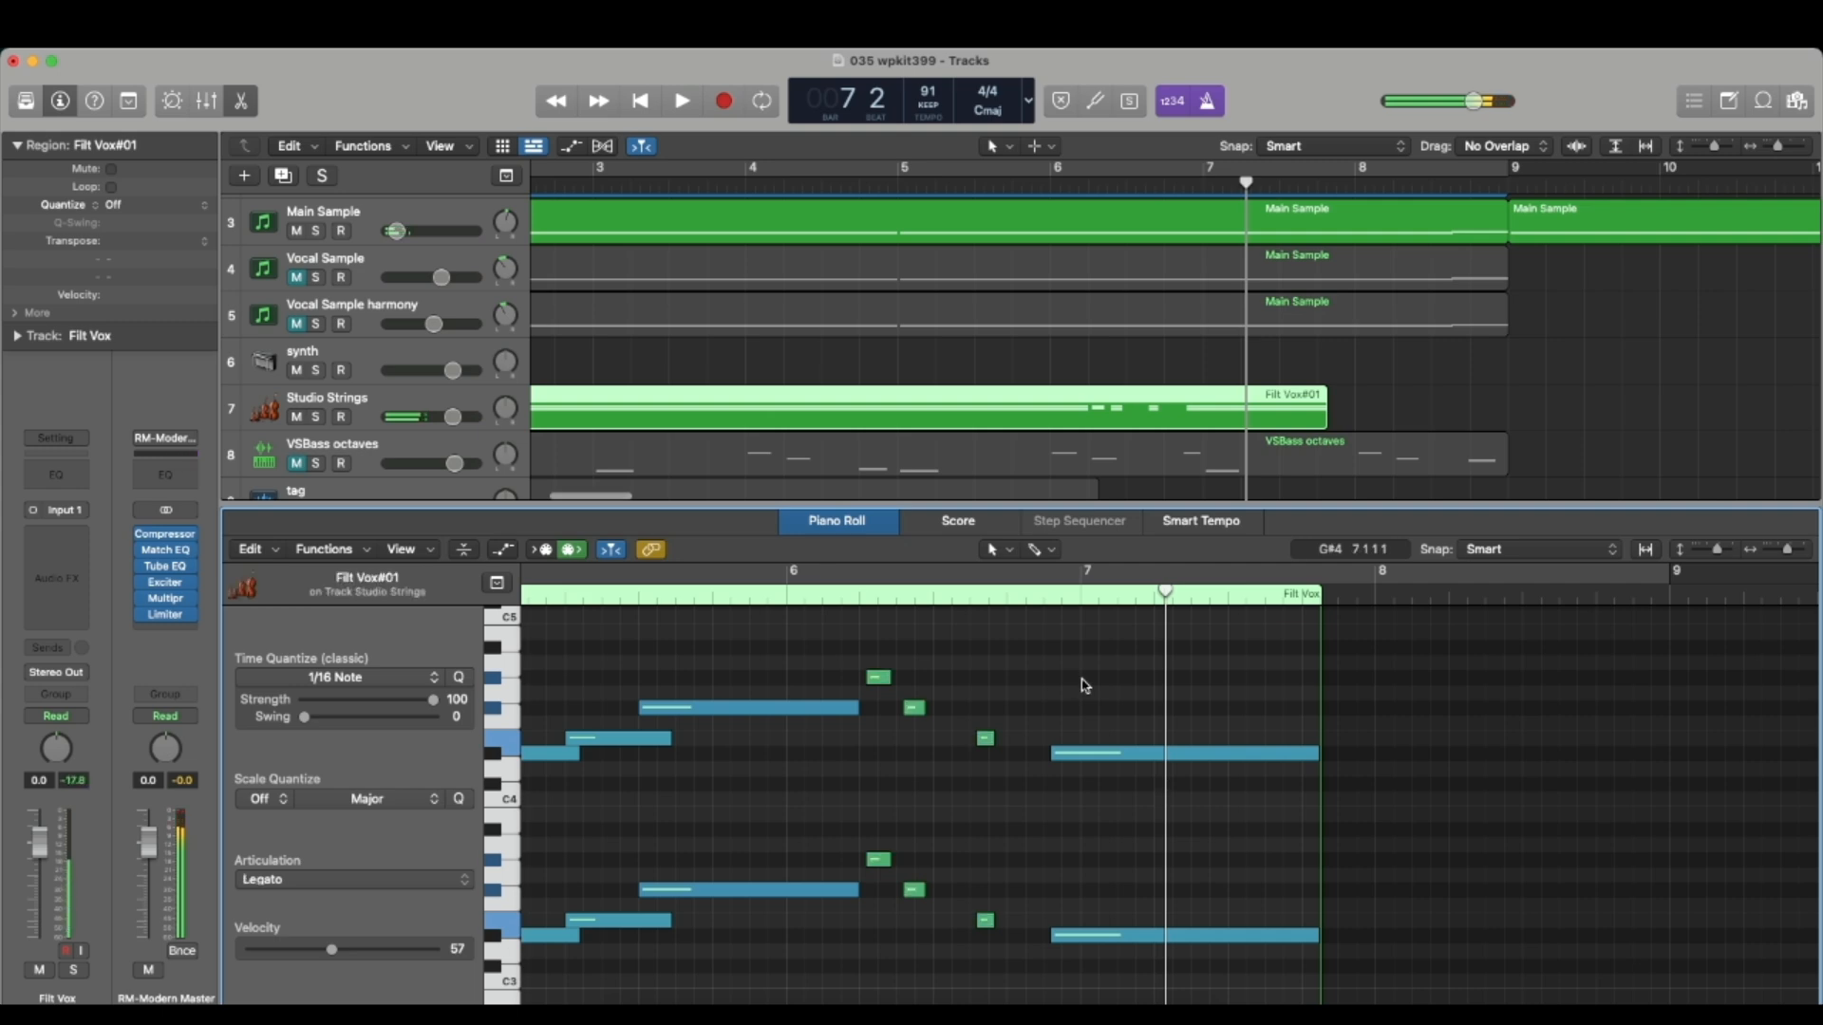
Step: Set the articulation of the two final long D# notes to Tremolo and play them back
left_click_drag(1085, 685, 1145, 974)
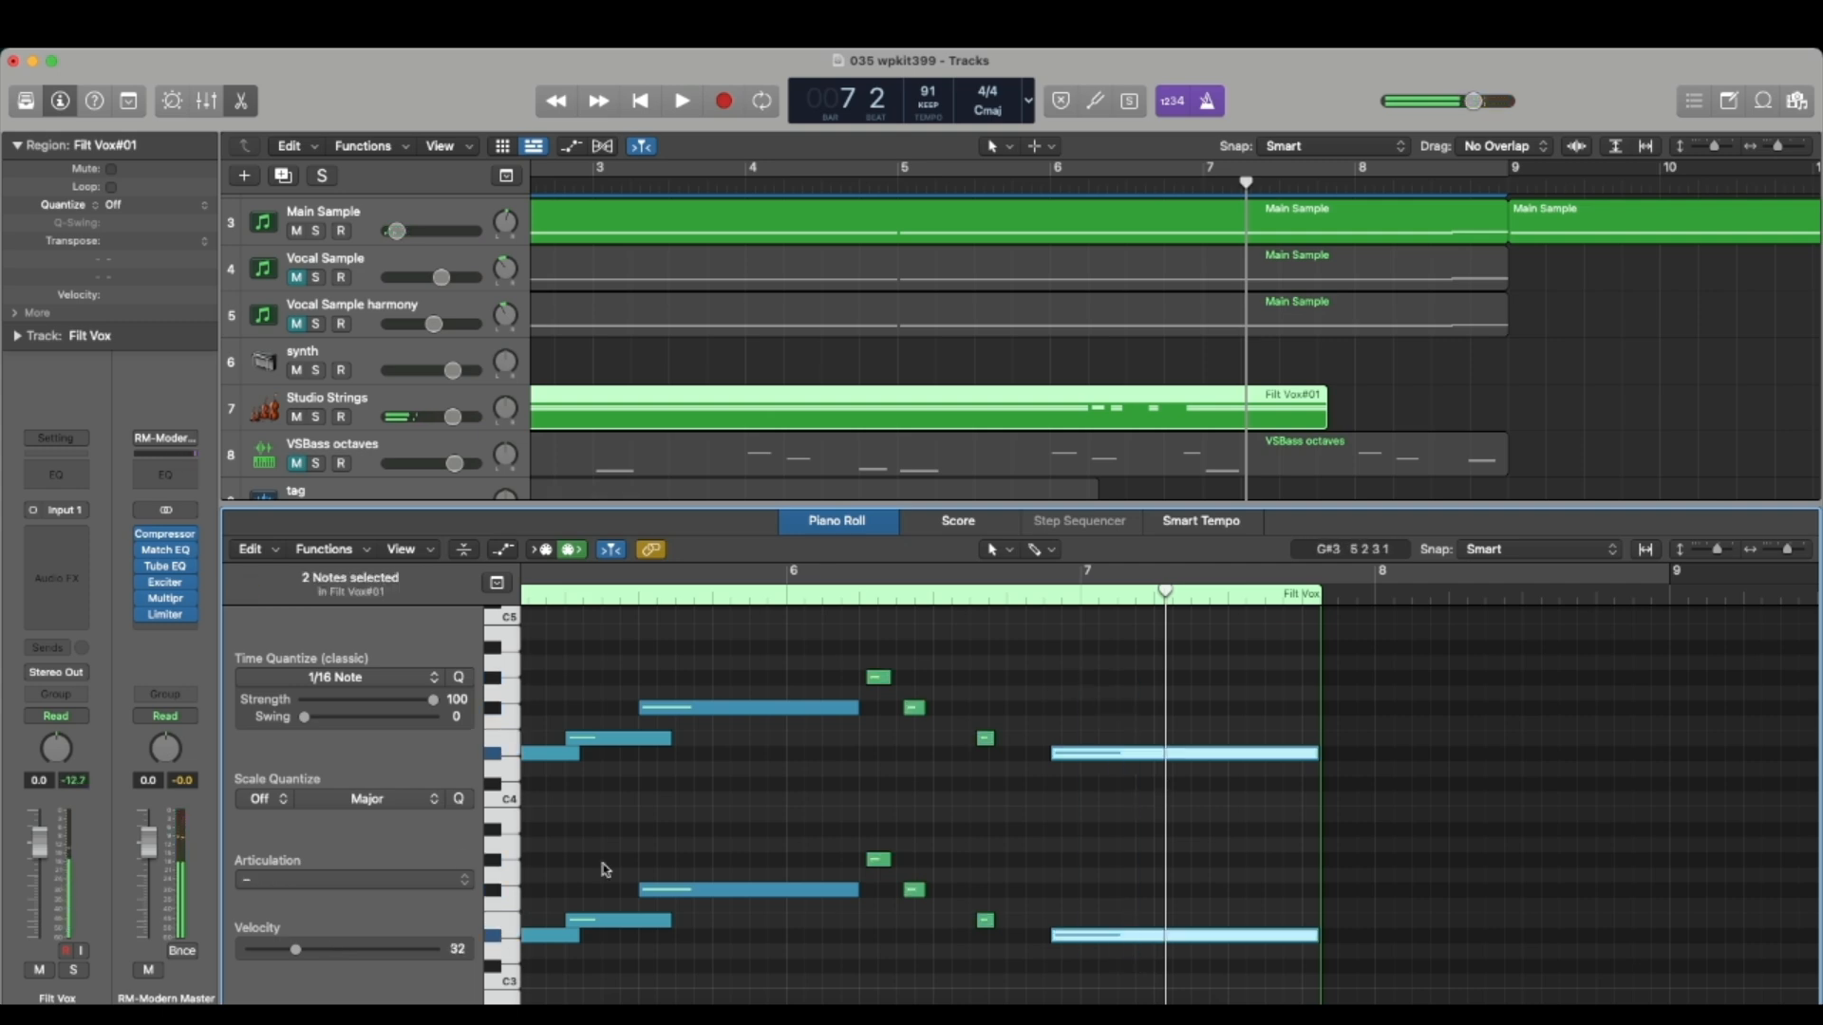
left_click(462, 876)
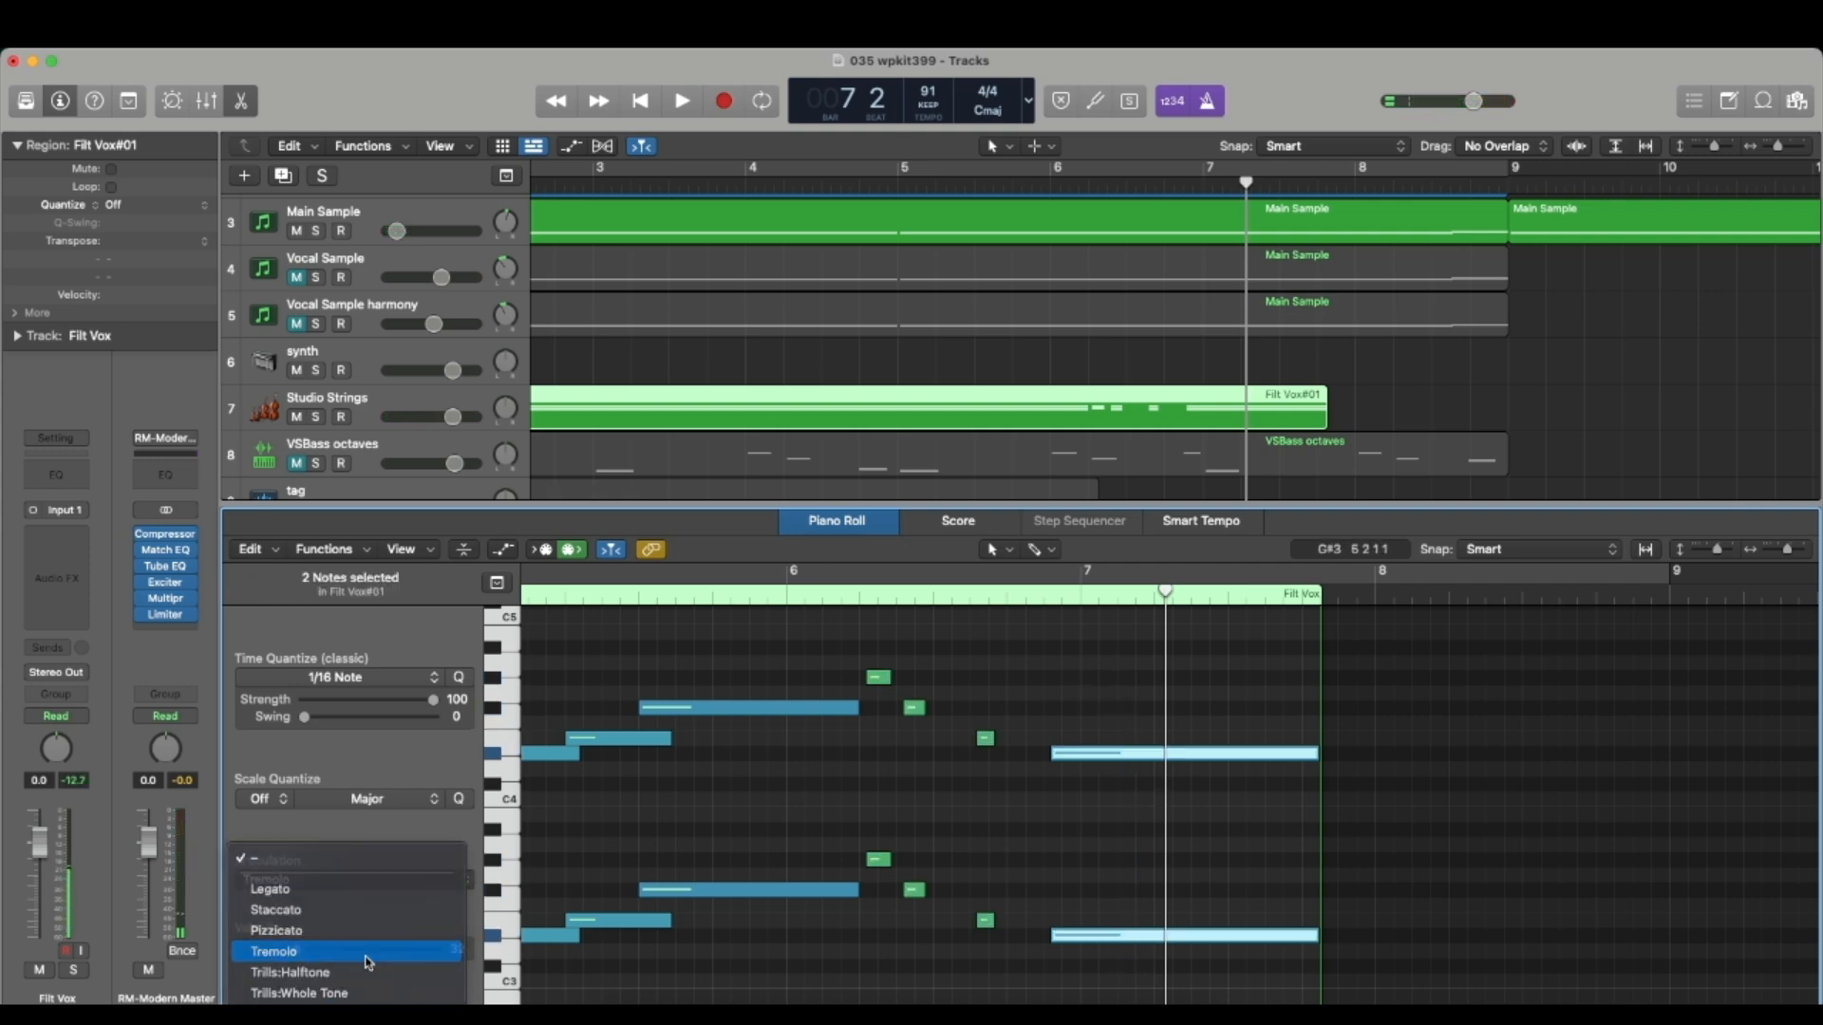
left_click(368, 952)
left_click(1041, 595)
key("space")
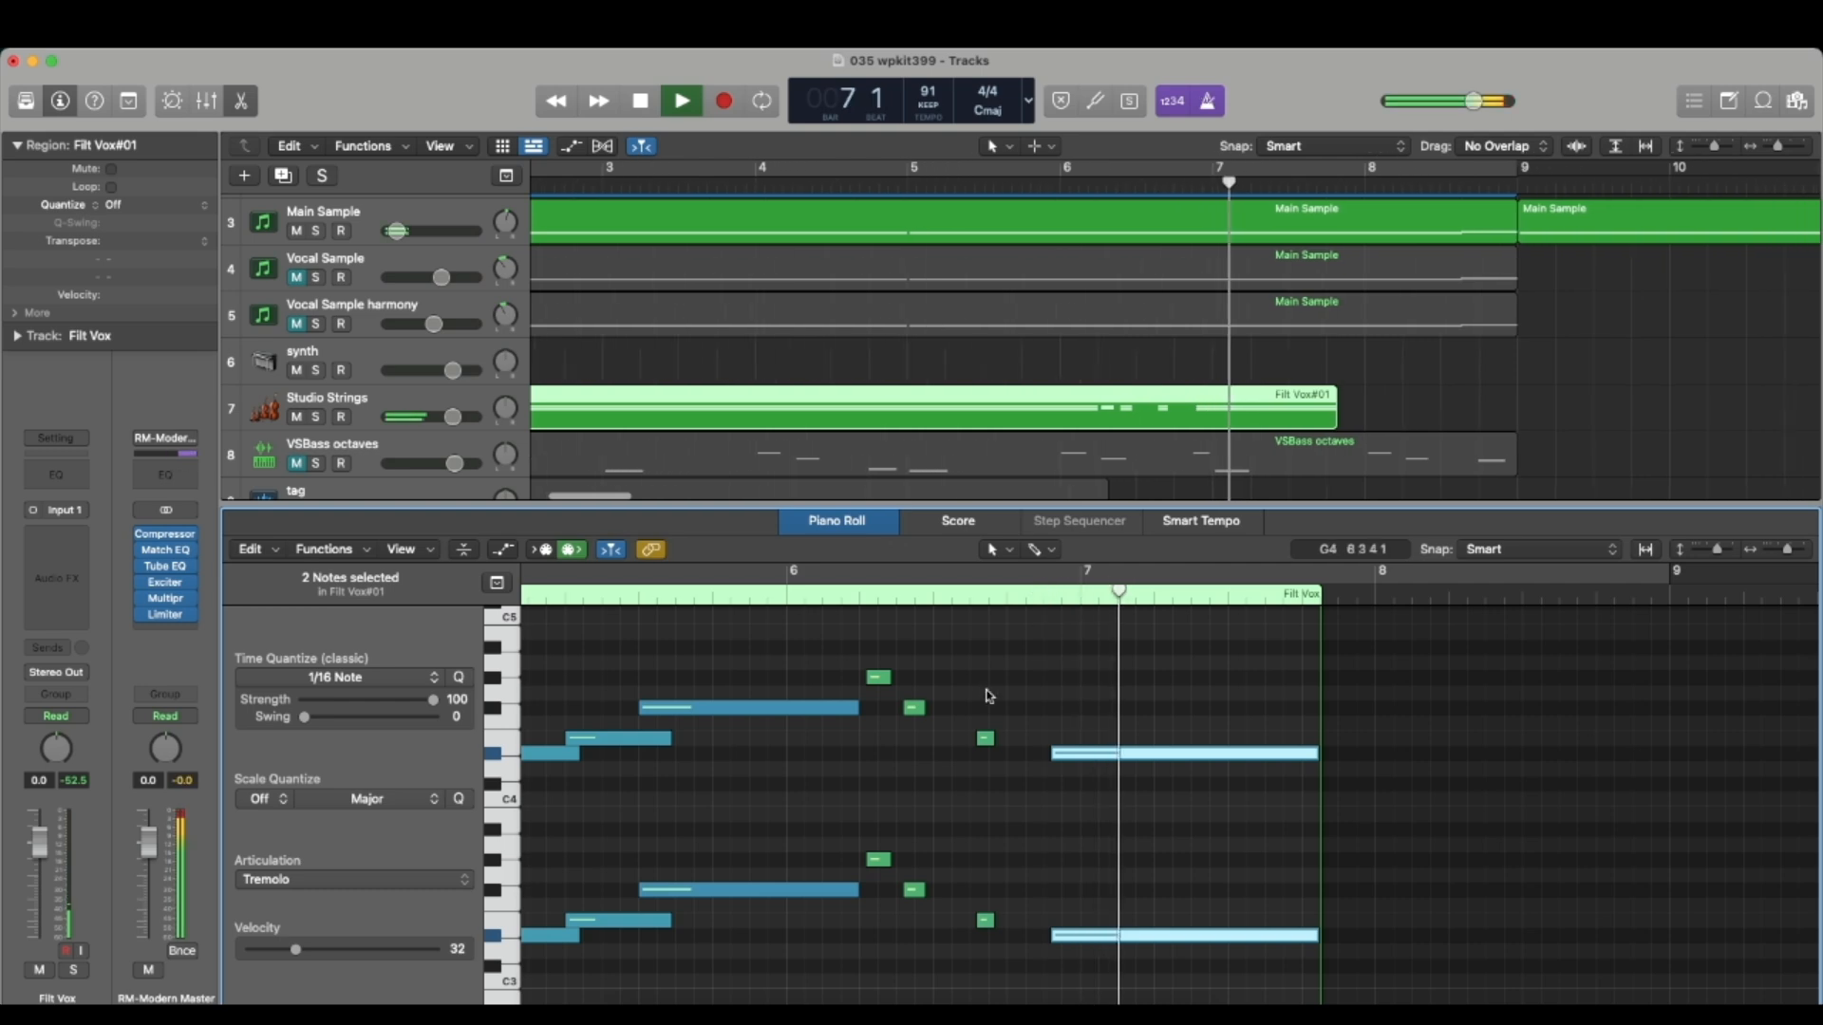
Step: Play the strings from bar 1 to bar 7 while shortening the E3 and E4 notes in bar 3 to one beat
key("Return")
key("space")
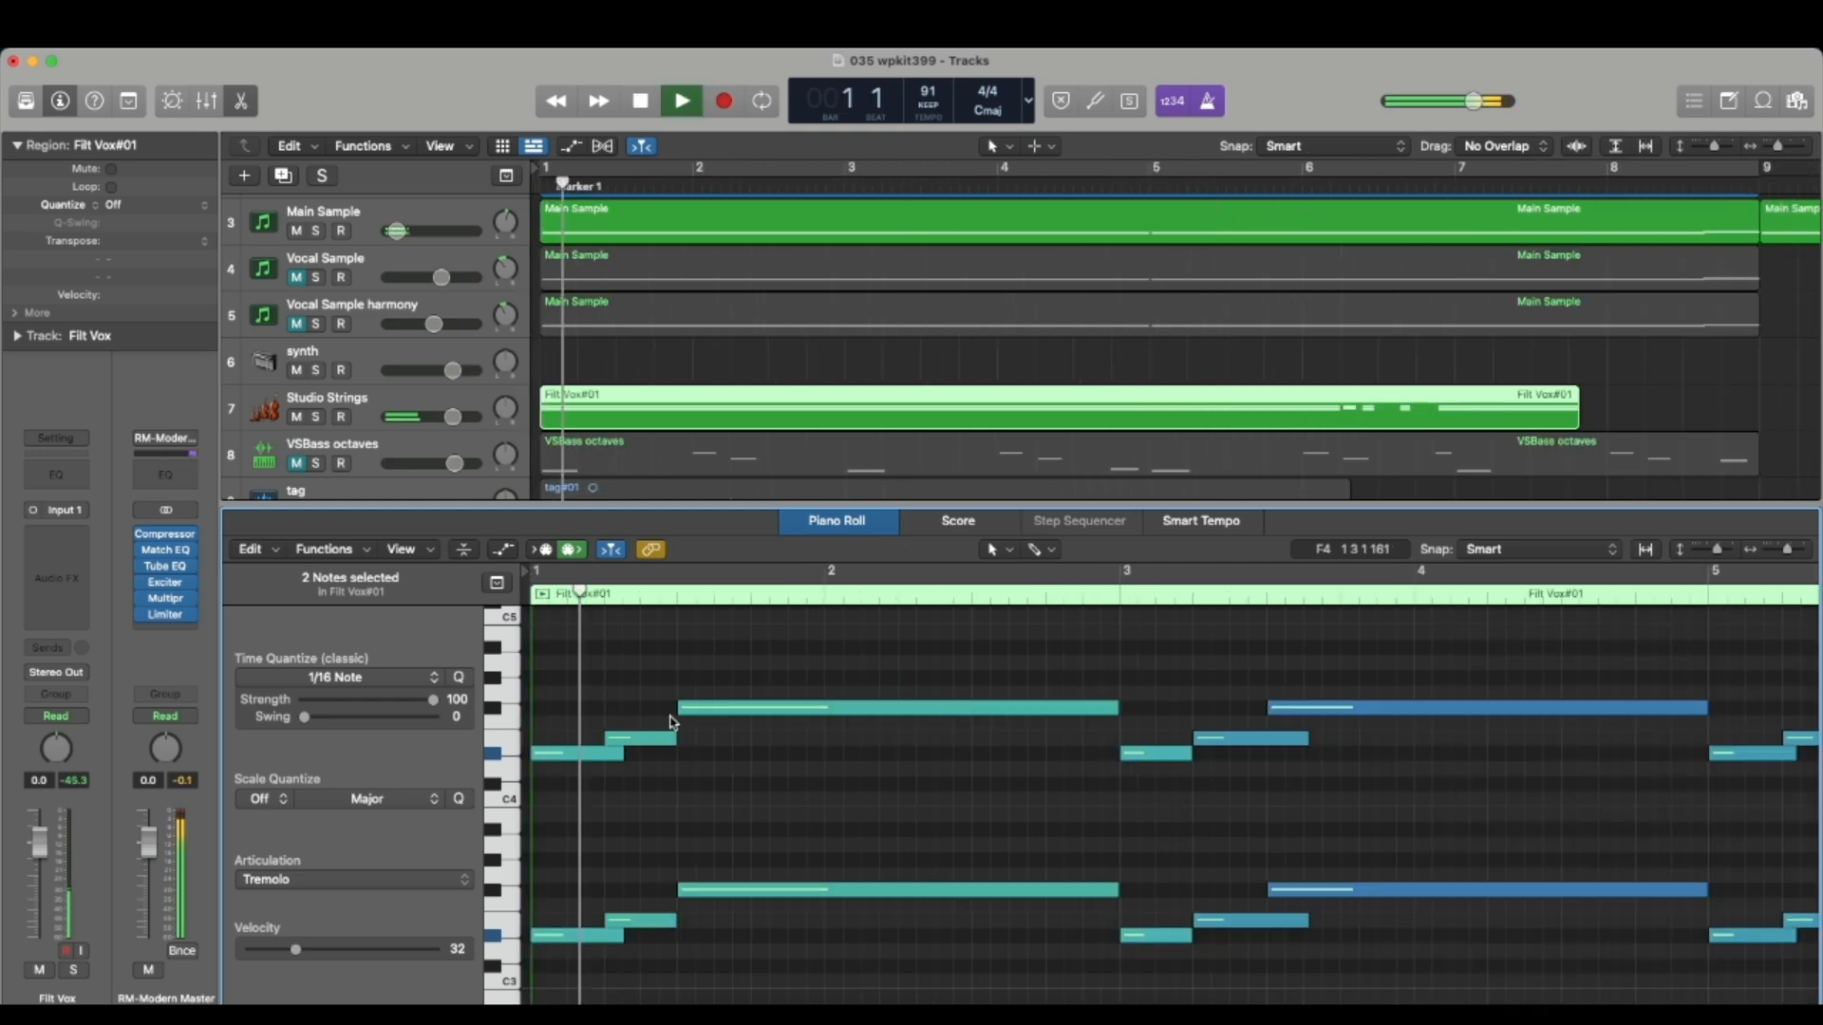
scroll(846, 784, "down", 5)
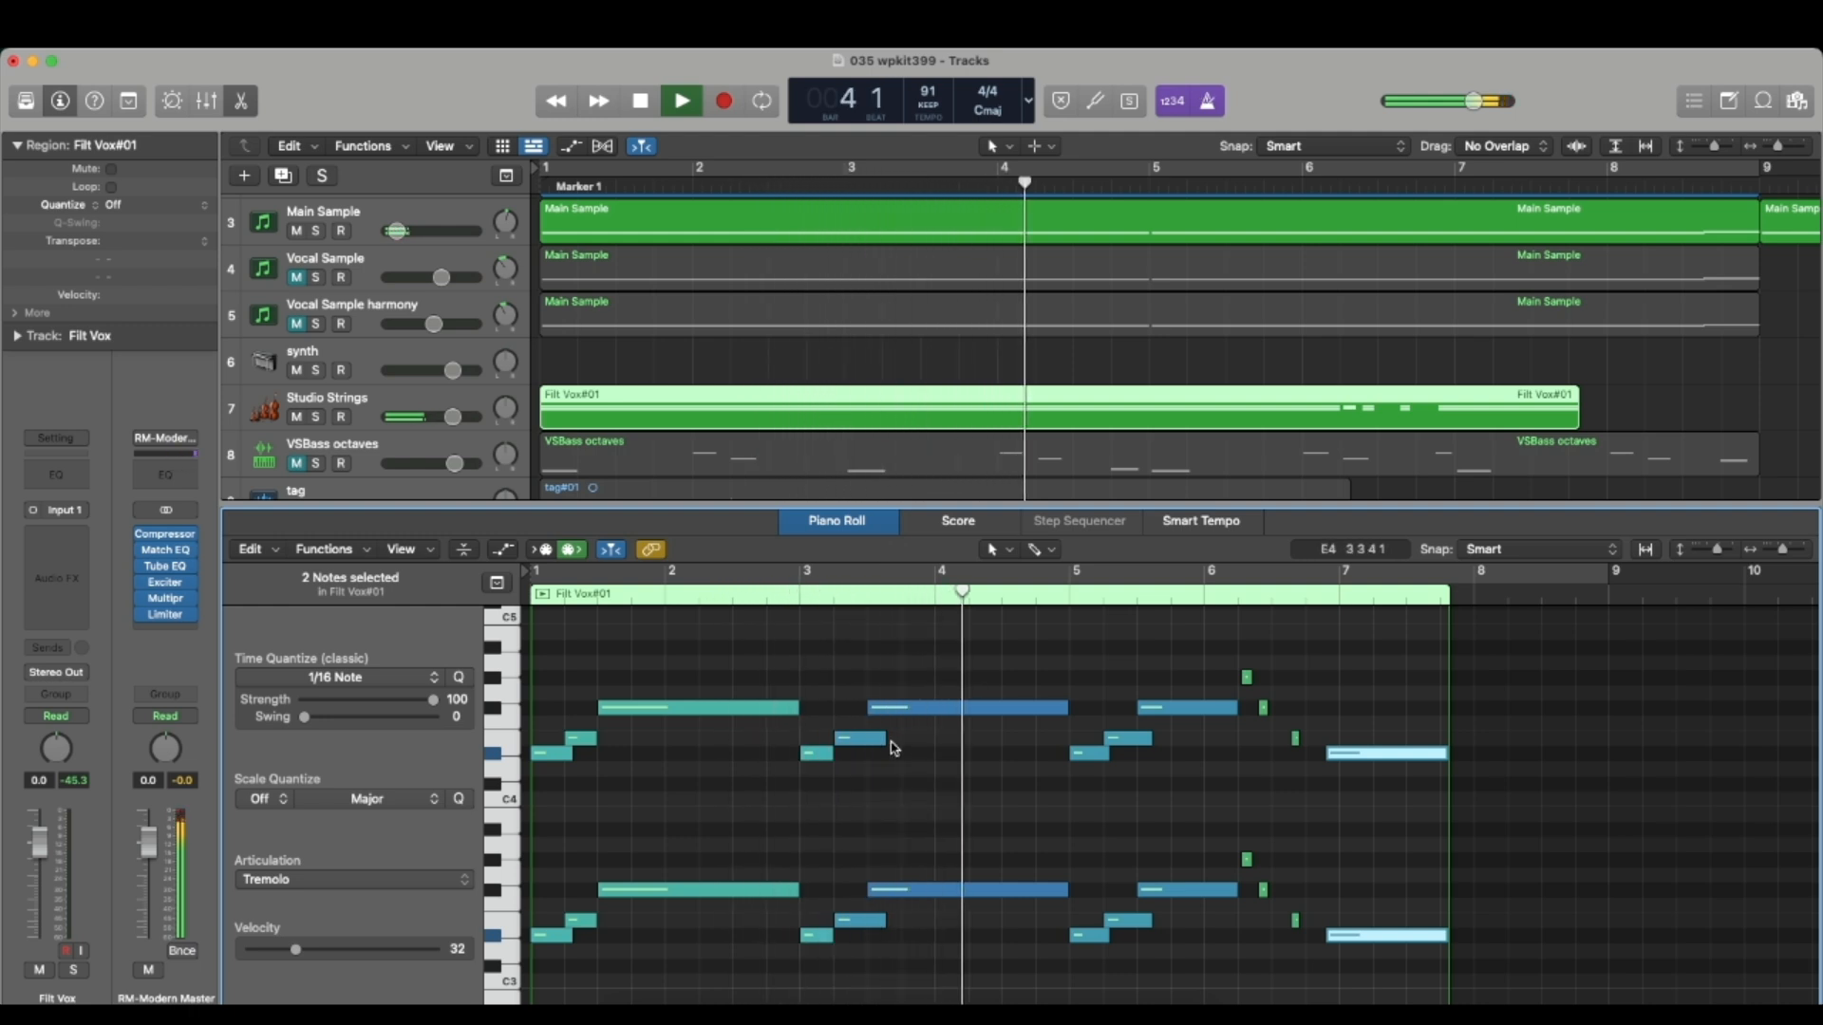
left_click(847, 737)
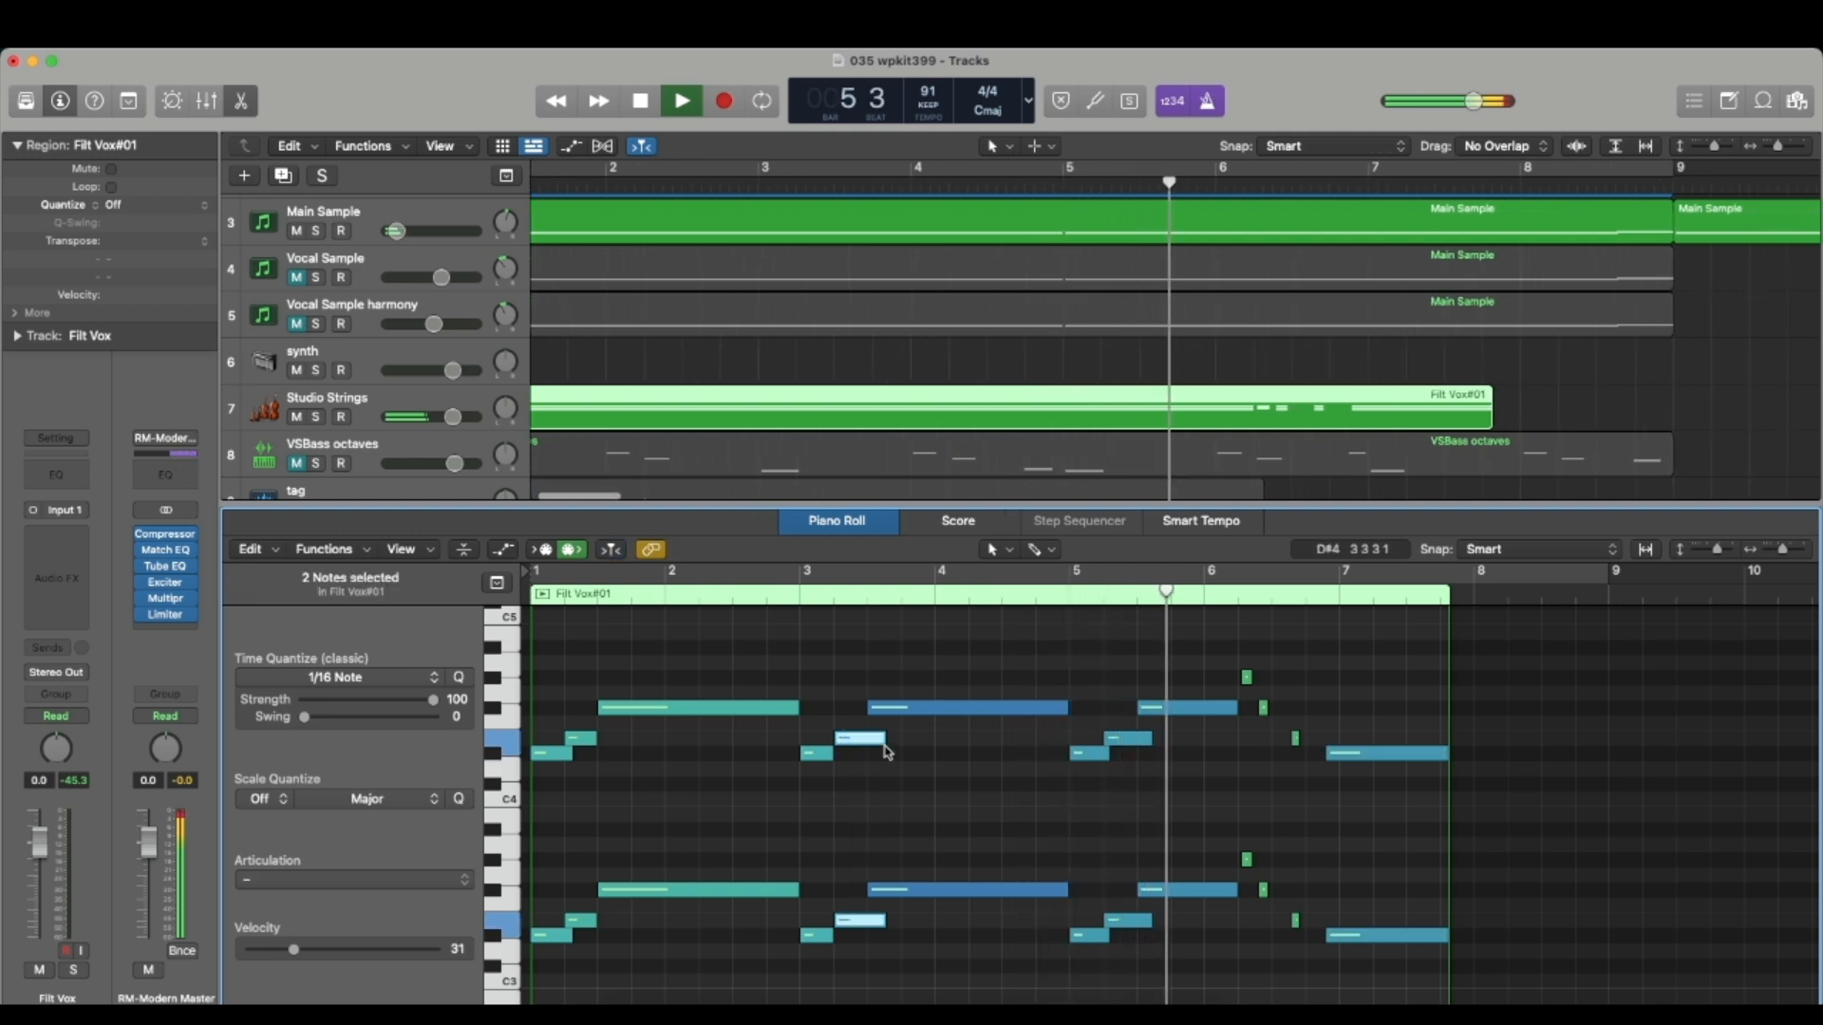
left_click_drag(884, 738, 862, 741)
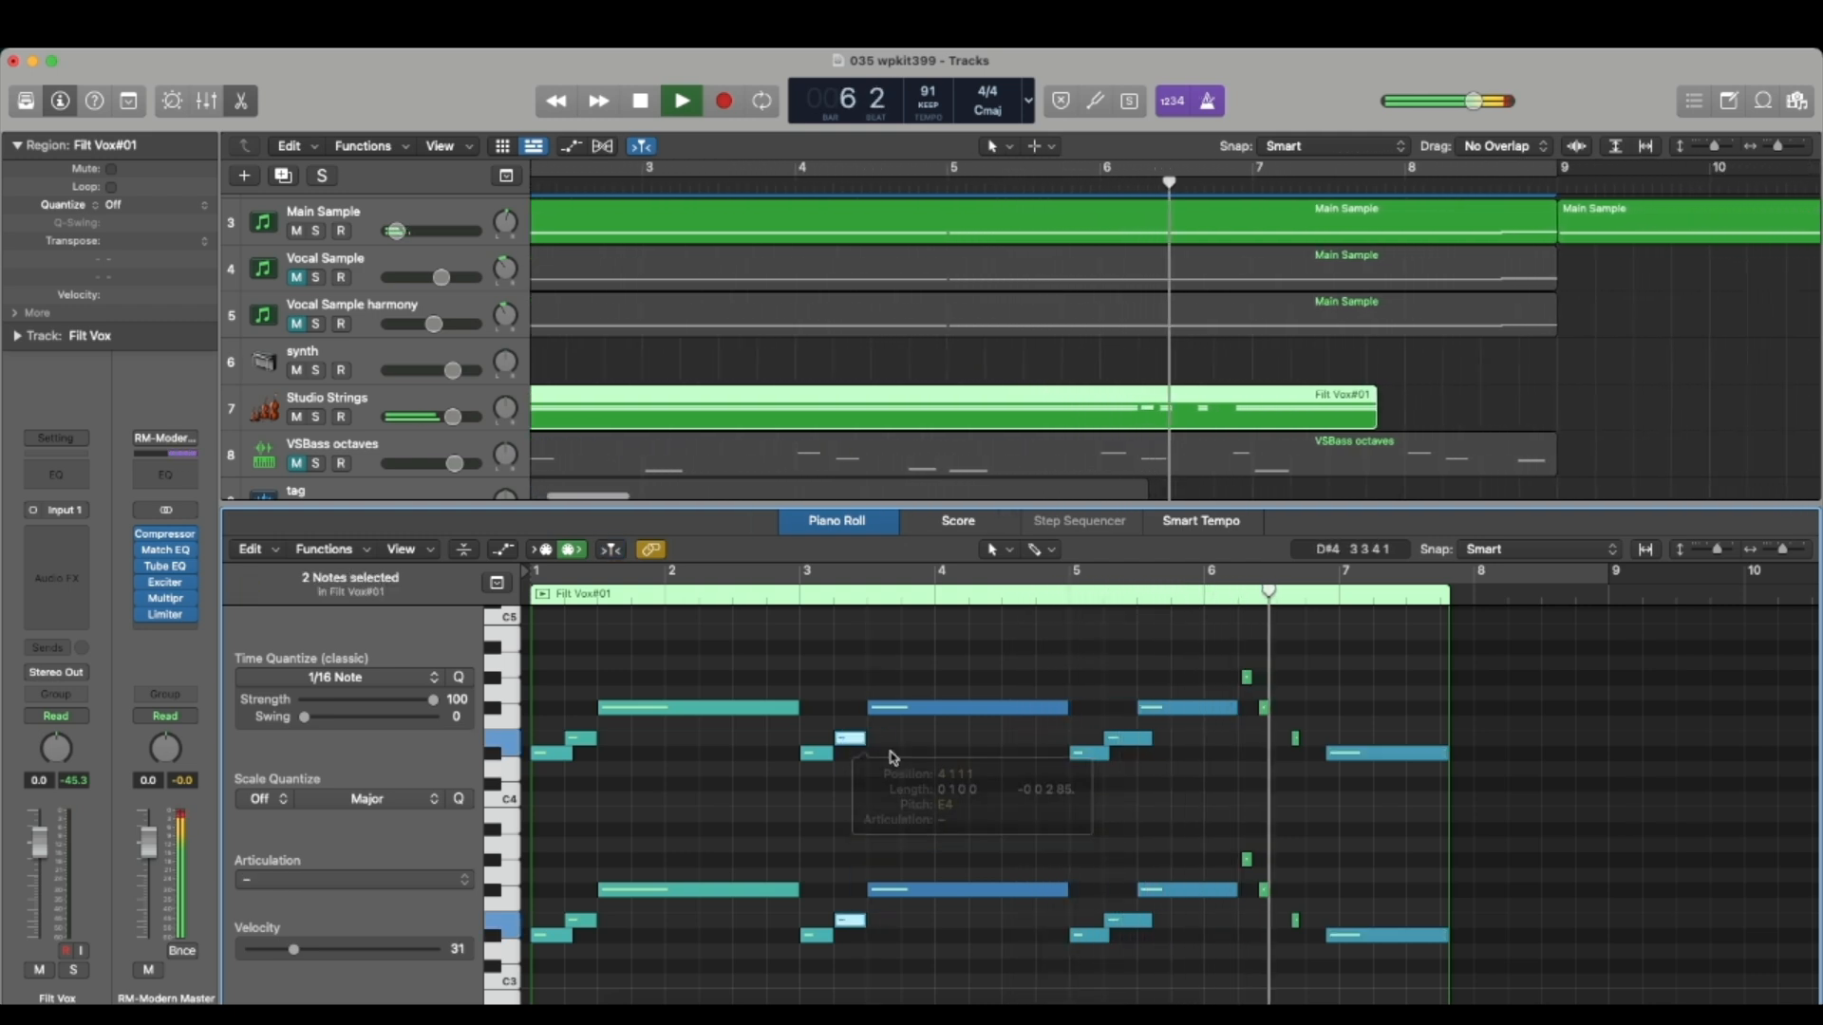
left_click(924, 764)
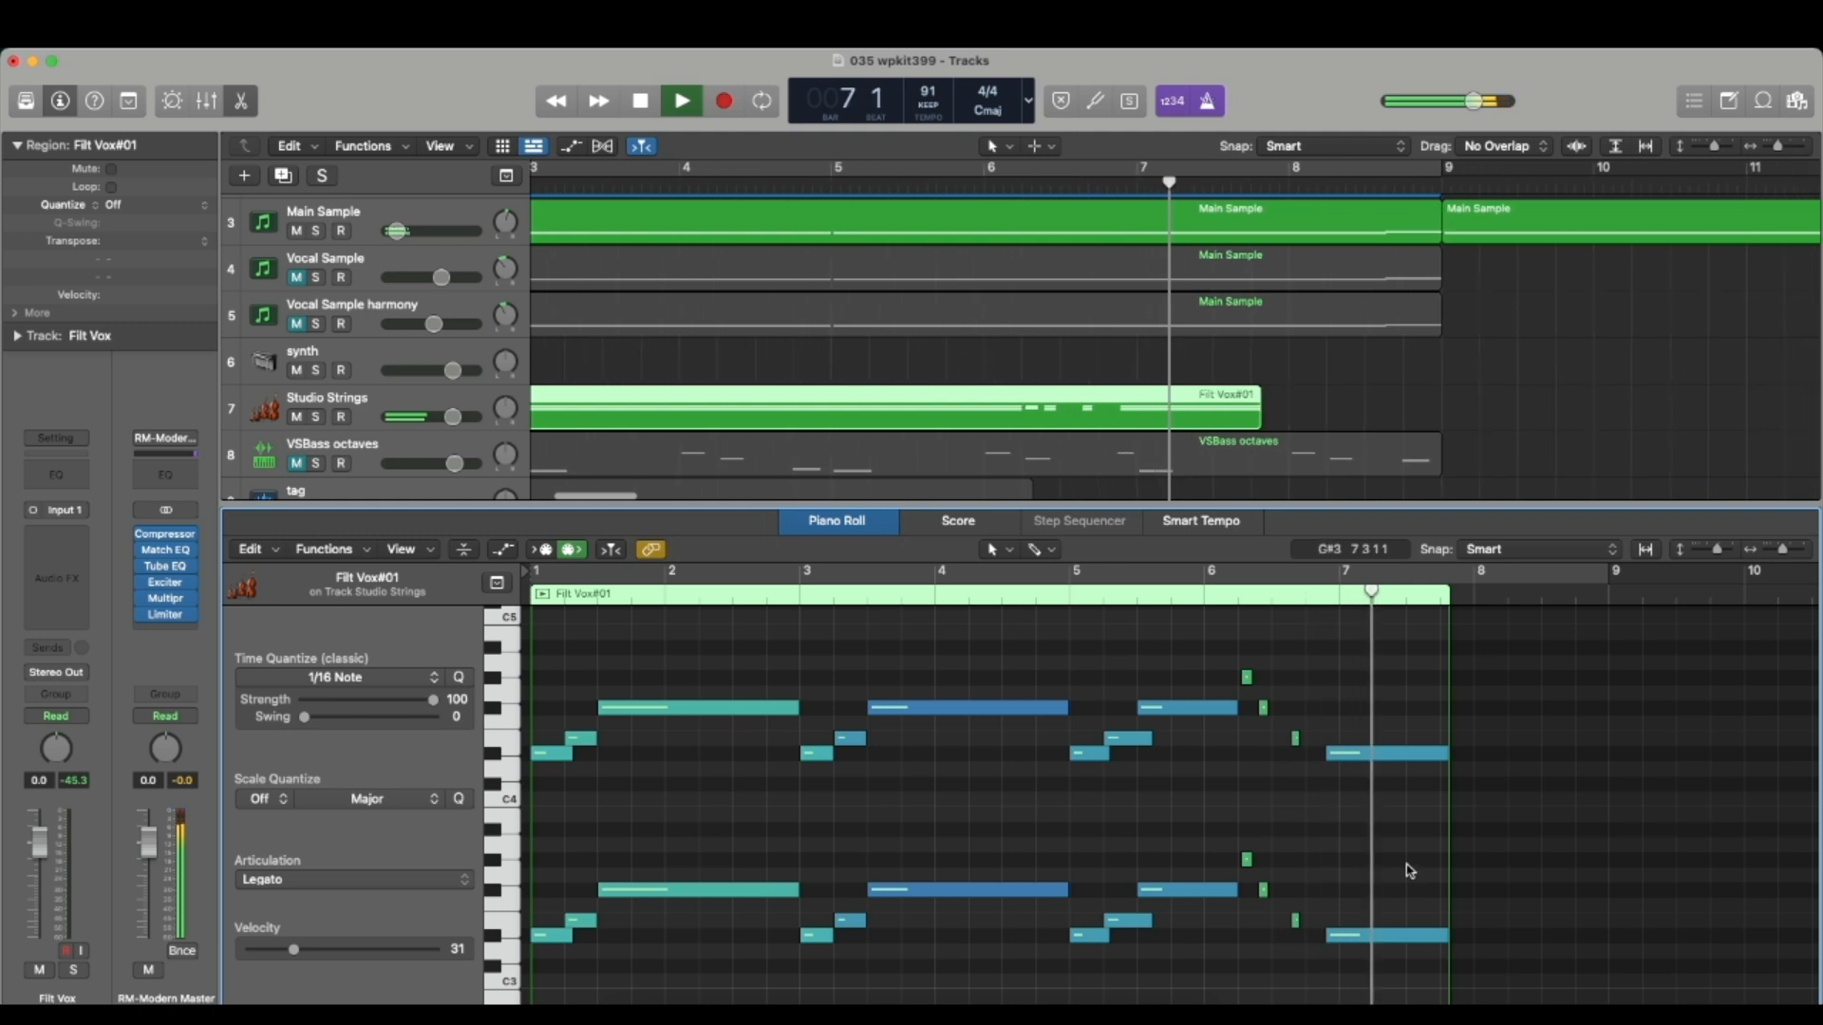
key("space")
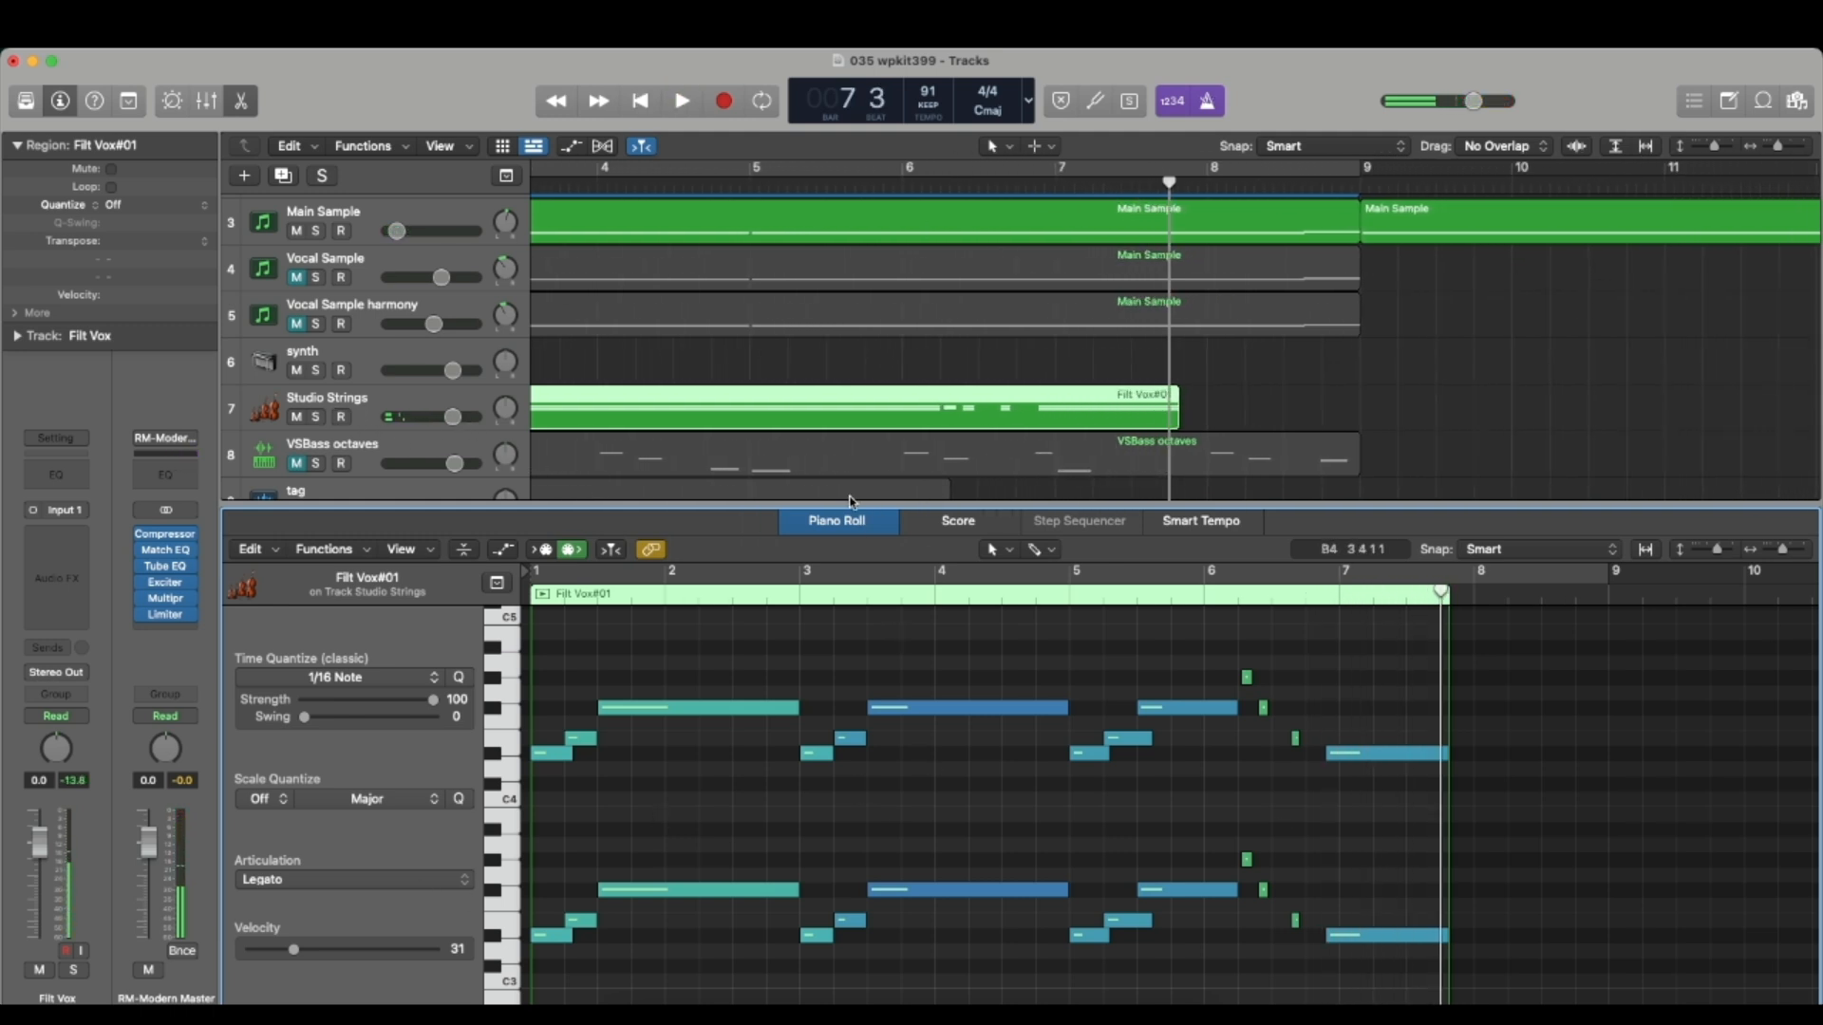
Step: Cycle bars 1 to 8 with the vocal samples and bass octaves unmuted, and hide the strings note editor
key("p")
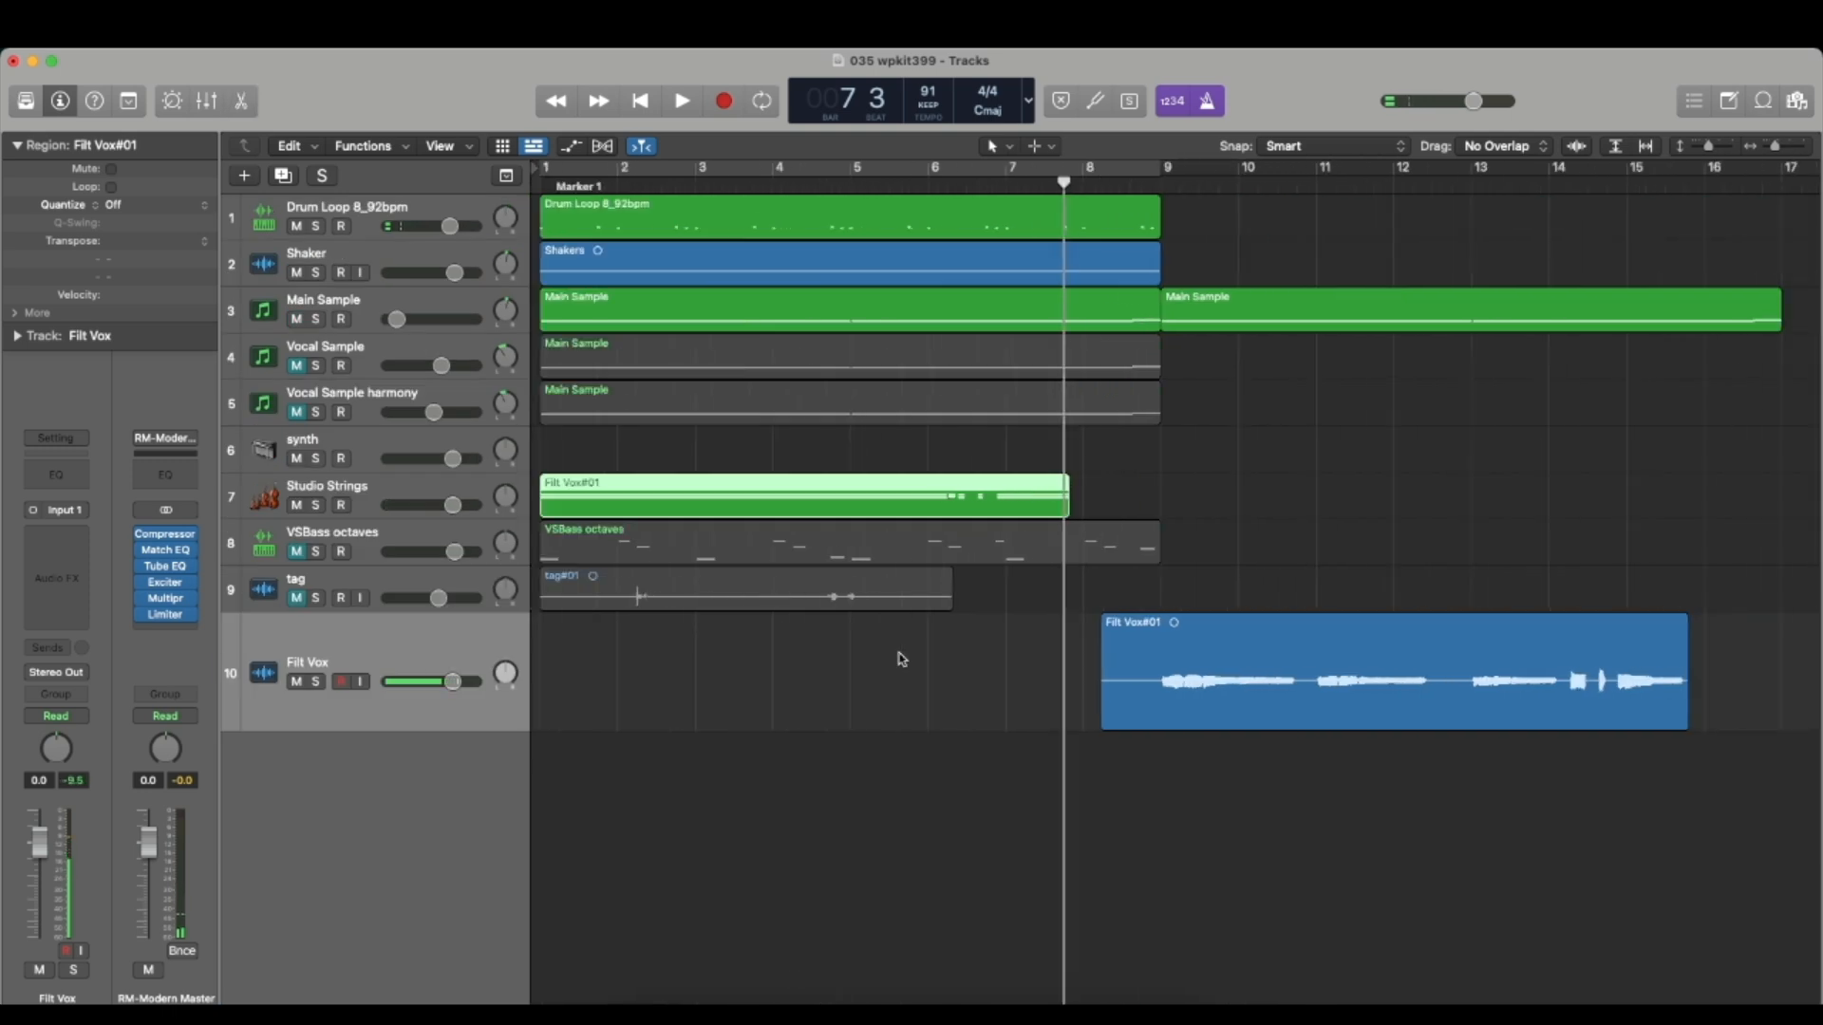
key("1")
key("space")
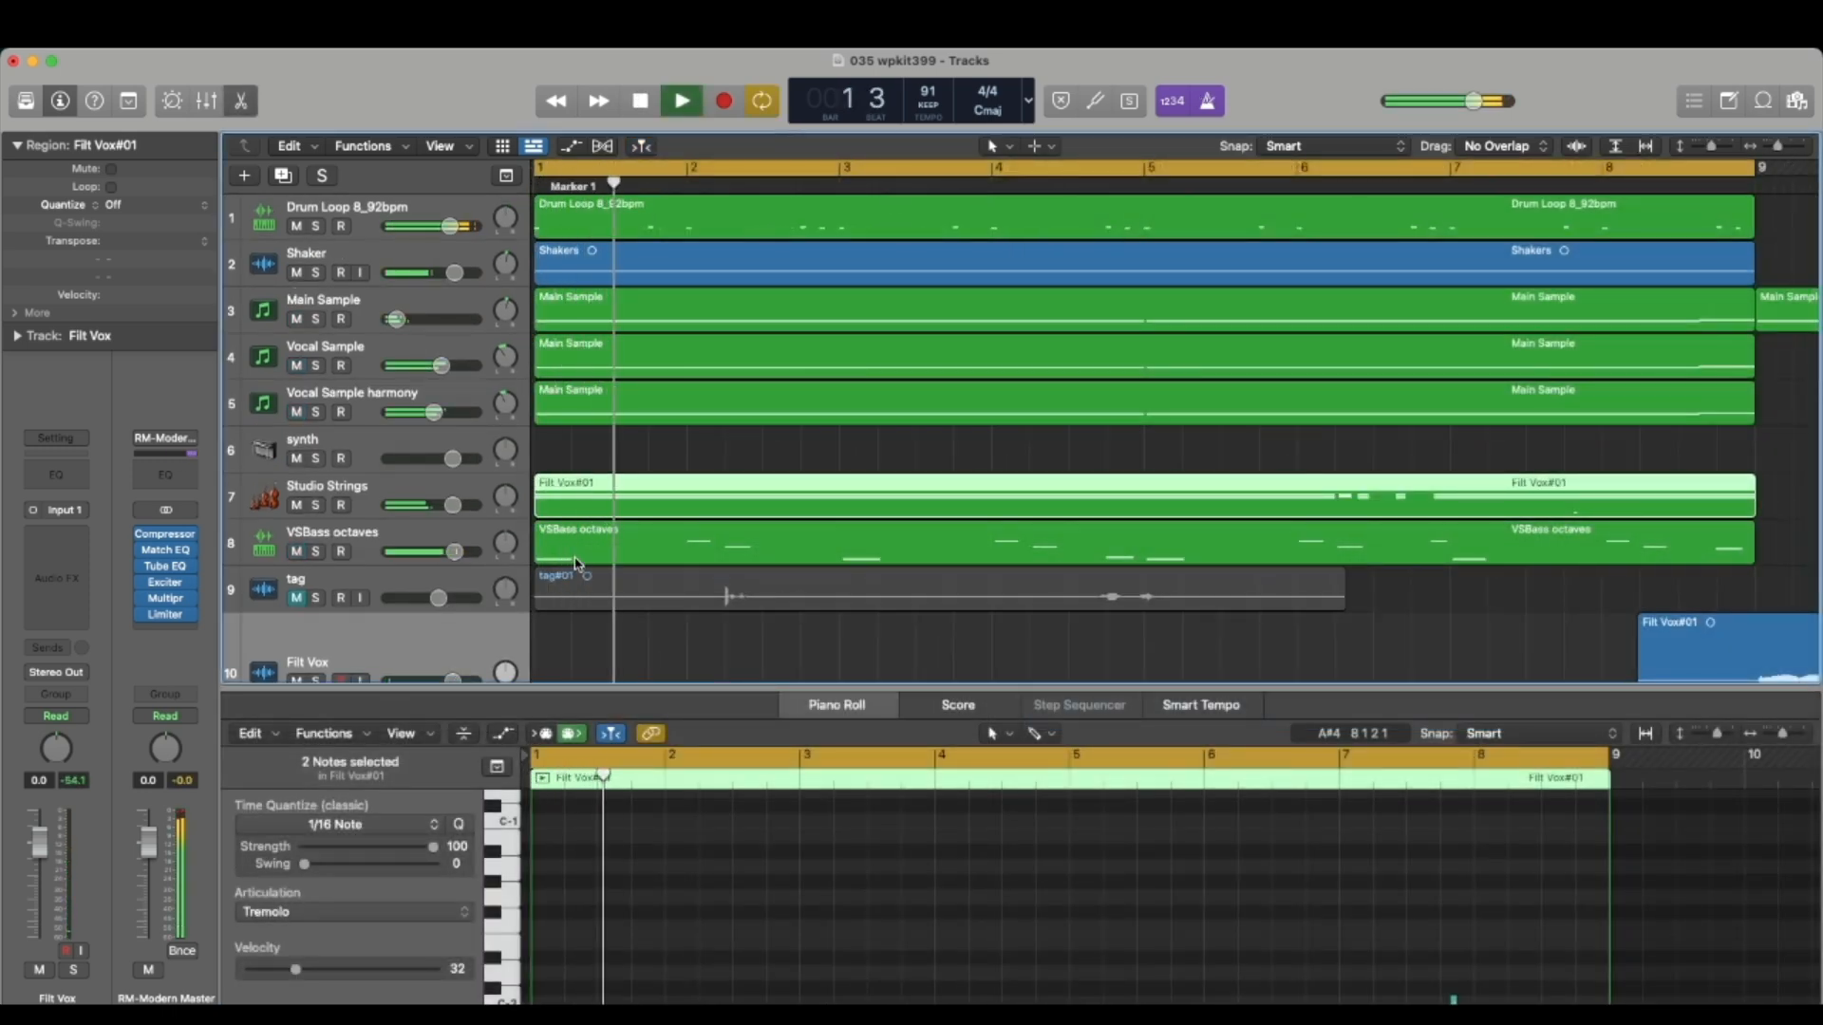
key("p")
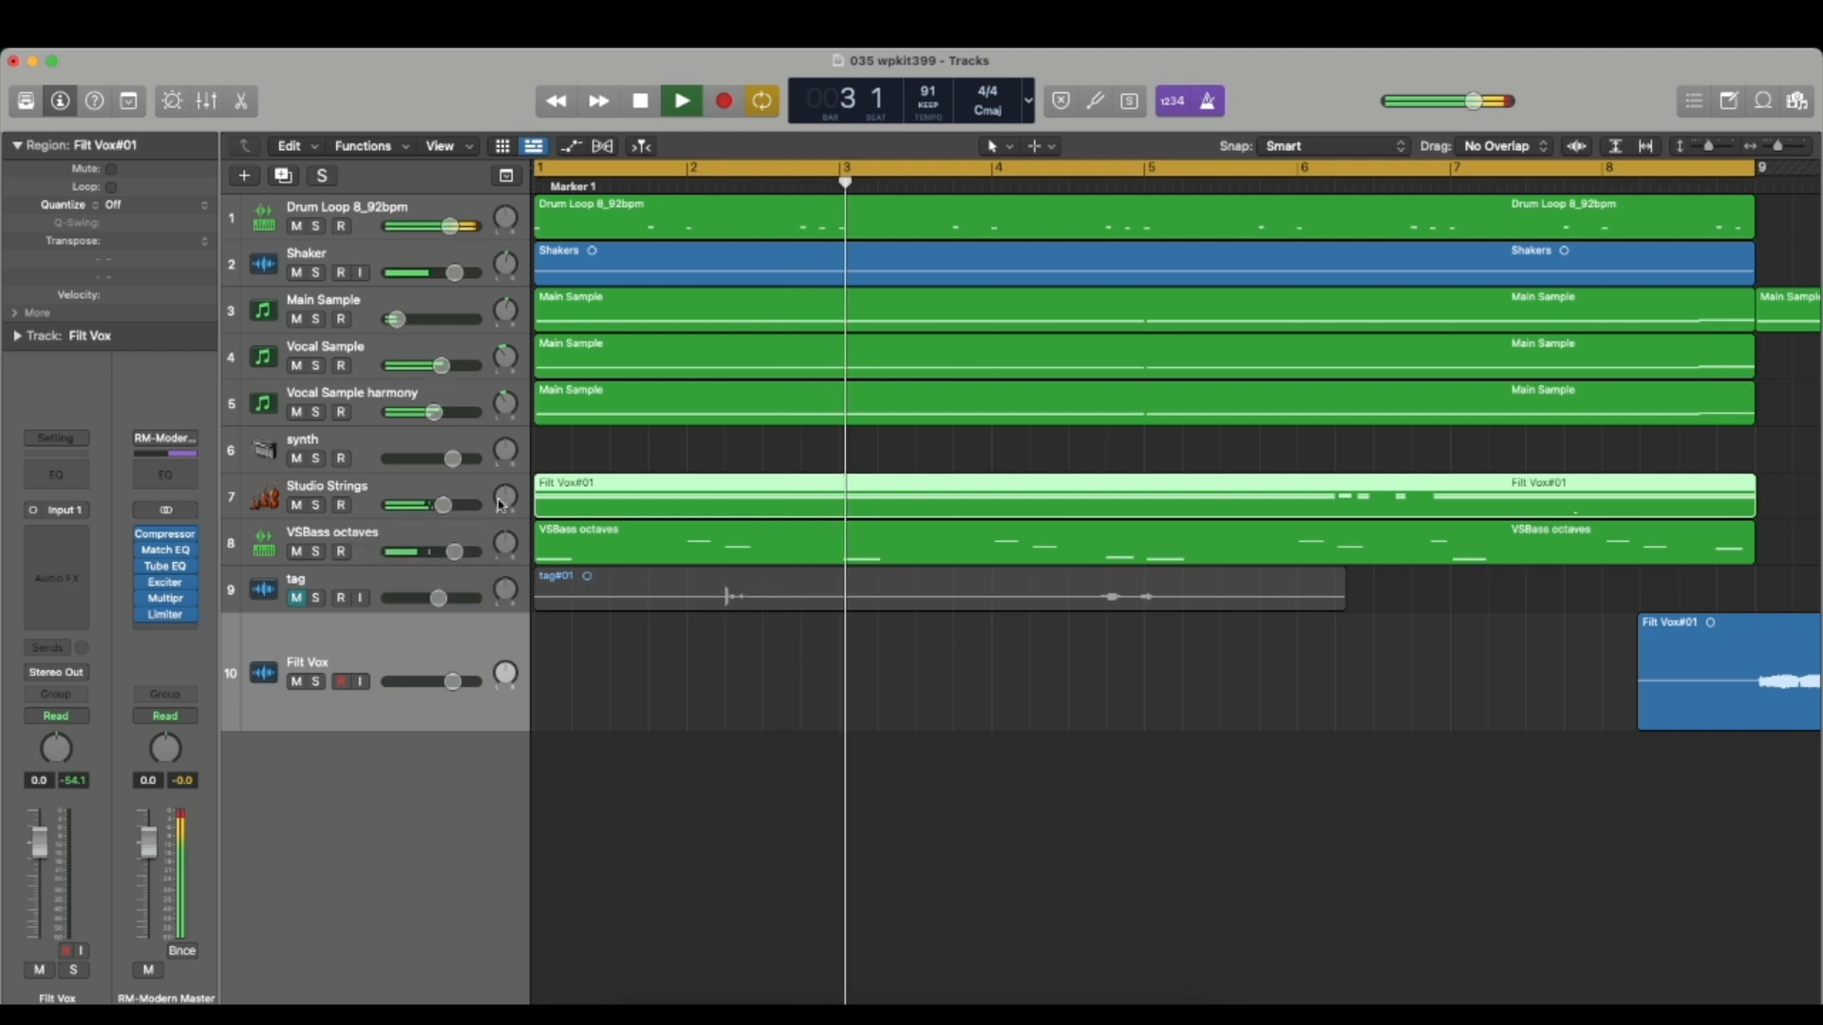
Step: Show the Studio Strings channel strip and the effects channel fed by its Bus 2 send
left_click(359, 482)
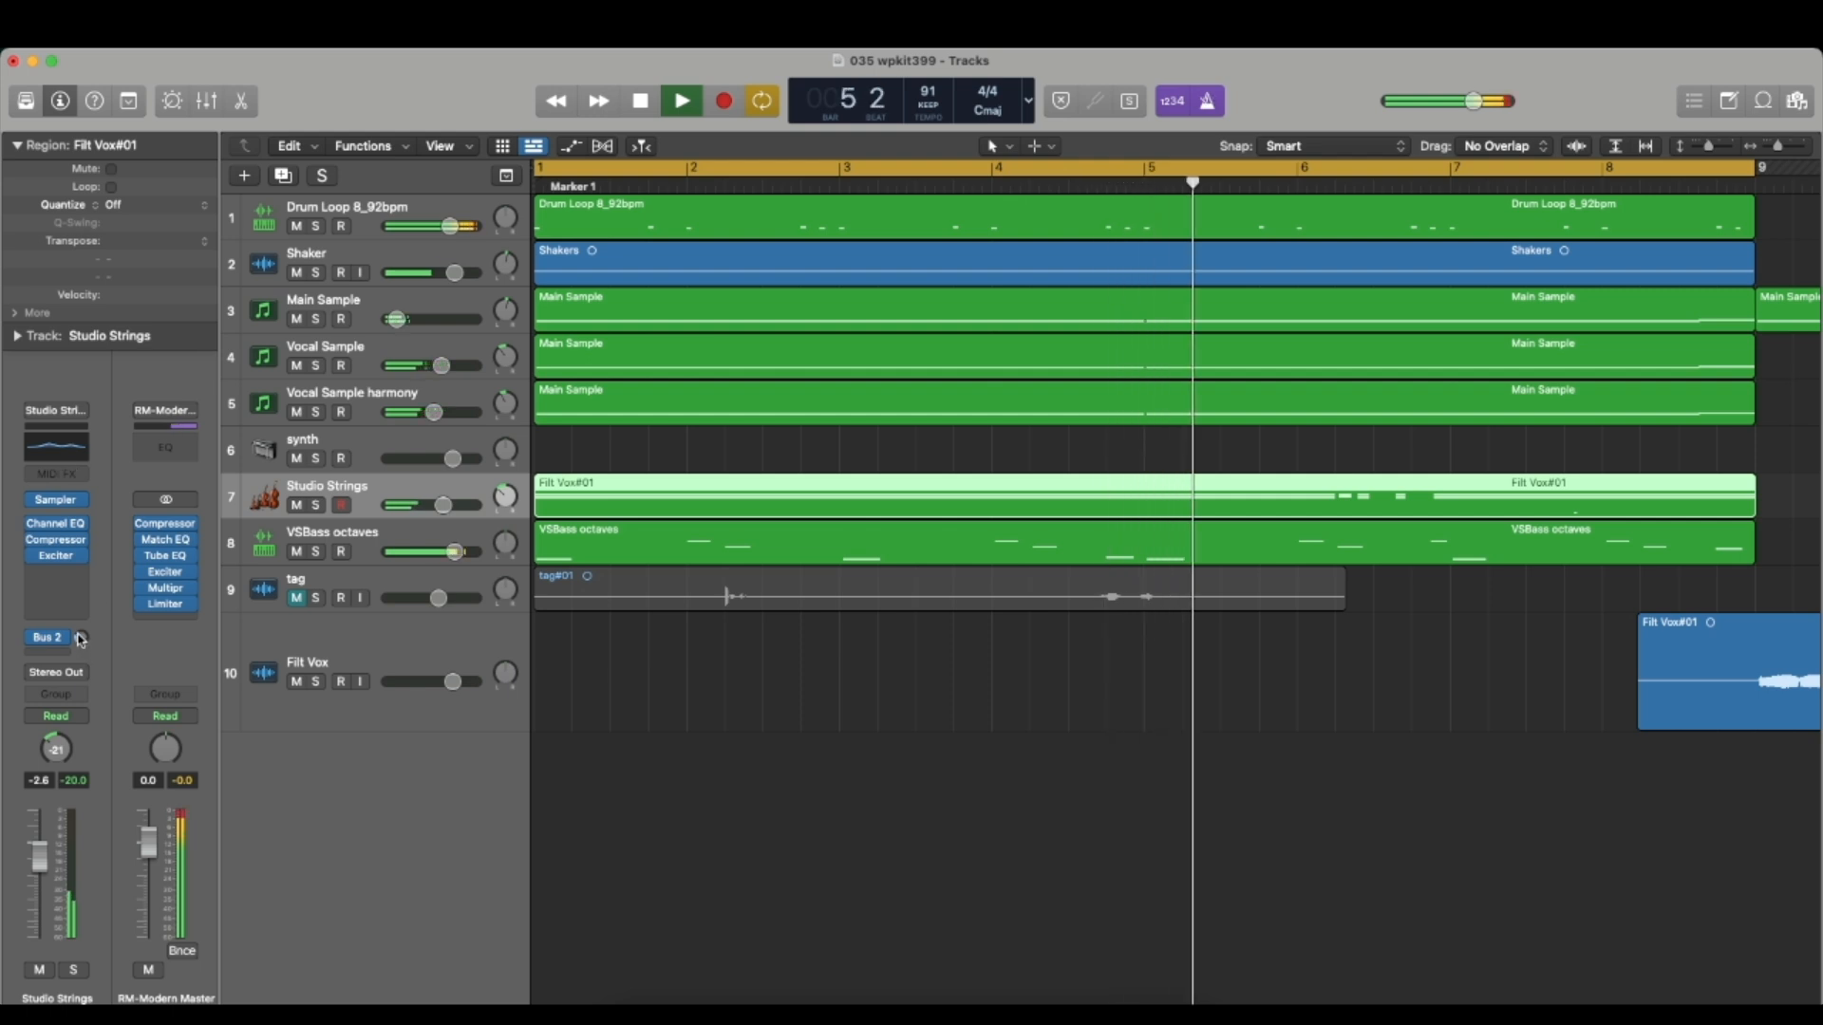
left_click(47, 637)
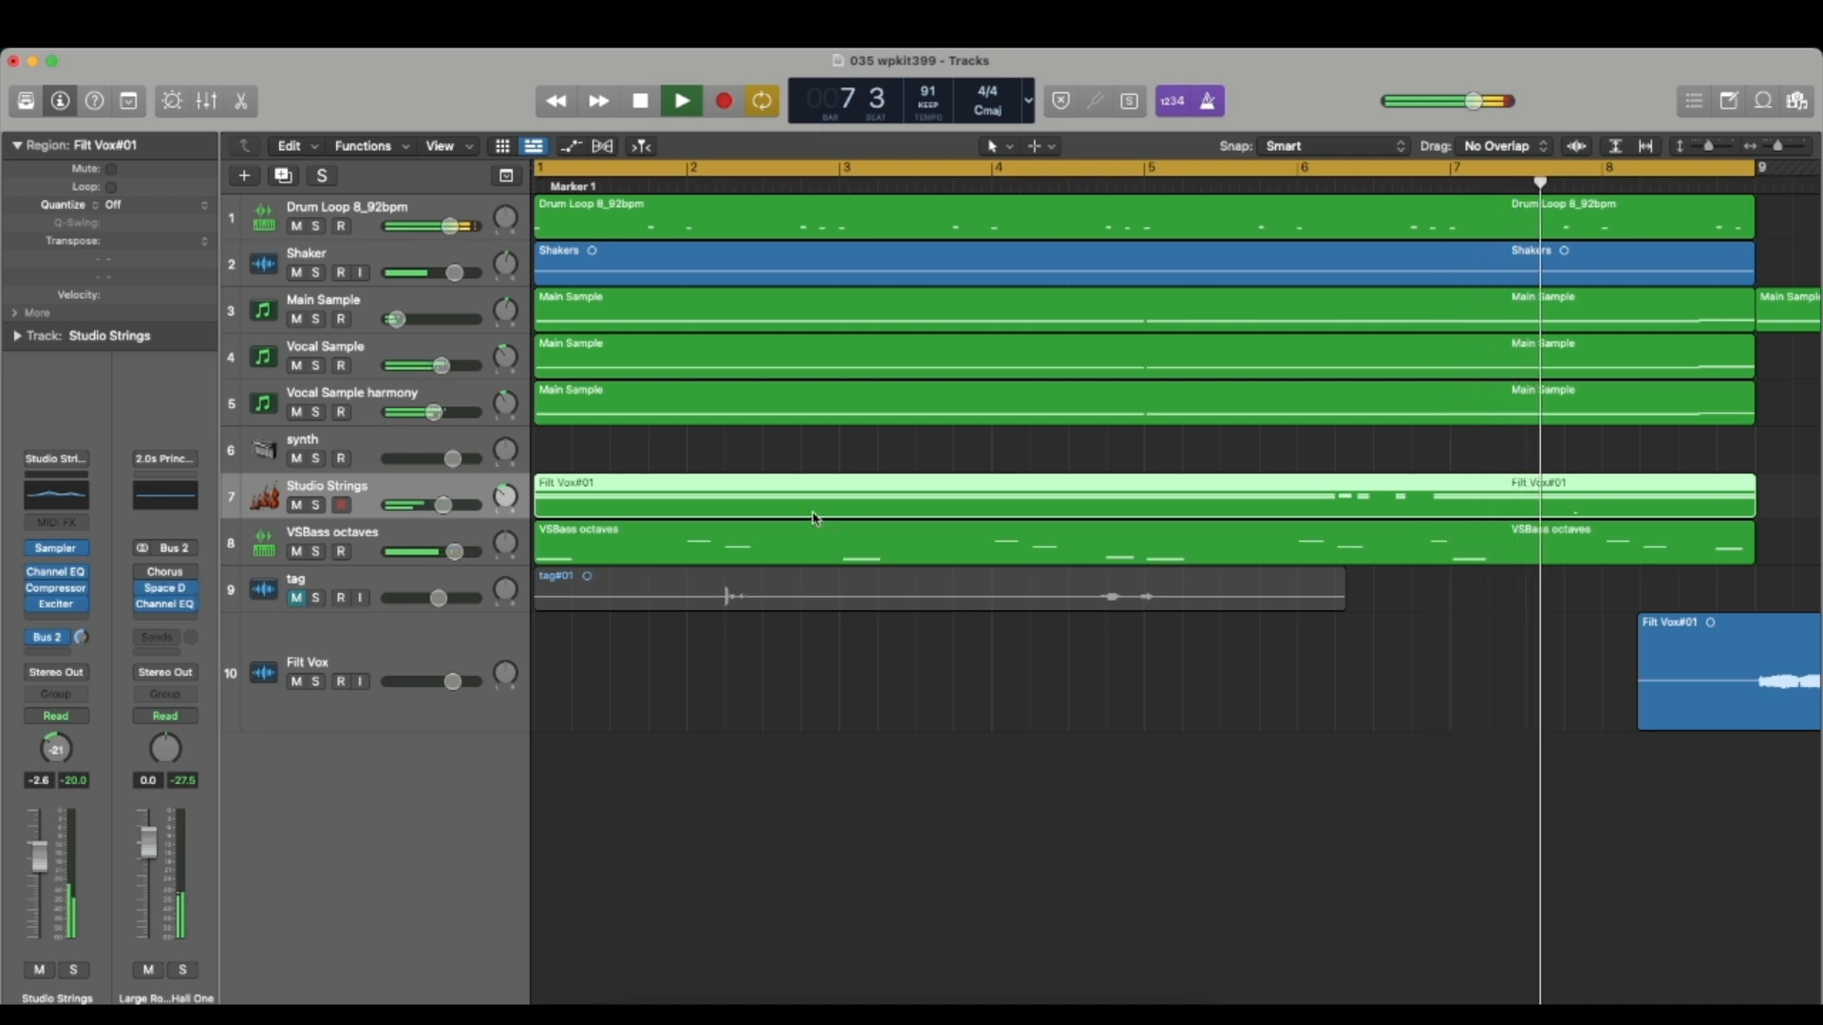
scroll(813, 518, "down", 3)
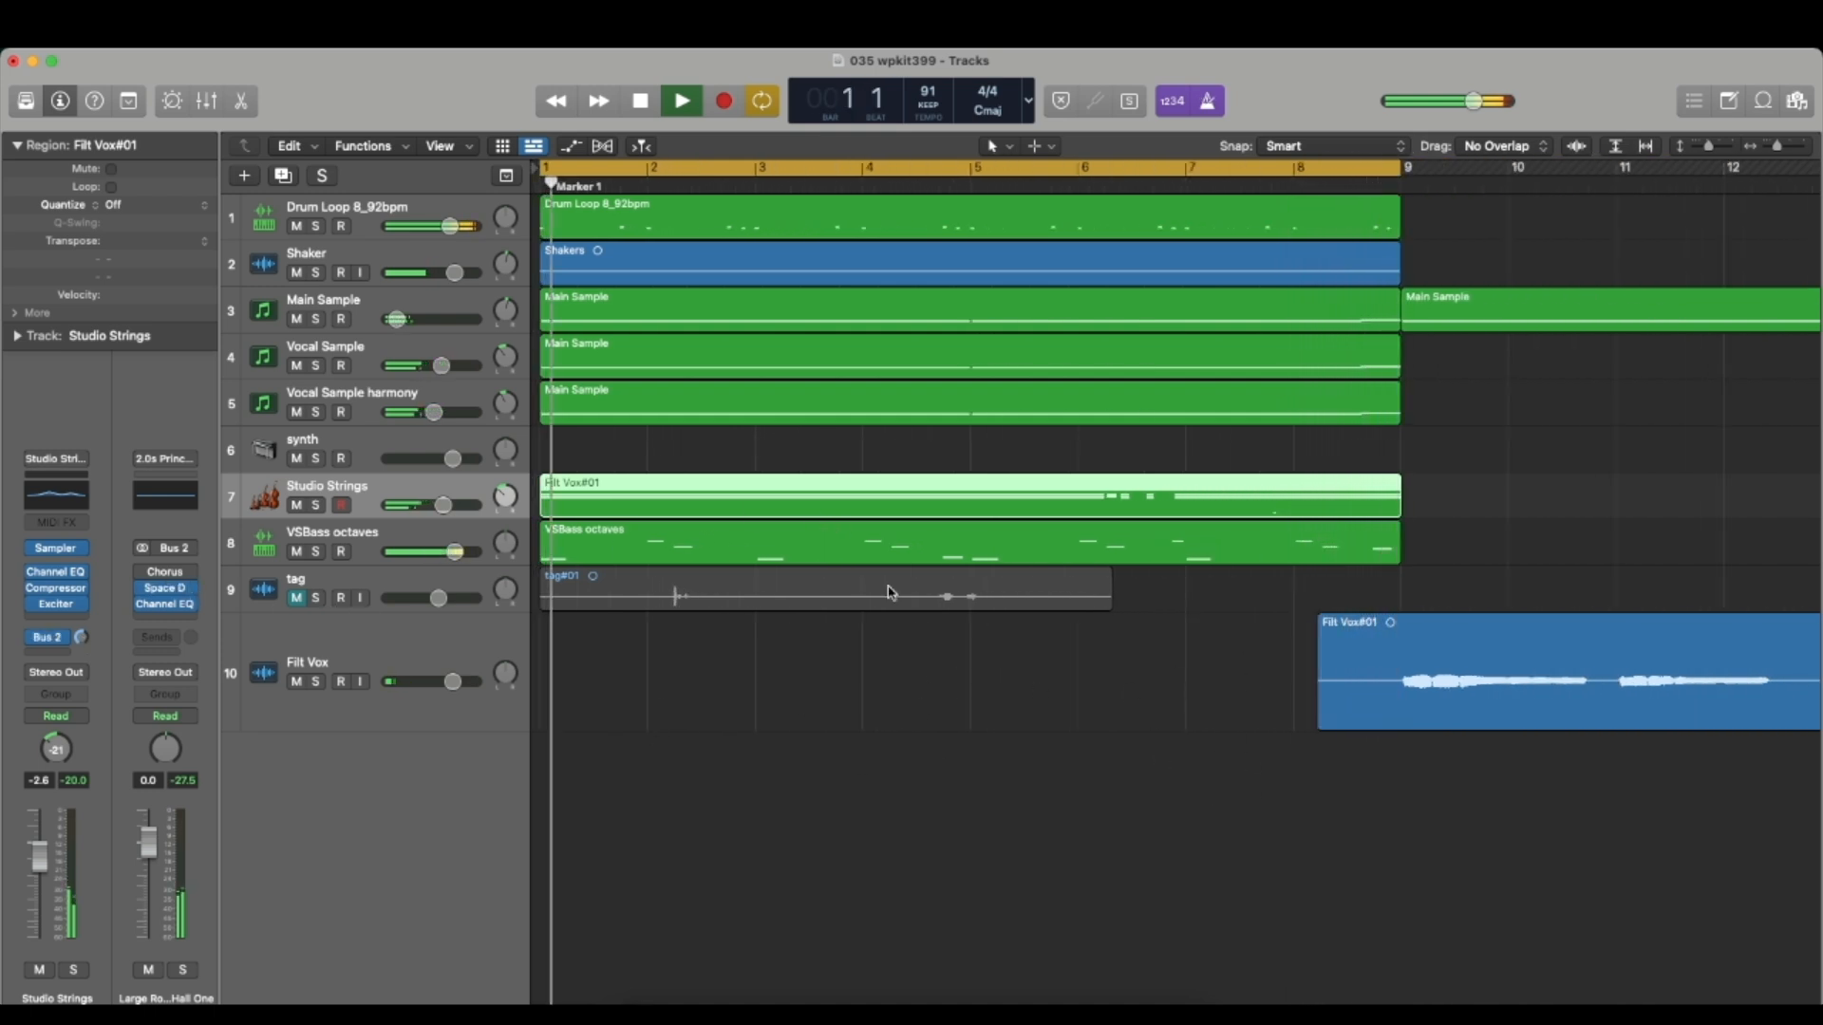
Step: Lower the Studio Strings track volume to -4.5 dB, briefly soloing the track during playback before stopping
left_click_drag(445, 519, 435, 507)
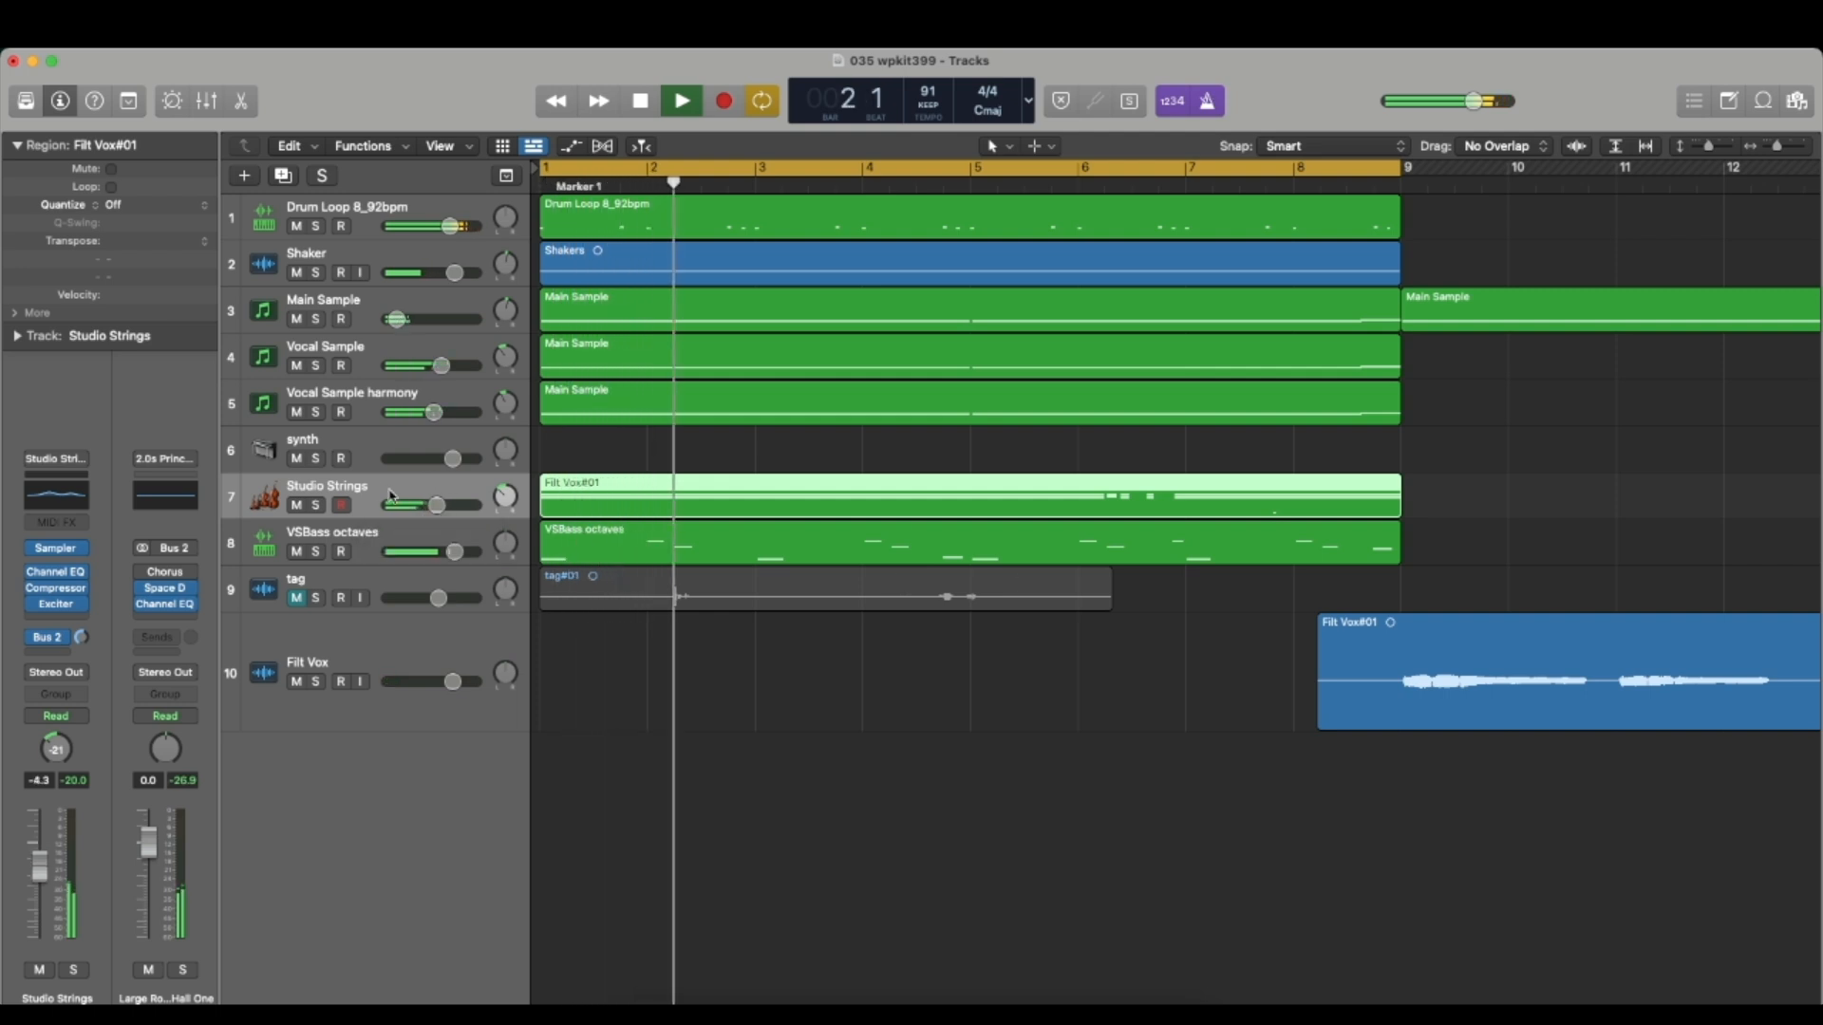
left_click(316, 506)
left_click(316, 506)
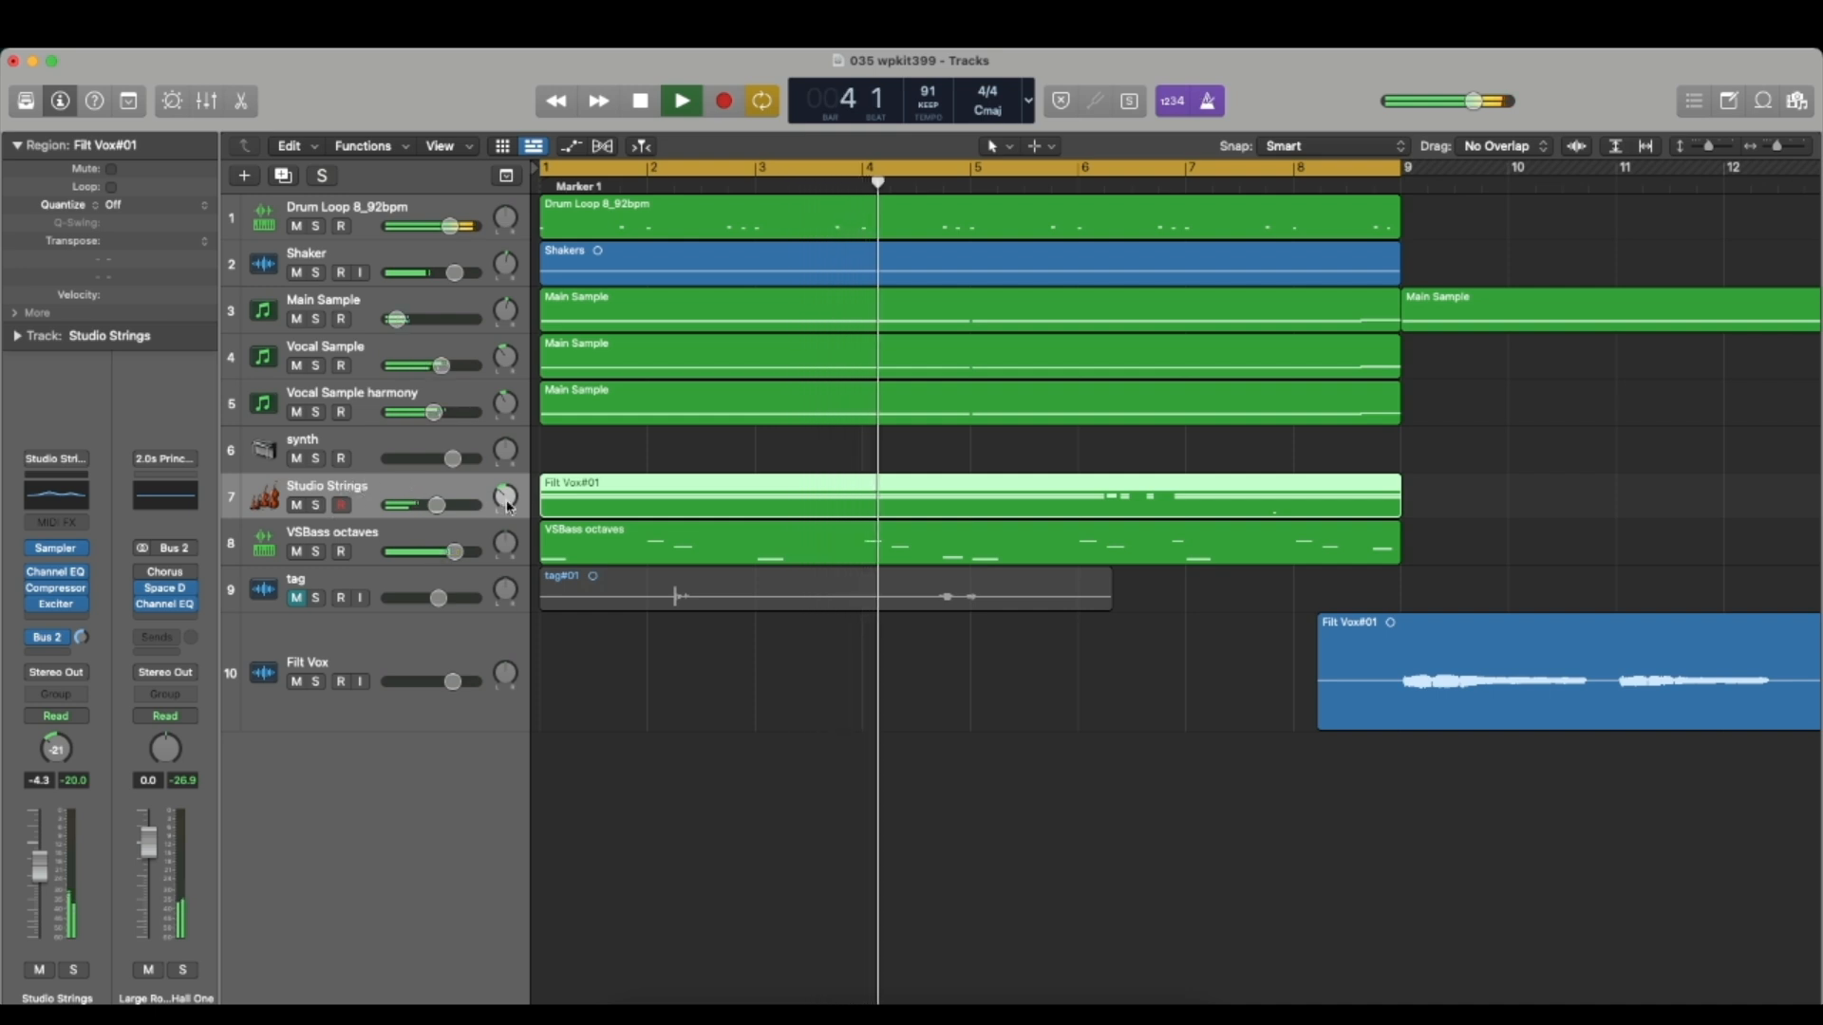
left_click_drag(436, 505, 434, 505)
key("space")
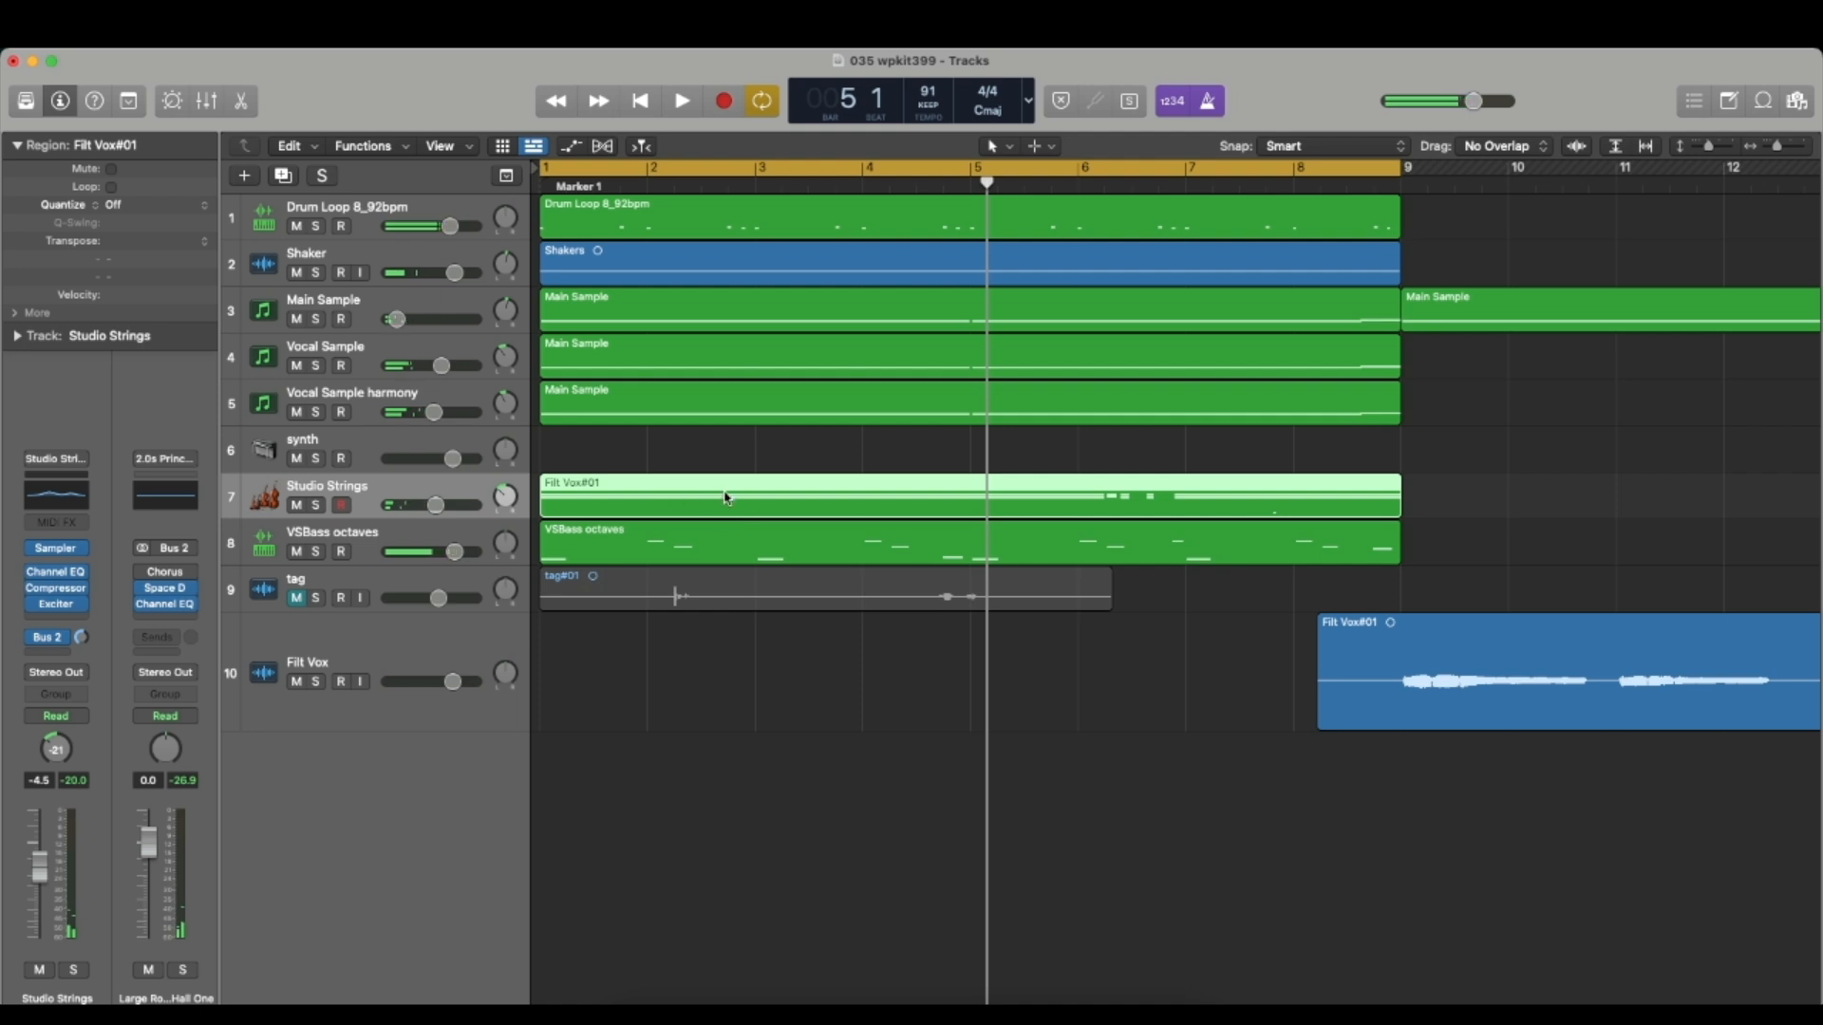
key("super+Right")
key("super+Right")
key("super+Right")
key("super+Left")
key("super+Left")
key("super+Left")
key("super+Left")
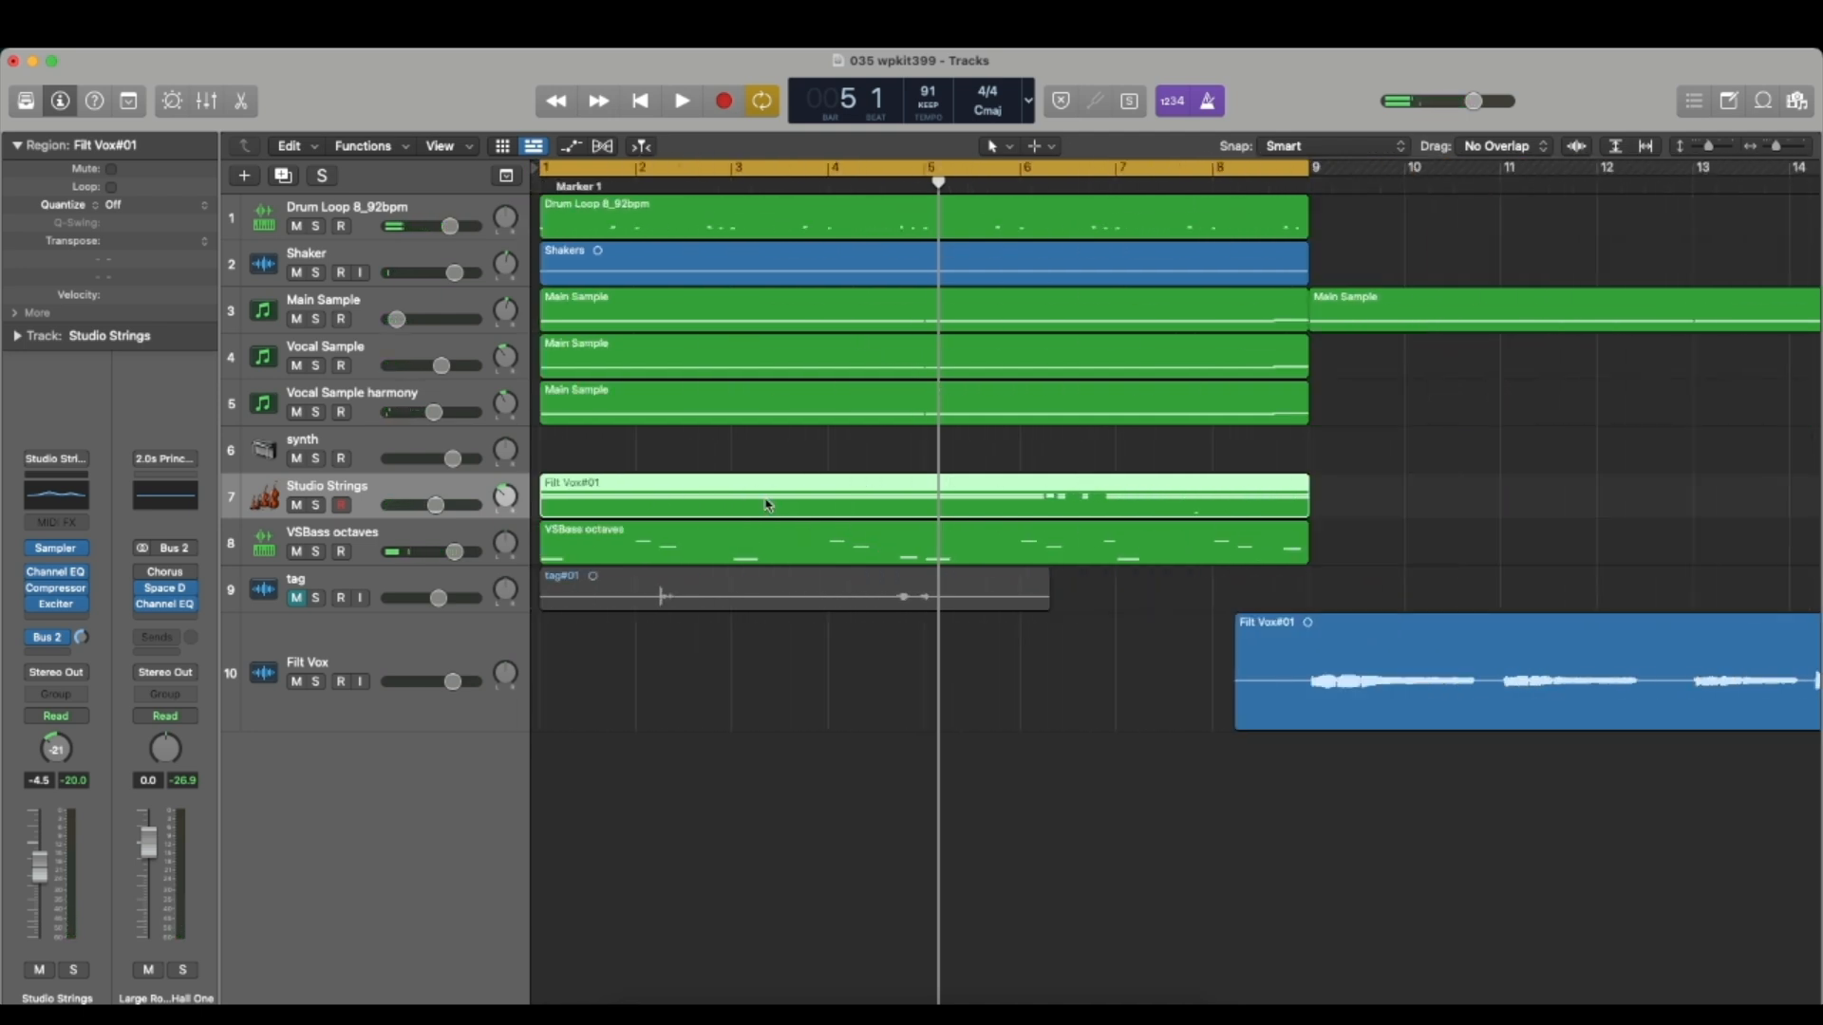
key("super+Right")
key("super+Right")
scroll(765, 505, "left", 4)
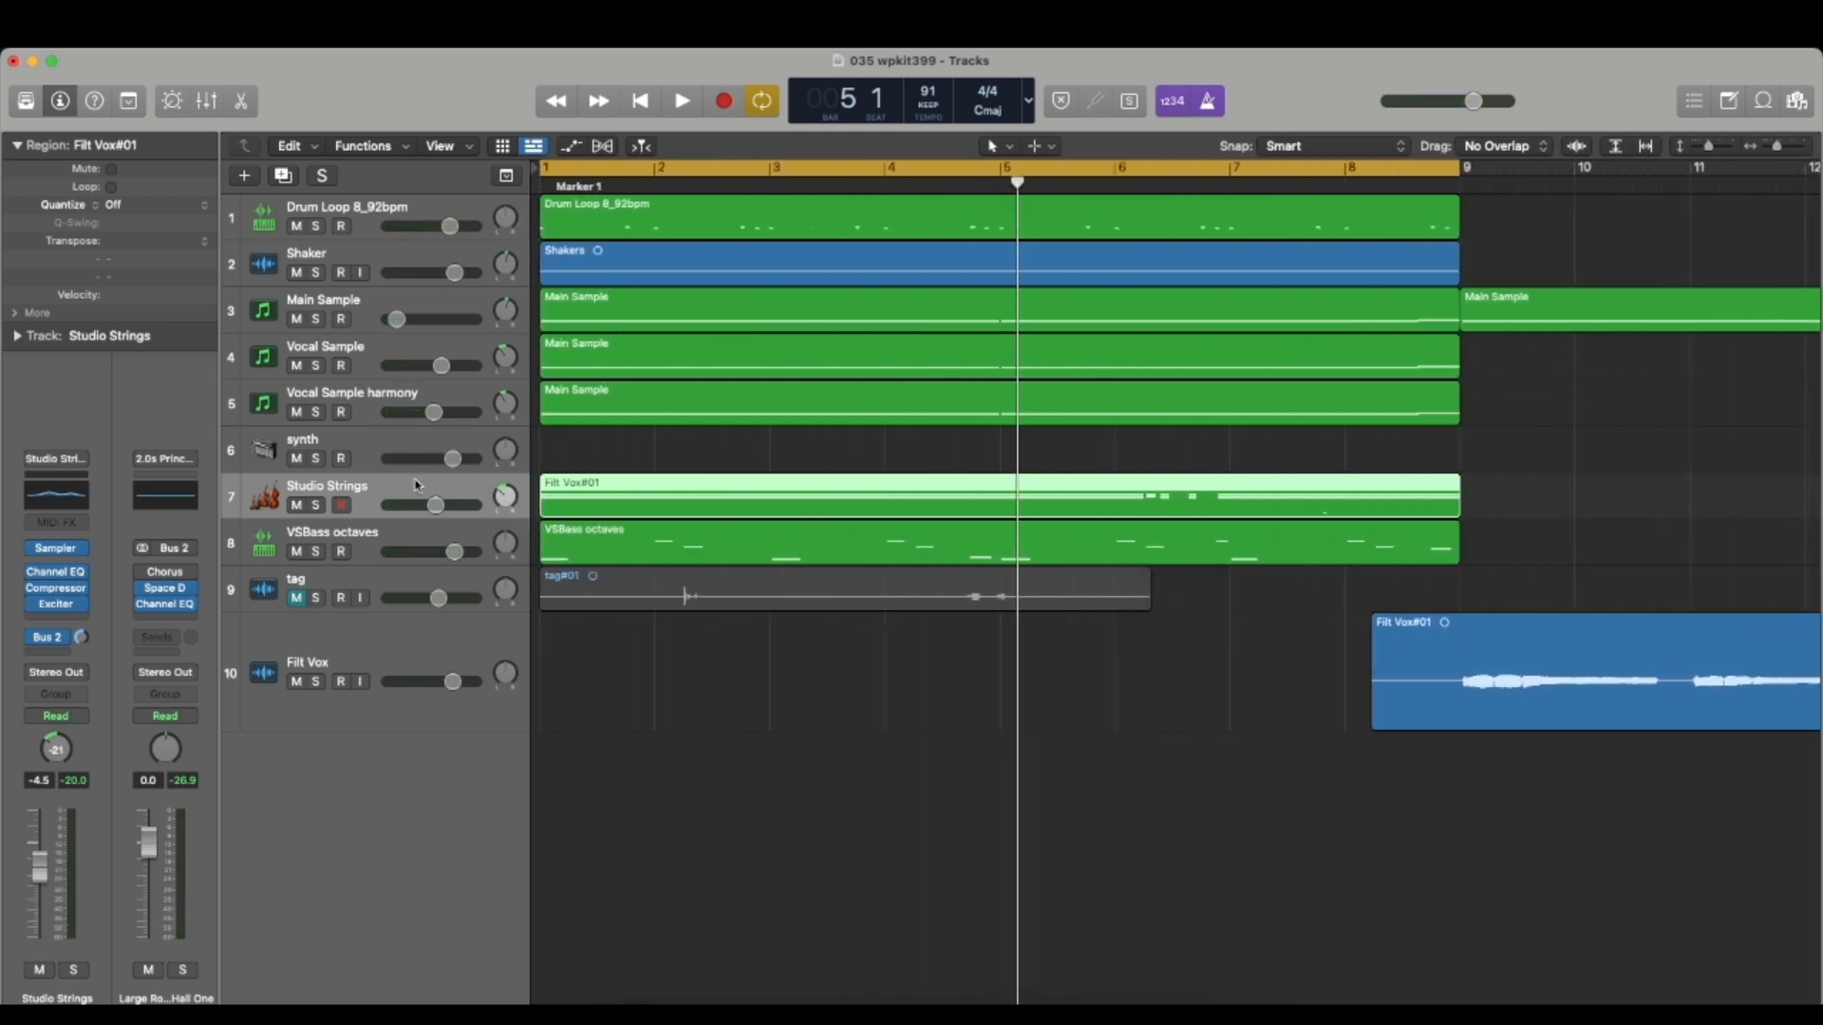
Step: Select the Filt Vox recording, turn off the cycle range and solo the Filt Vox track
key("p")
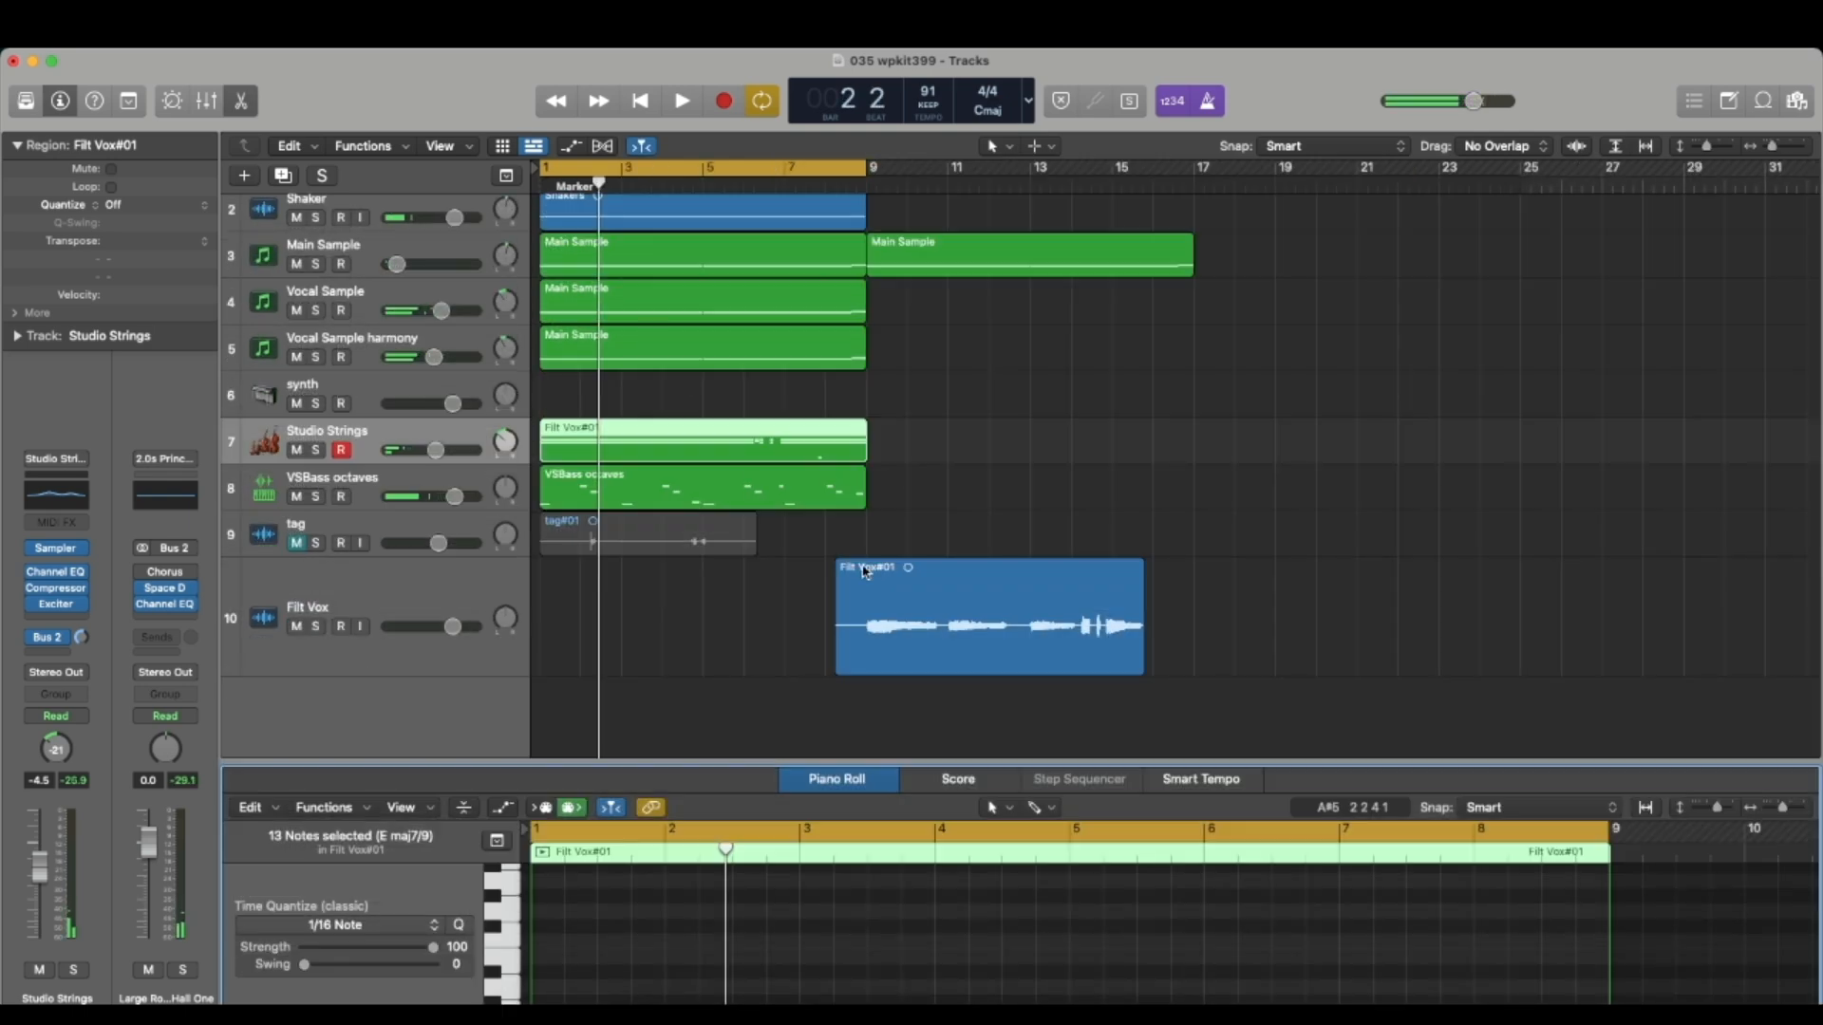
left_click(426, 576)
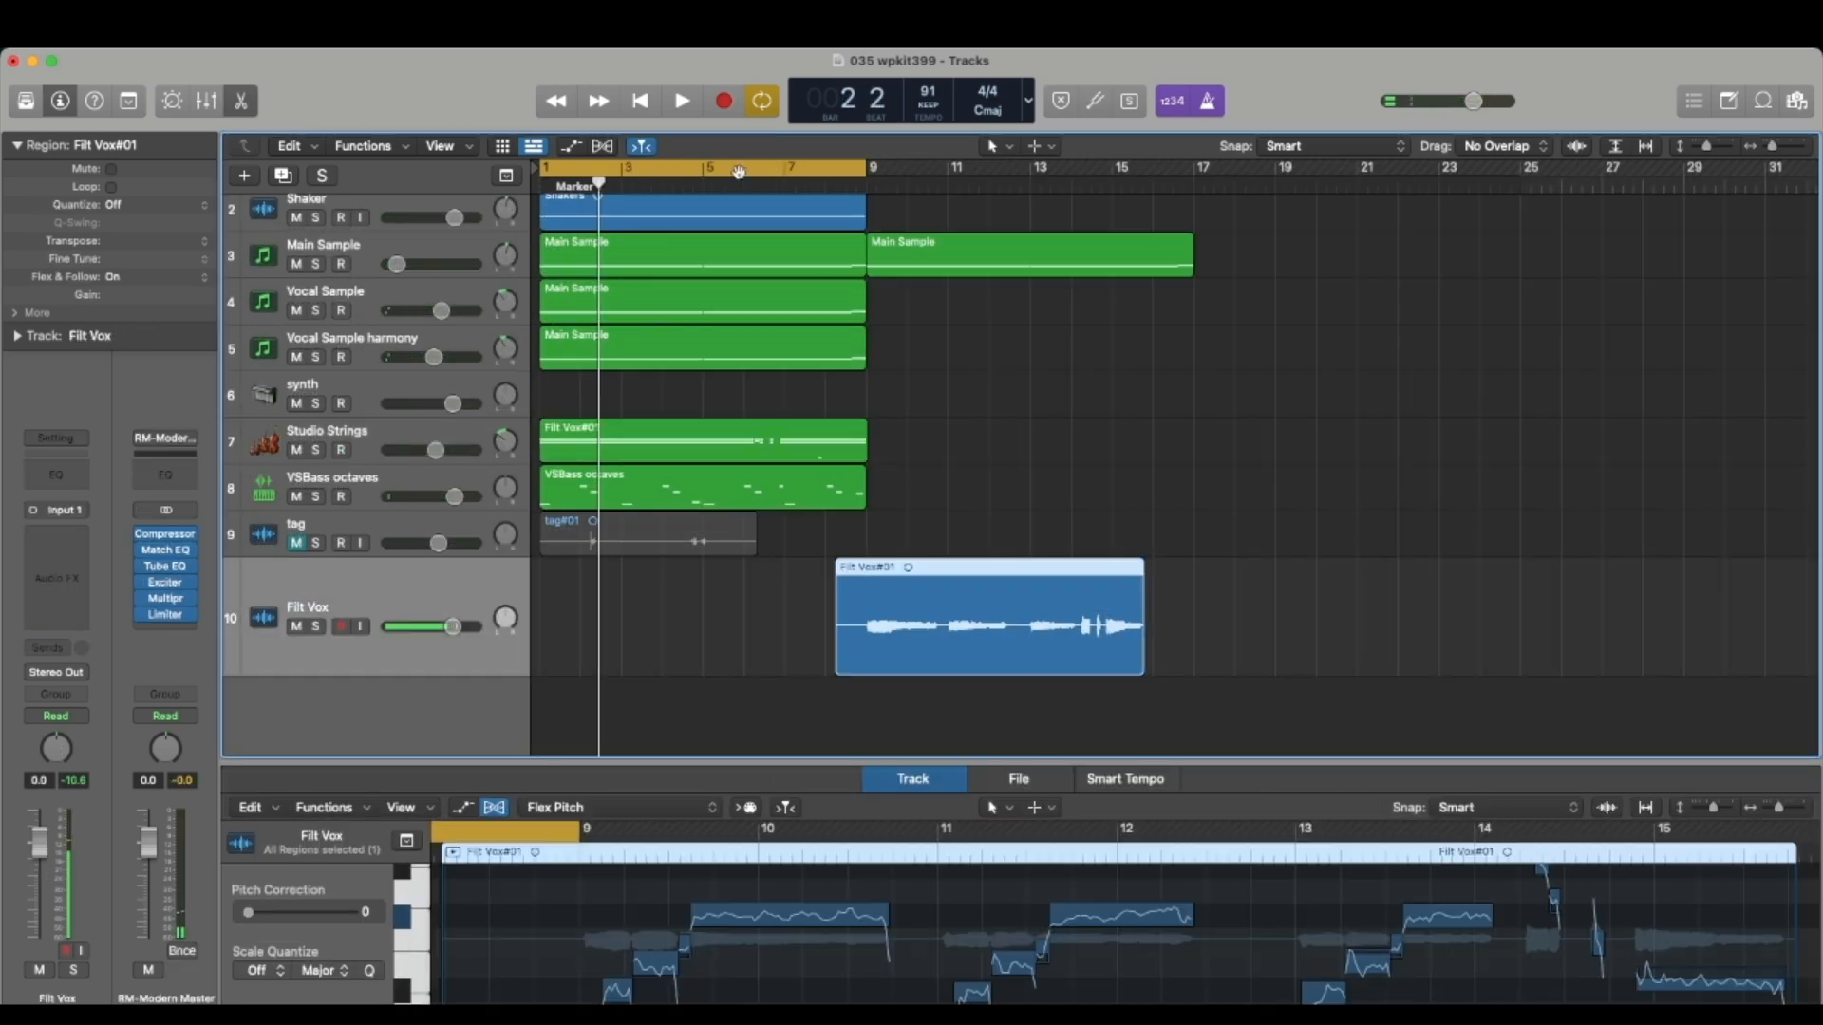
left_click(738, 172)
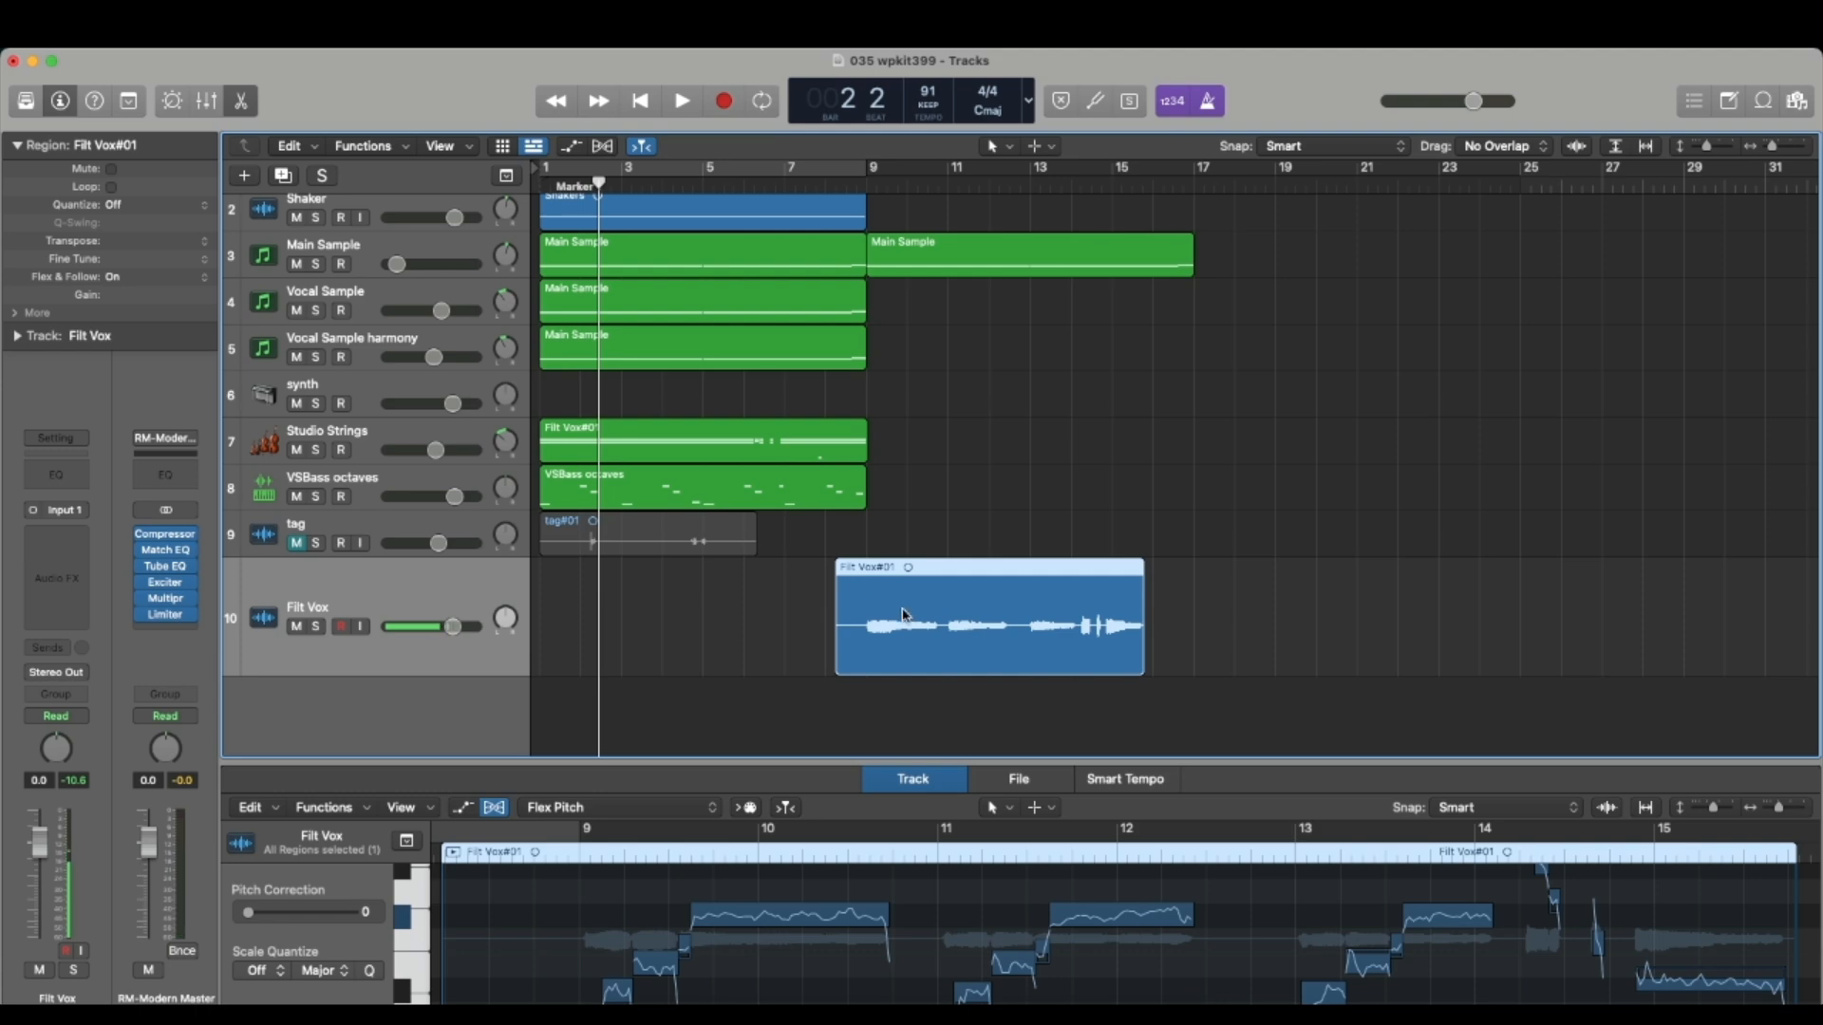
left_click(315, 627)
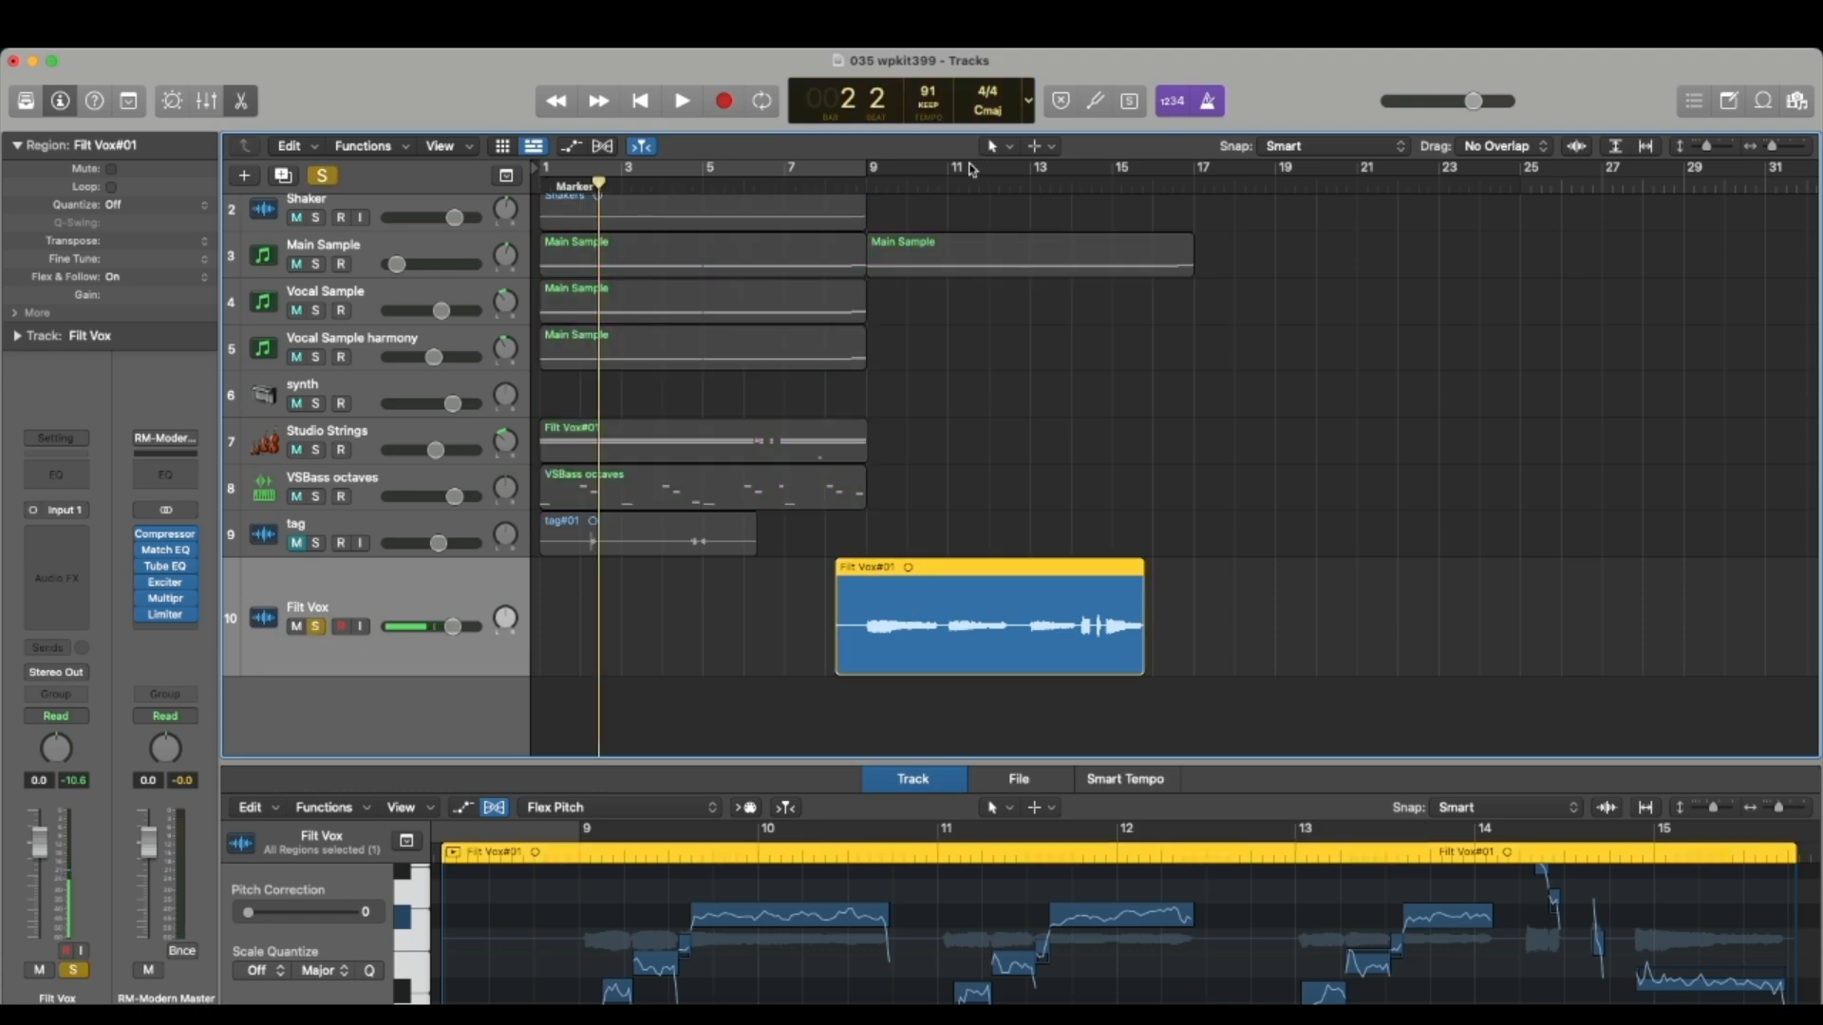
Step: Audition the soloed Filt Vox recording, turn off its solo and select the Studio Strings track
key("space")
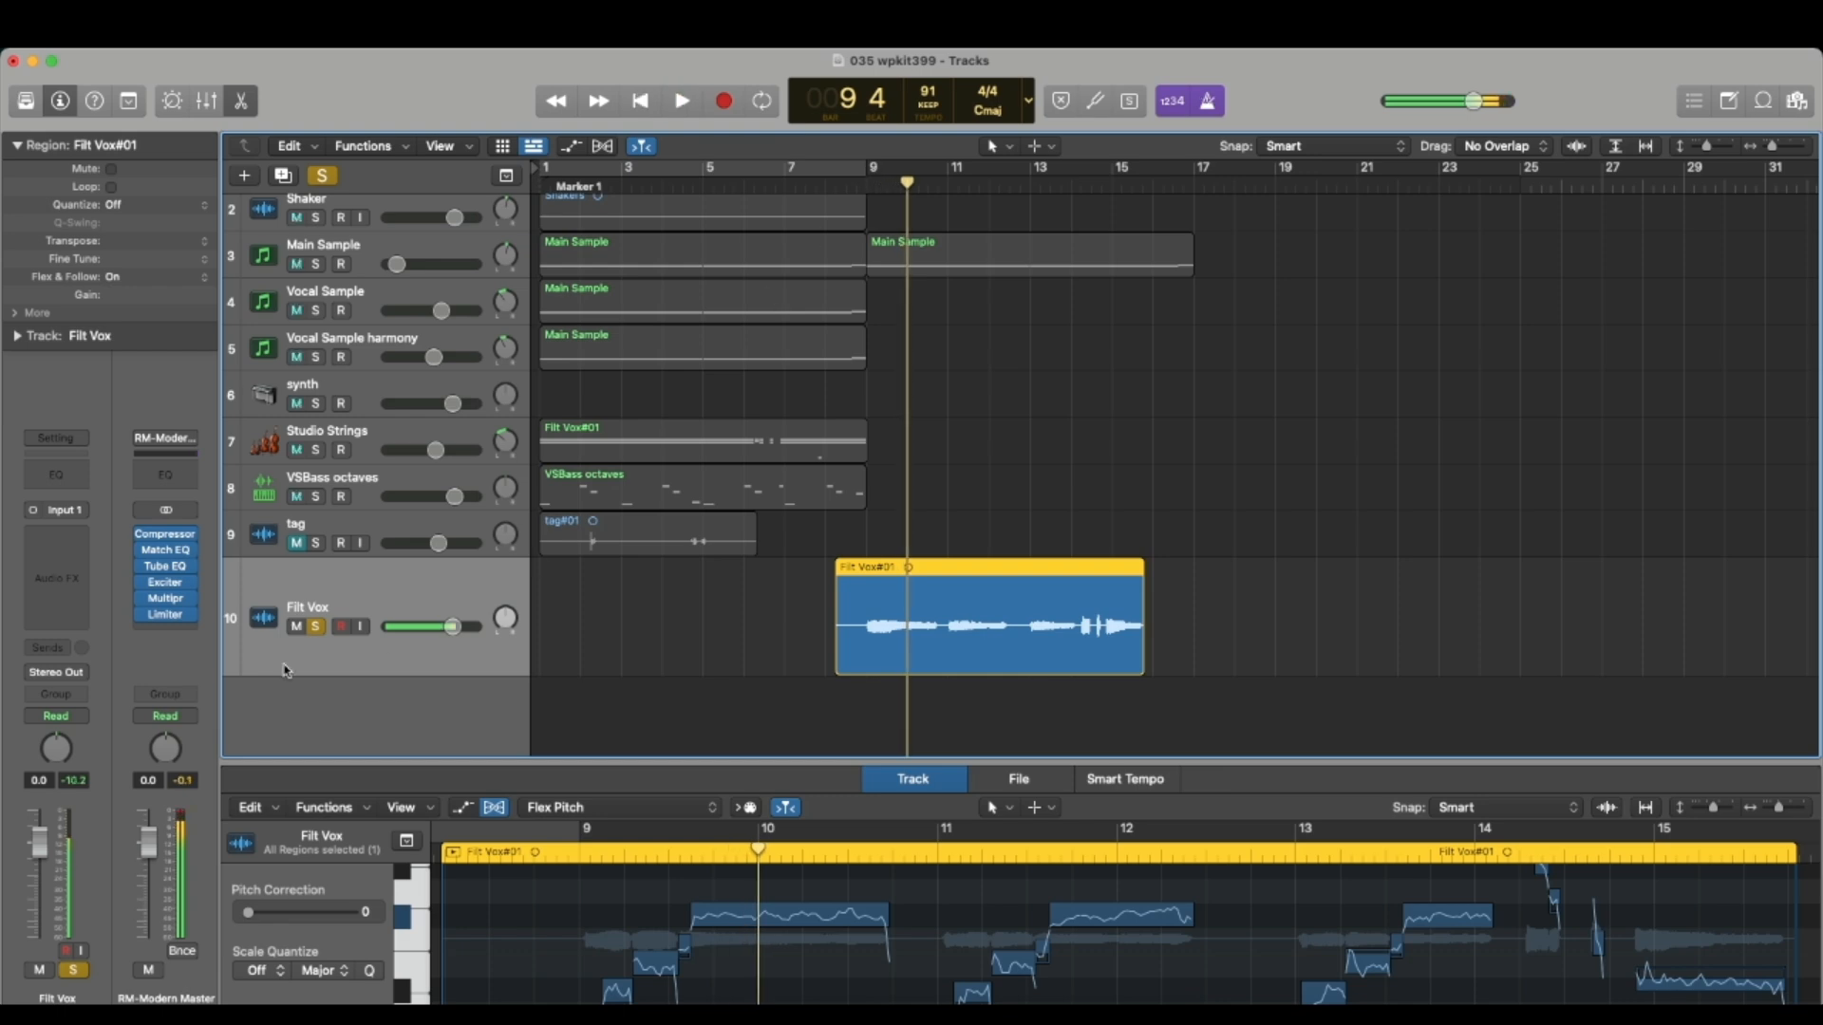
key("s")
left_click(453, 430)
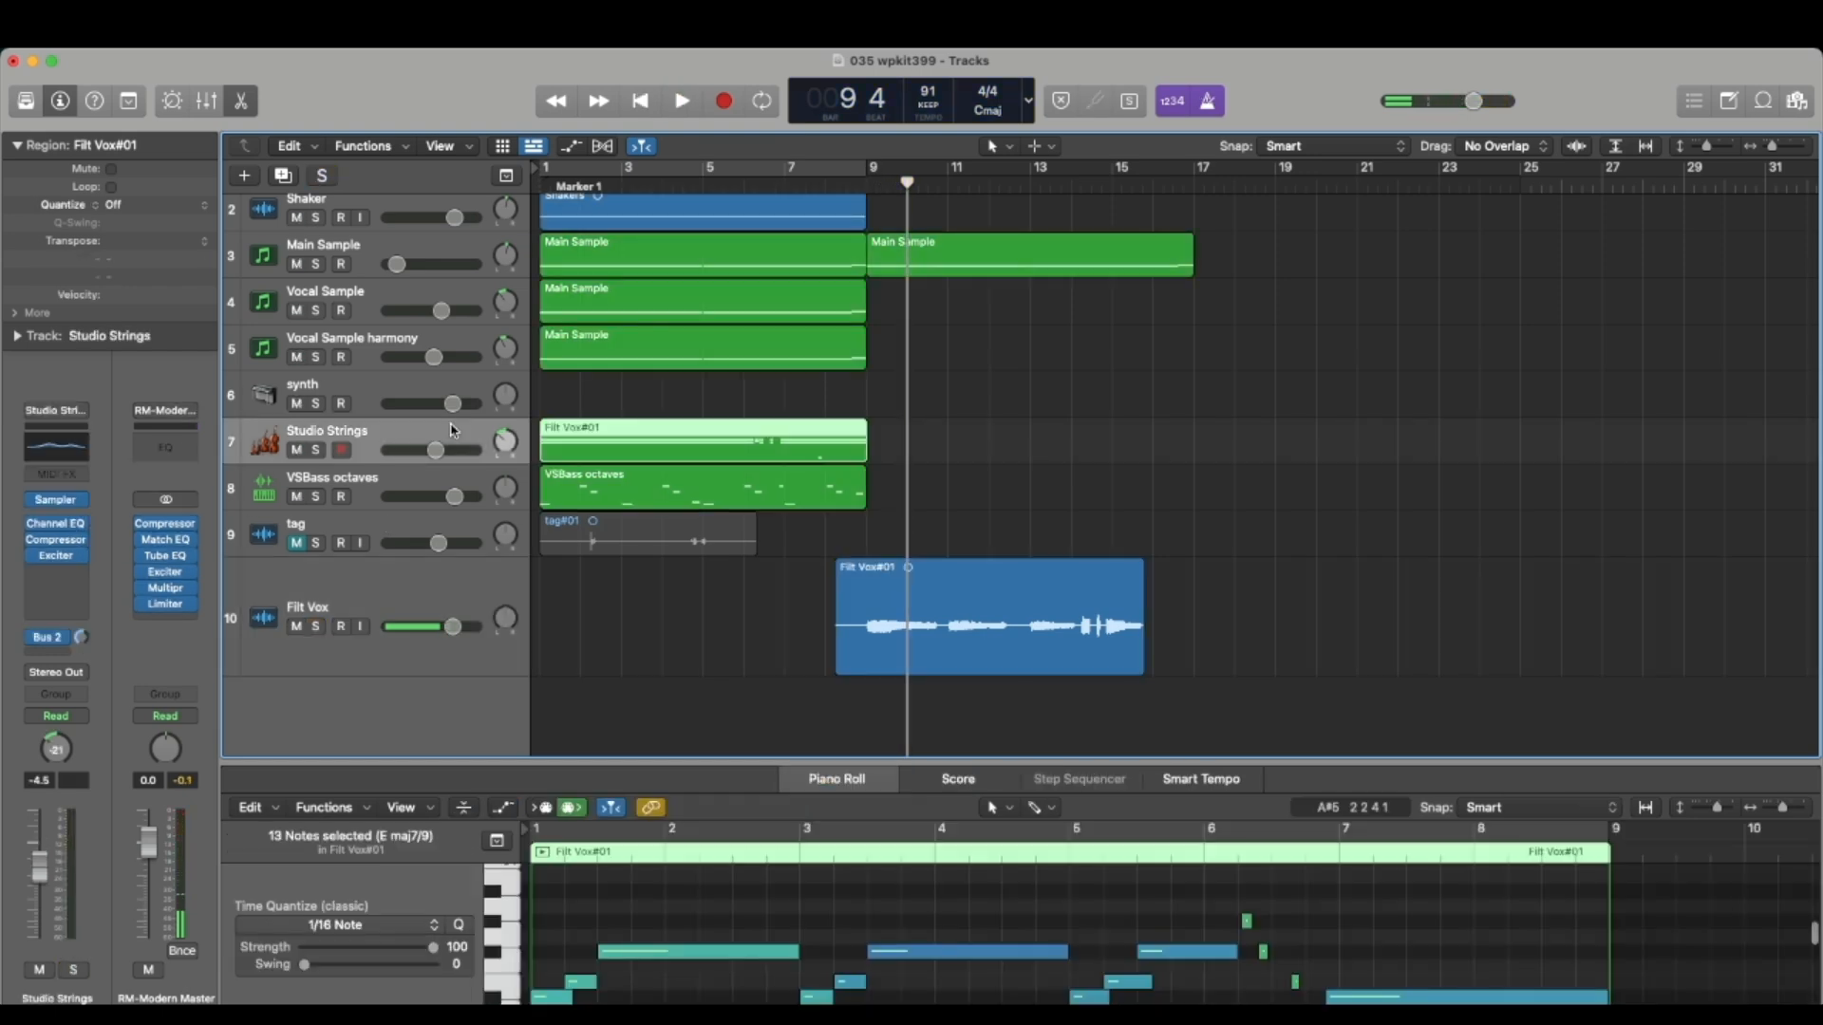
Step: Solo the Studio Strings track and play it from bar 1 to compare it with the vocal
left_click(558, 182)
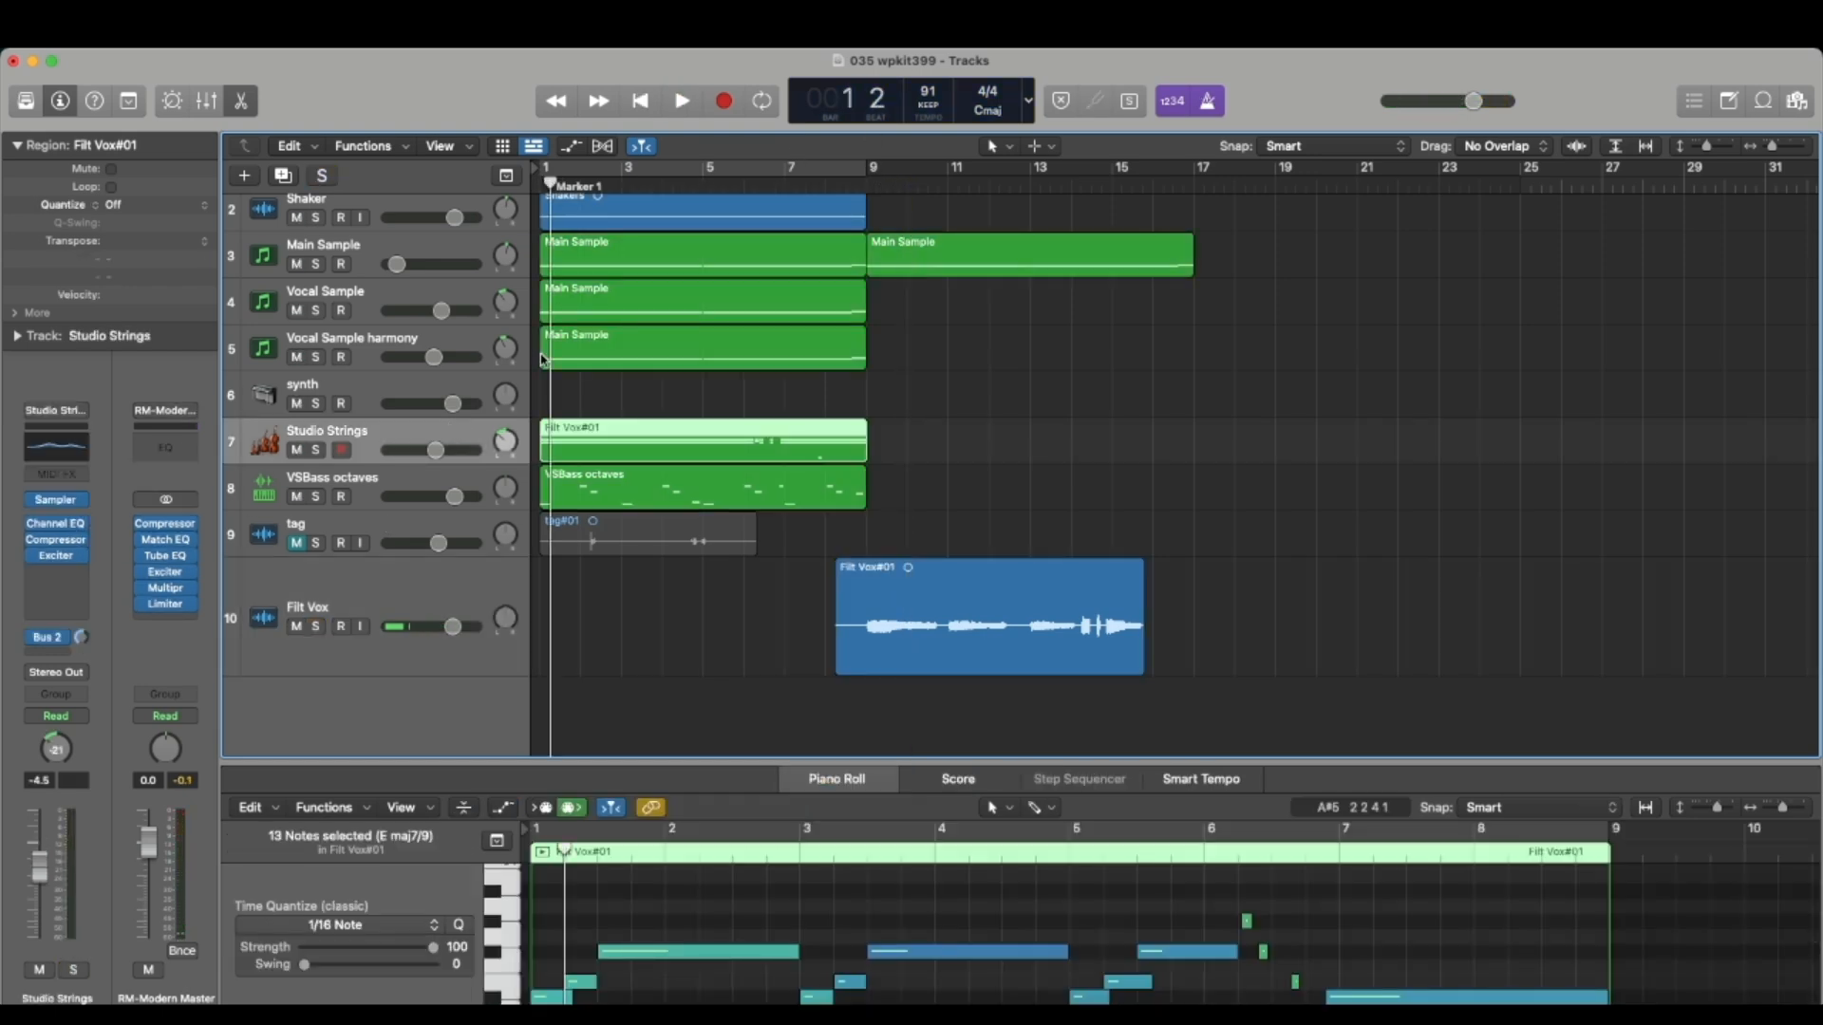
left_click(316, 450)
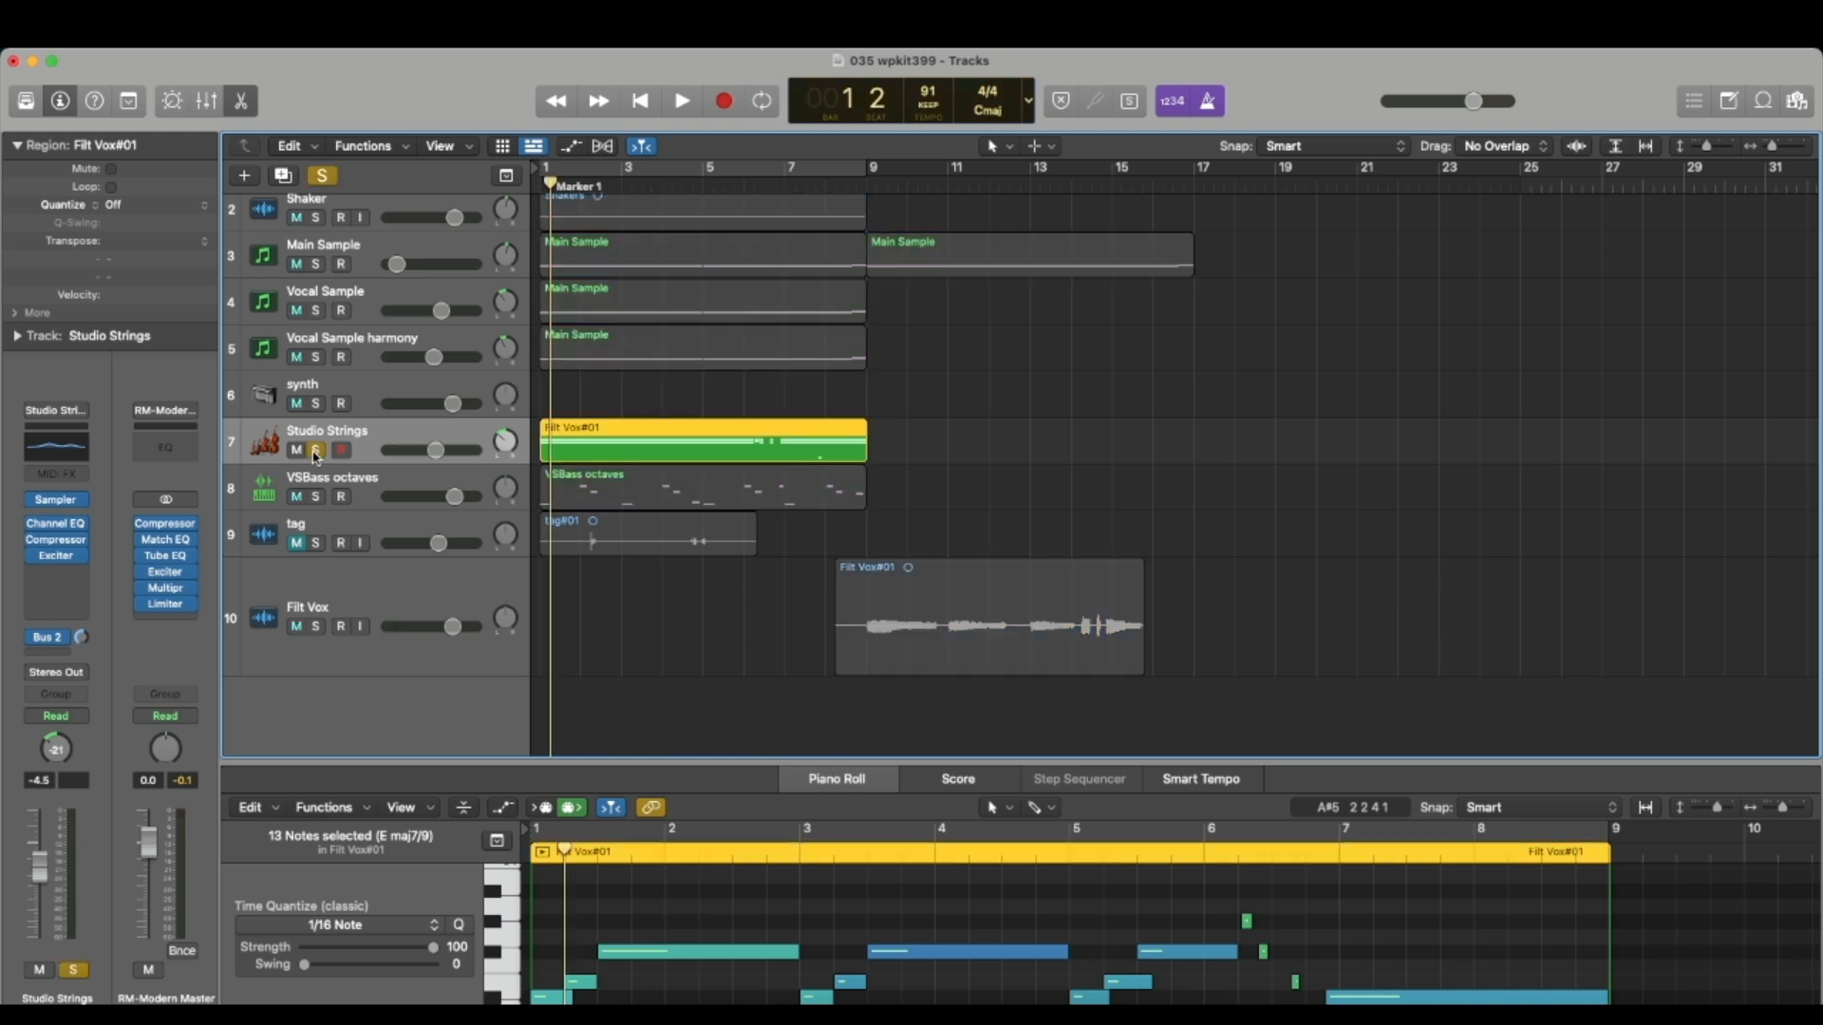
key("space")
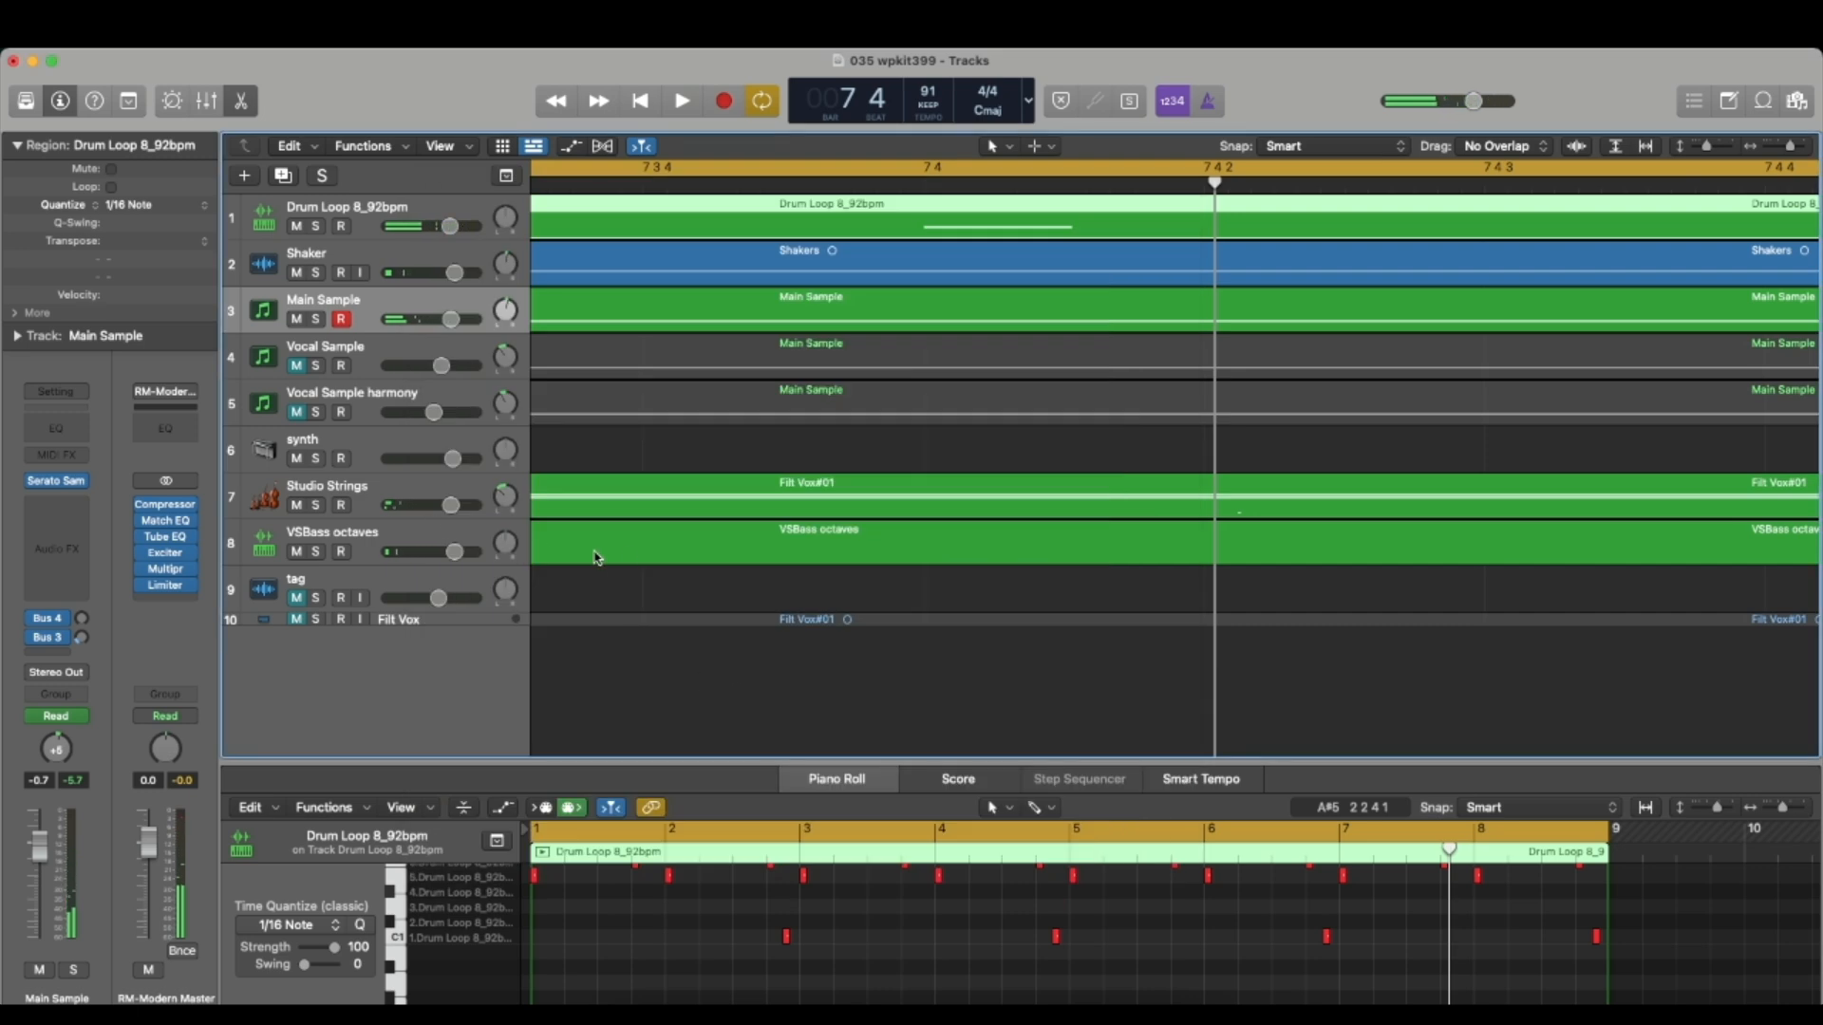
Step: Select the Studio Strings track and enlarge its note editor to show both octaves of the melody
left_click(411, 497)
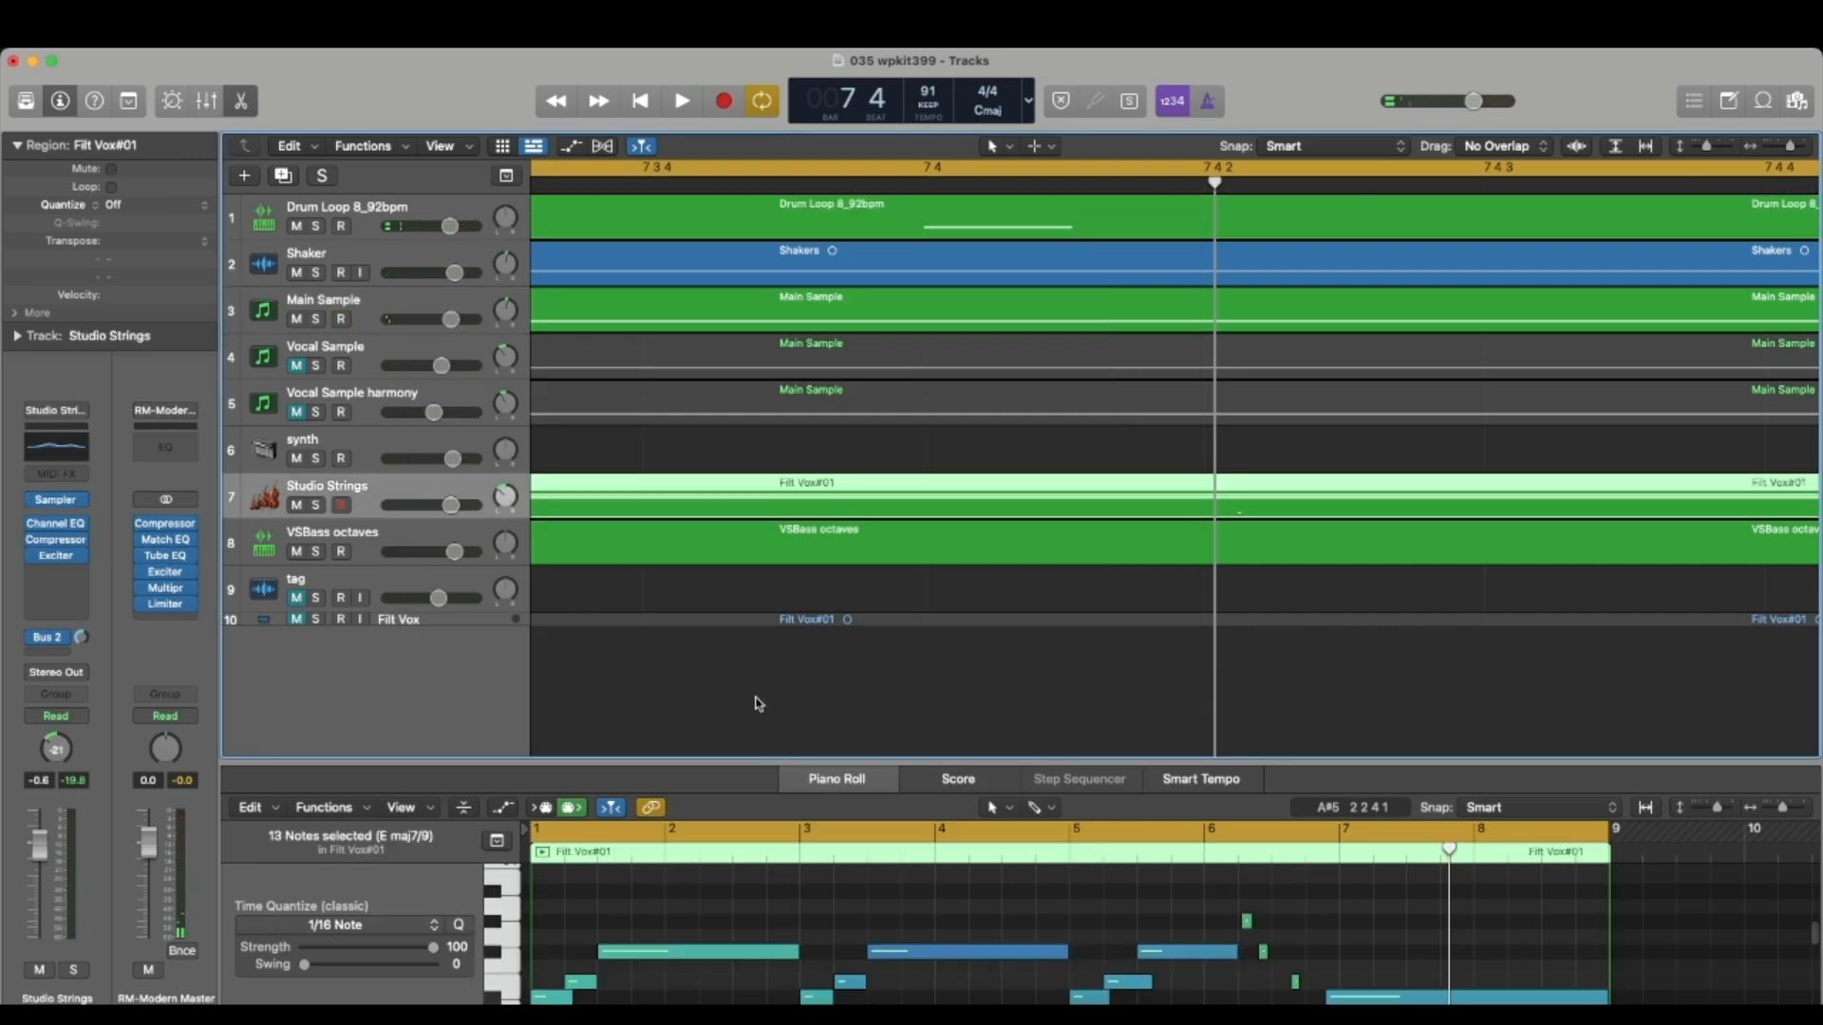
key("super+Left")
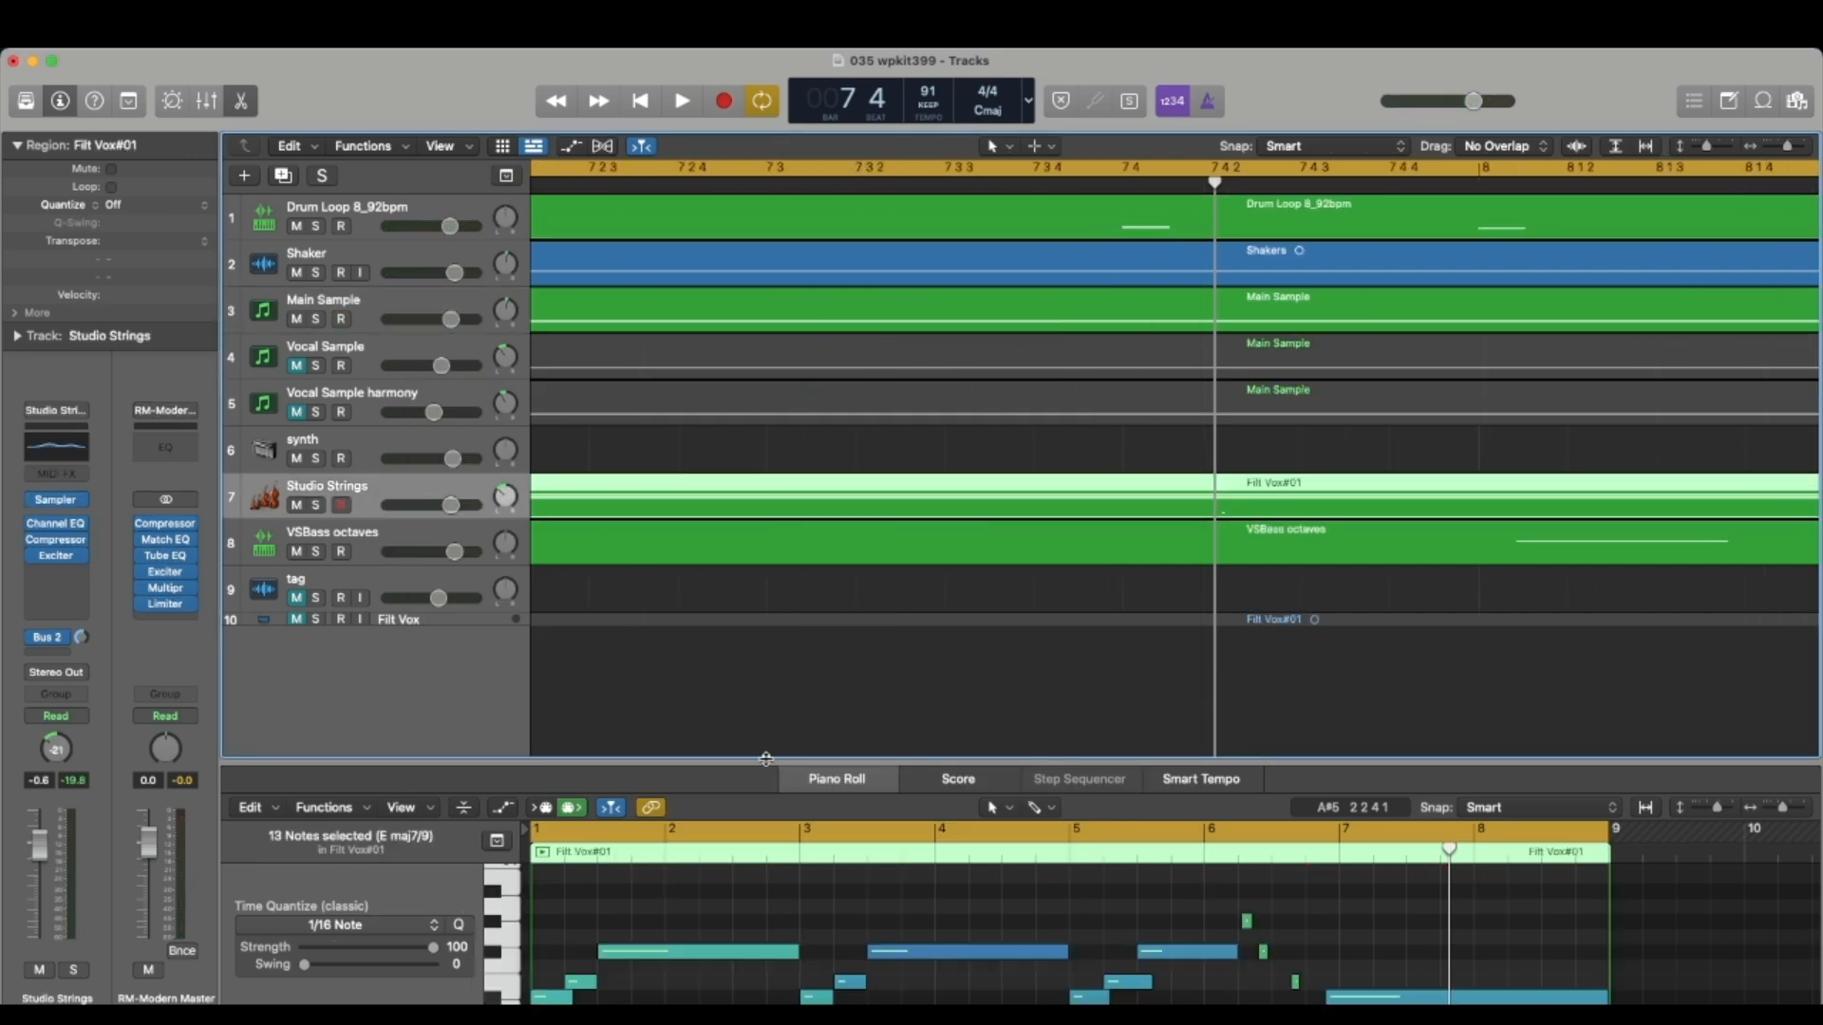
left_click_drag(766, 762, 759, 572)
scroll(767, 492, "down", 2)
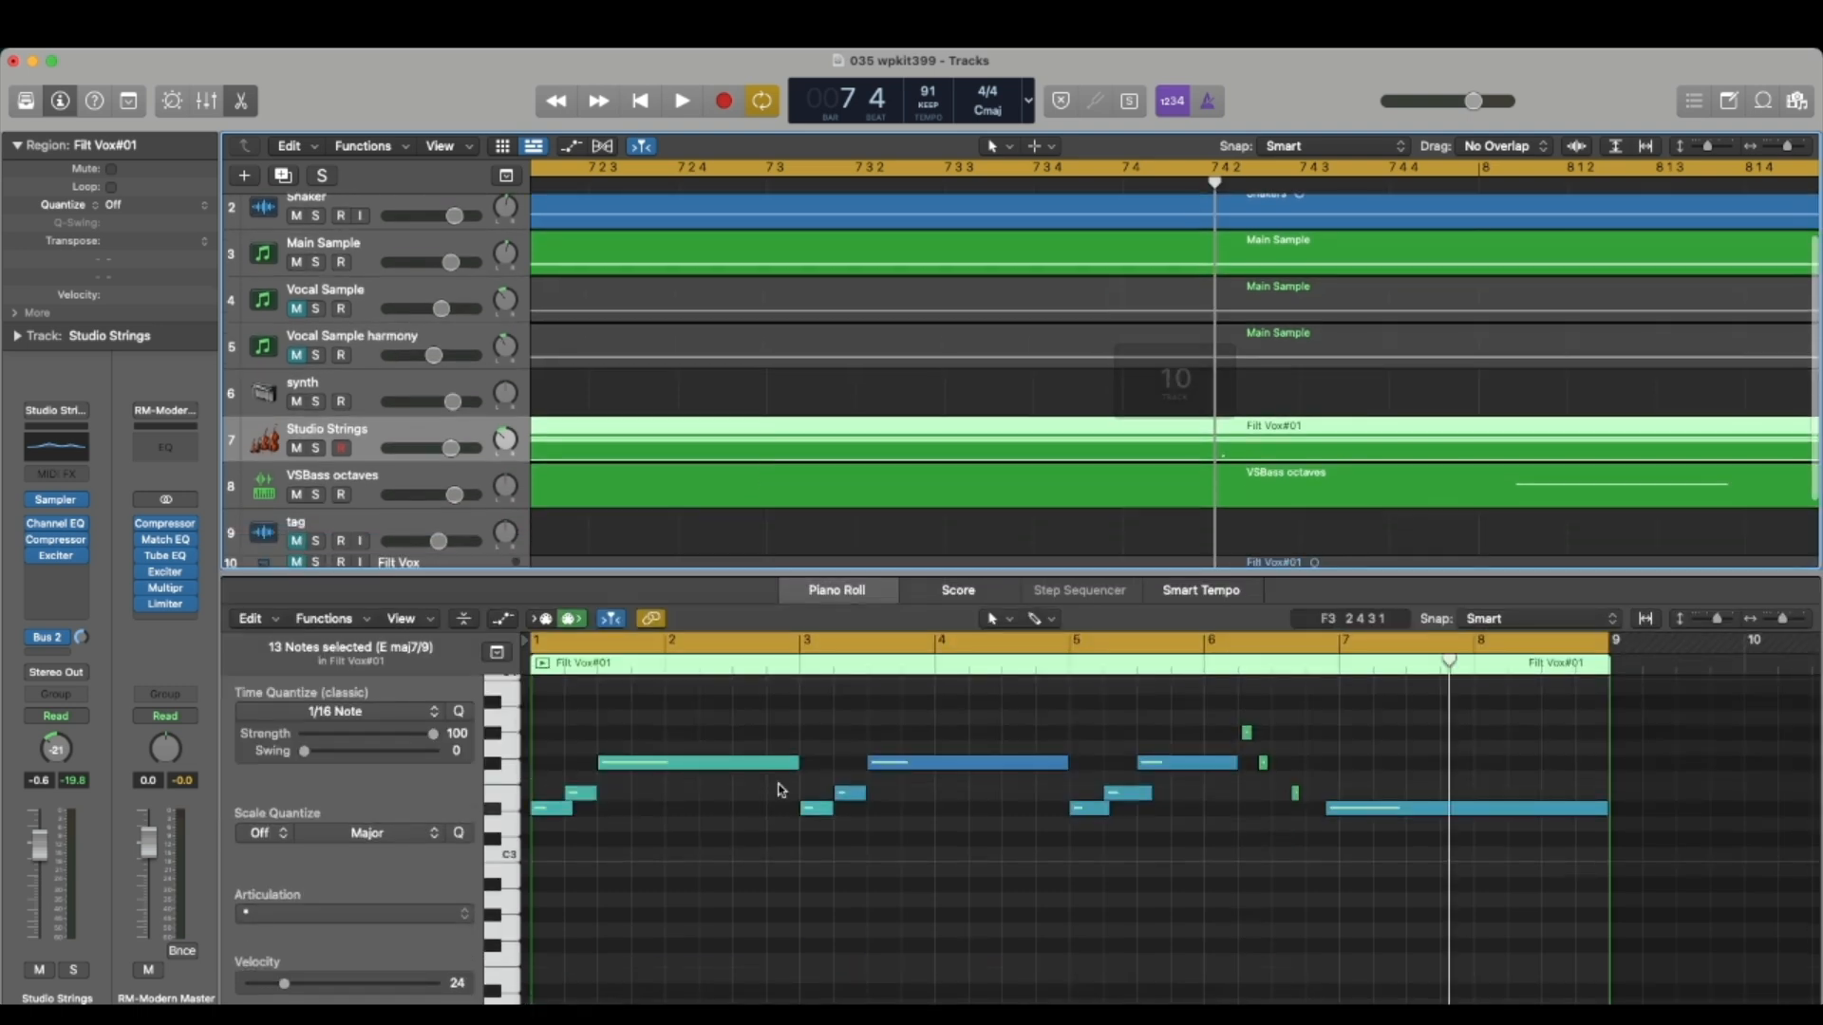
scroll(785, 875, "up", 3)
scroll(783, 880, "up", 2)
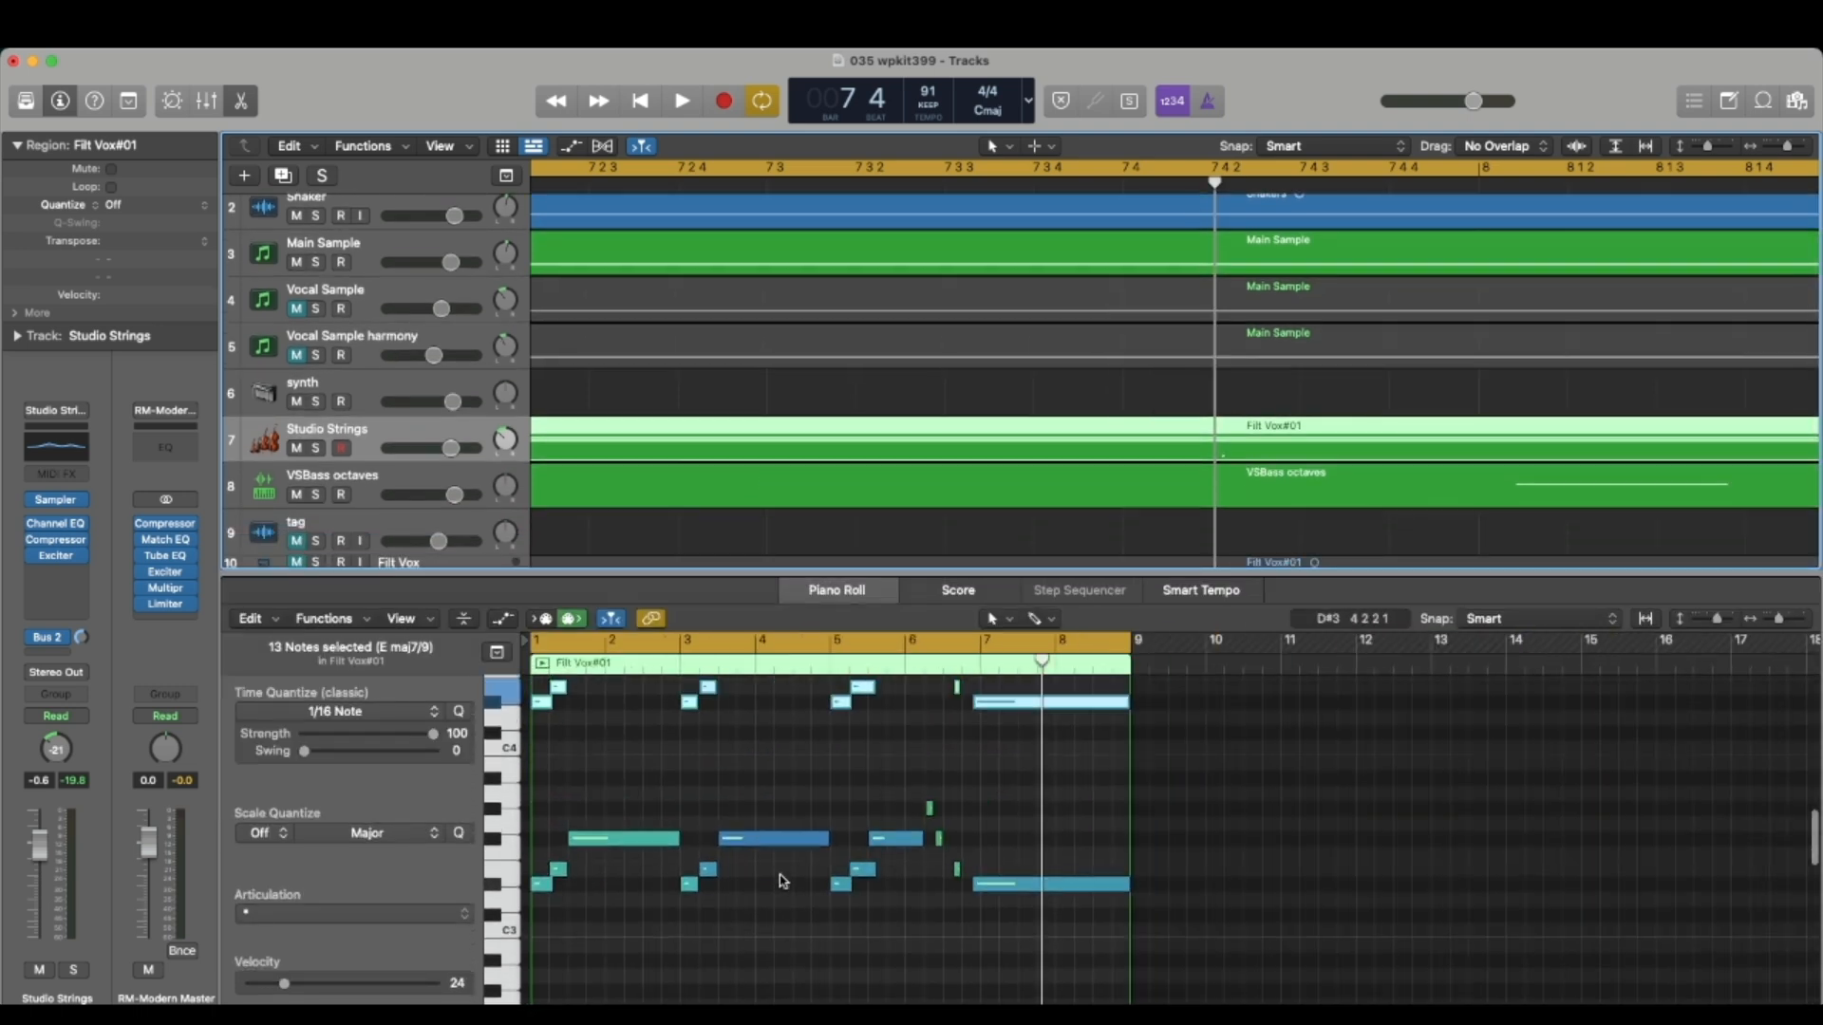
Step: Deselect the notes and examine both octaves of the strings melody across bars 1 to 8
key("super+Left")
left_click(757, 804)
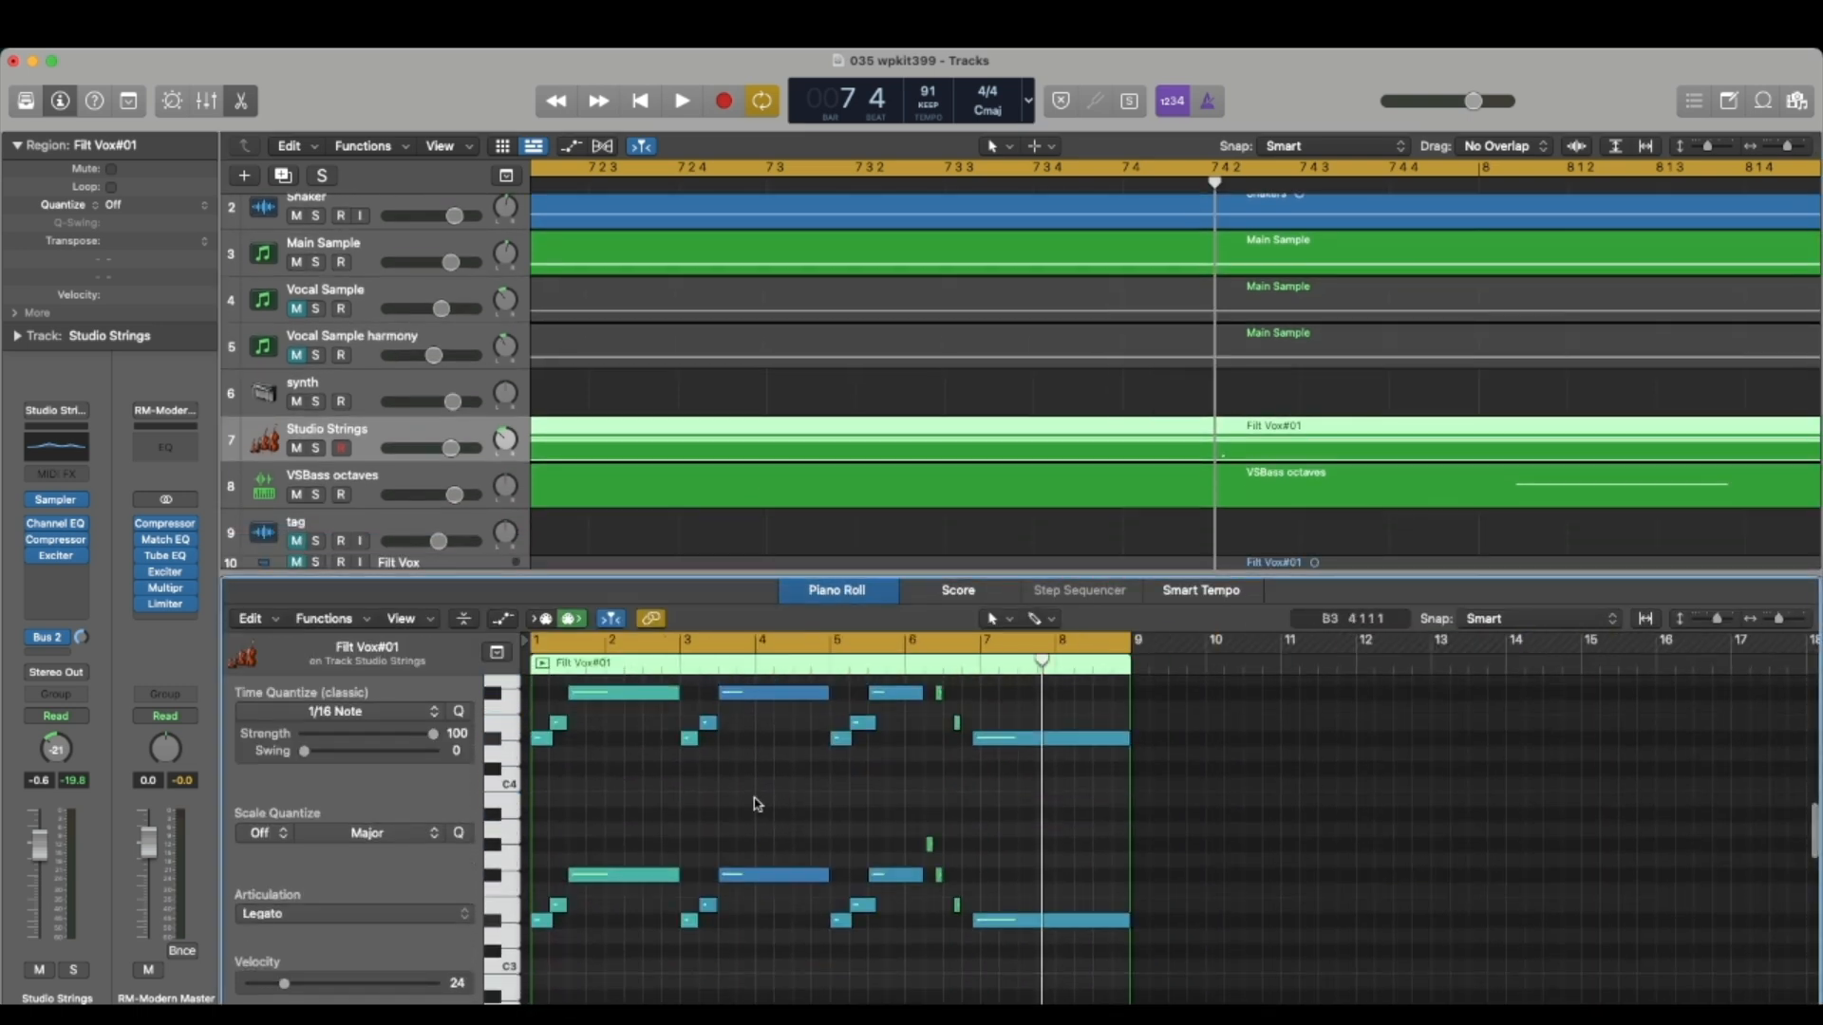
scroll(756, 804, "up", 1)
key("super+Right")
key("super+Right")
key("super+Right")
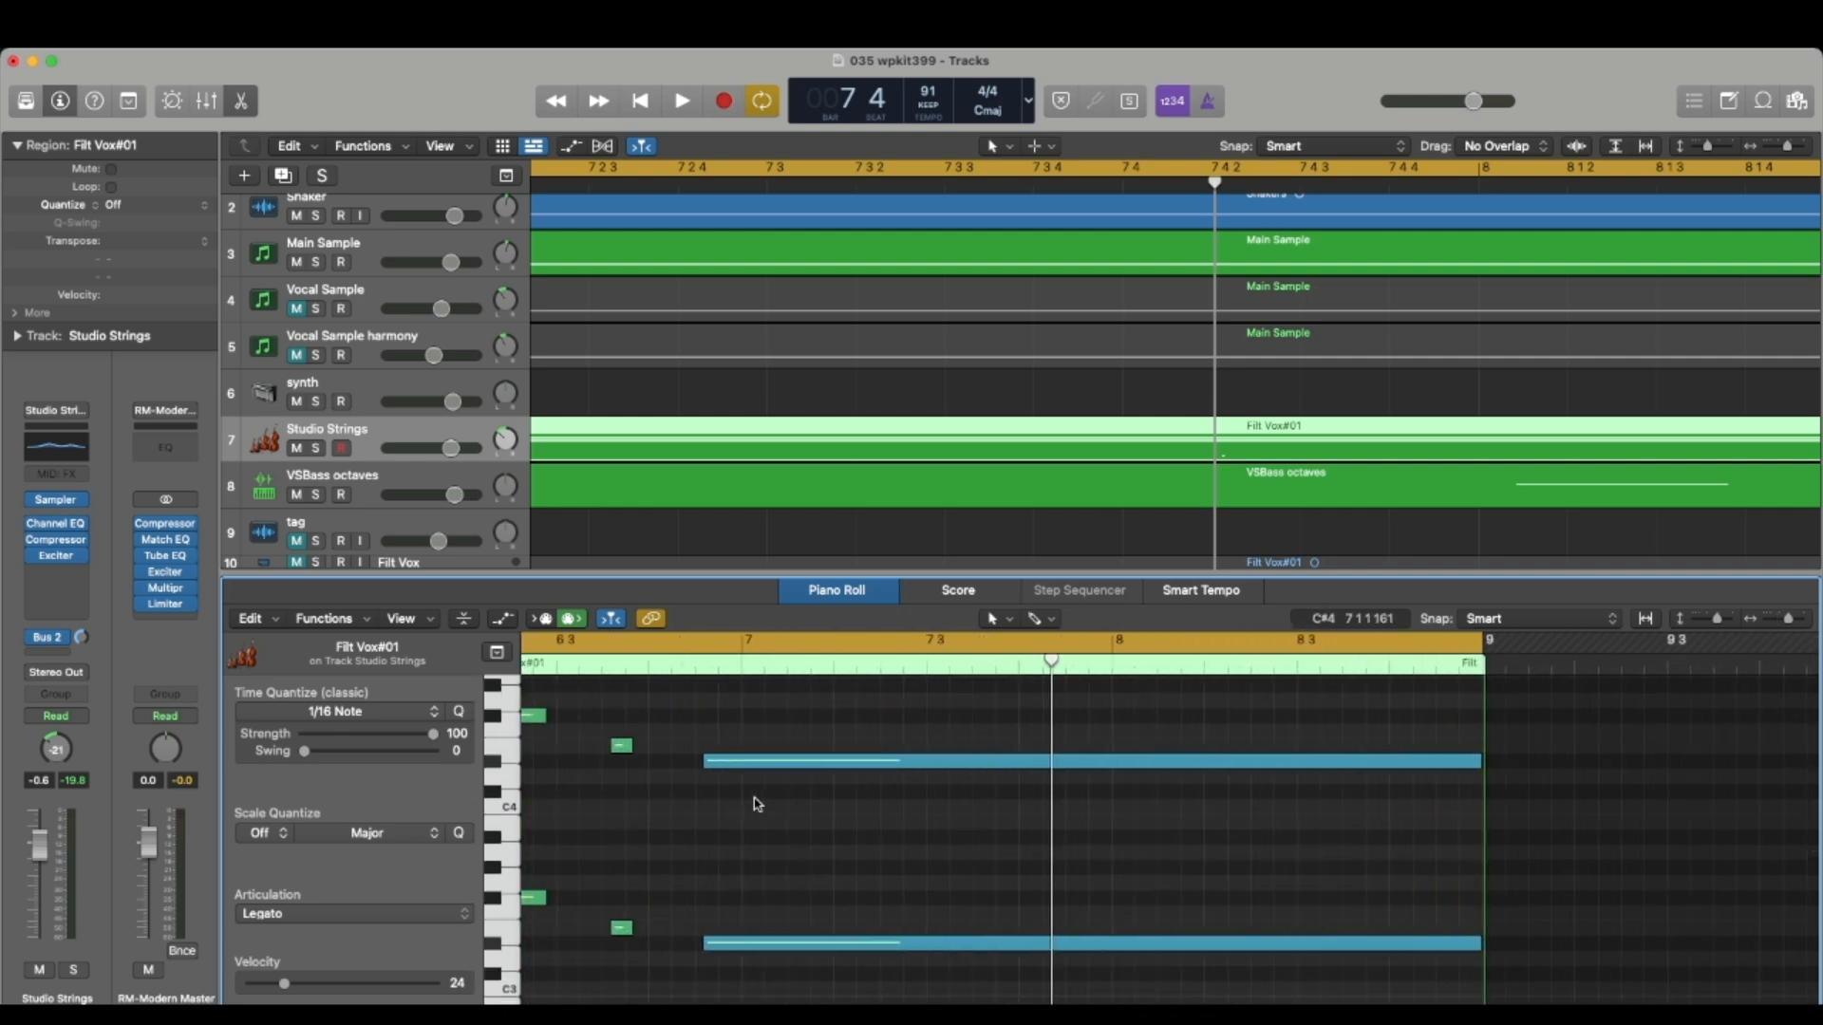
key("super+Left")
key("super+Left")
scroll(333, 418, "down", 1)
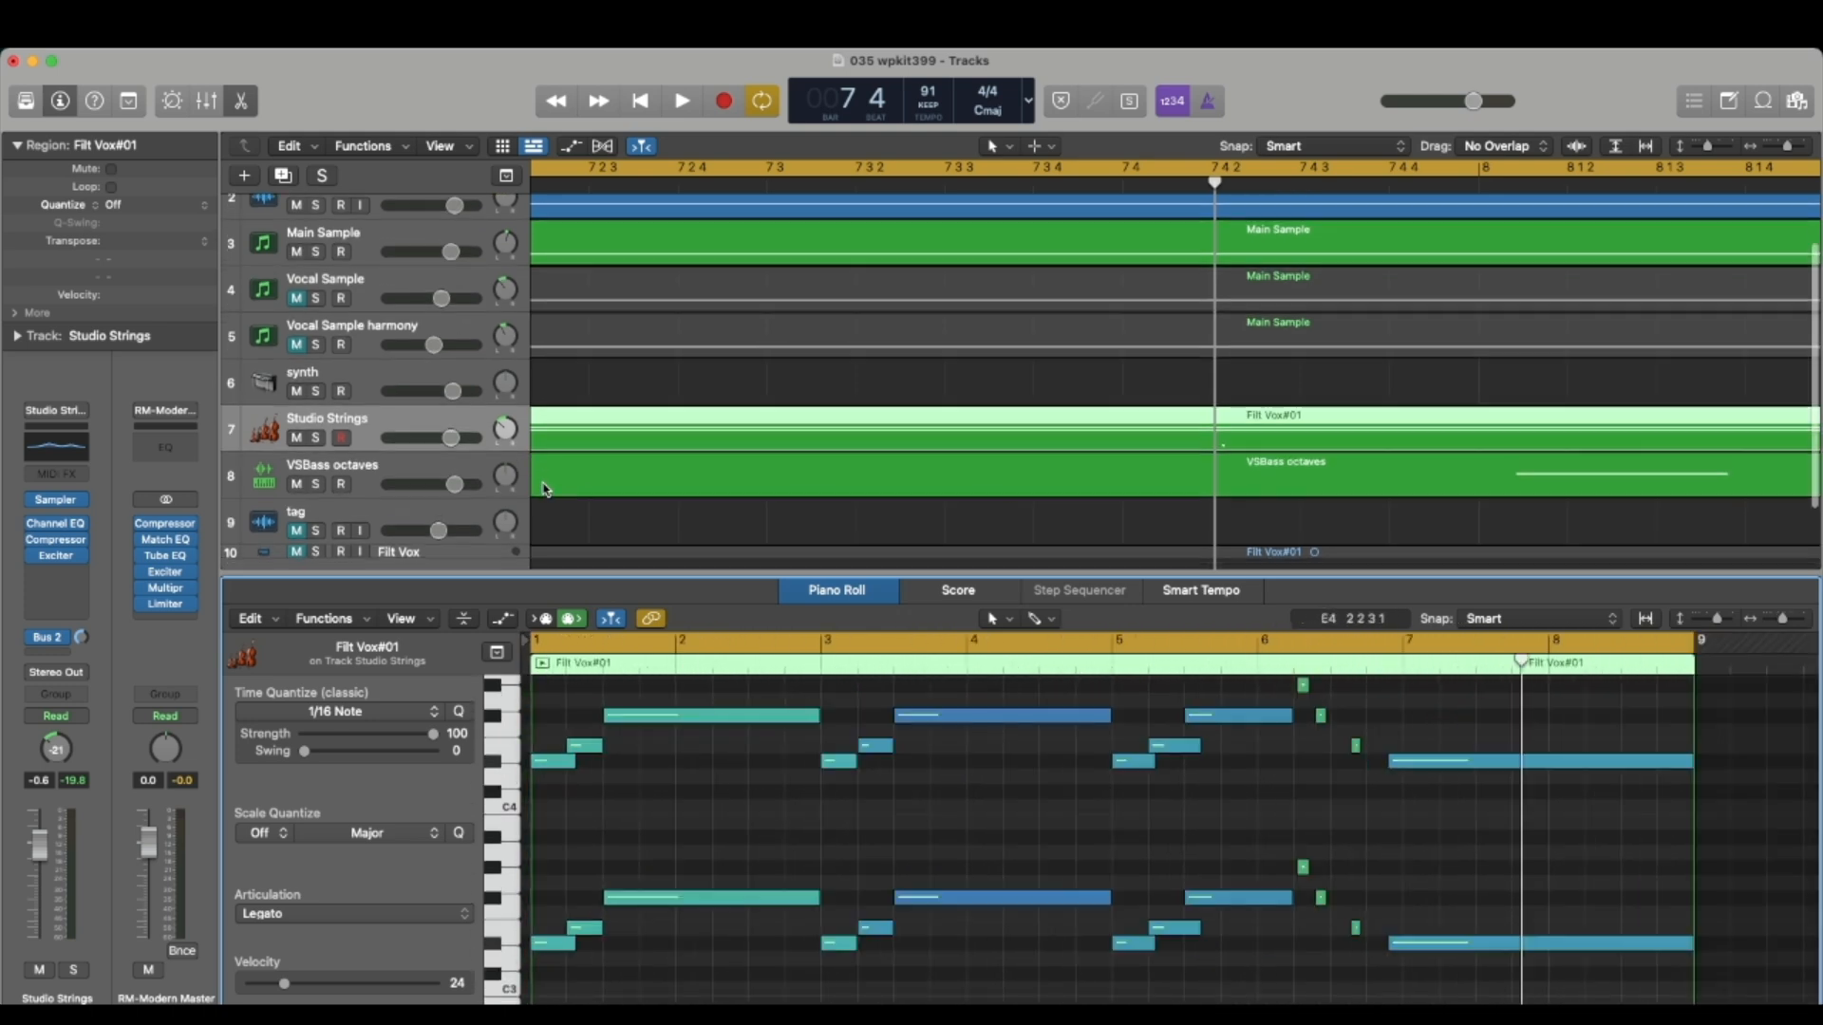
Step: Solo the Studio Strings and Main Sample tracks and audition them together from the start of bar 1
left_click(317, 424)
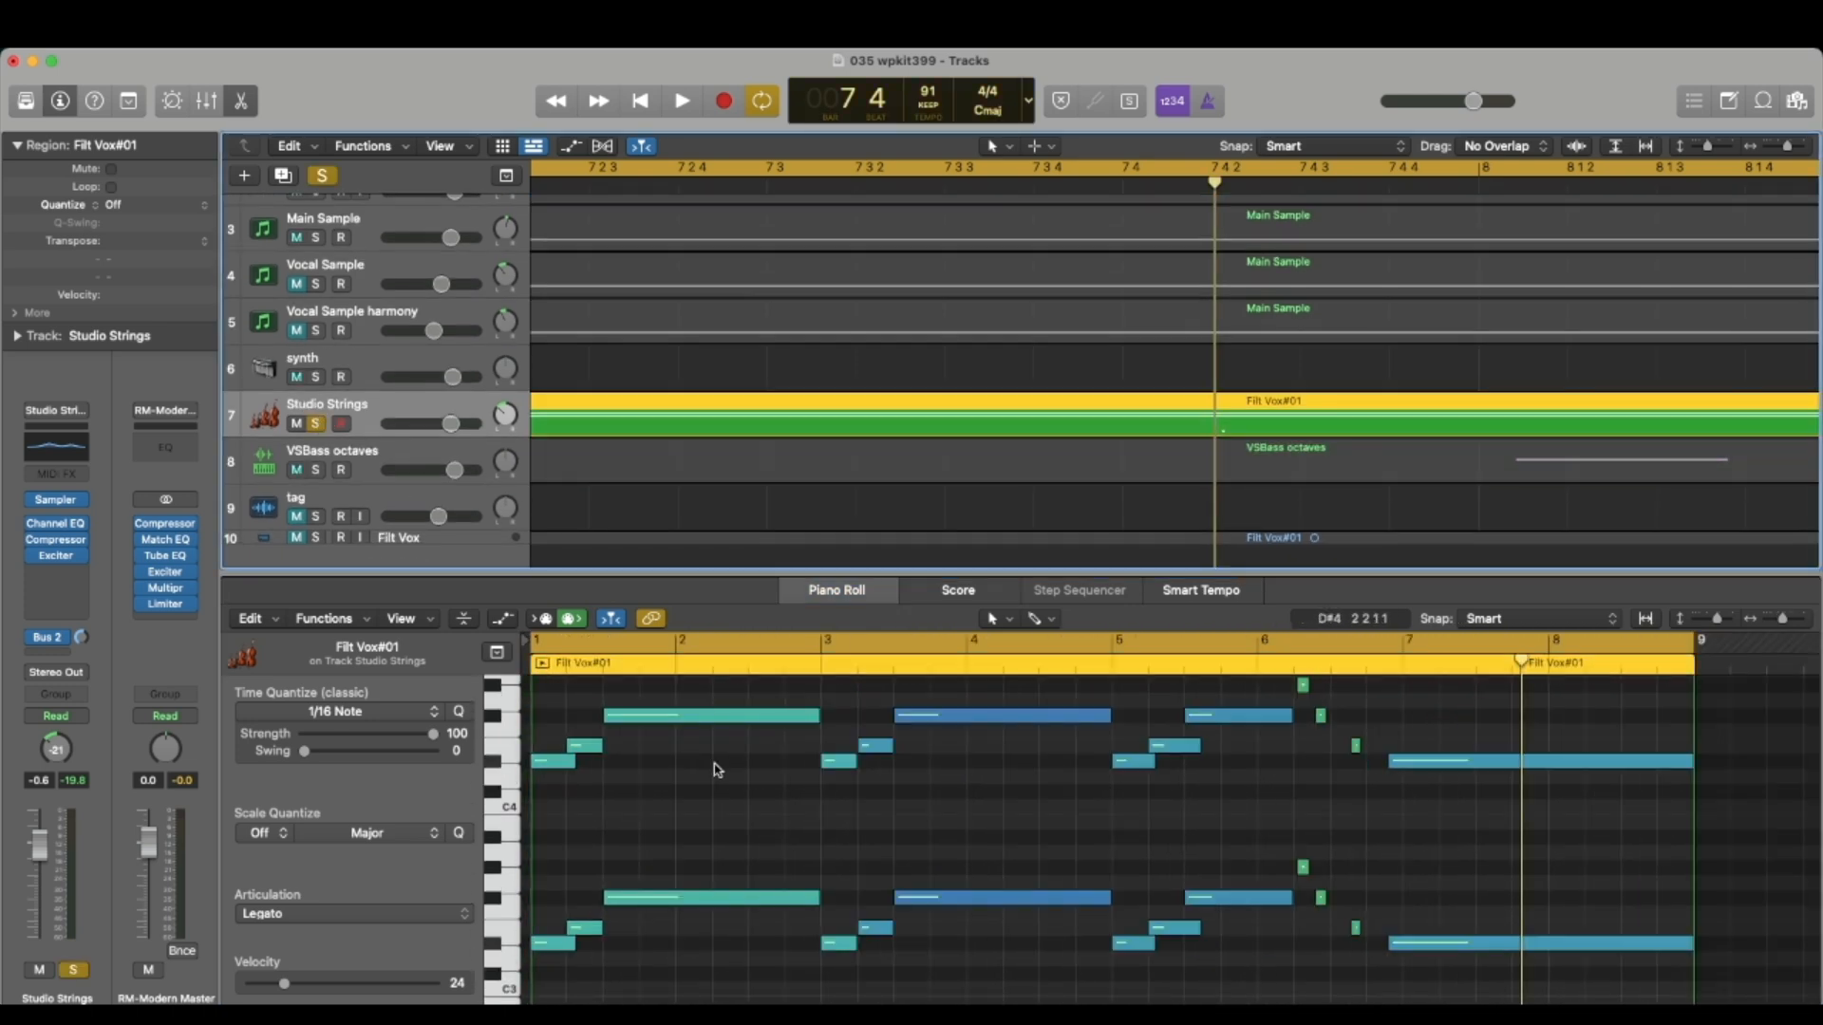
key("Return")
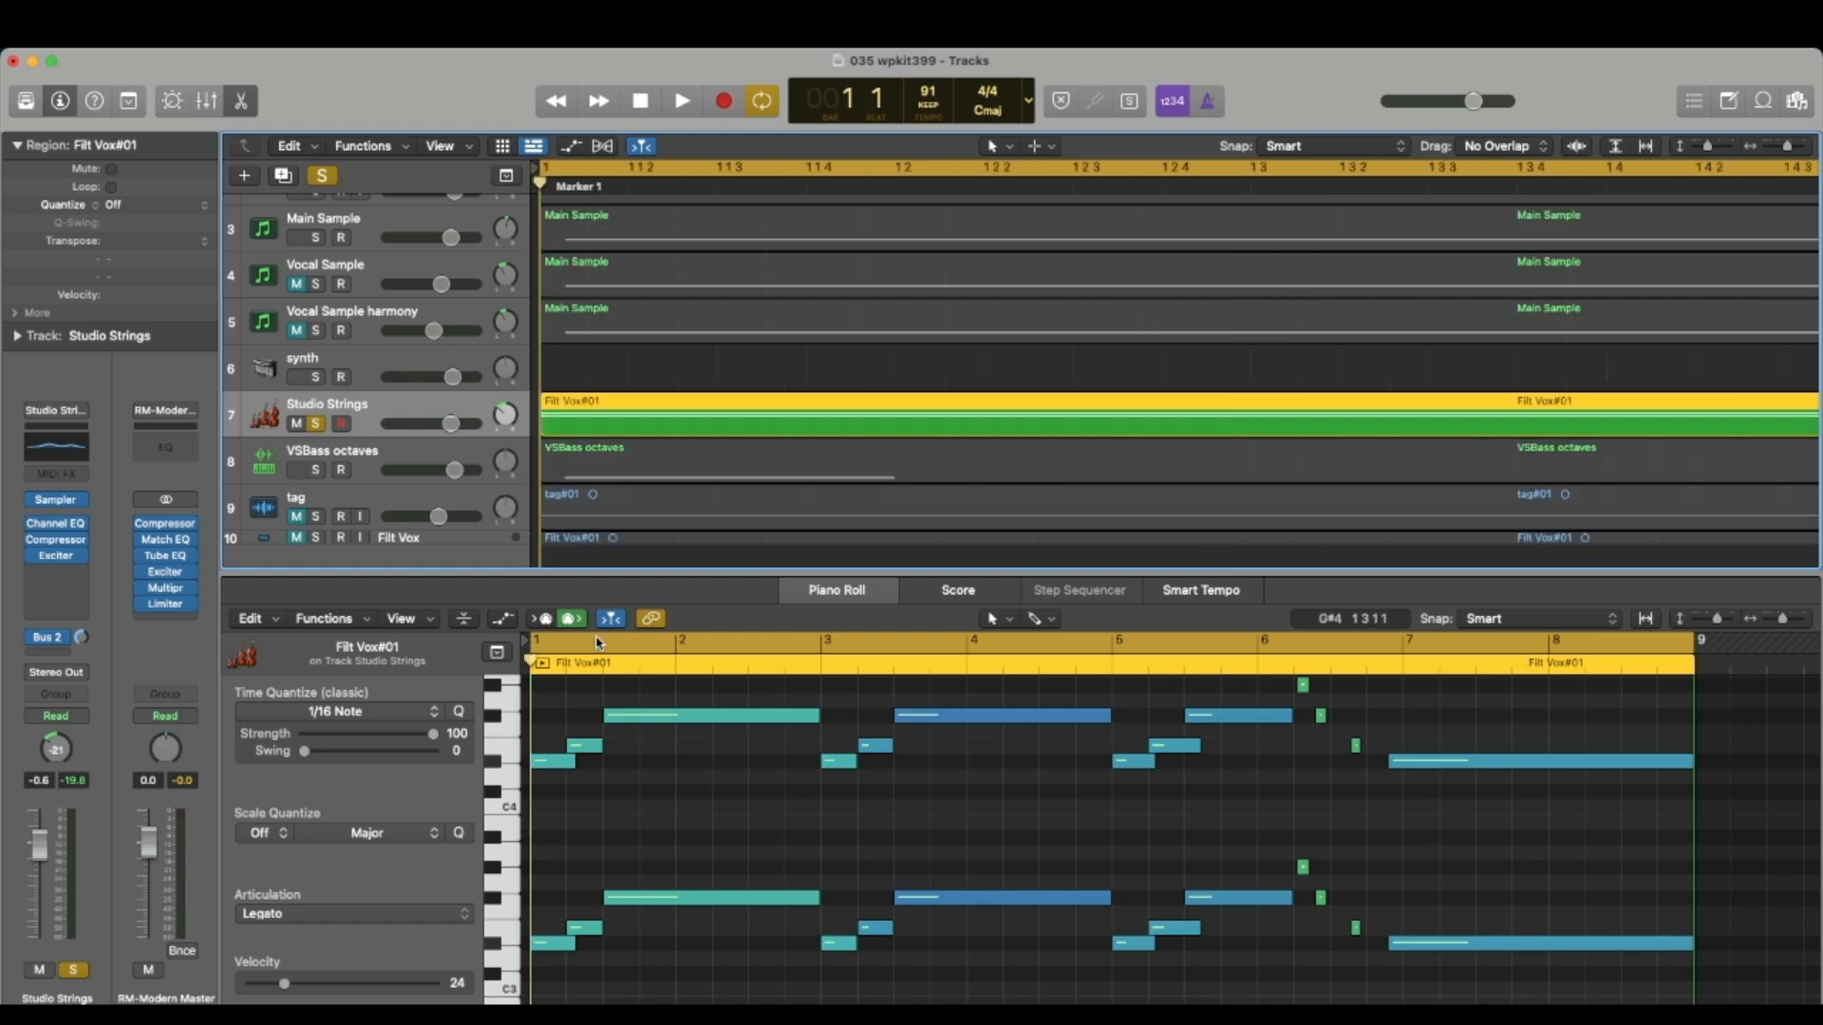
key("space")
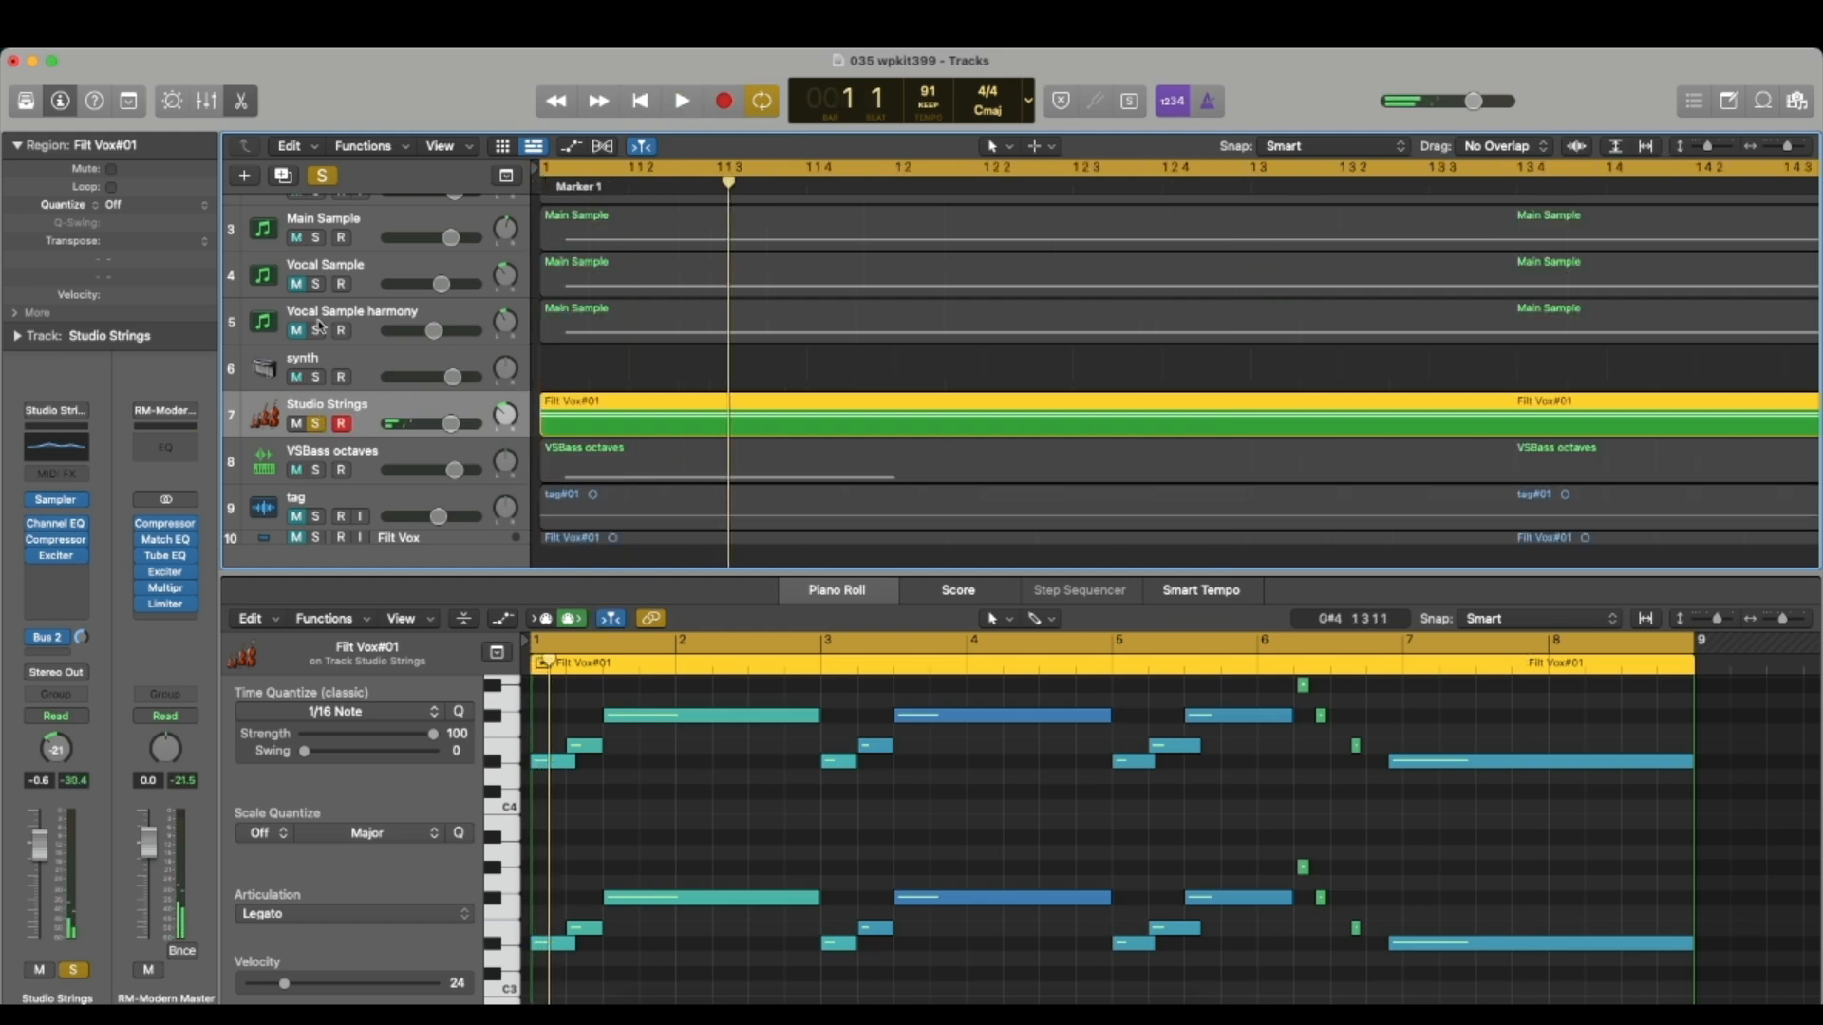
scroll(323, 298, "up", 1)
left_click(316, 253)
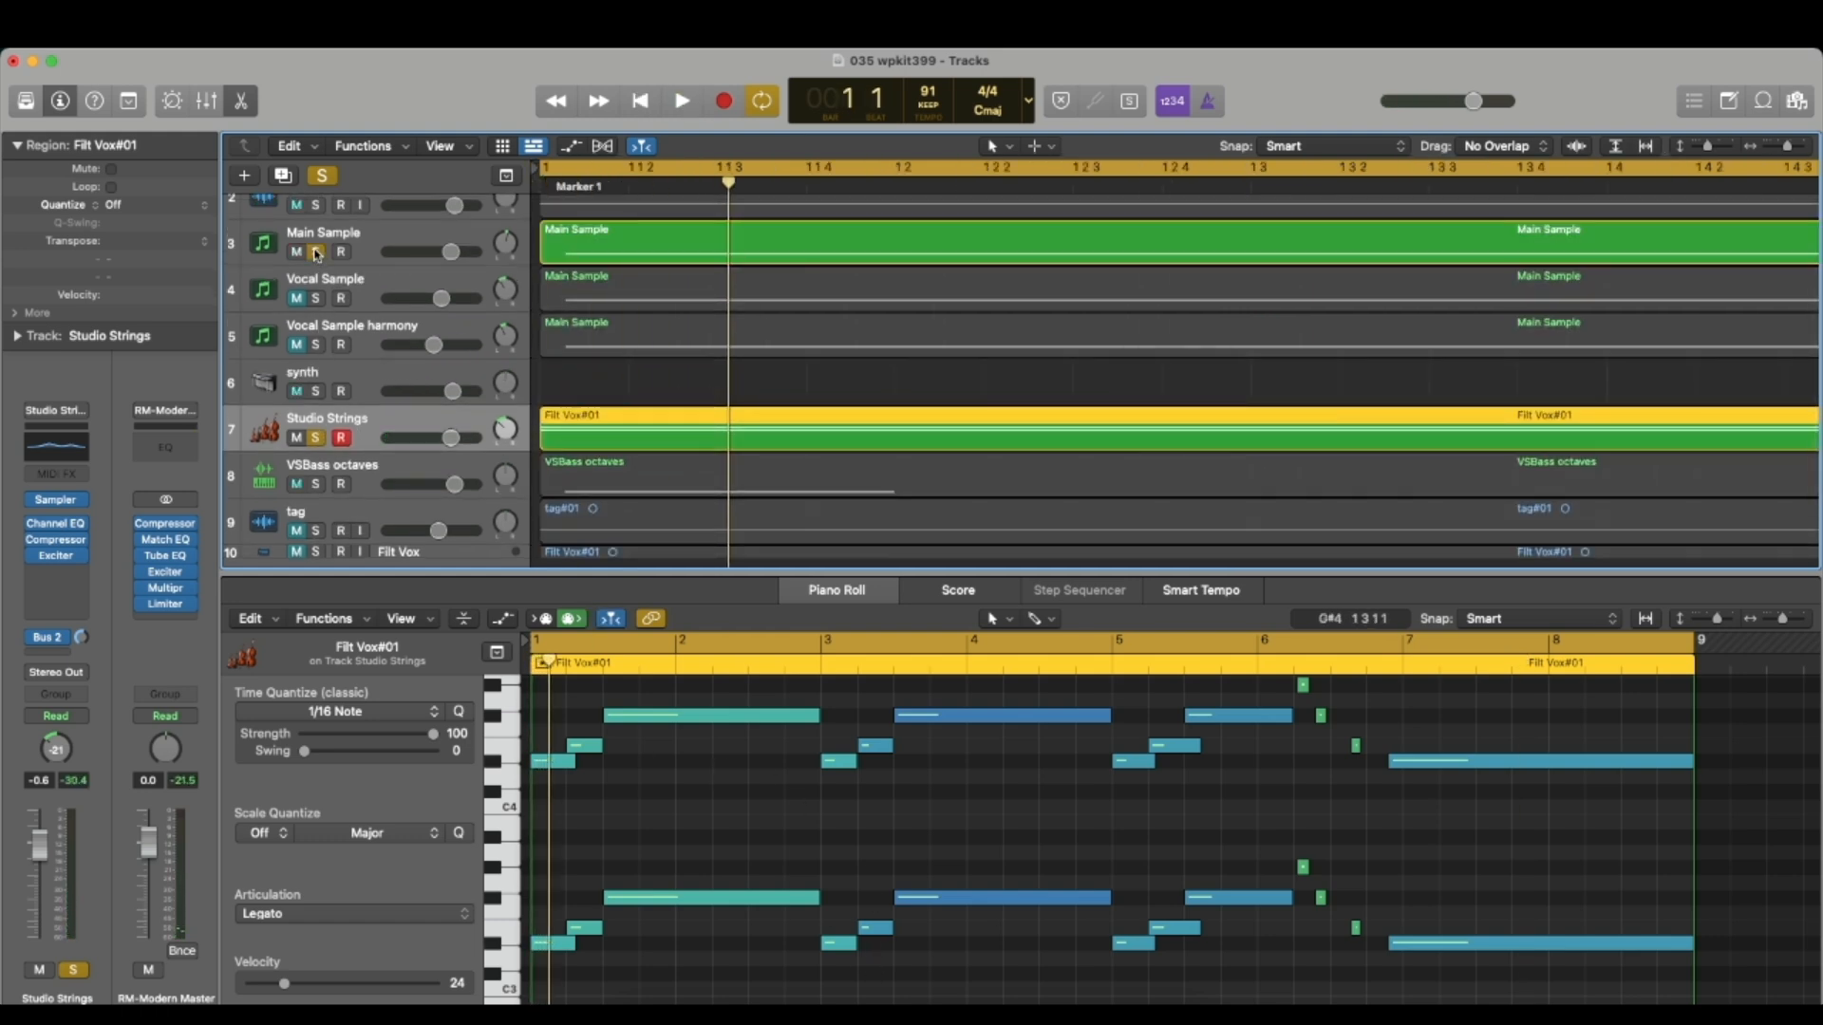
key("space")
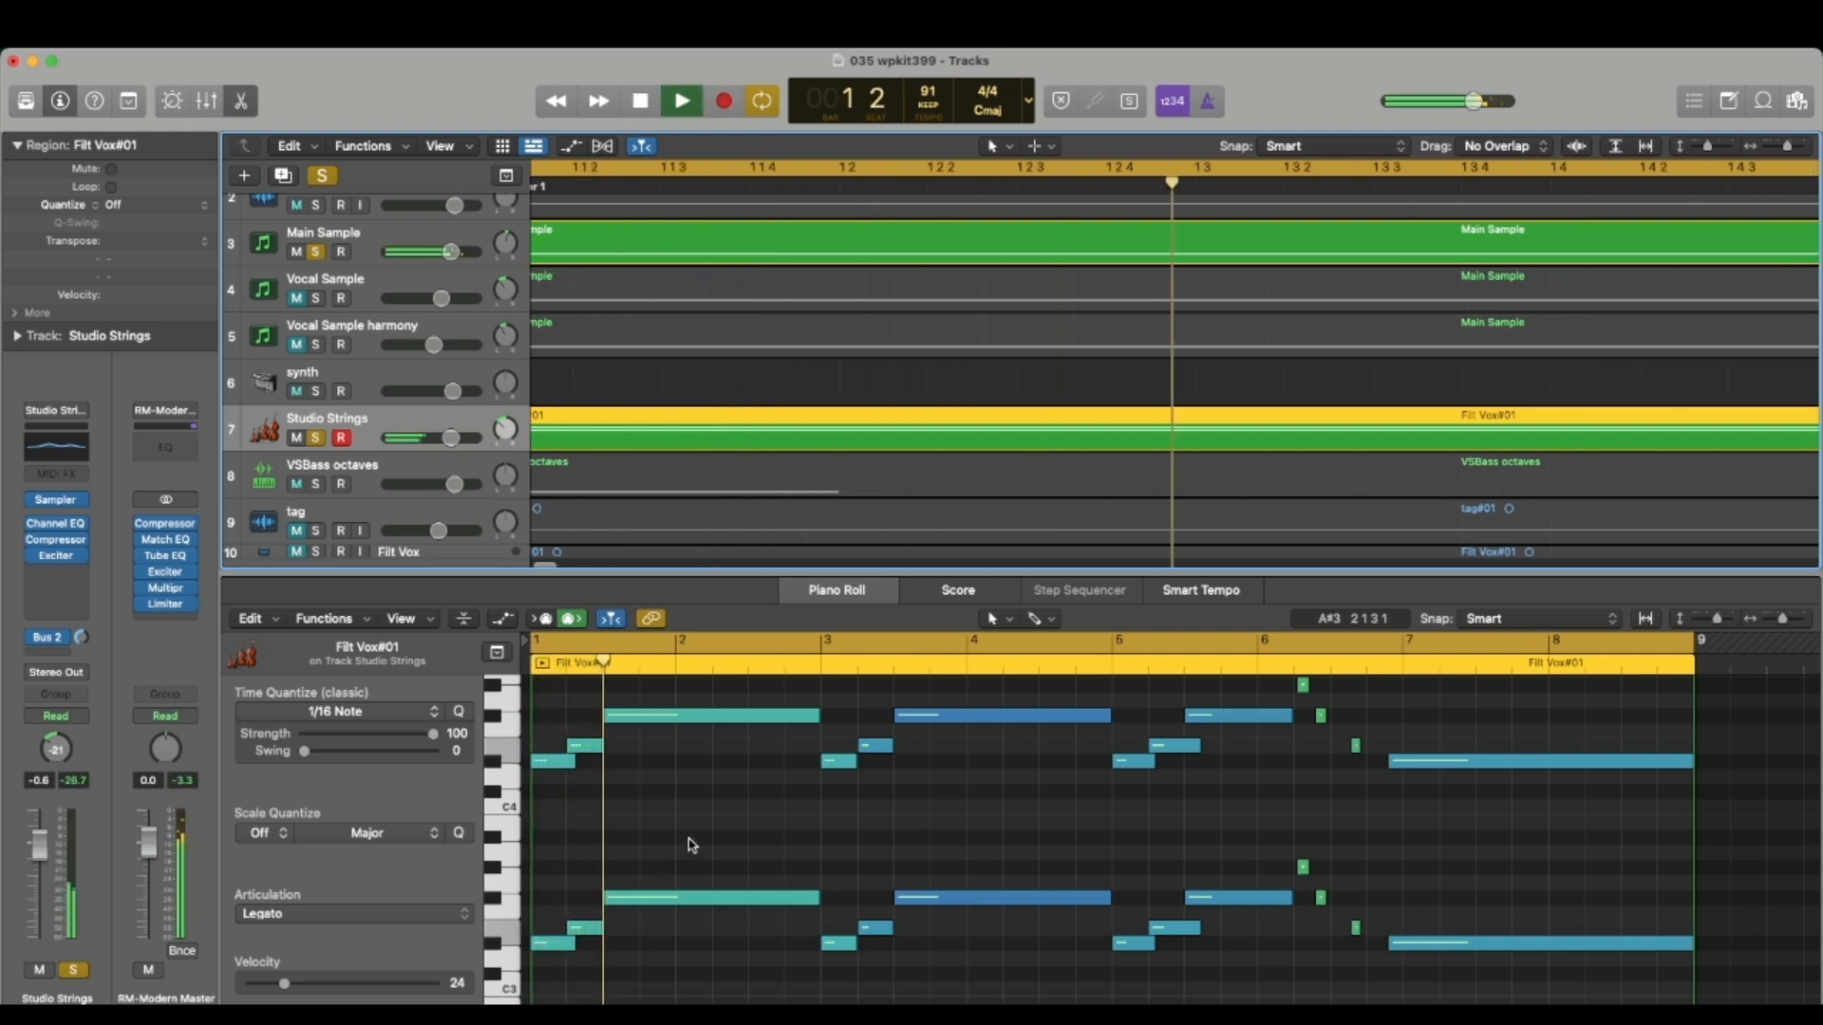
key("space")
Step: Delete the short opening notes of bar 1 in both octaves, extend the long notes back to bar 1 and audition them
left_click_drag(553, 708, 590, 963)
key("Delete")
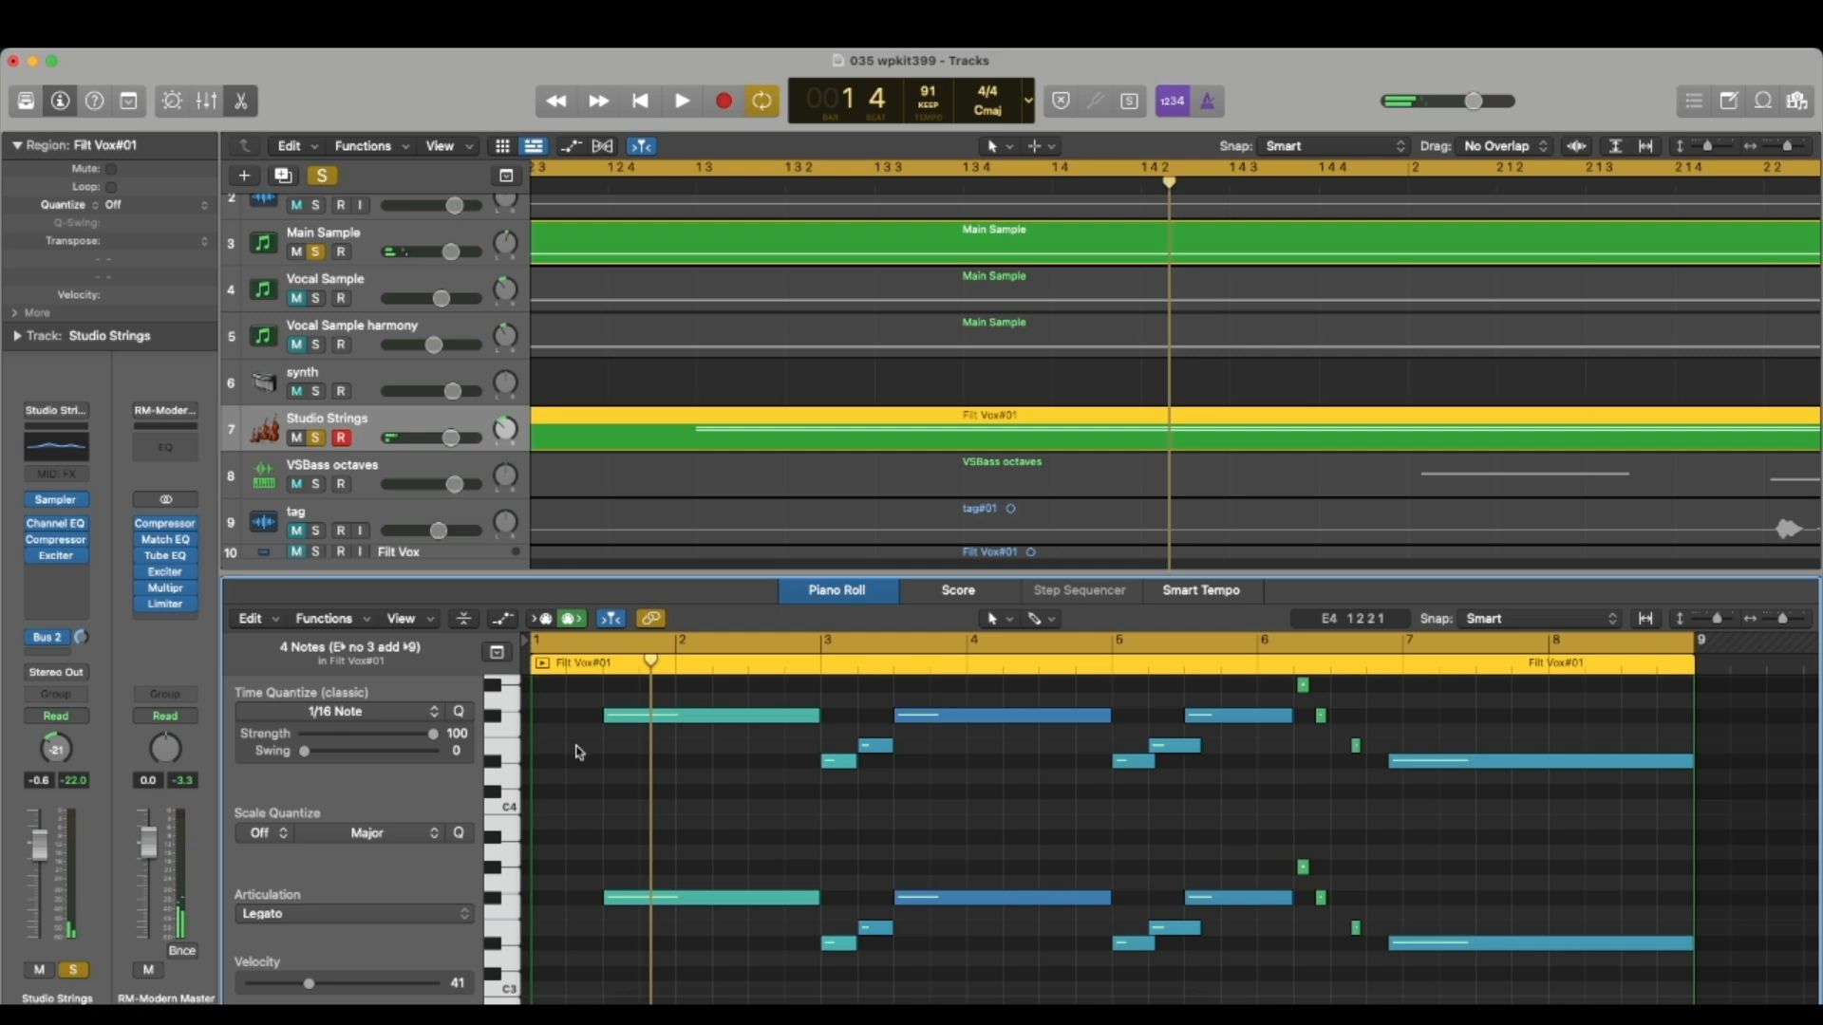
left_click_drag(586, 707, 532, 894)
key("space")
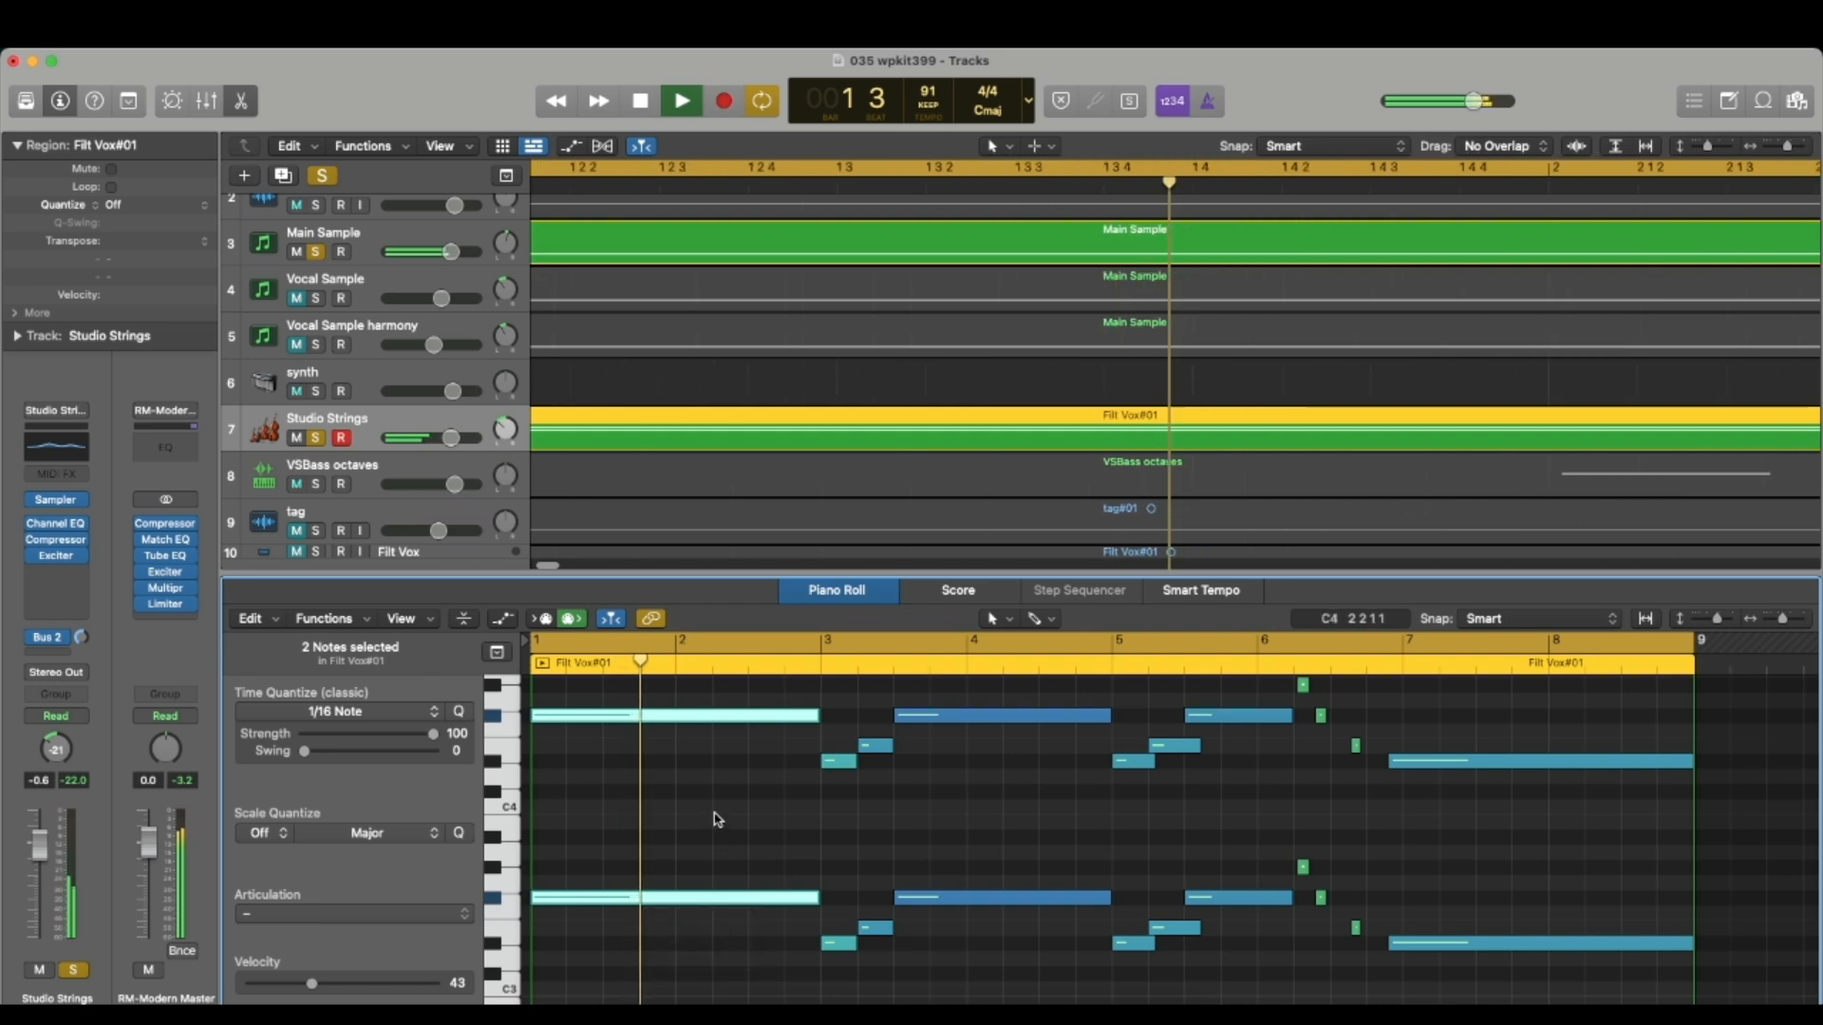
key("space")
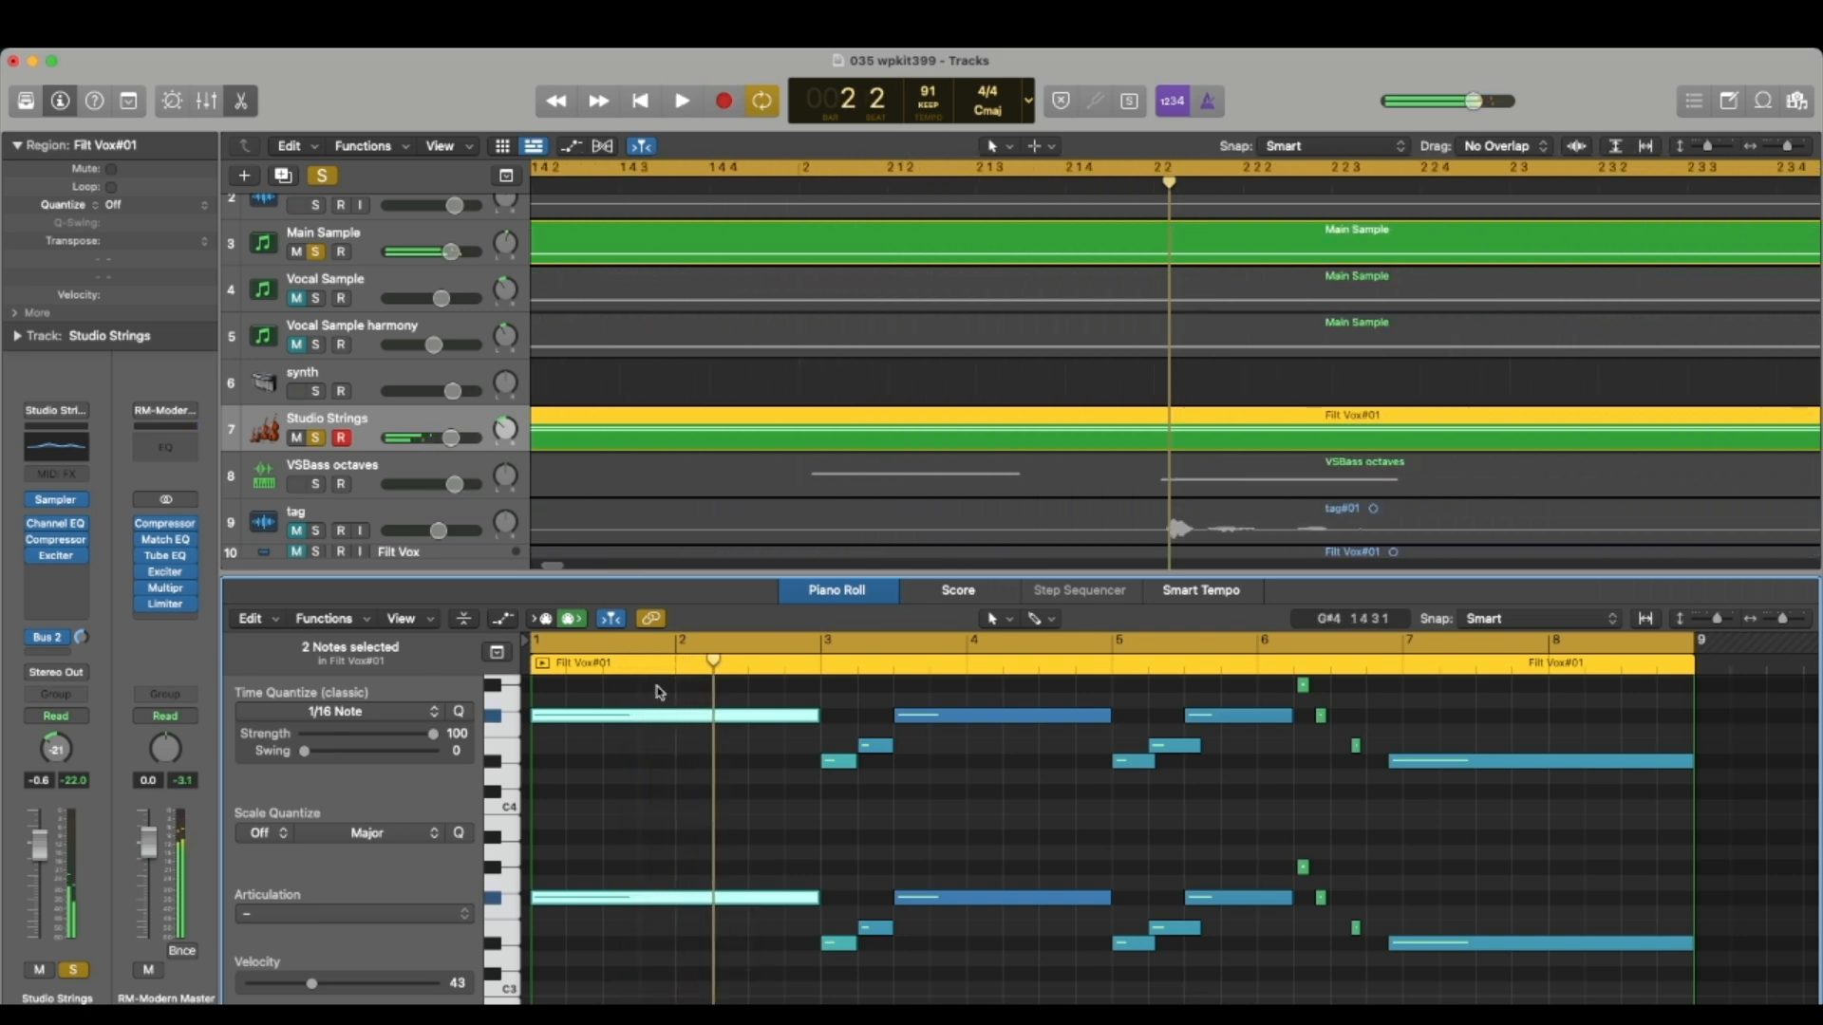
Step: Lower the long opening notes to D#4 and D#3, audition the change and select both notes
left_click_drag(643, 723, 644, 763)
key("space")
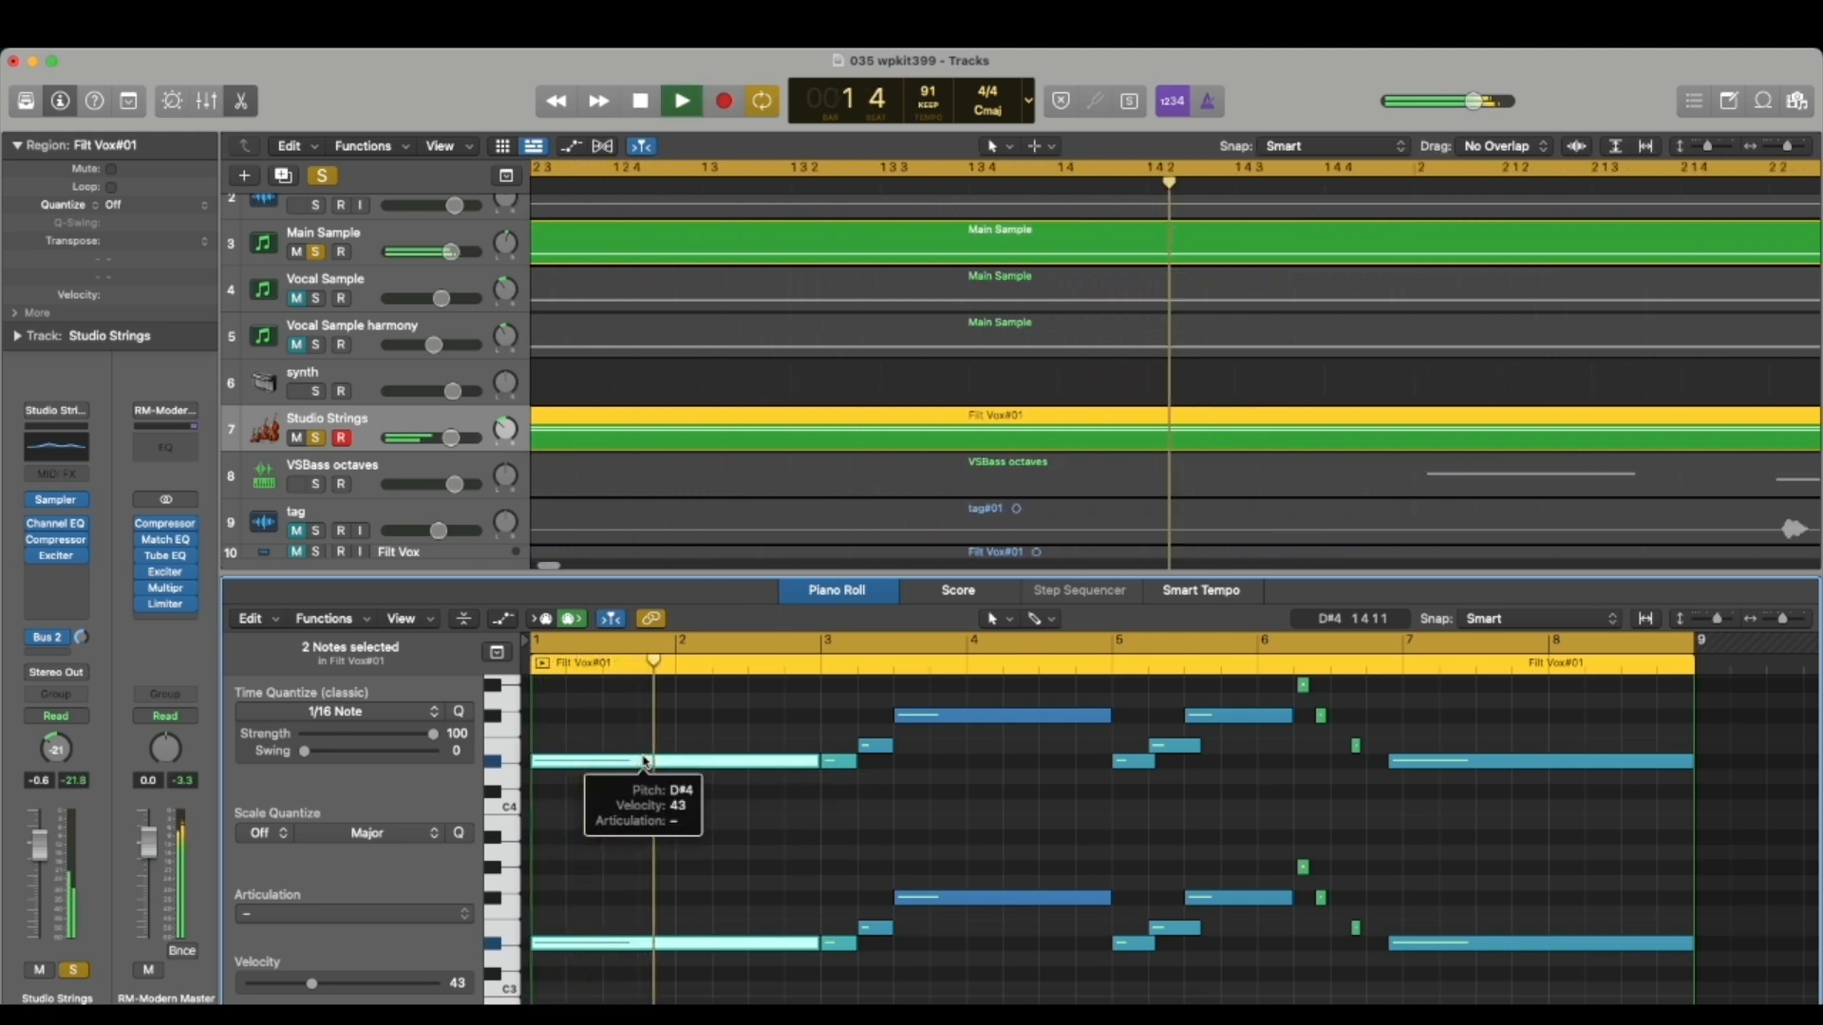
key("space")
left_click_drag(644, 762, 634, 866)
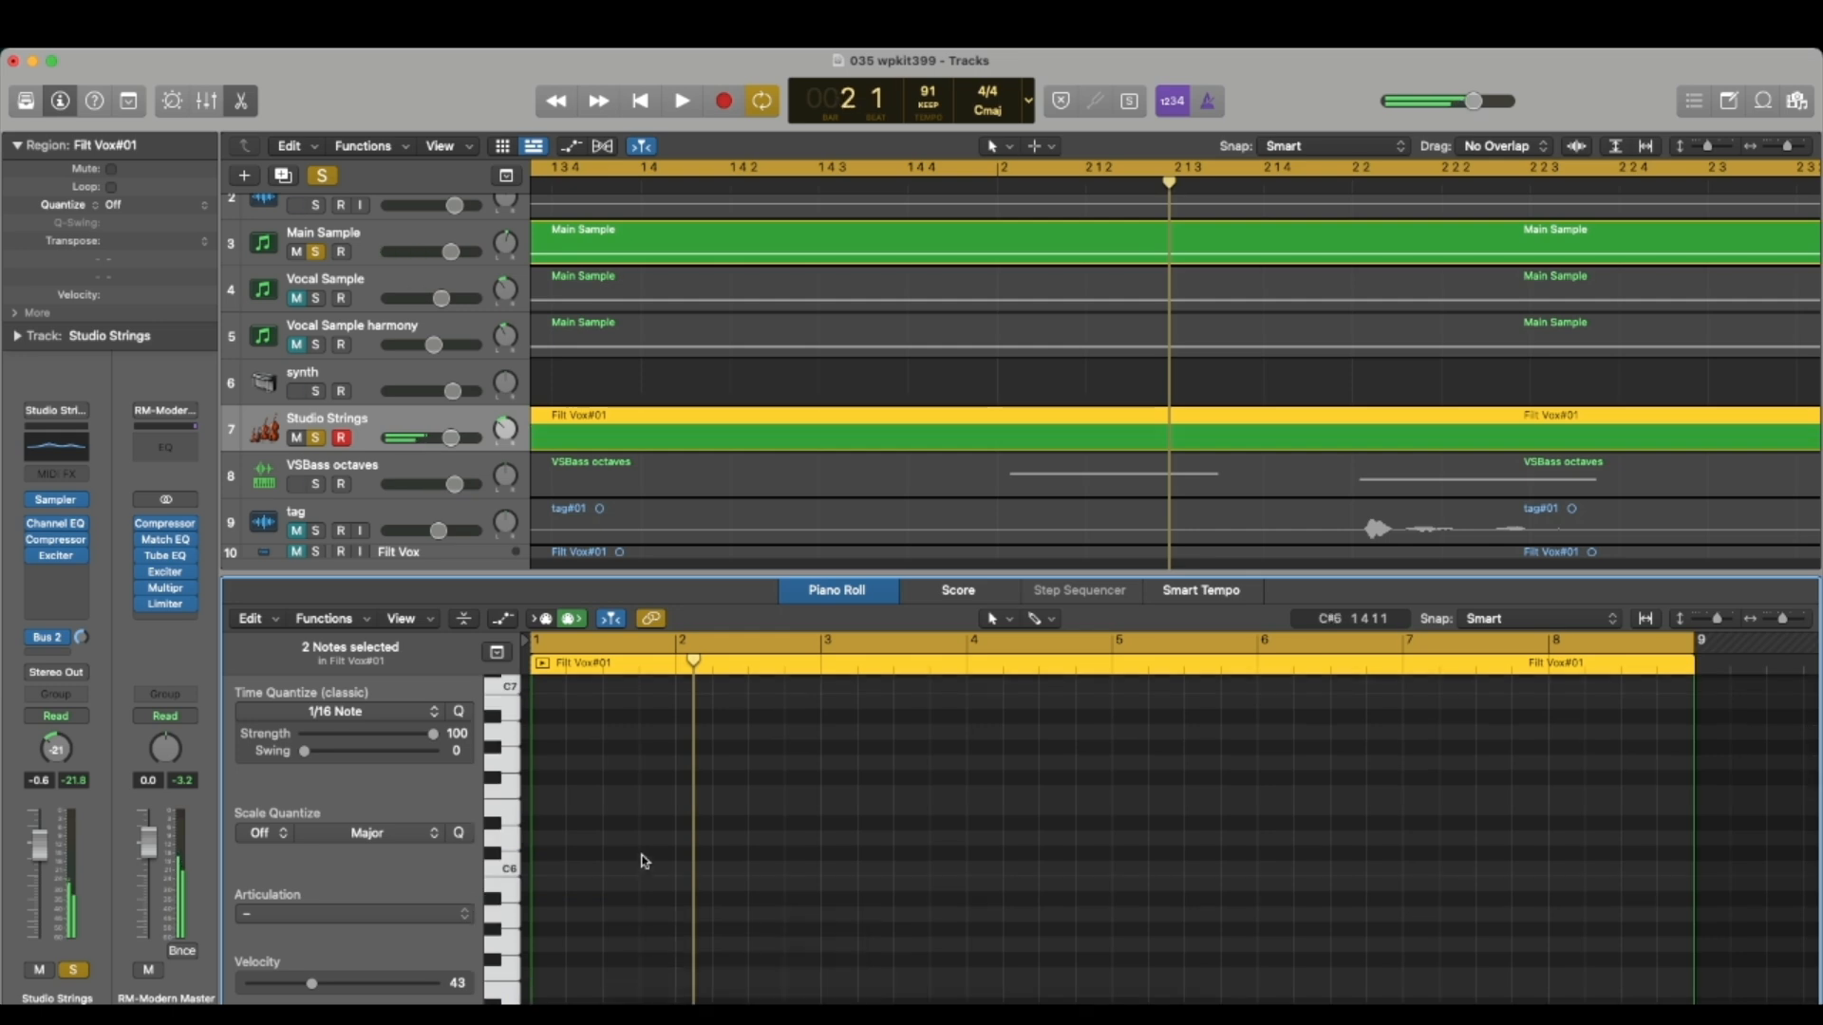
scroll(643, 862, "down", 10)
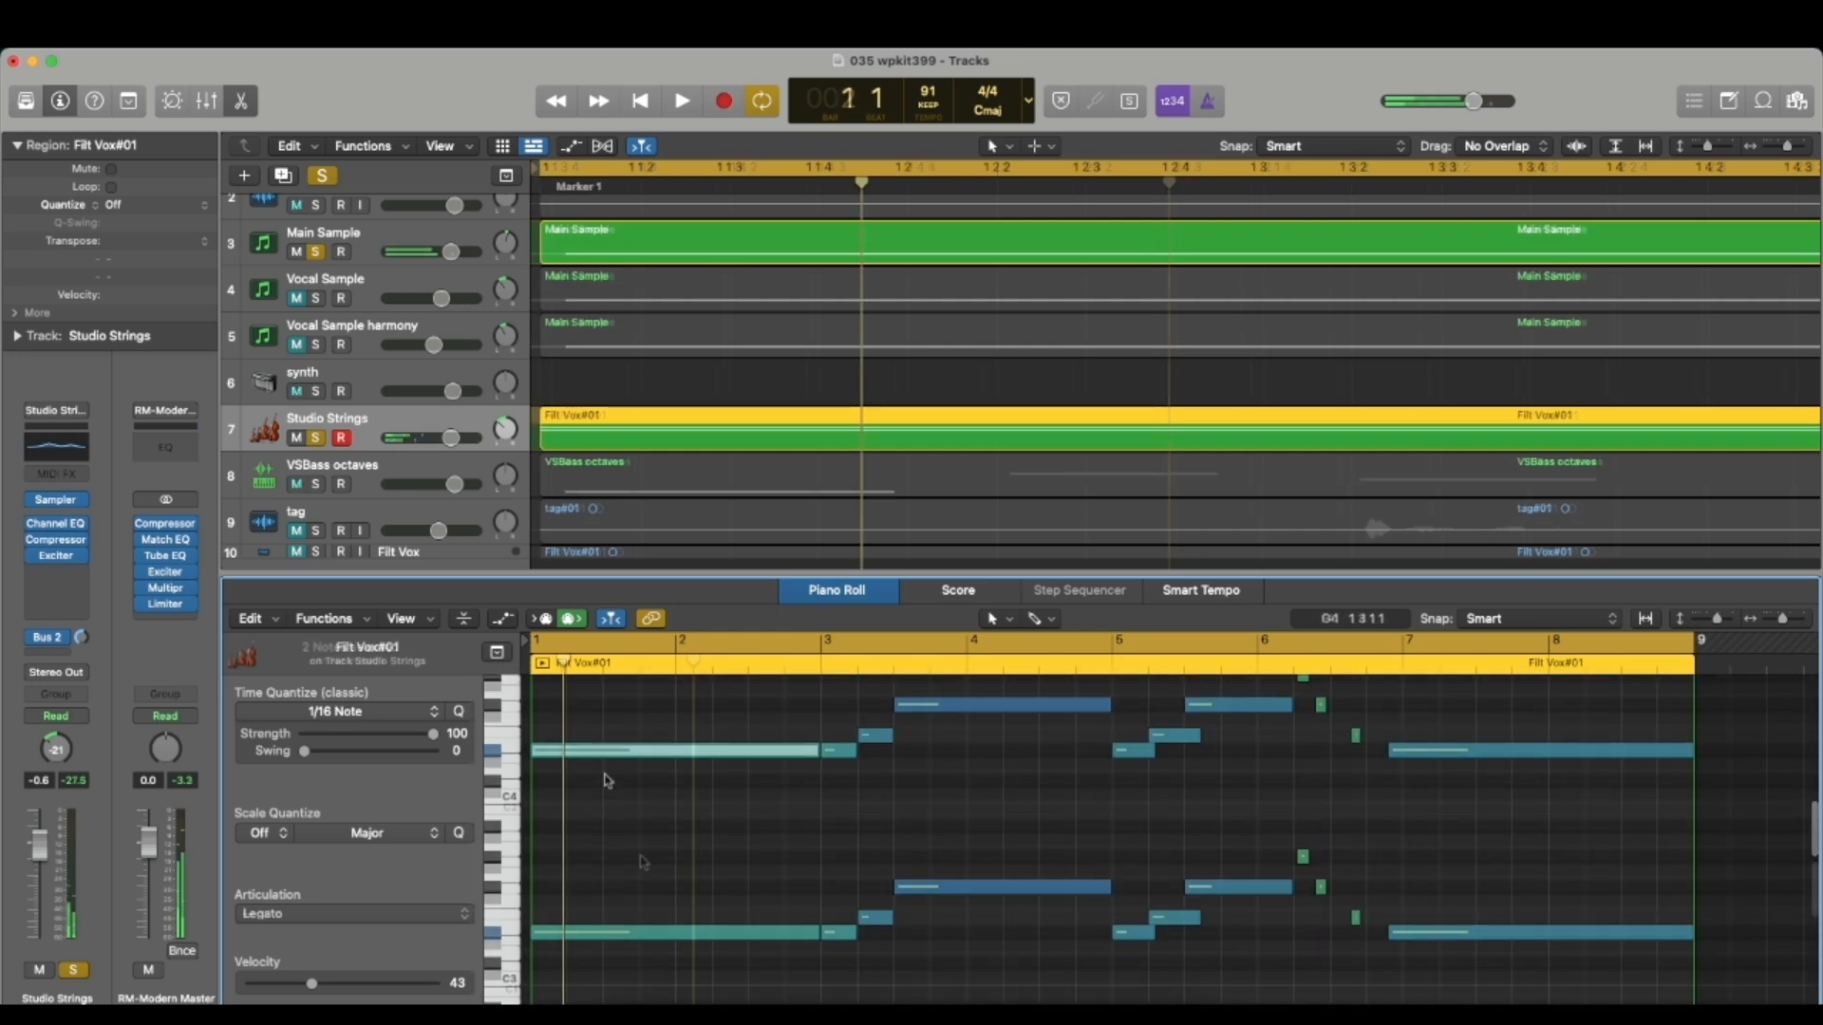
left_click_drag(604, 695, 653, 945)
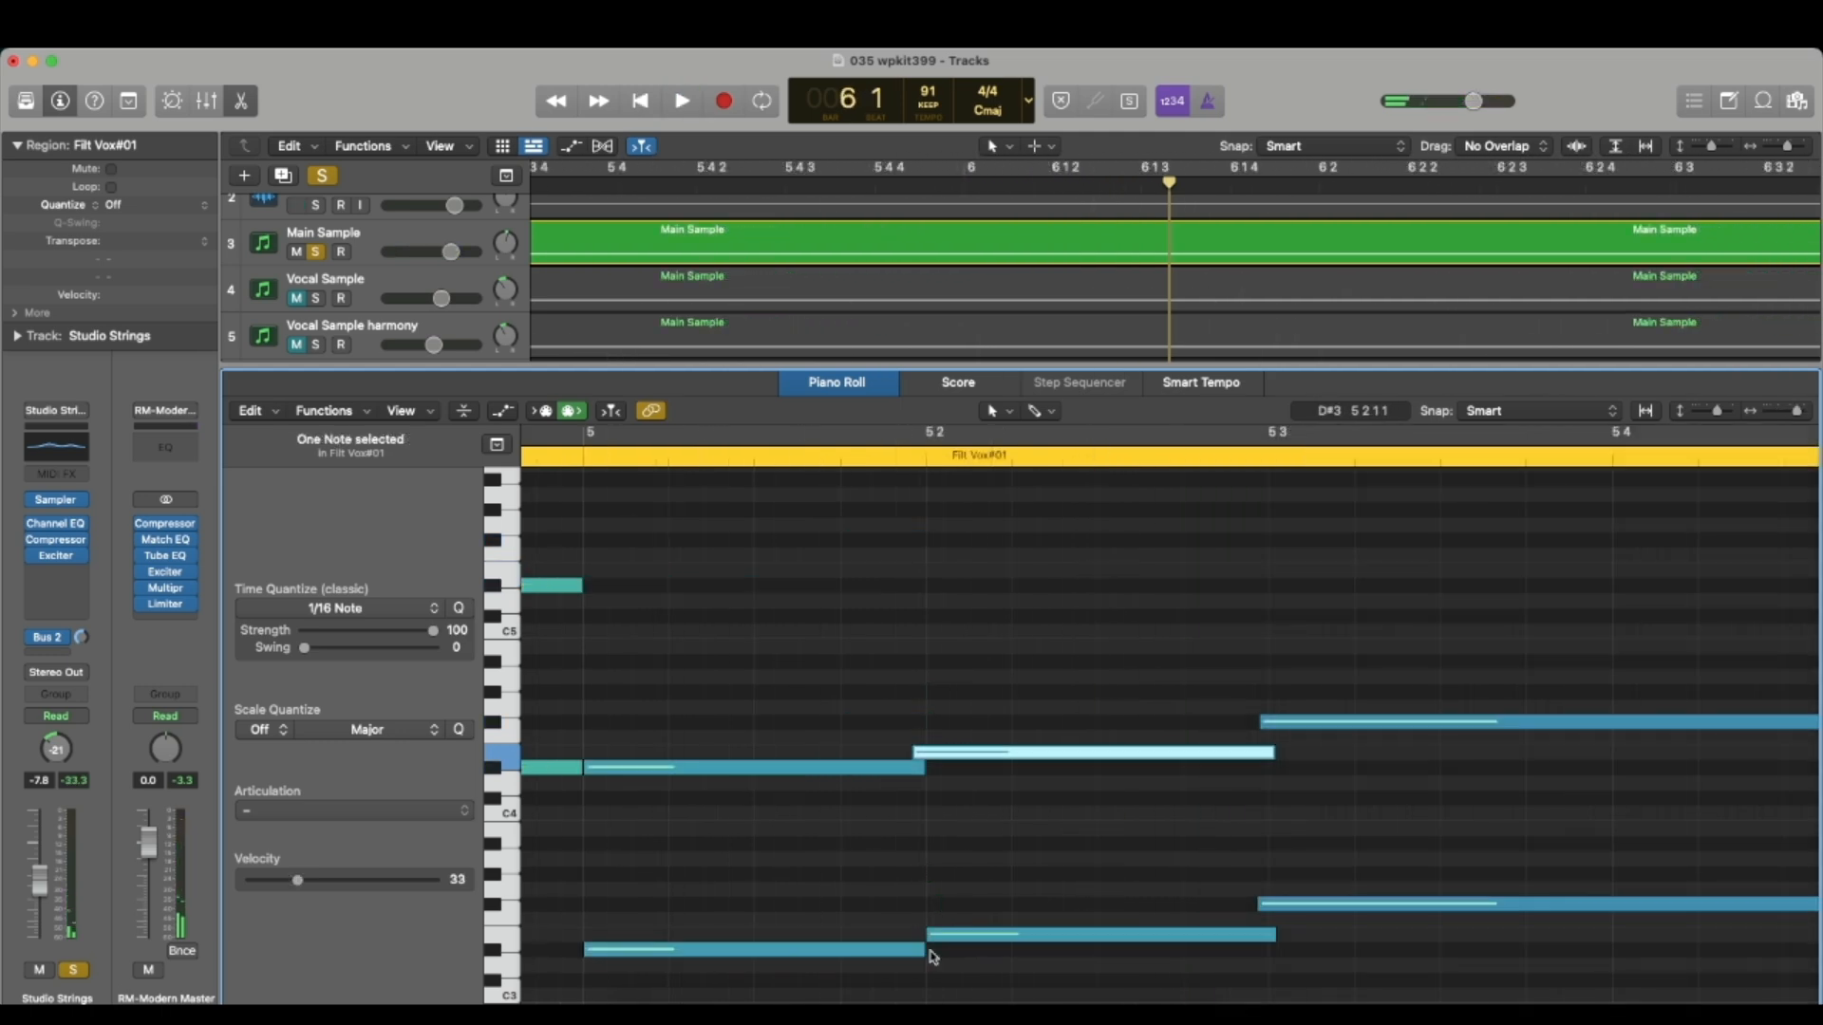
Step: Extend the start of the lower E3 note in bar 5 back so it overlaps the preceding note
left_click_drag(929, 939, 916, 939)
scroll(913, 942, "down", 5)
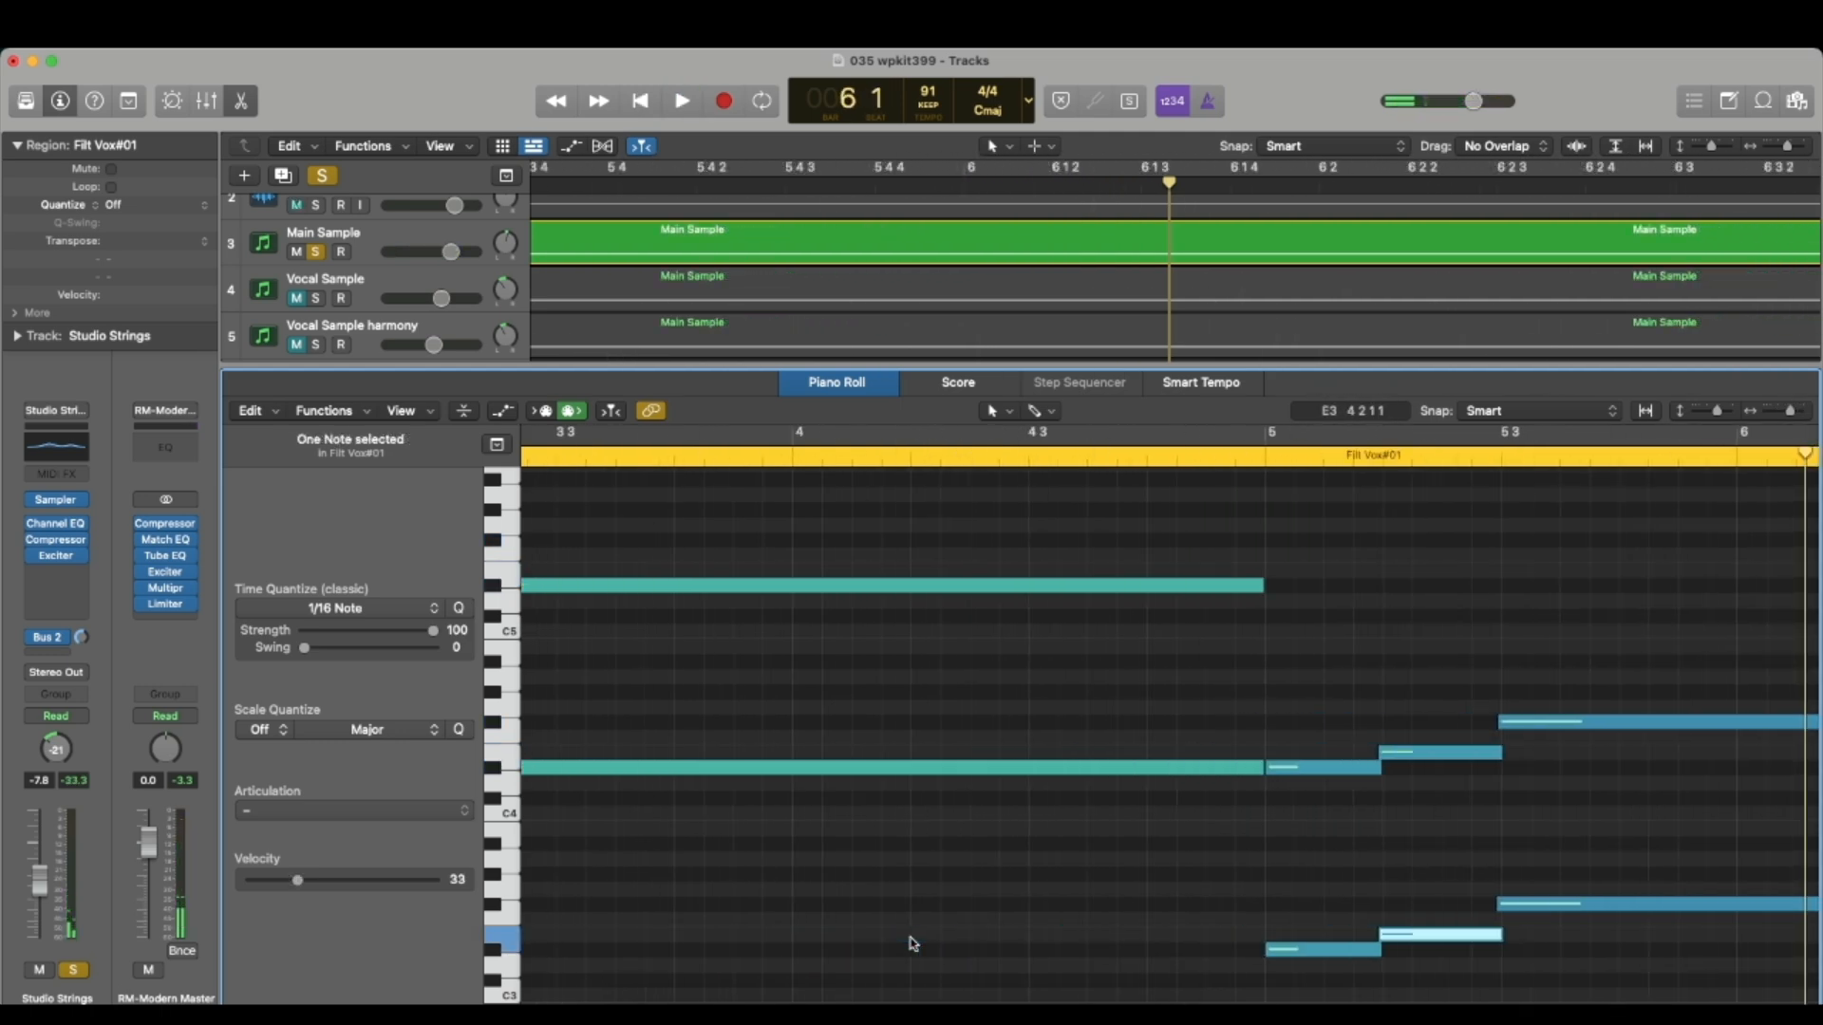
left_click(1163, 461)
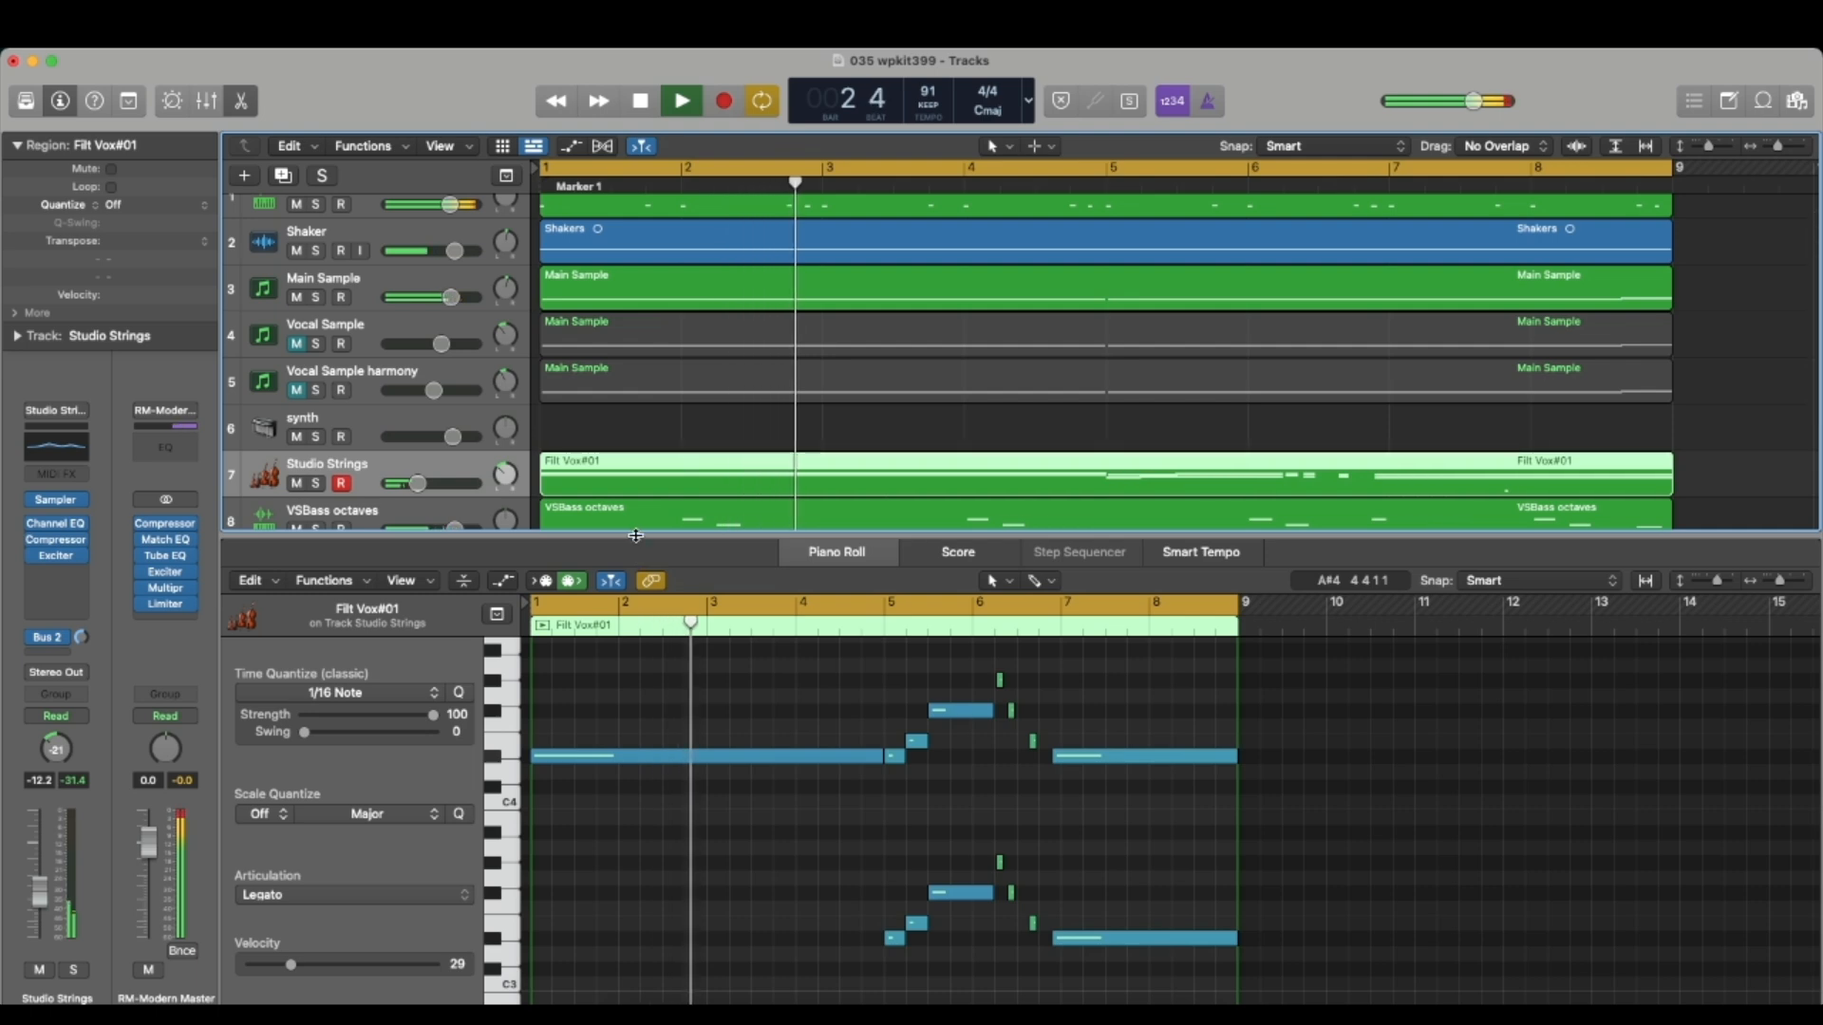
Step: Hide the note editor during playback and show the full arrangement of bars 1 to 8
left_click_drag(636, 534, 635, 563)
scroll(753, 331, "down", 1)
scroll(753, 331, "down", 1)
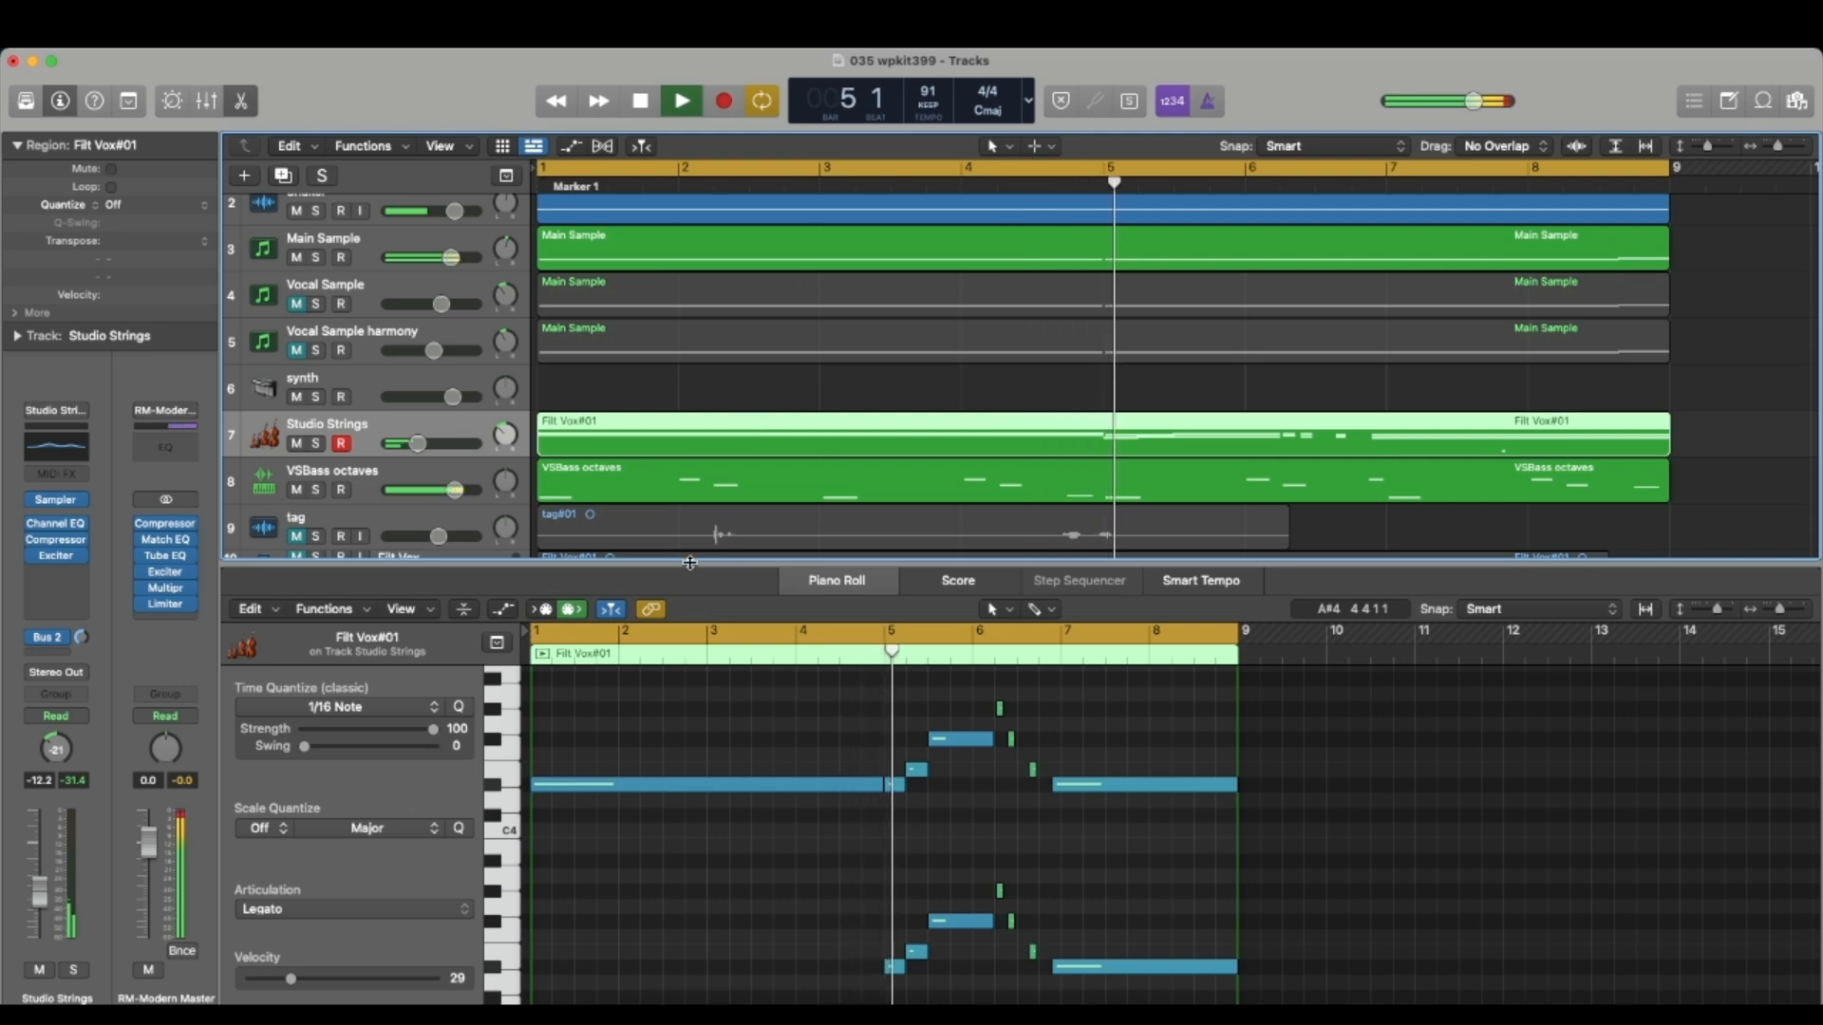
left_click_drag(689, 562, 655, 1002)
key("super+Left")
key("super+Left")
key("super+Left")
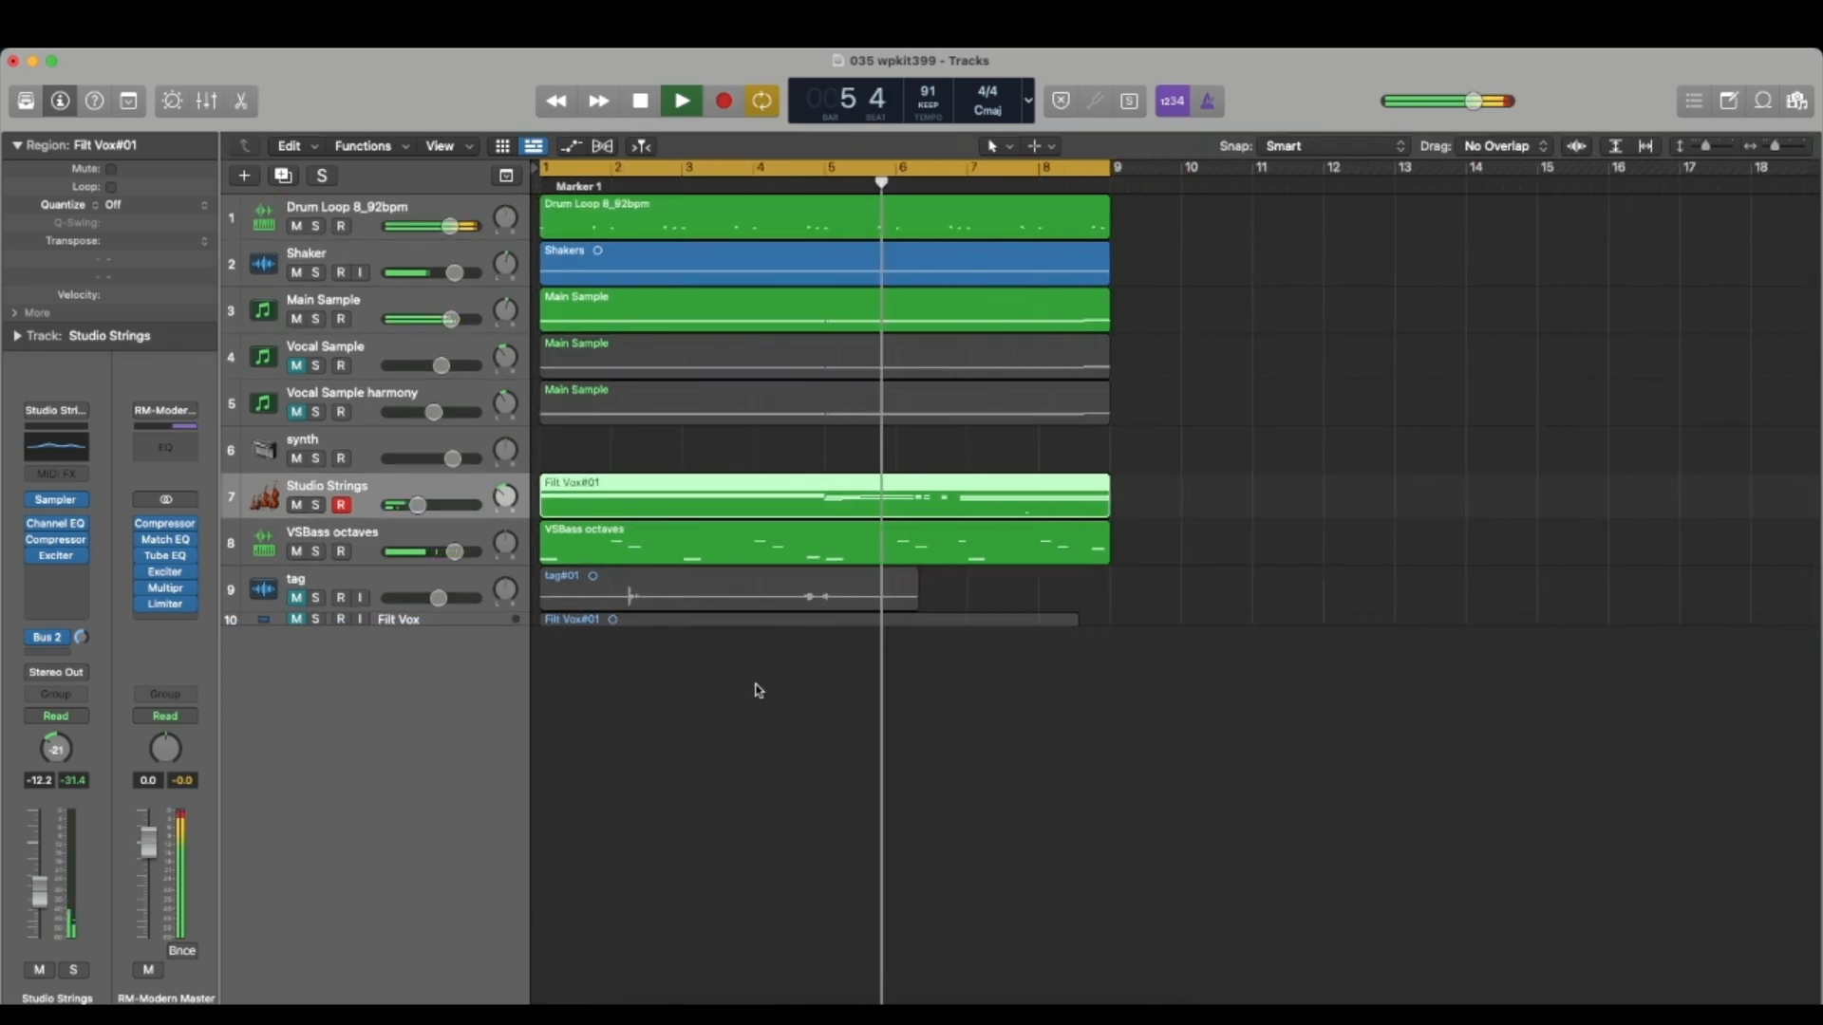
key("2")
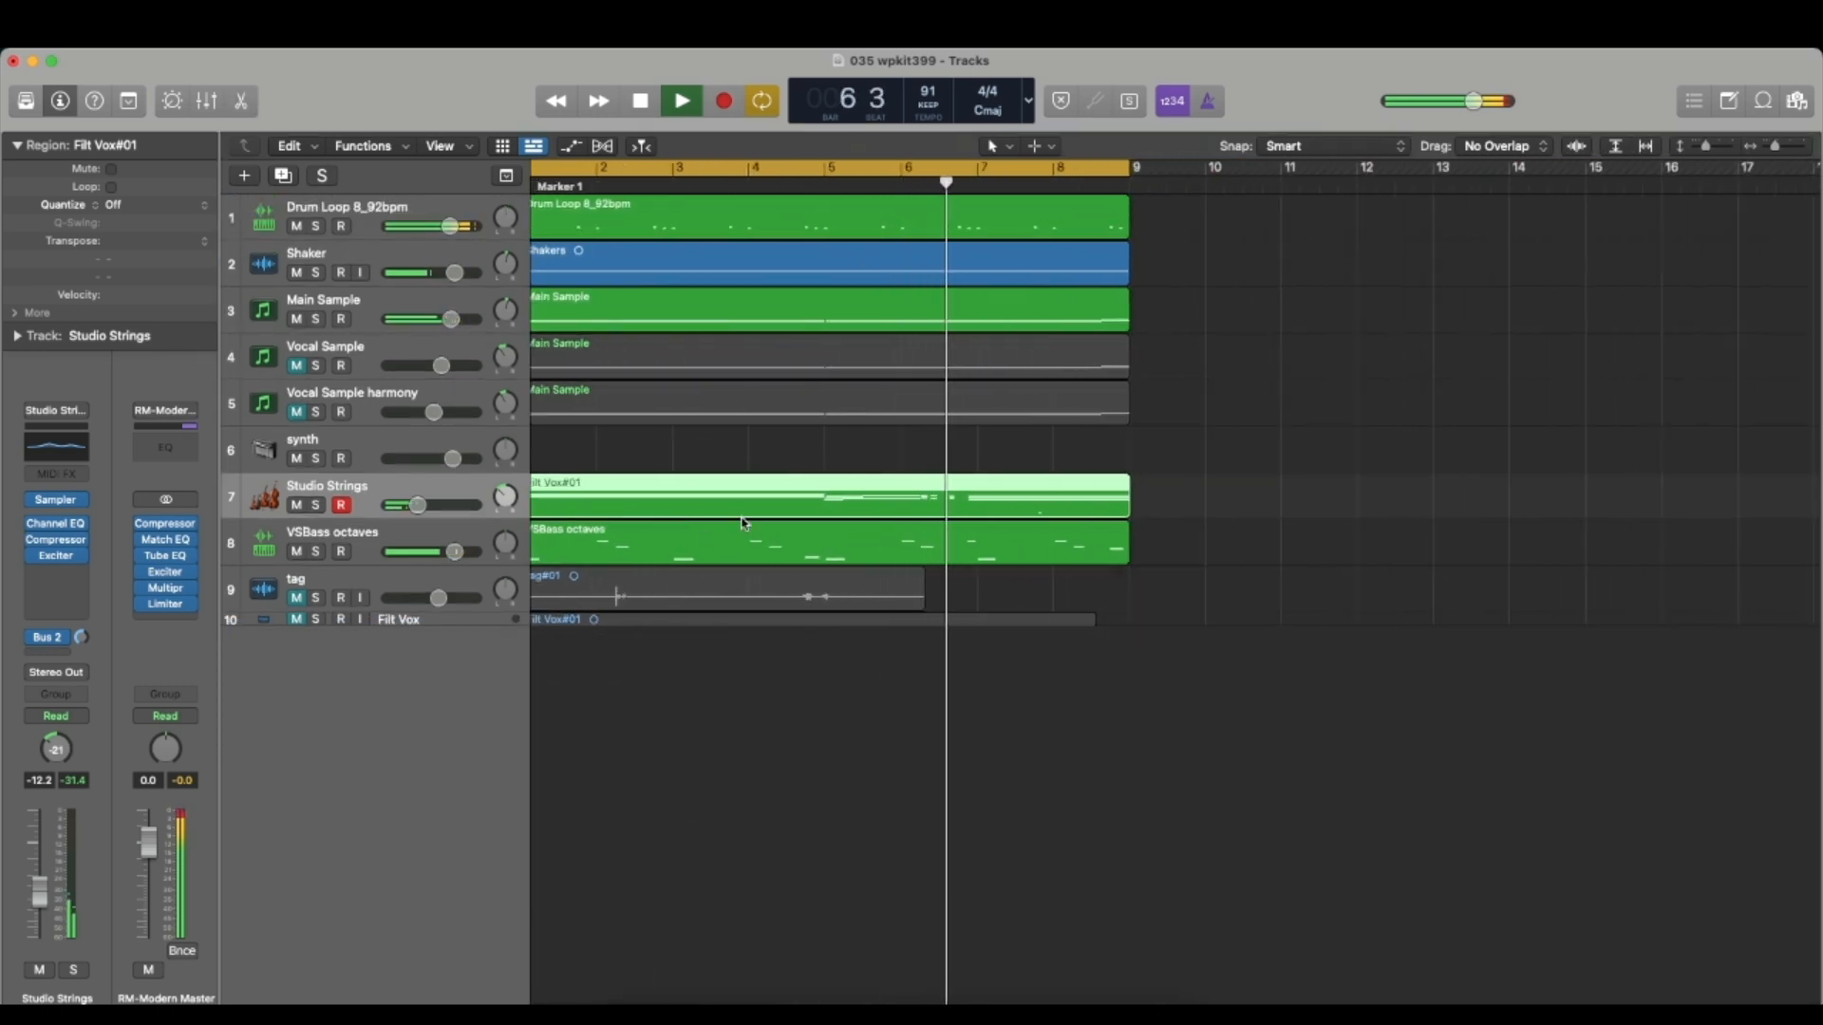